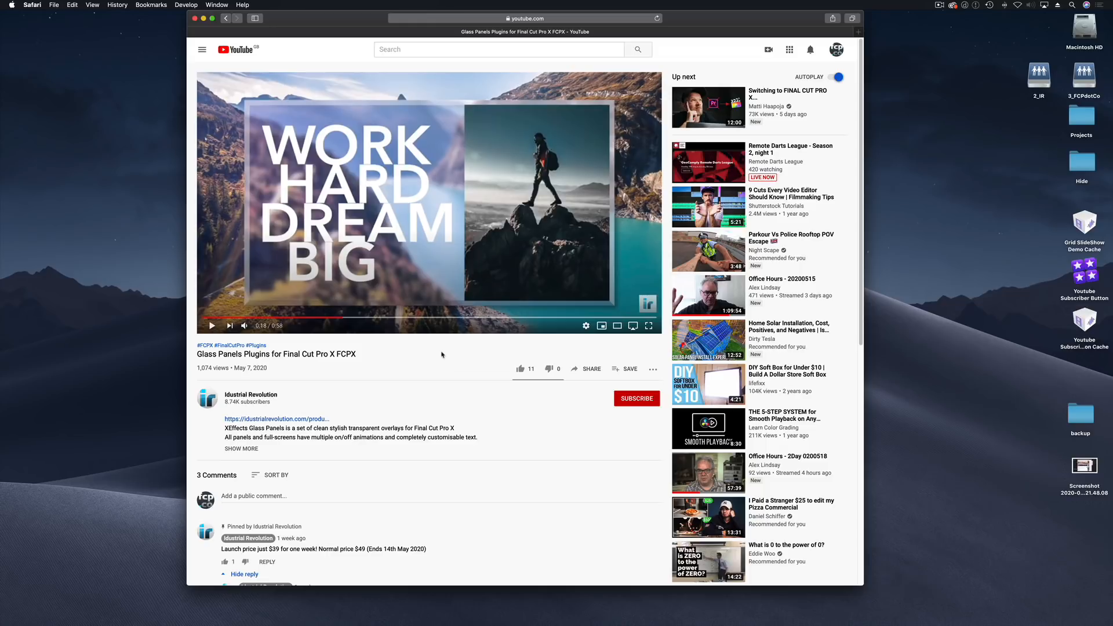
- Subscribe to the Idustrial Revolution channel and set its notifications to All
left_click_drag(356, 318, 296, 322)
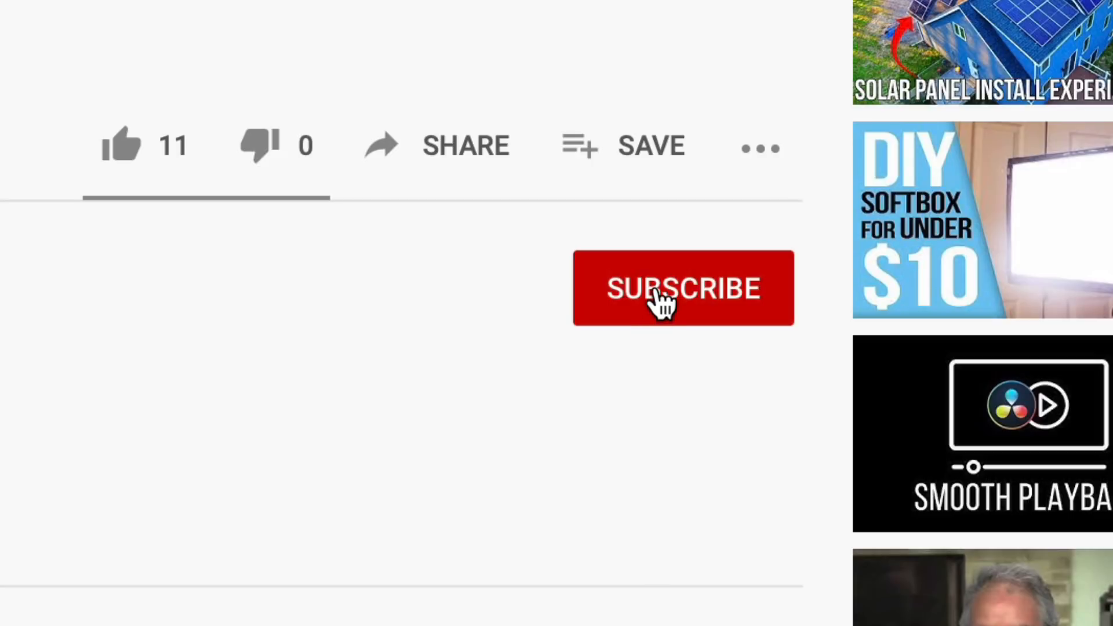
left_click(661, 303)
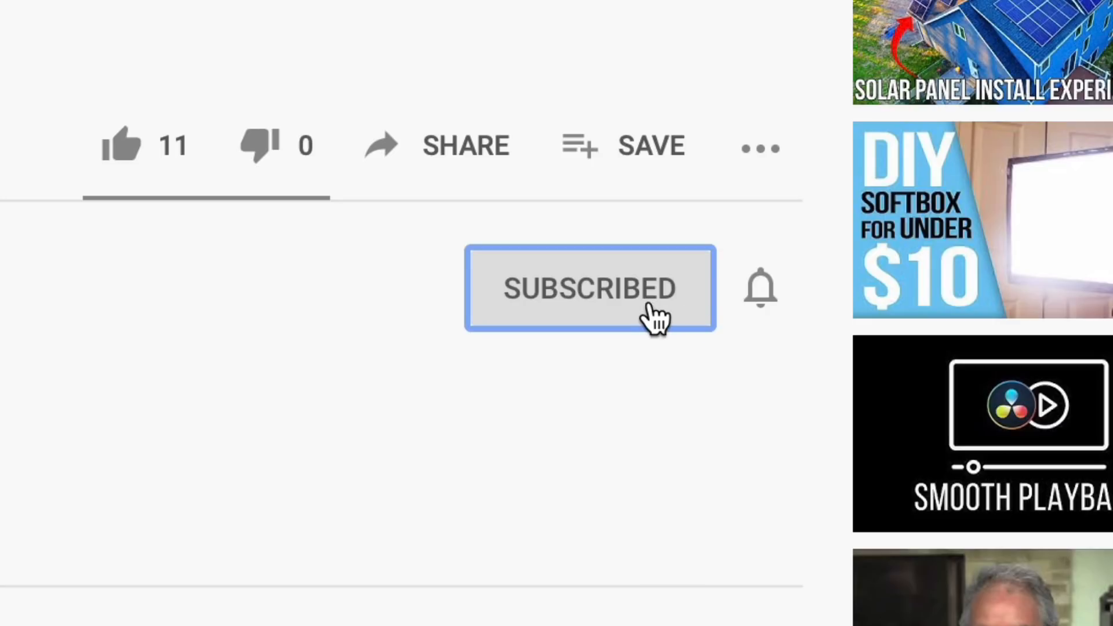
left_click(760, 297)
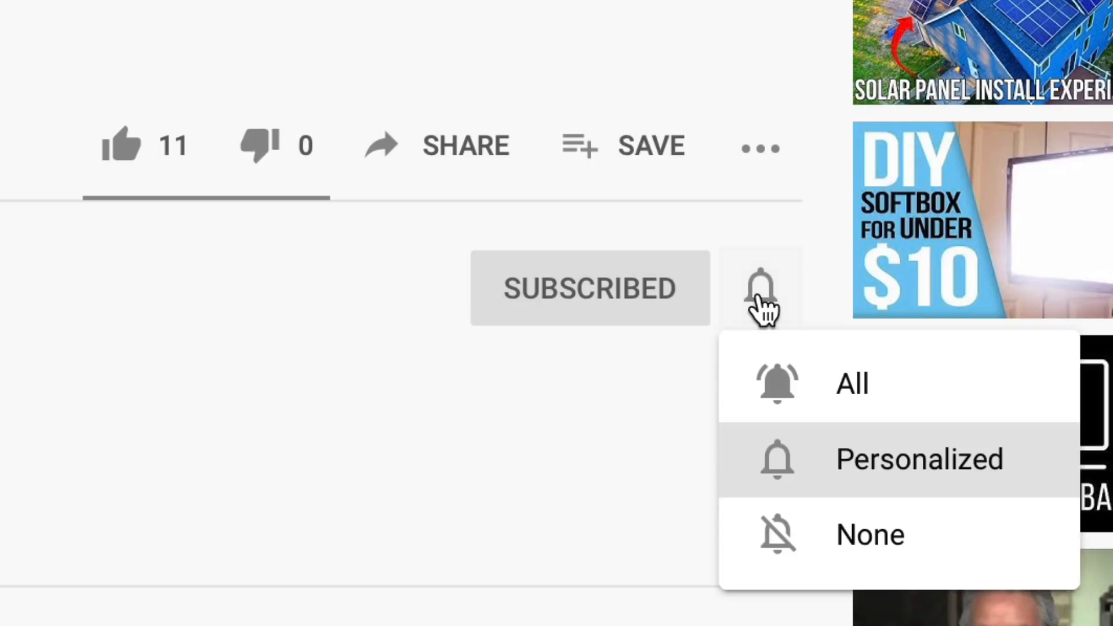
left_click(804, 384)
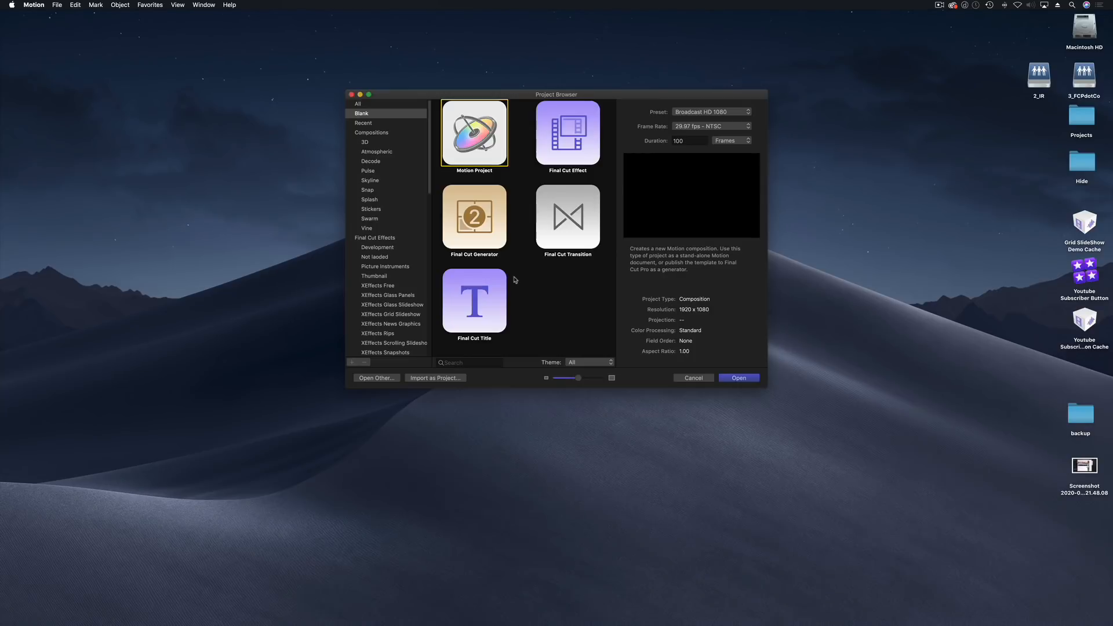
- Create a new Final Cut Title project with a duration of 150 frames
left_click(490, 290)
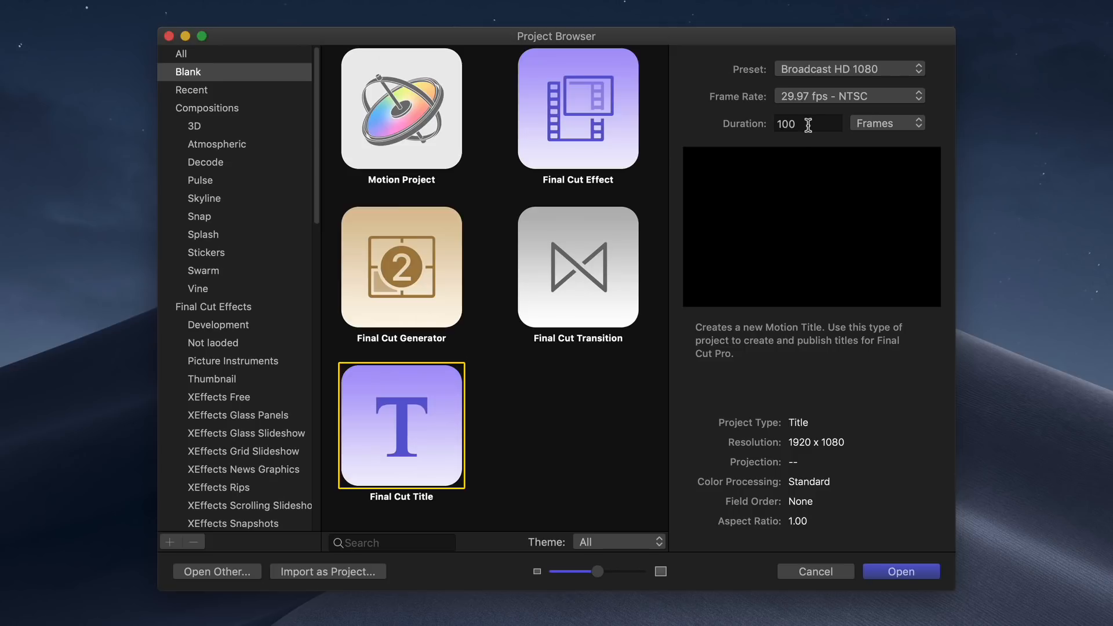
double_click(809, 124)
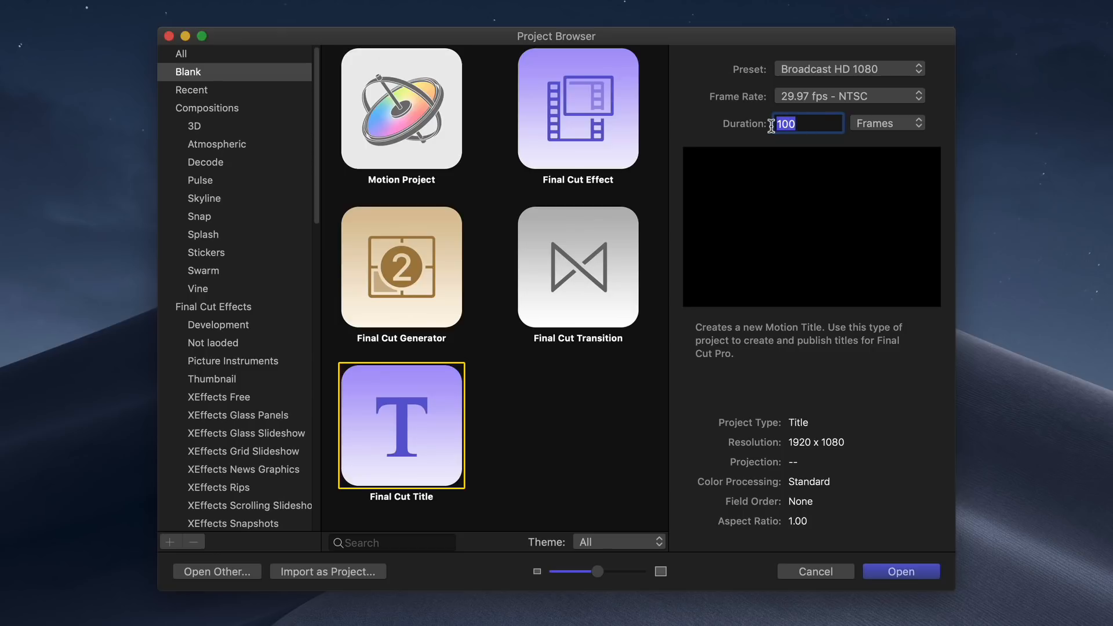
type("150")
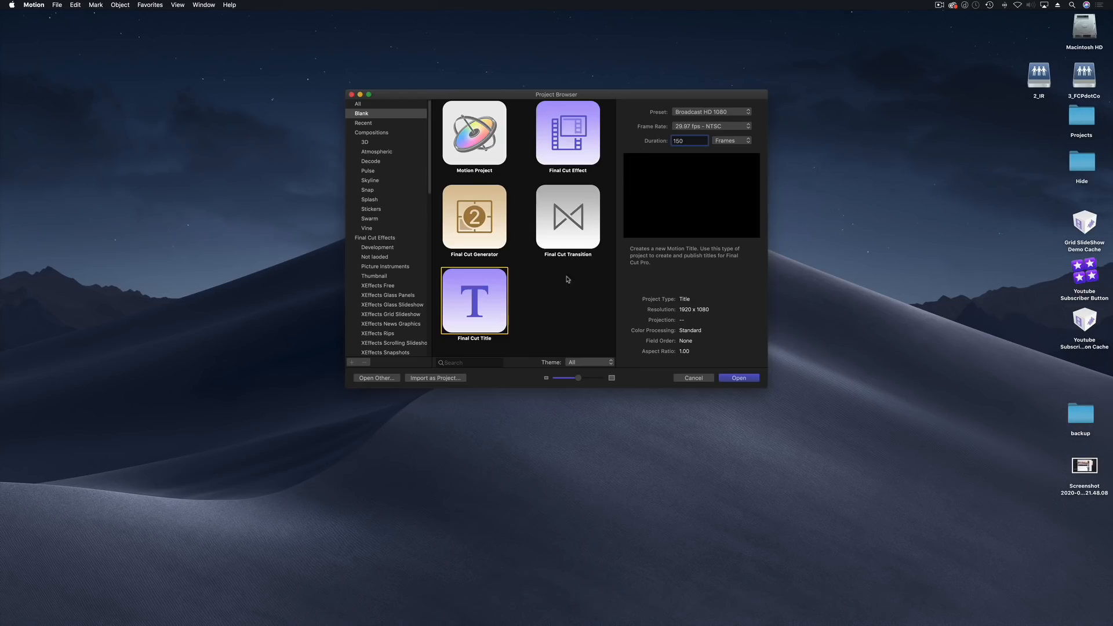
left_click(741, 379)
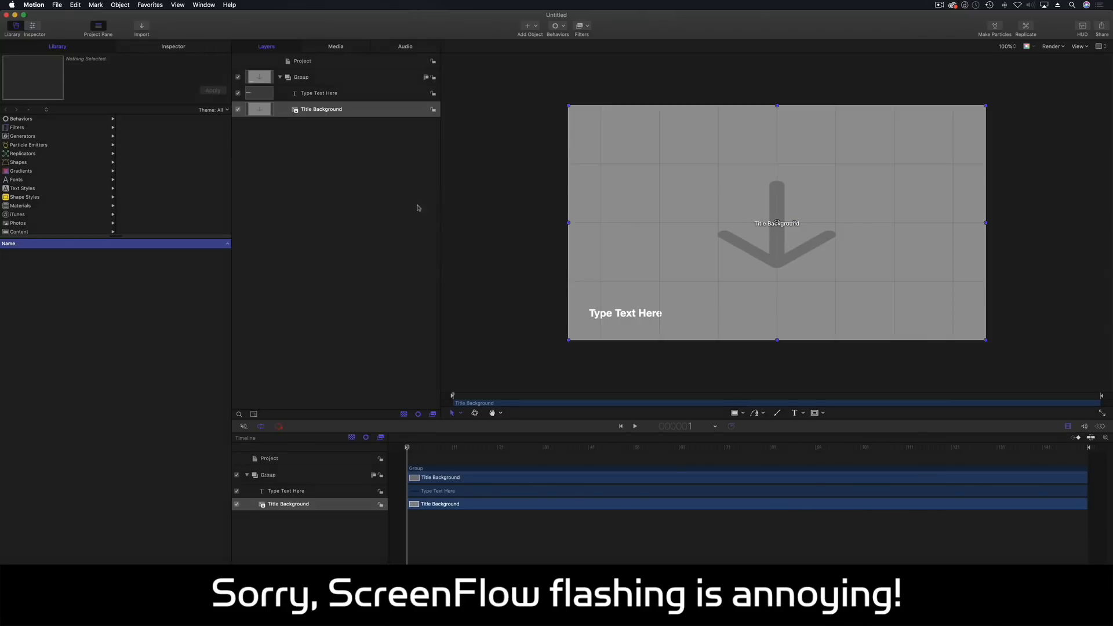
- Delete the Type Text Here layer and rename its group to Background
left_click(318, 97)
key("Delete")
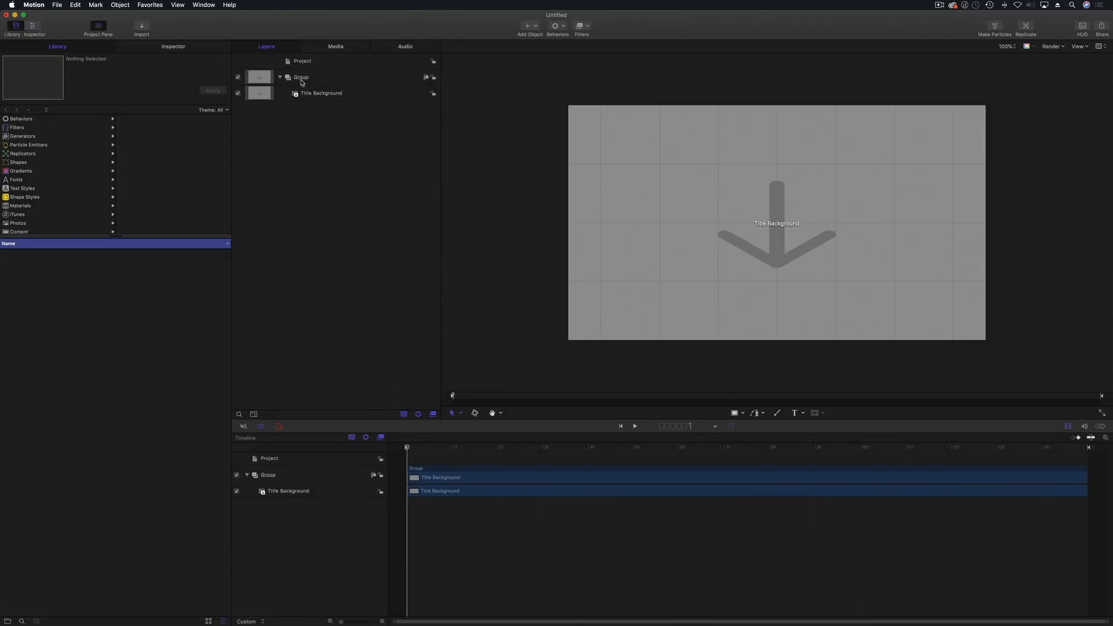
left_click(306, 80)
left_click(305, 78)
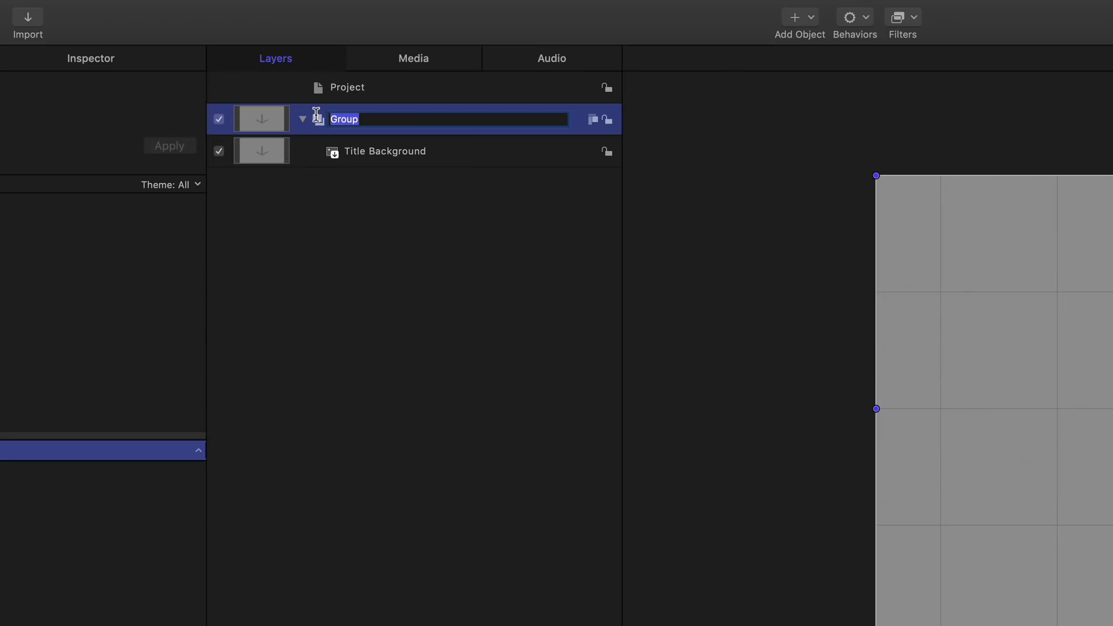
type("Background")
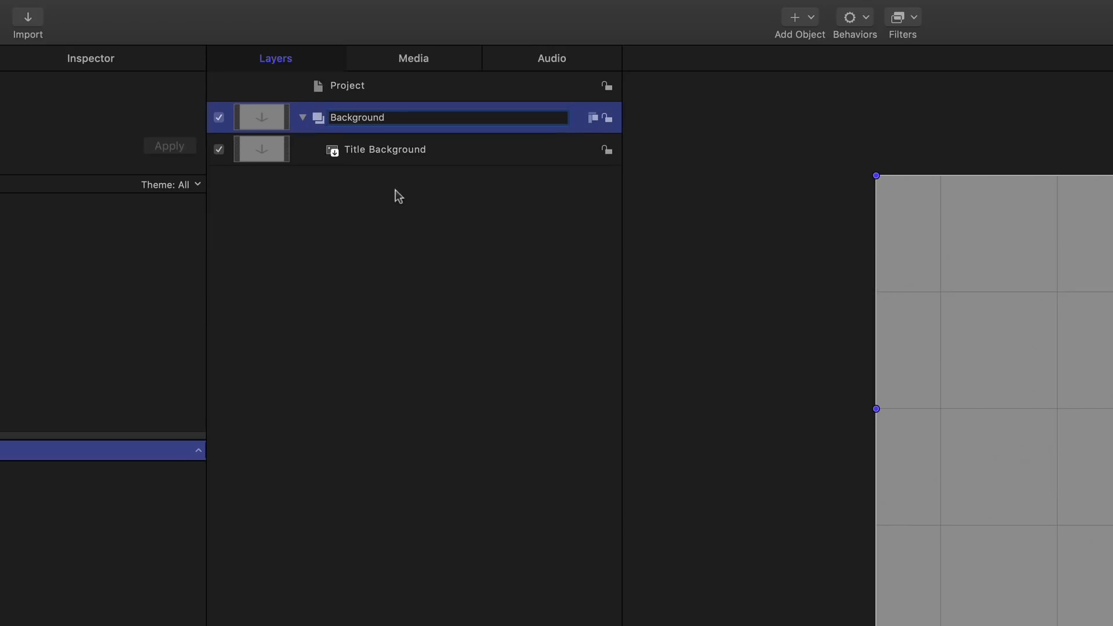
left_click(433, 259)
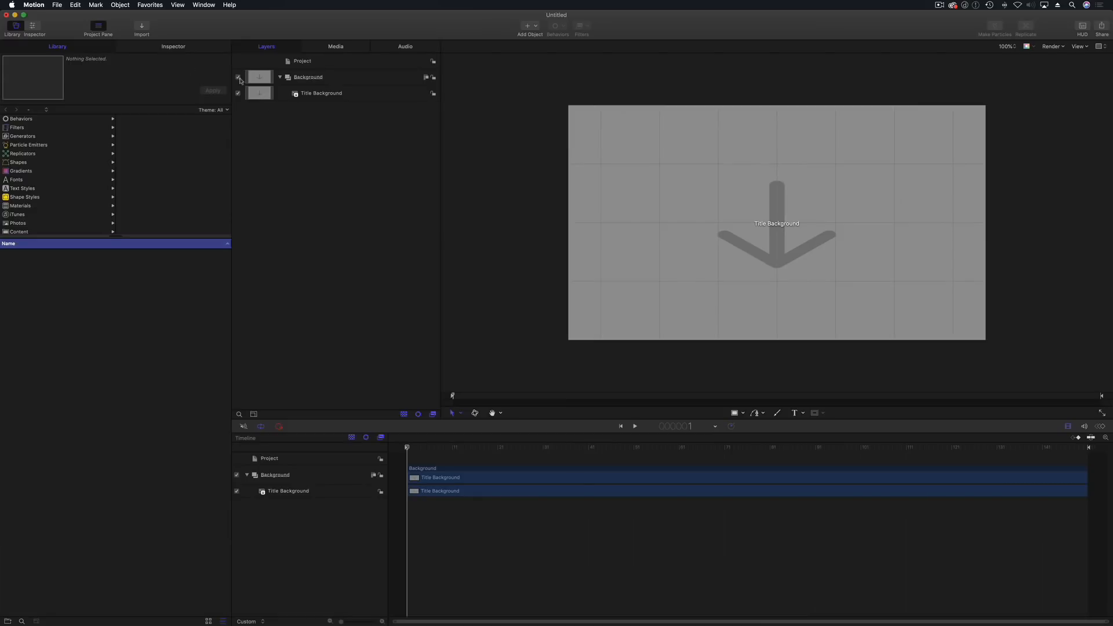
- Hide the Background group and add a new empty group above it
left_click(239, 78)
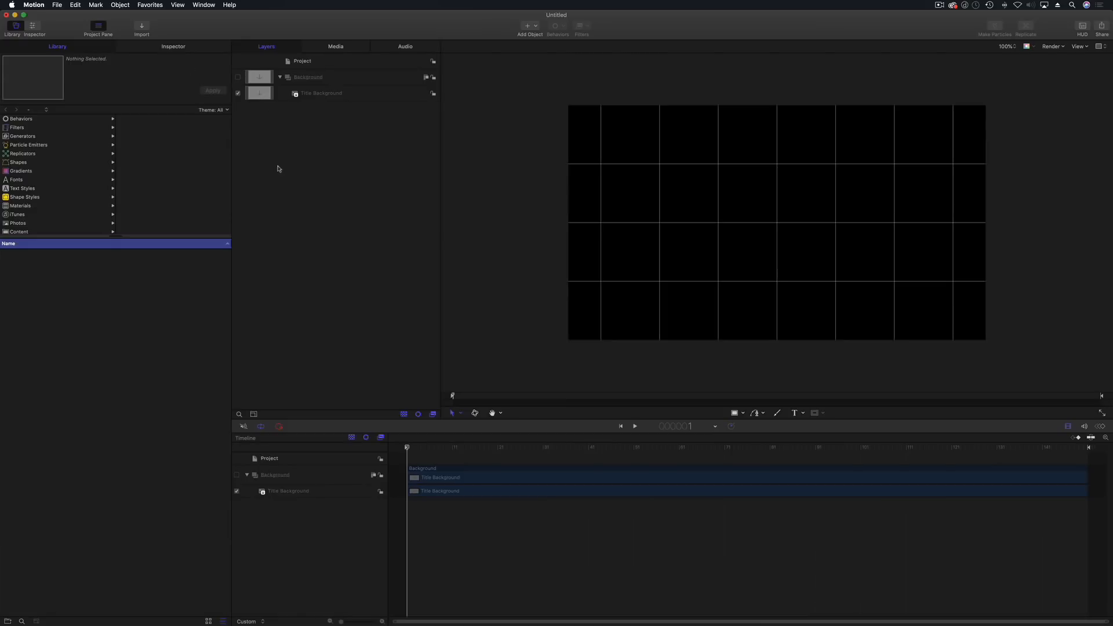
right_click(281, 168)
left_click(302, 169)
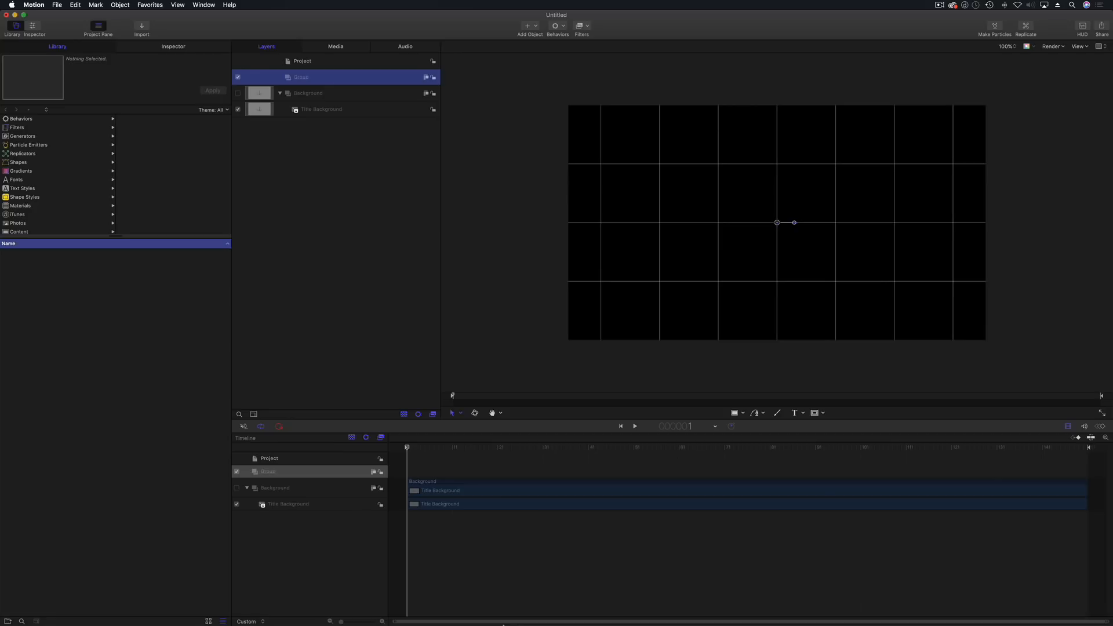
- Switch to Safari and search the web for "what color is youtube red" in a new tab
mouse_move(502, 623)
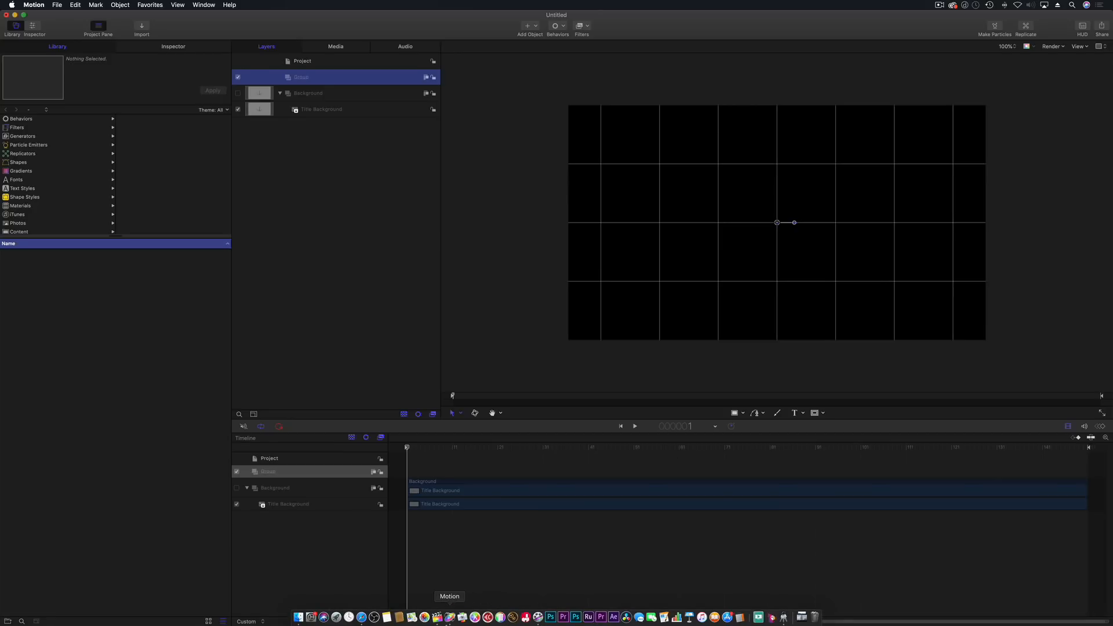
left_click(361, 617)
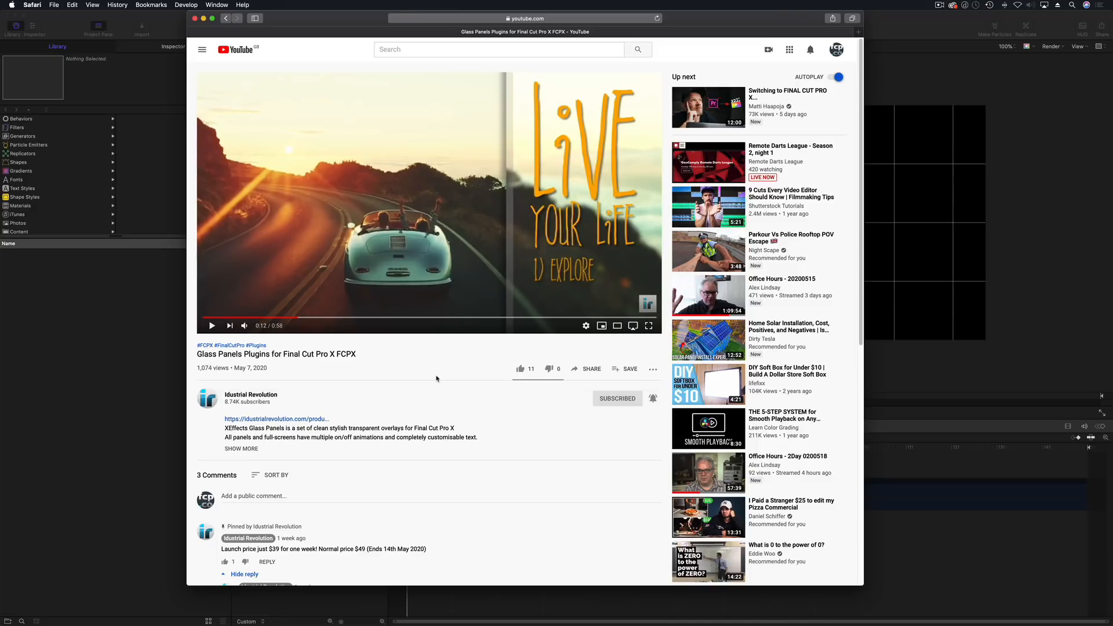
key("super+t")
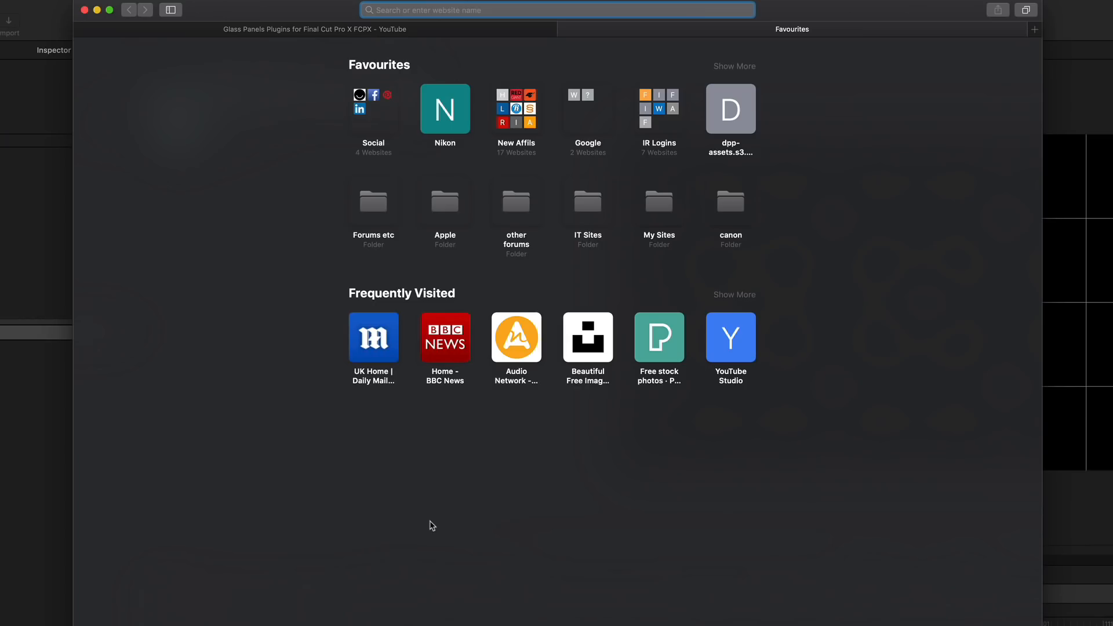
type("what colo")
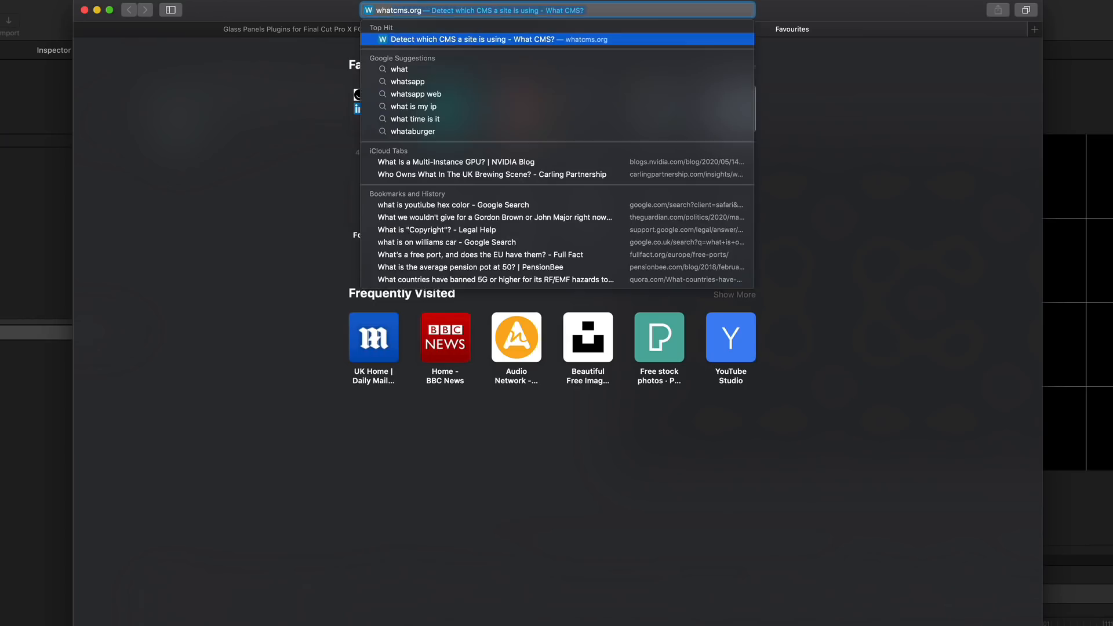
type("r is yout")
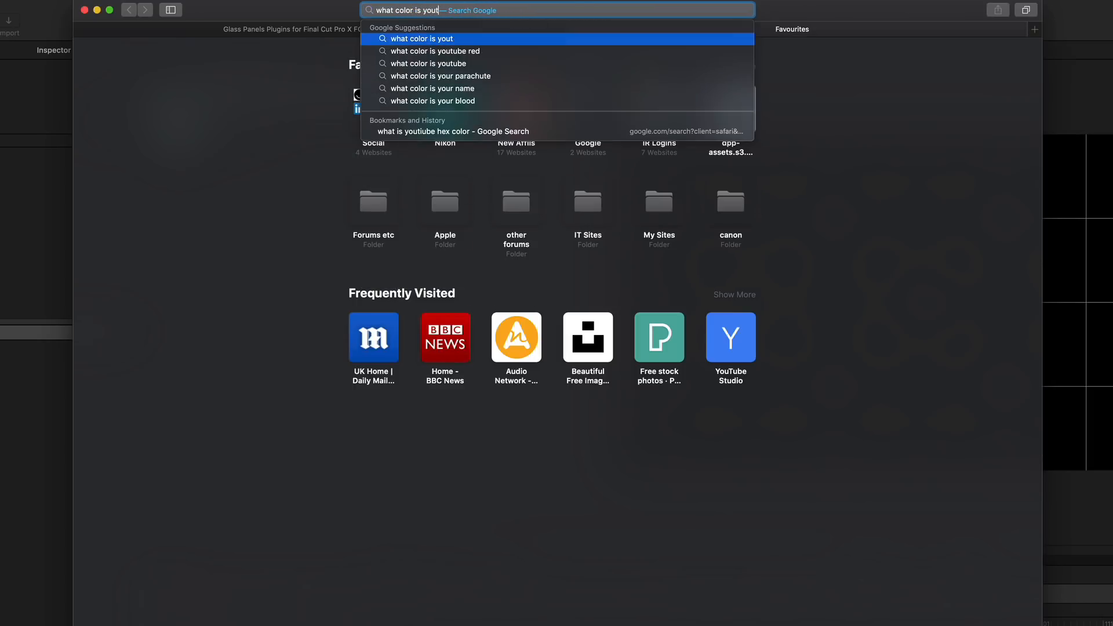
type("ube red")
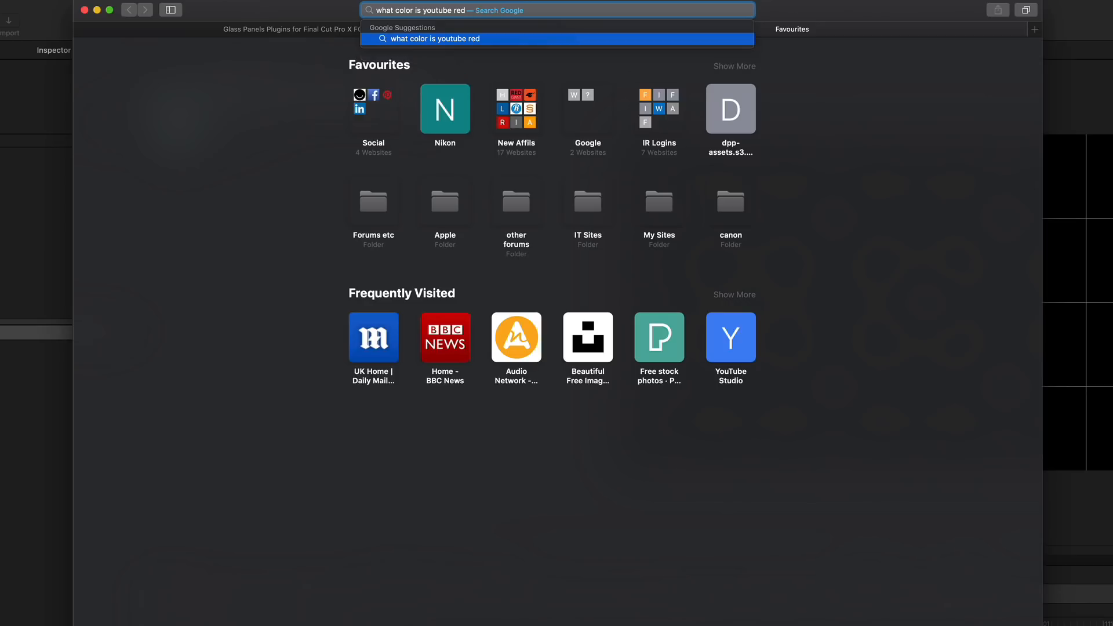
key("Return")
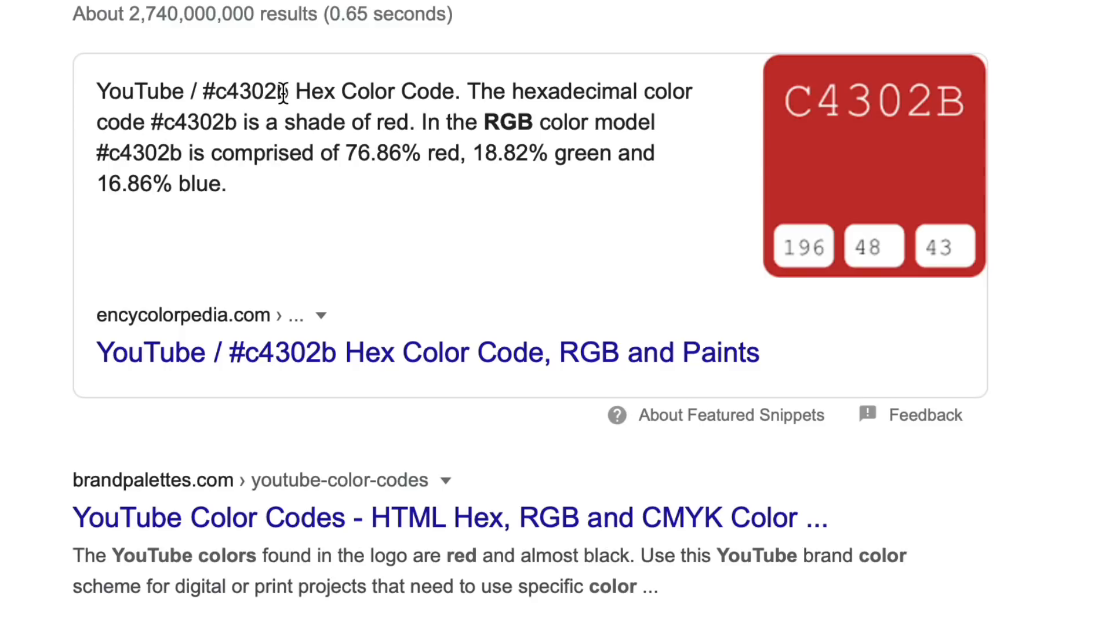
- Copy the hex code #c4302b from the featured search result and switch back to Motion
left_click_drag(288, 91, 217, 96)
left_click_drag(290, 92, 203, 94)
key("super+c")
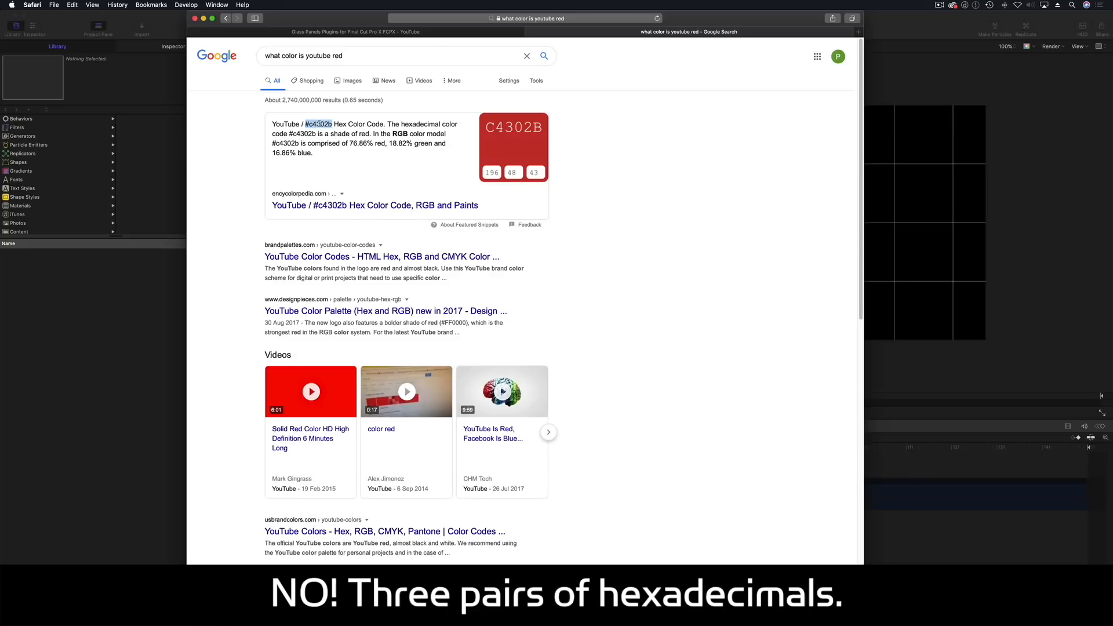
left_click(90, 318)
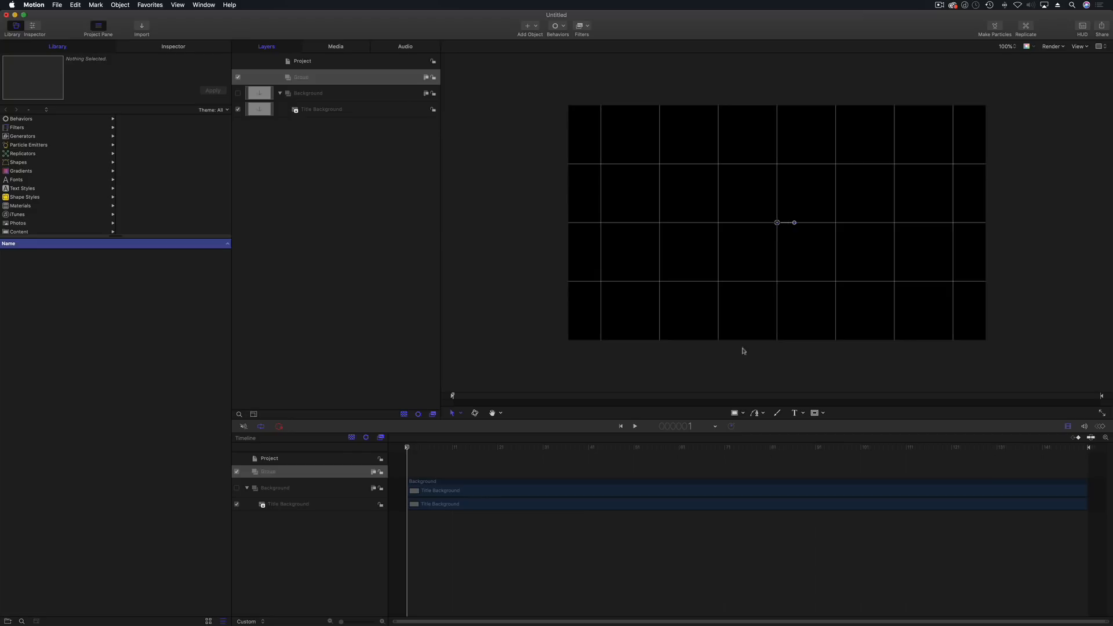
- Draw a wide, short rectangle around the center of the canvas in the new group
left_click(745, 415)
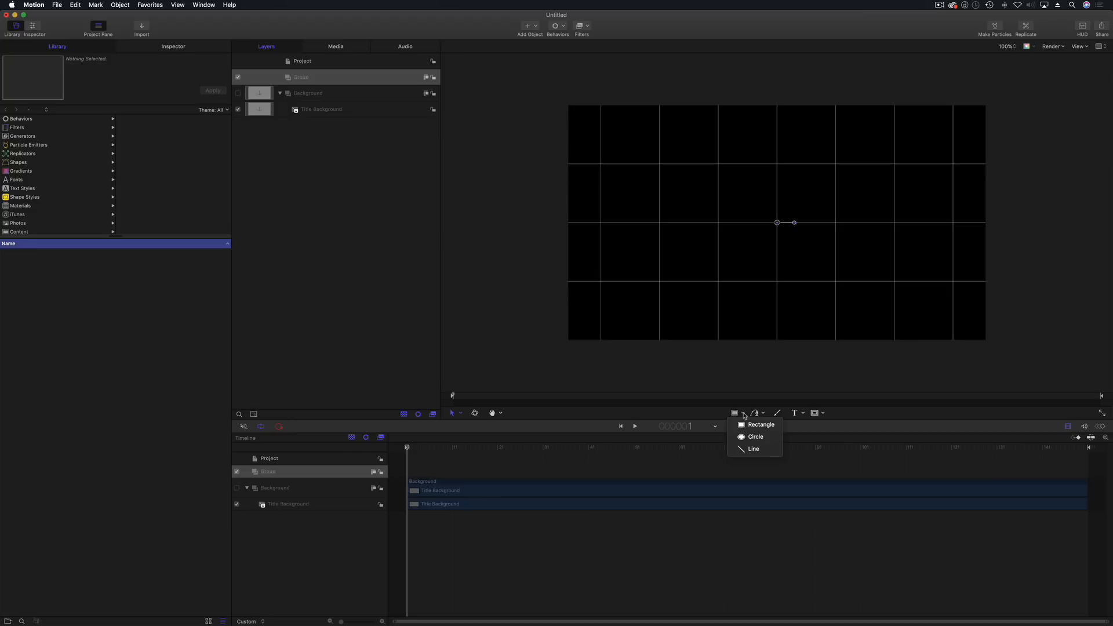
left_click(755, 424)
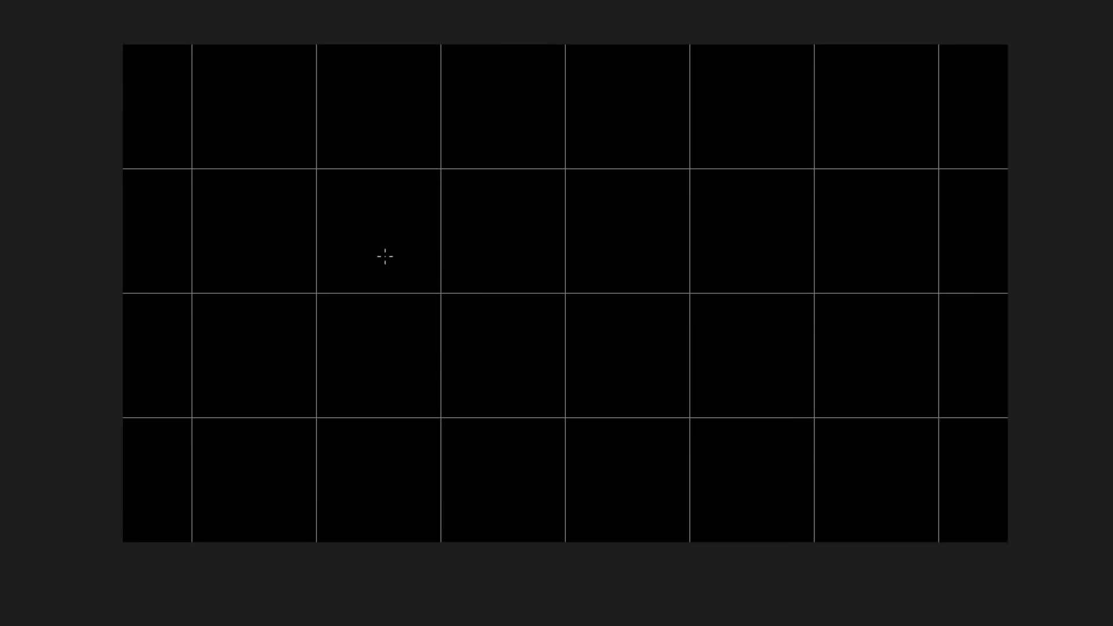
left_click_drag(387, 251, 770, 343)
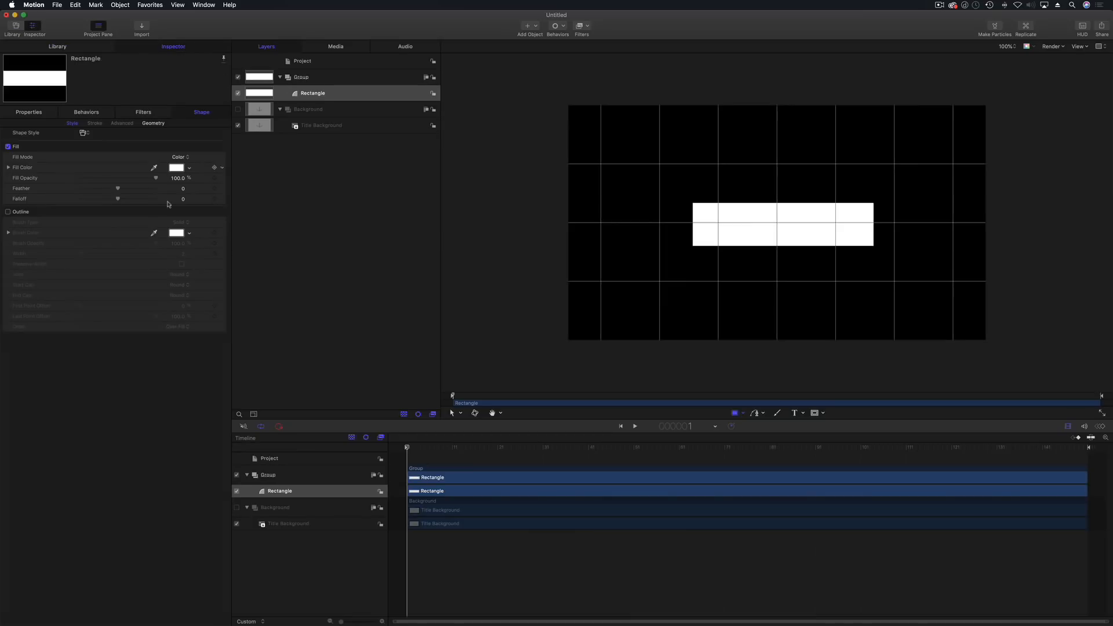
- Open the rectangle's fill color for editing and look through the color picker's palette, pencil and wheel modes
left_click(177, 168)
left_click_drag(132, 415, 334, 207)
left_click(315, 216)
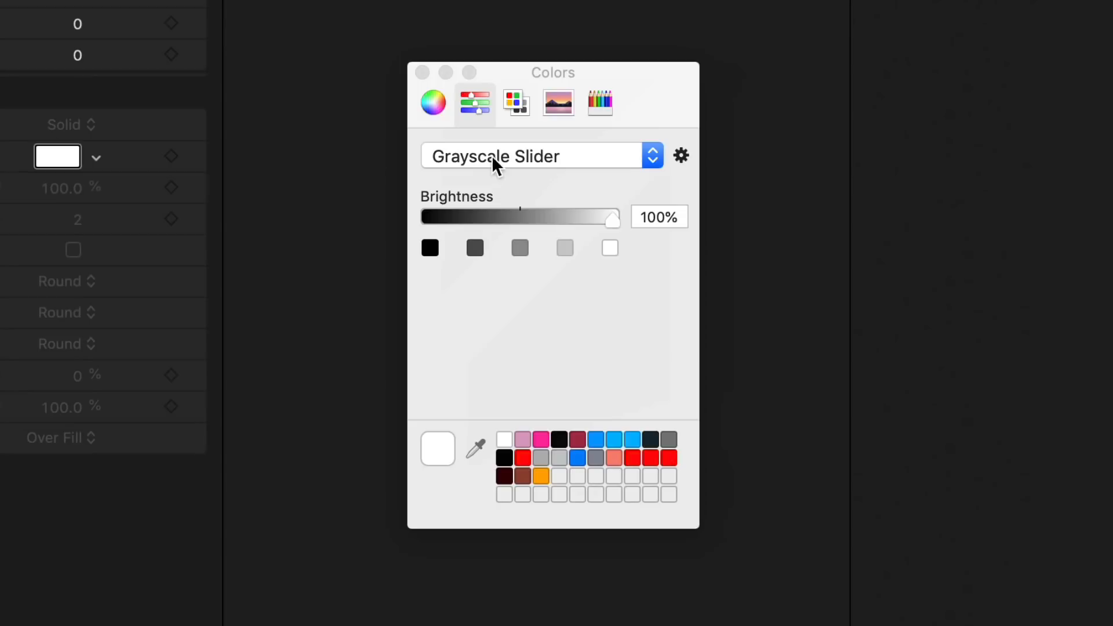
left_click(330, 215)
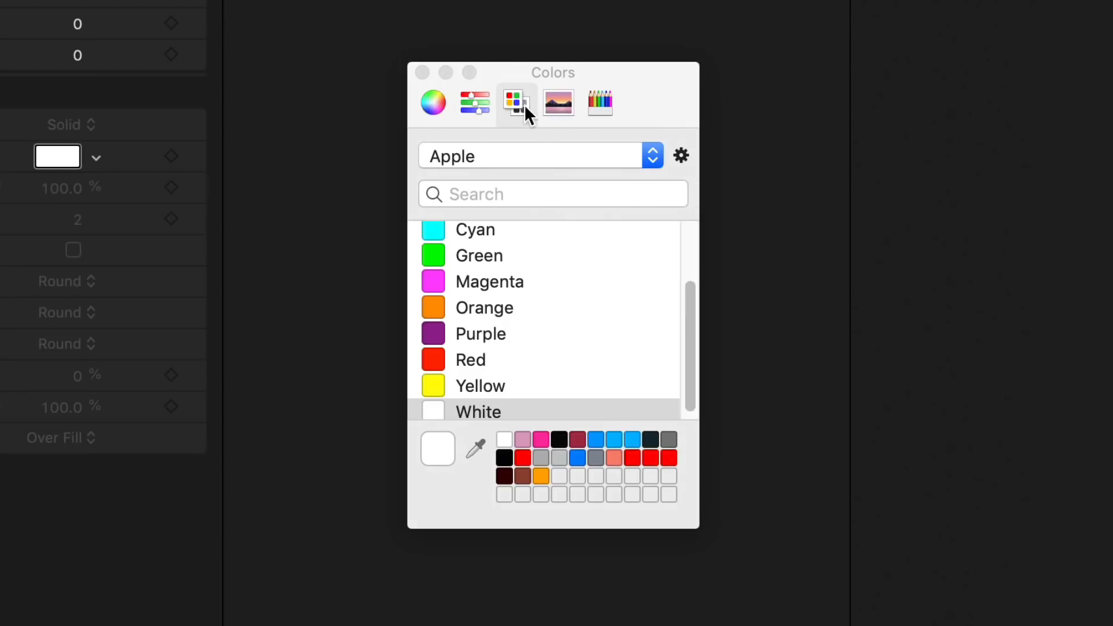
left_click(555, 106)
left_click(612, 108)
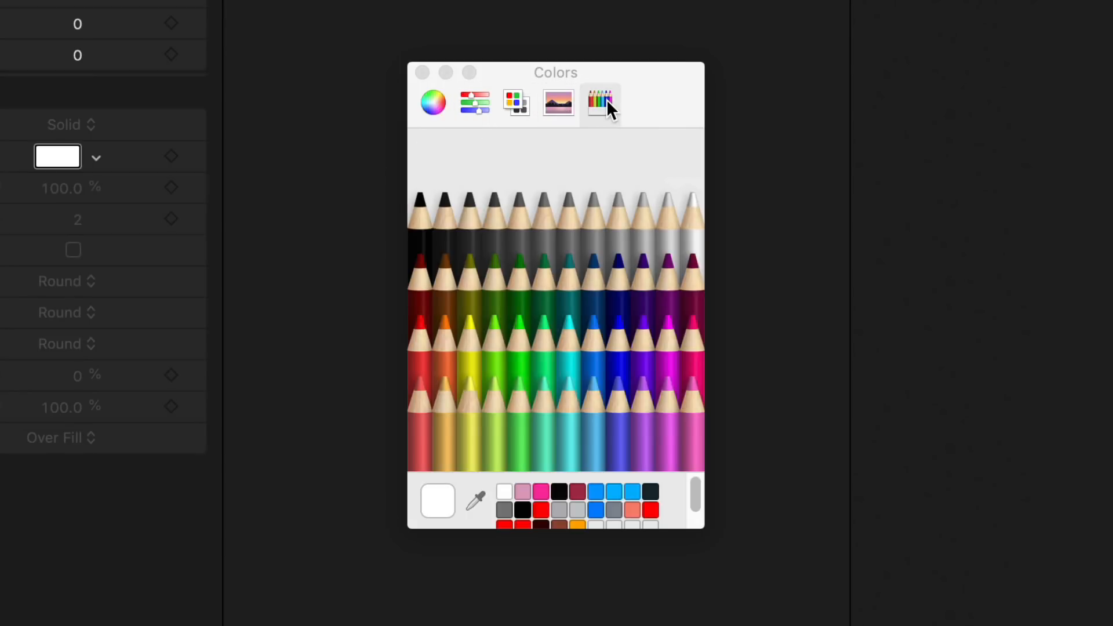
left_click(438, 106)
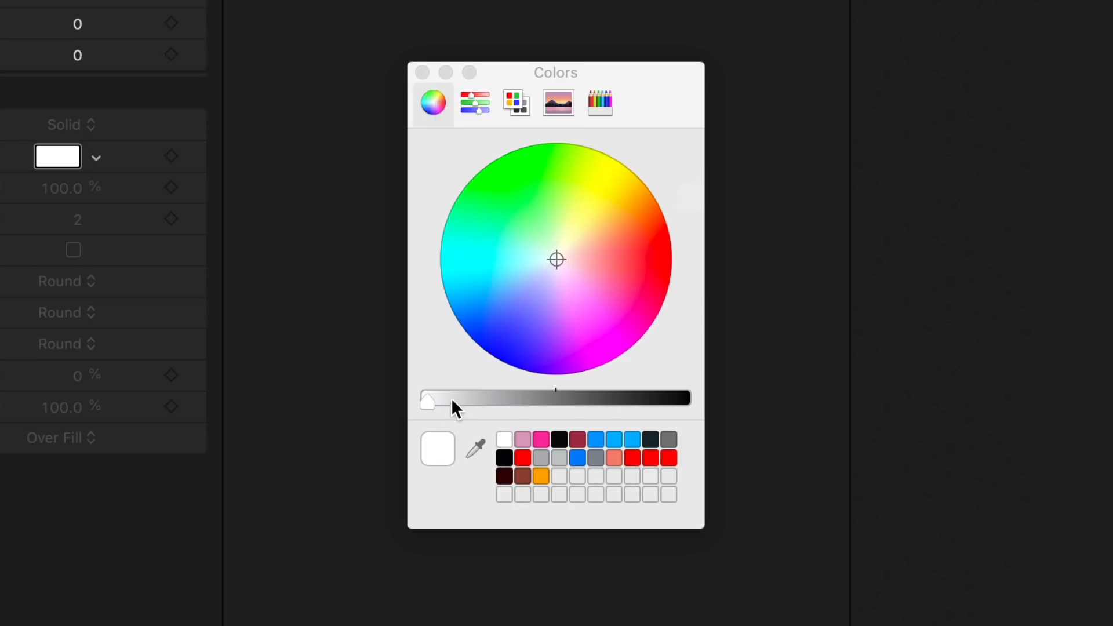
- Set the rectangle's fill color to the copied hex value C4302B using the RGB Sliders
left_click(478, 102)
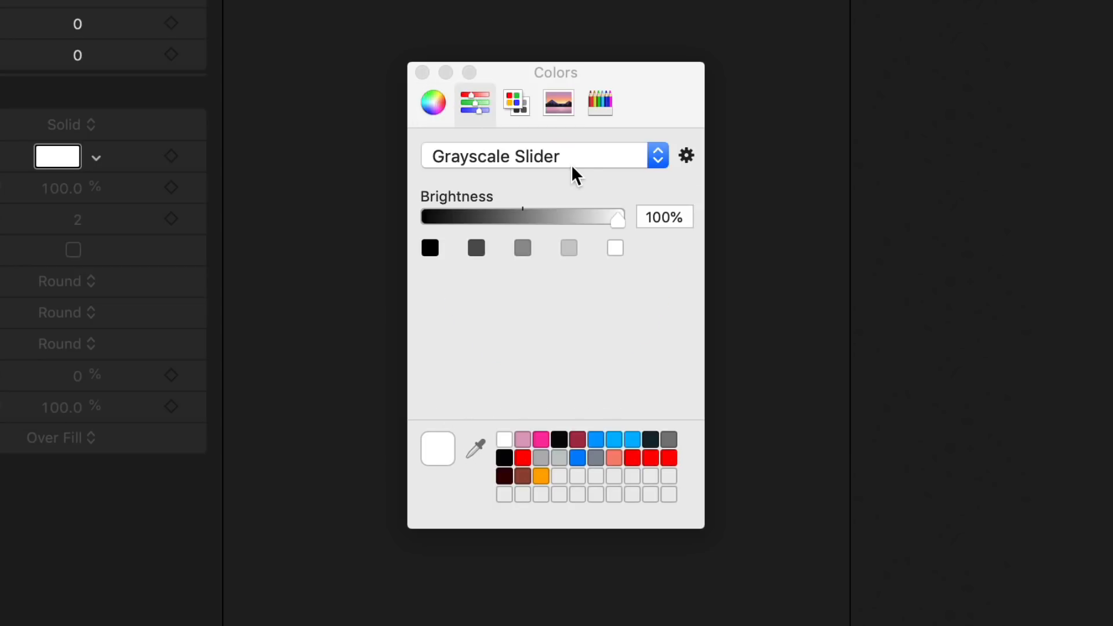
left_click(588, 154)
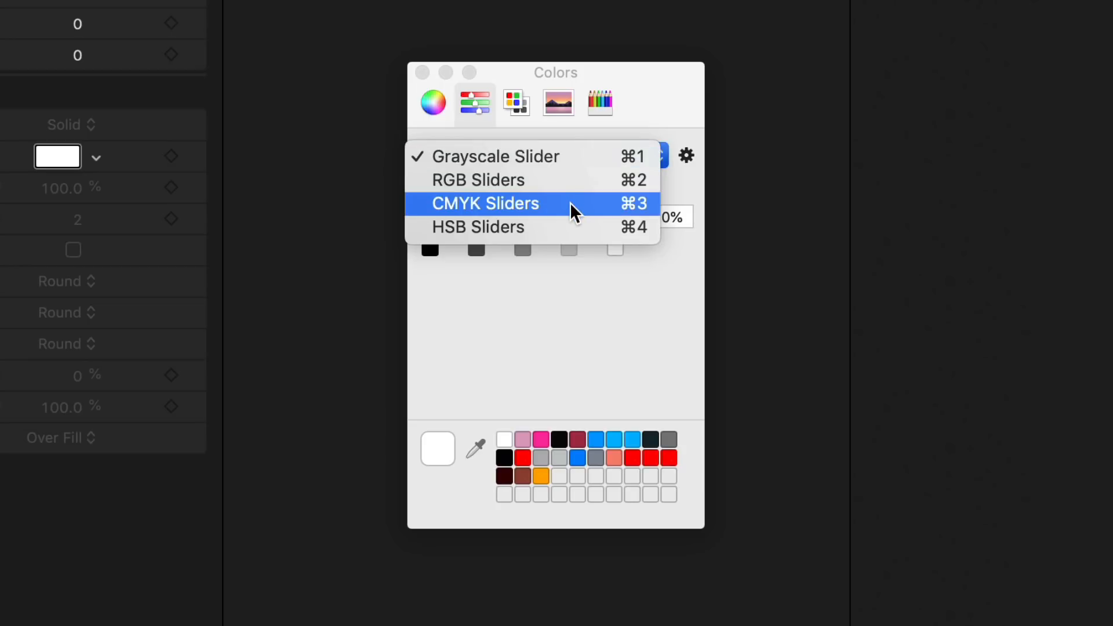
left_click(571, 181)
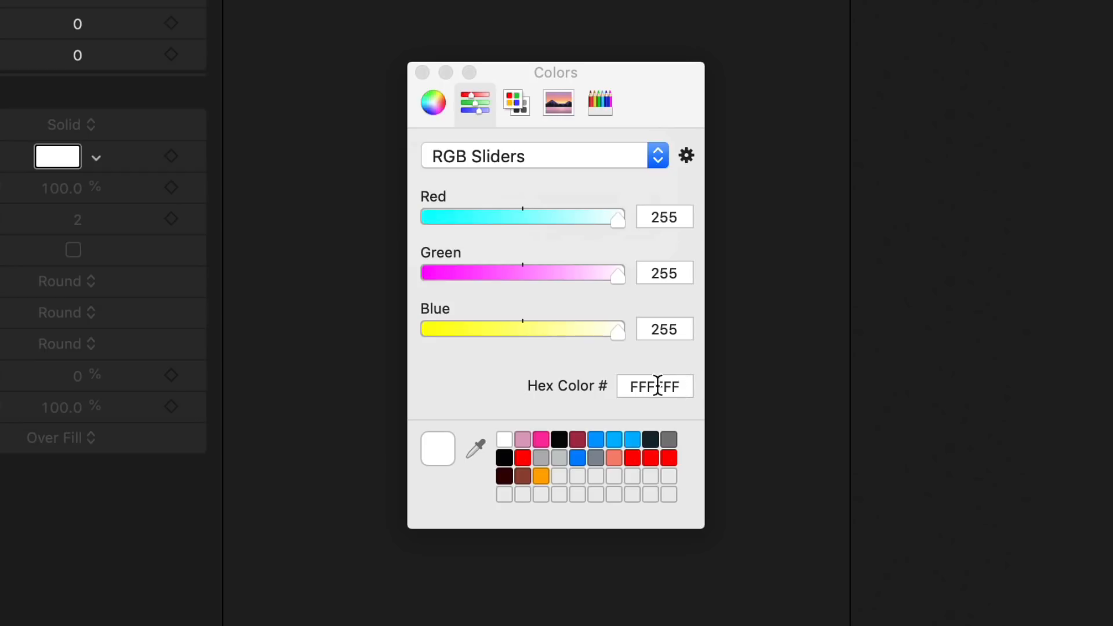
left_click(656, 386)
key("super+v")
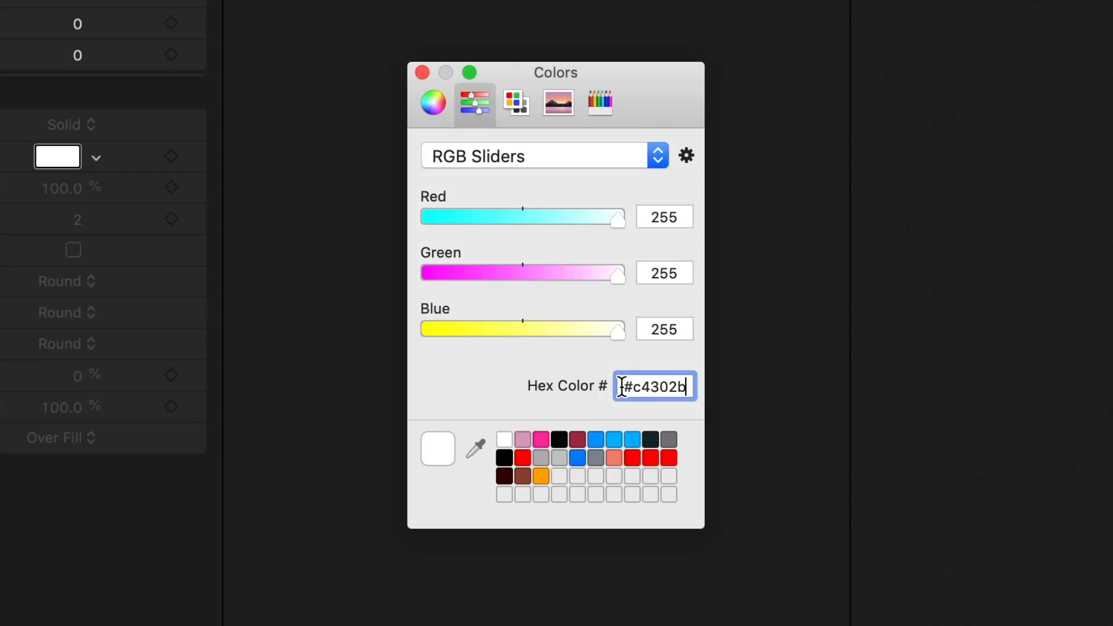
key("Return")
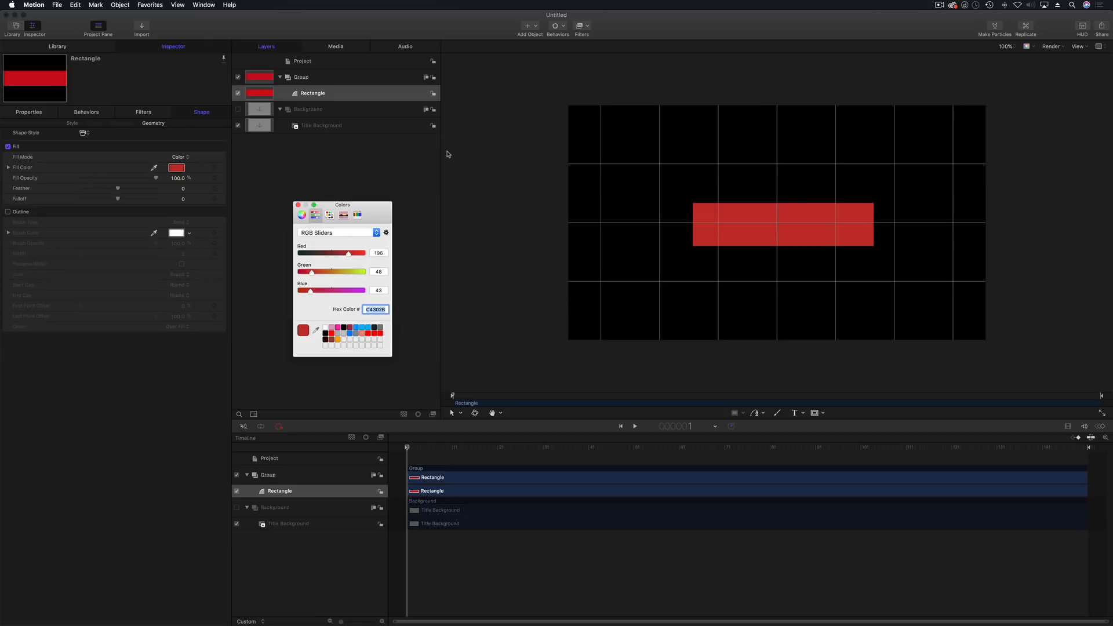
- Show the rectangle's geometry settings and expand its Size parameter into width and height
left_click(363, 97)
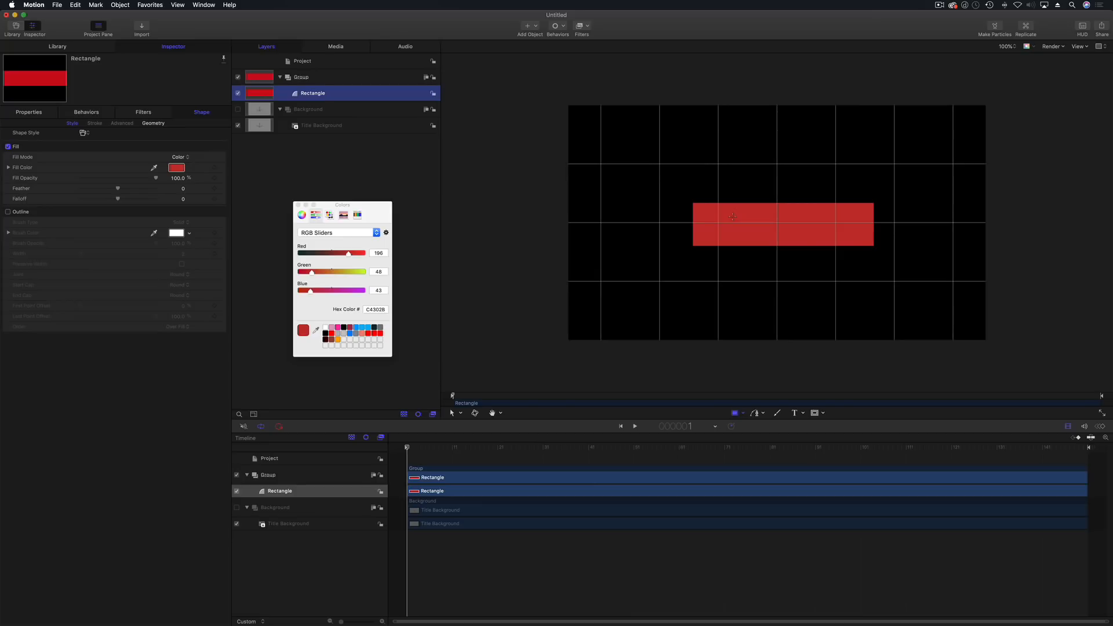
left_click(155, 124)
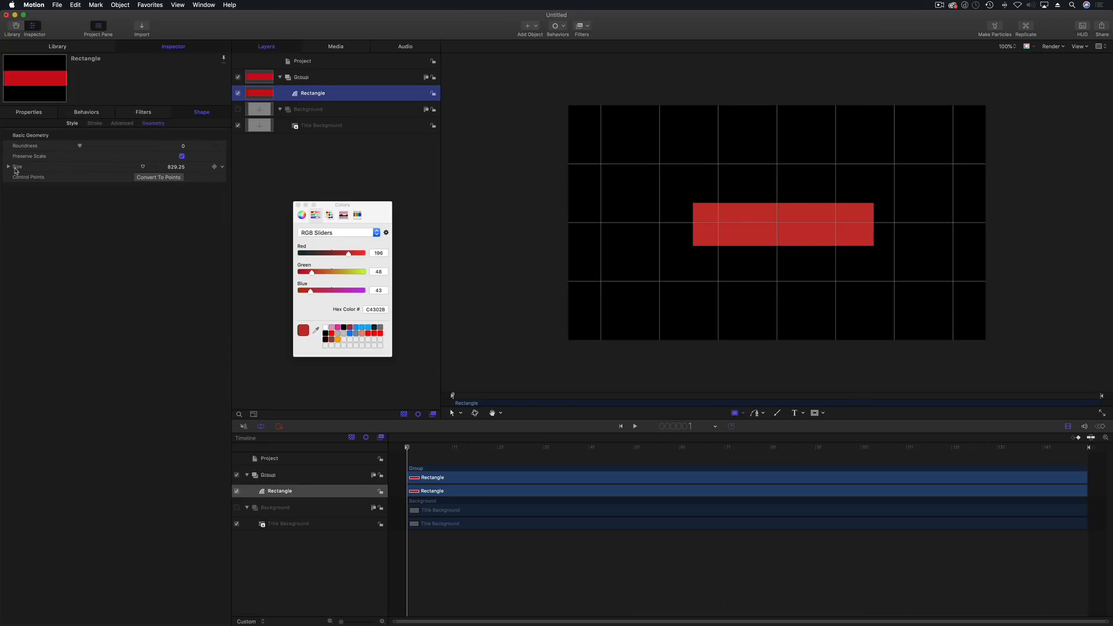
left_click(9, 167)
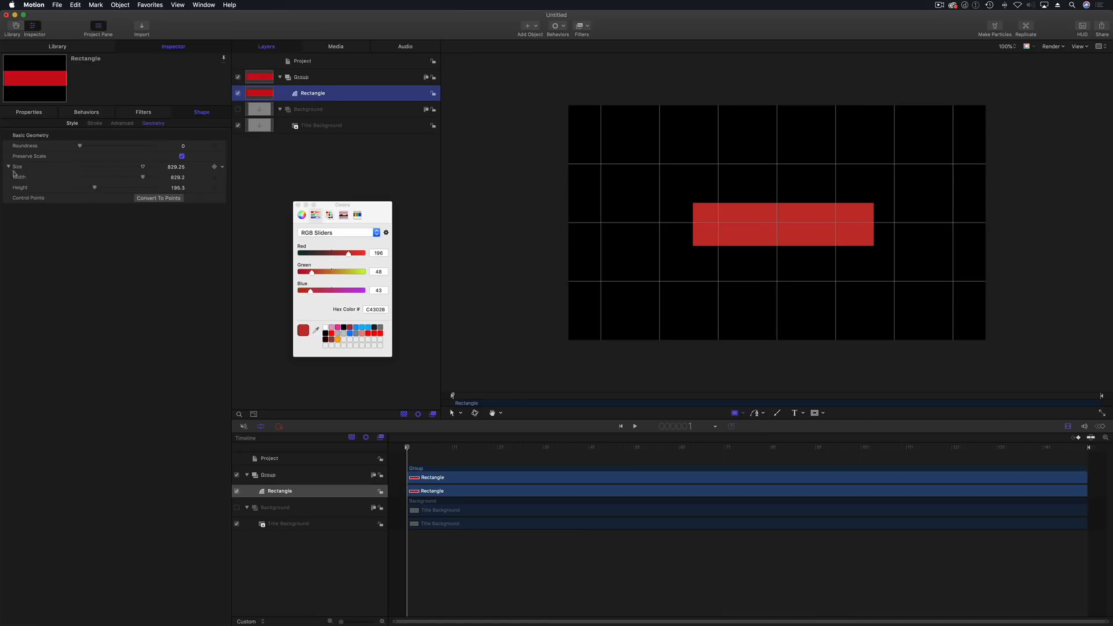
- Center the rectangle on the canvas by setting its position to X 0 and Y 0 px
left_click(34, 113)
left_click(135, 137)
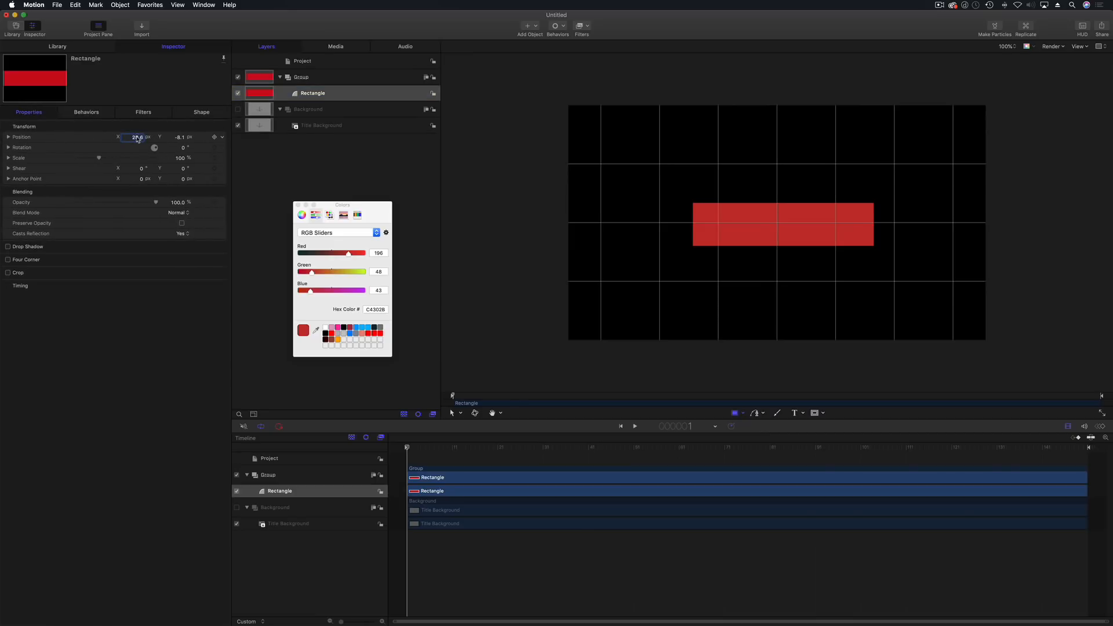
type("0")
key("Tab")
key("Tab")
left_click(144, 317)
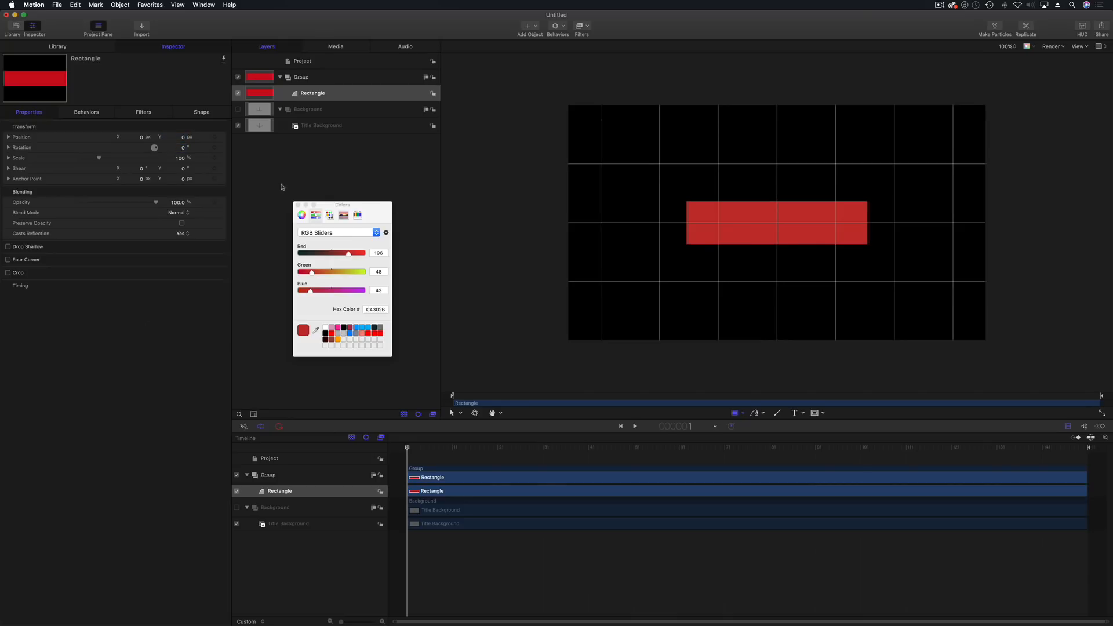
- Add a solid white outline to the rectangle with a width of 12
left_click(192, 114)
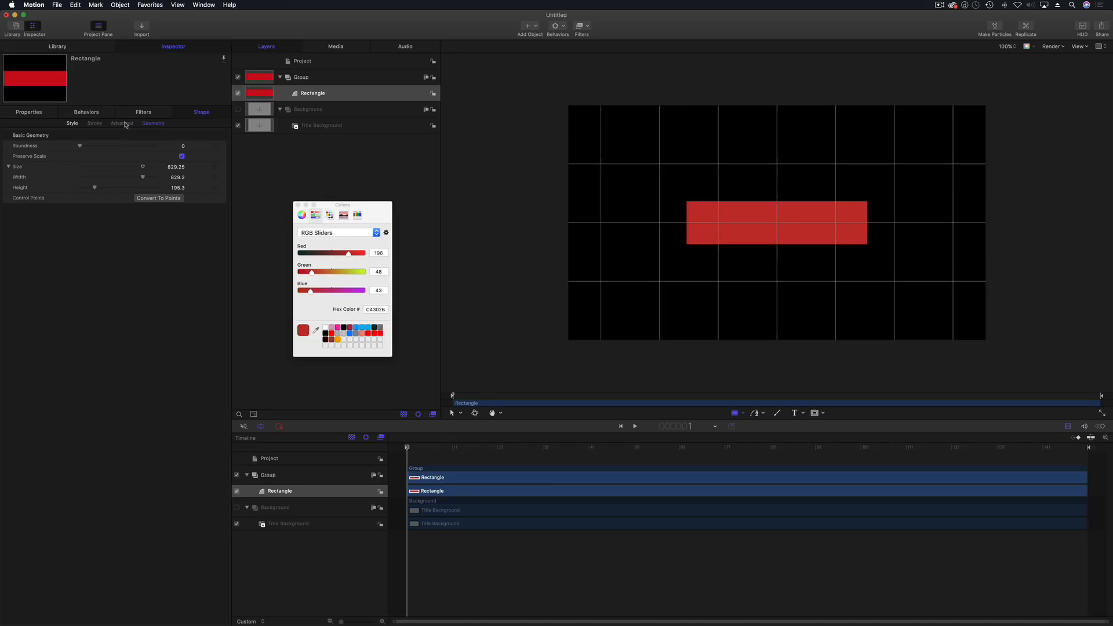
left_click(73, 124)
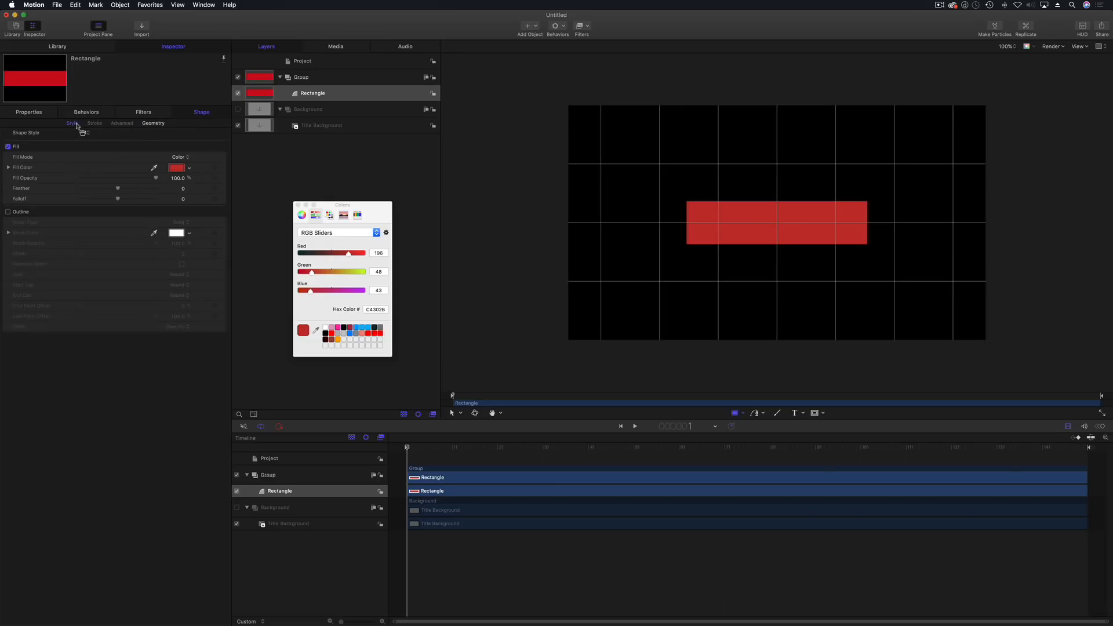
left_click(8, 213)
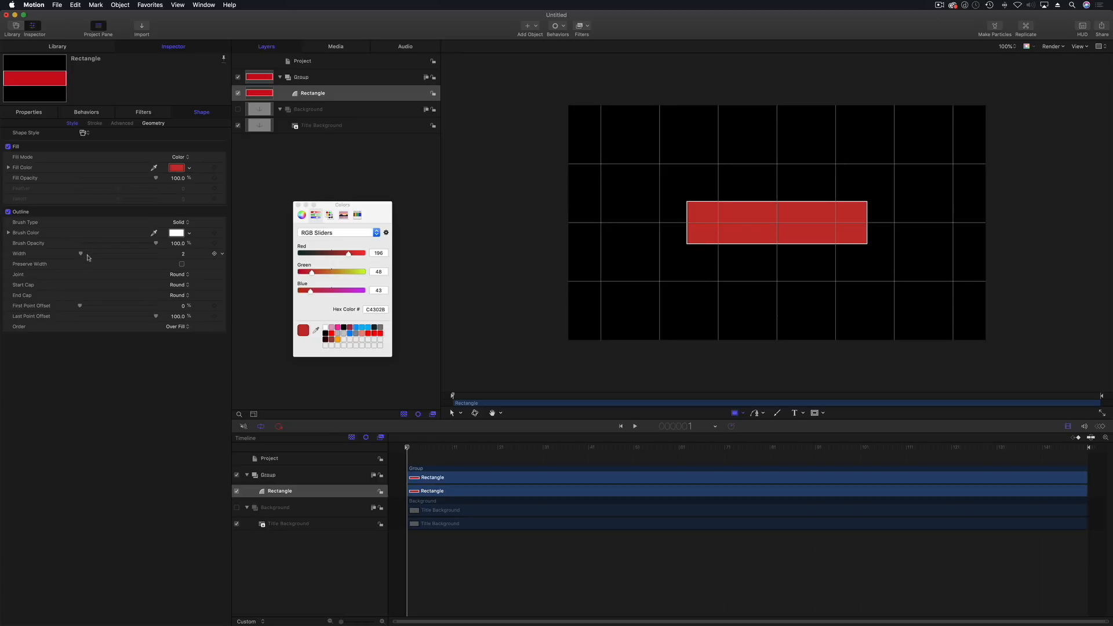
left_click_drag(83, 257, 88, 255)
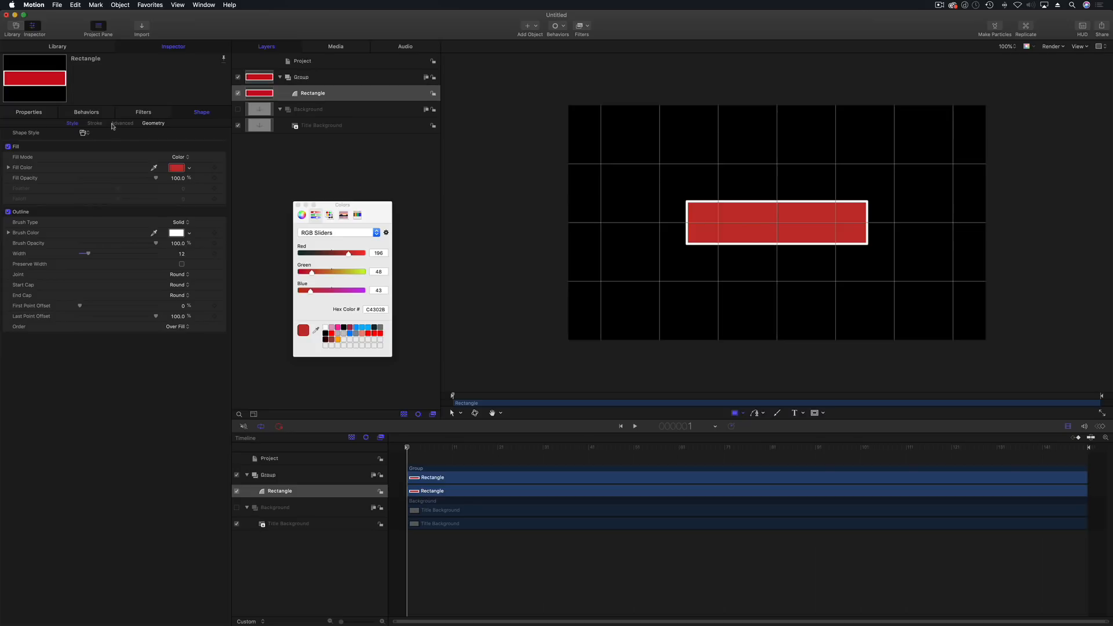
- Set the rectangle's corner roundness to 5 and turn off its outline
left_click(154, 124)
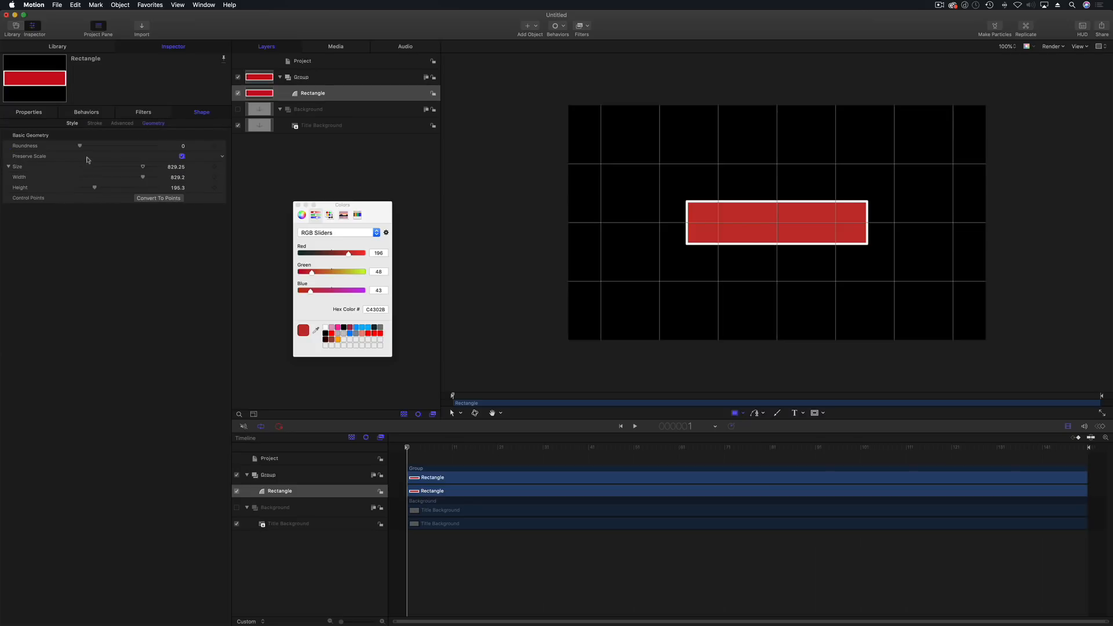
left_click_drag(82, 148, 90, 149)
left_click(72, 124)
left_click(8, 212)
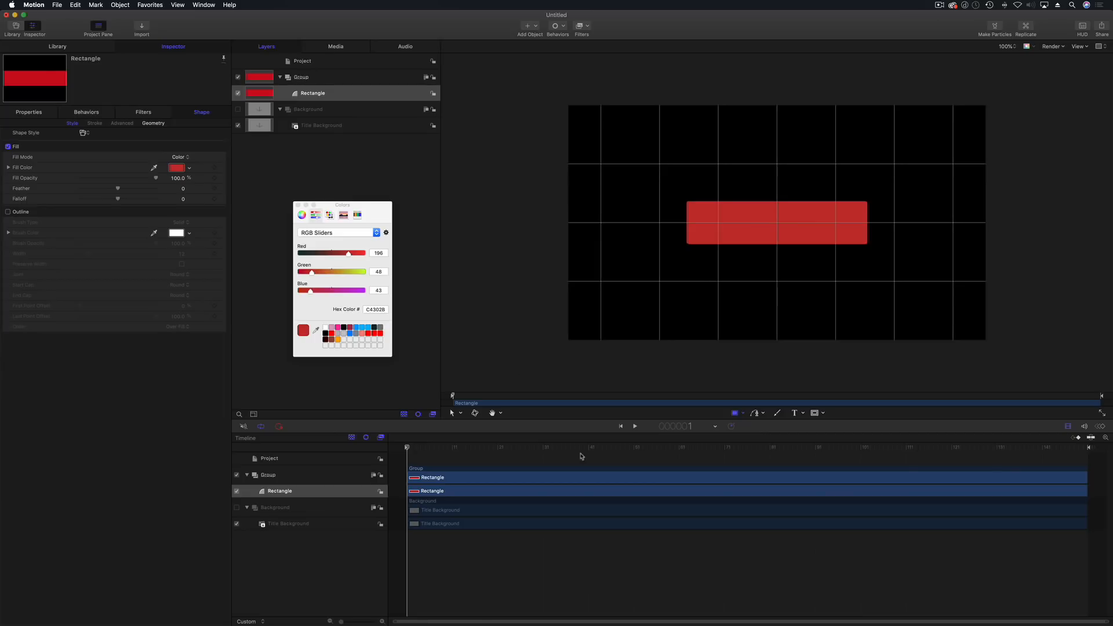
- Switch to Safari and unsubscribe from Idustrial Revolution on the YouTube video page to examine the real Subscribe button
left_click(362, 617)
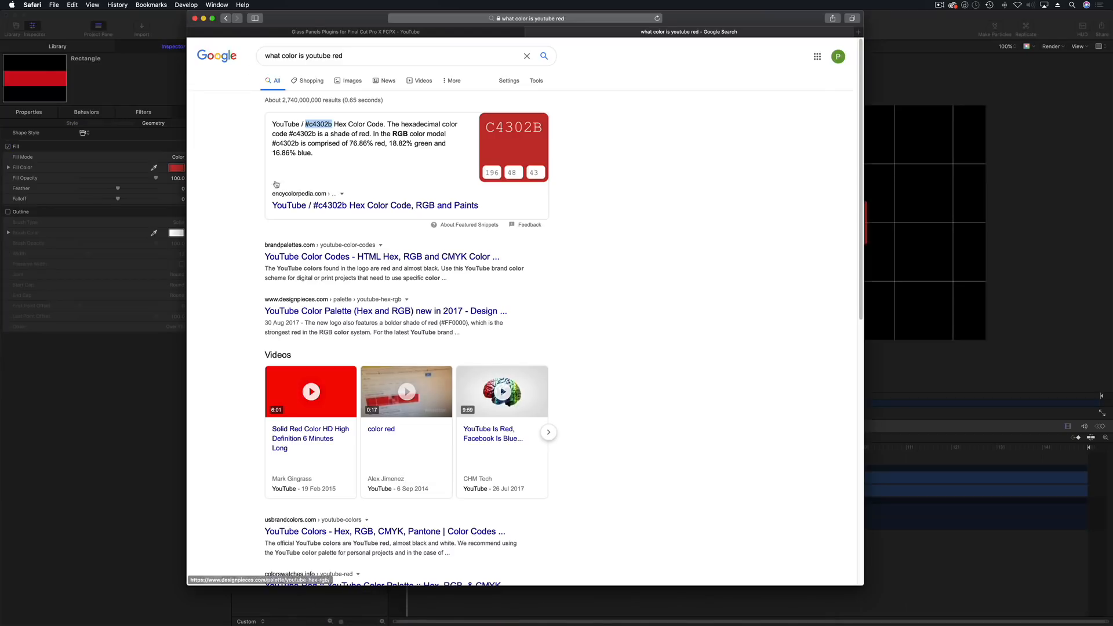
left_click(356, 32)
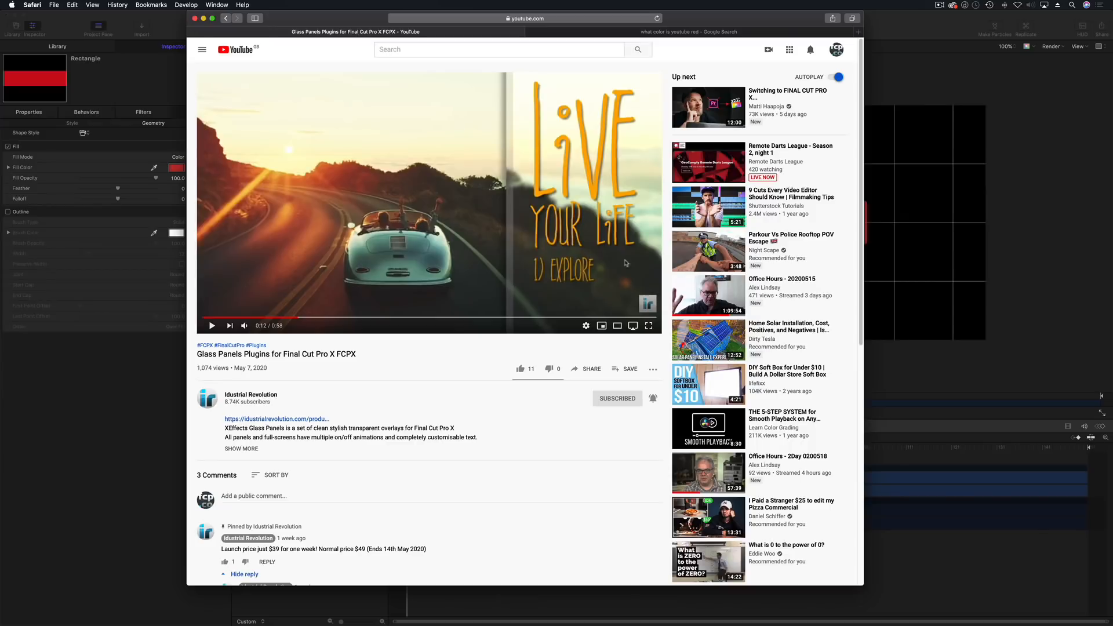
left_click(614, 398)
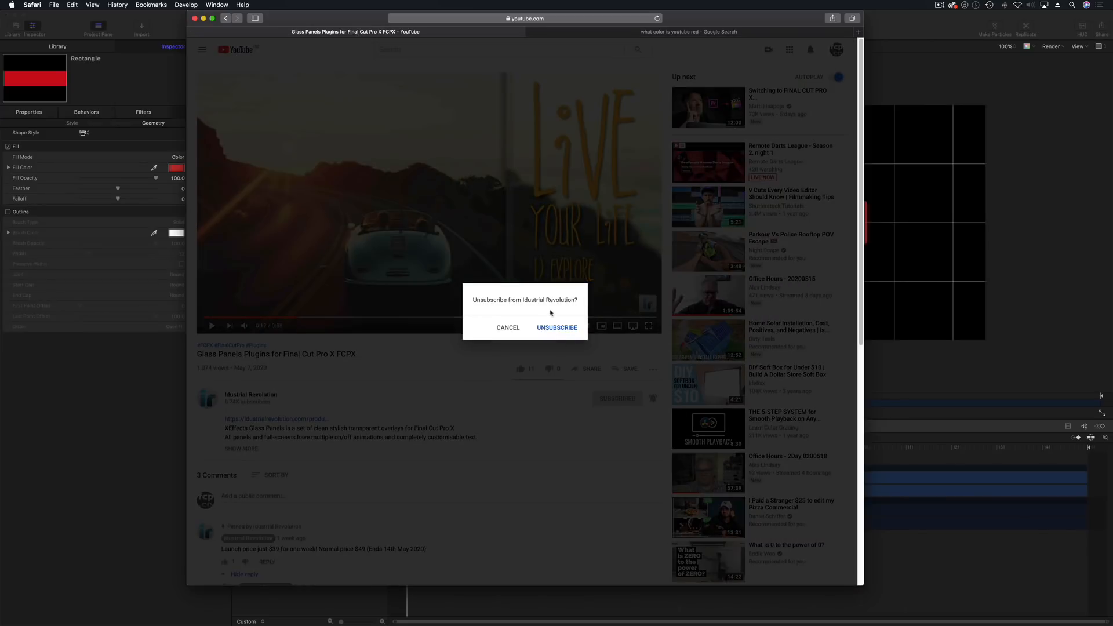
left_click(547, 328)
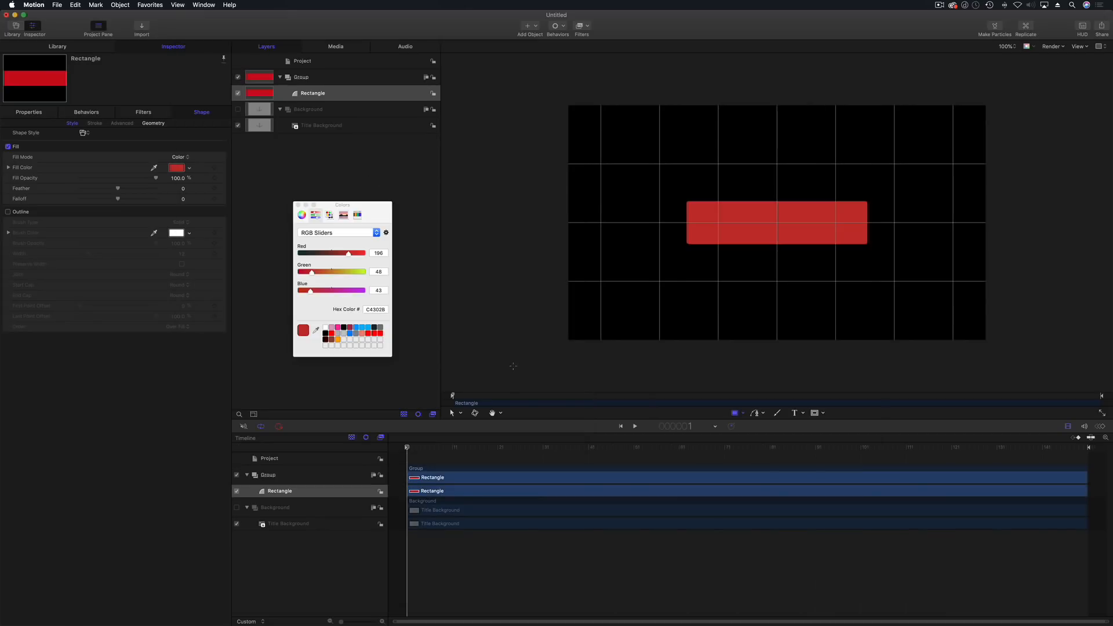
- Rename the group containing the rectangle to Red Box
double_click(300, 77)
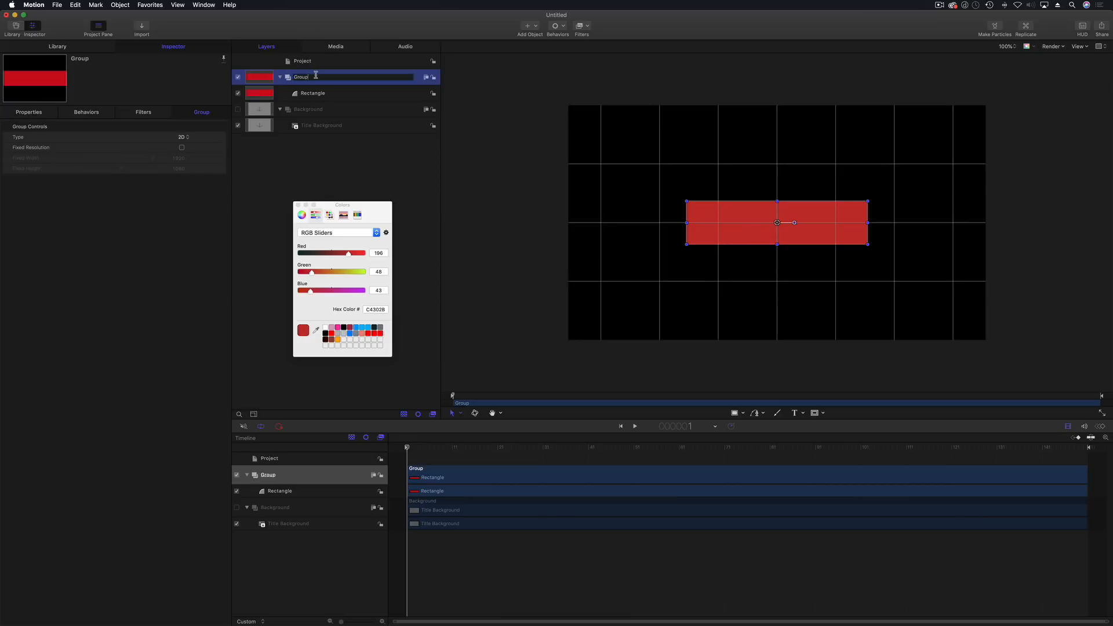
type("Red")
key("Return")
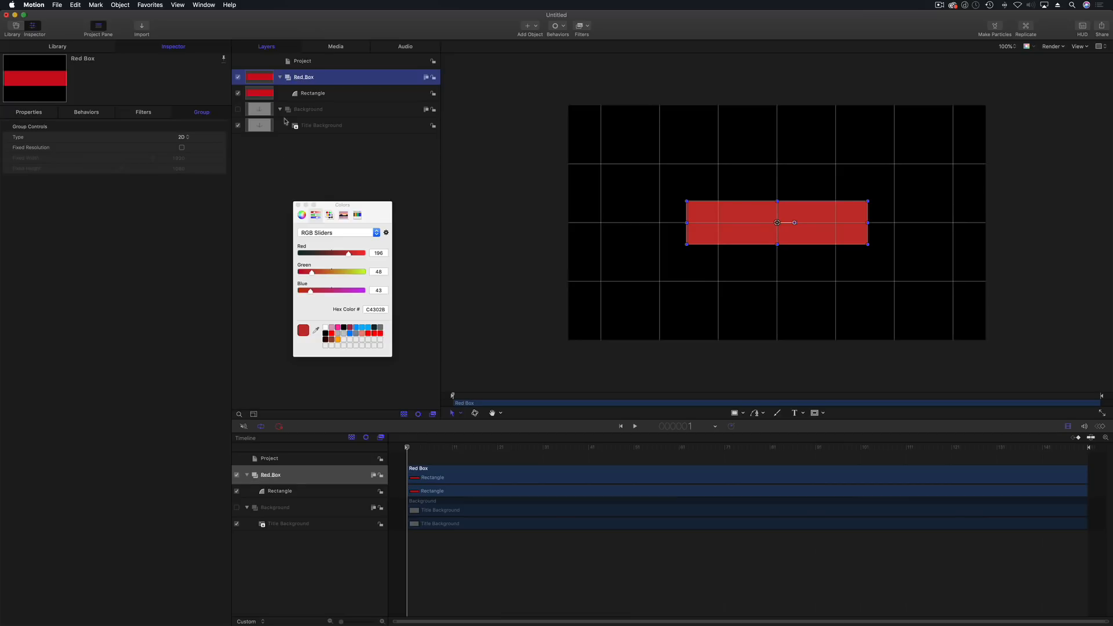
left_click(298, 164)
- Publish the rectangle's overall Size parameter and check the project's published parameters
left_click(306, 94)
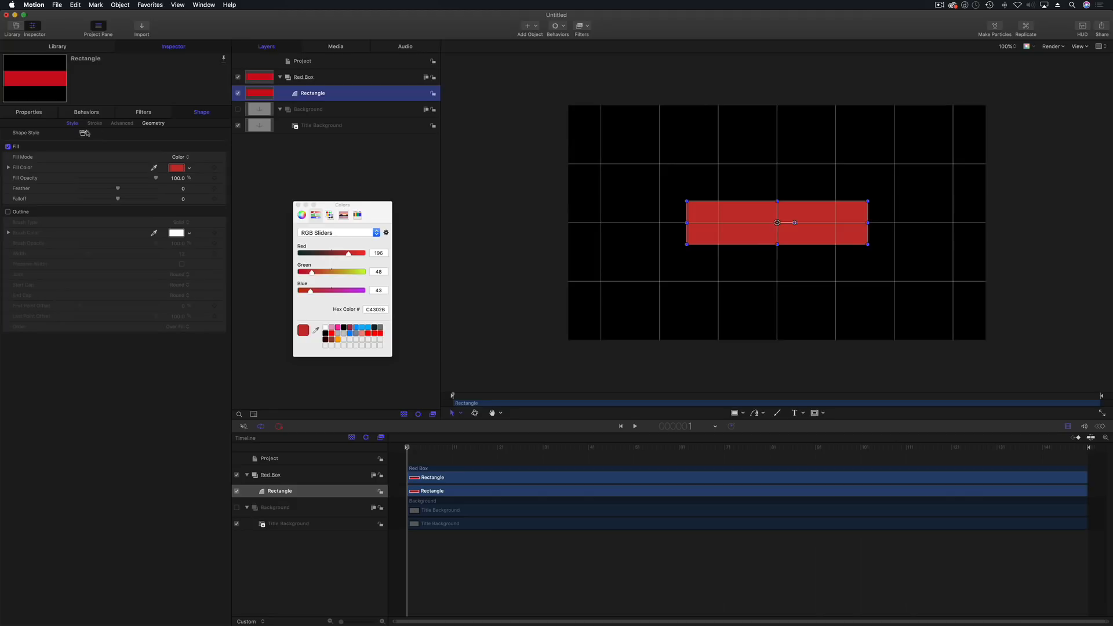
left_click(156, 124)
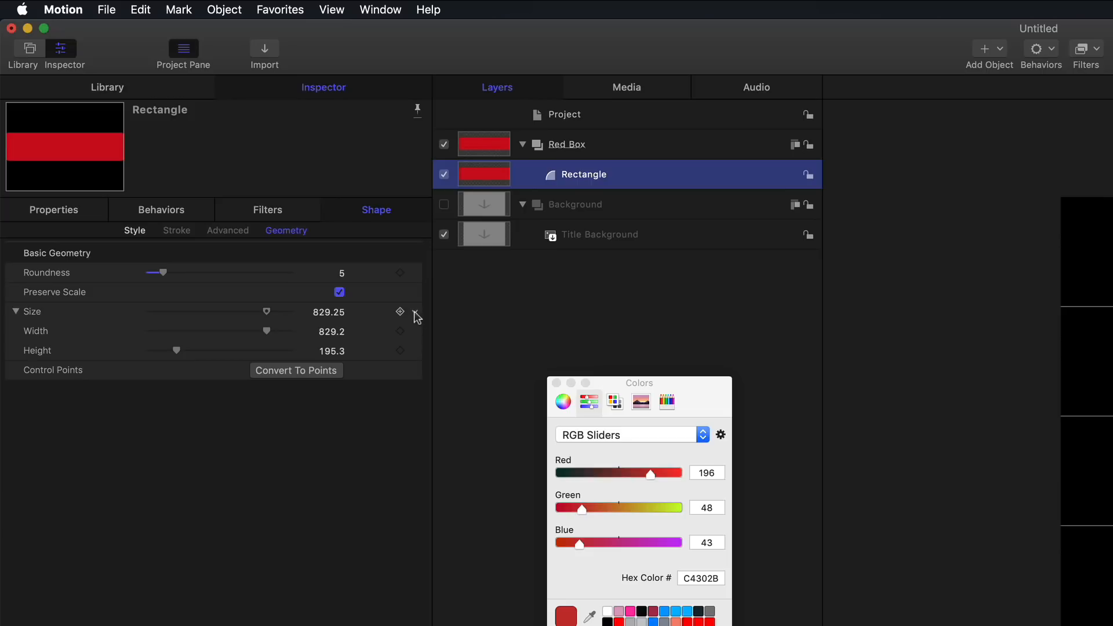
left_click(417, 315)
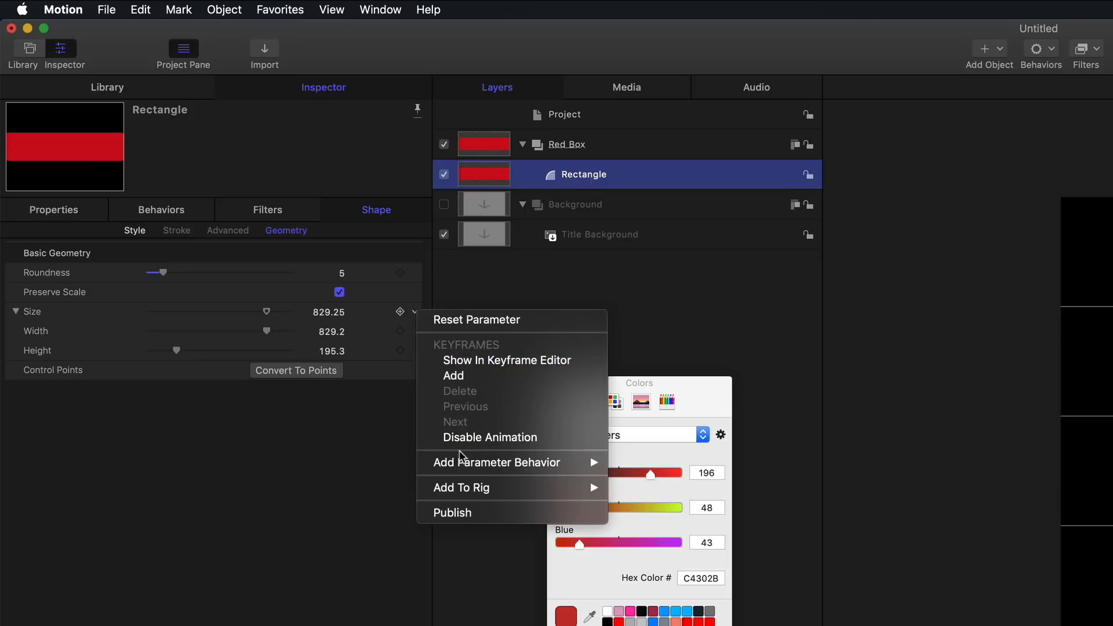
left_click(454, 513)
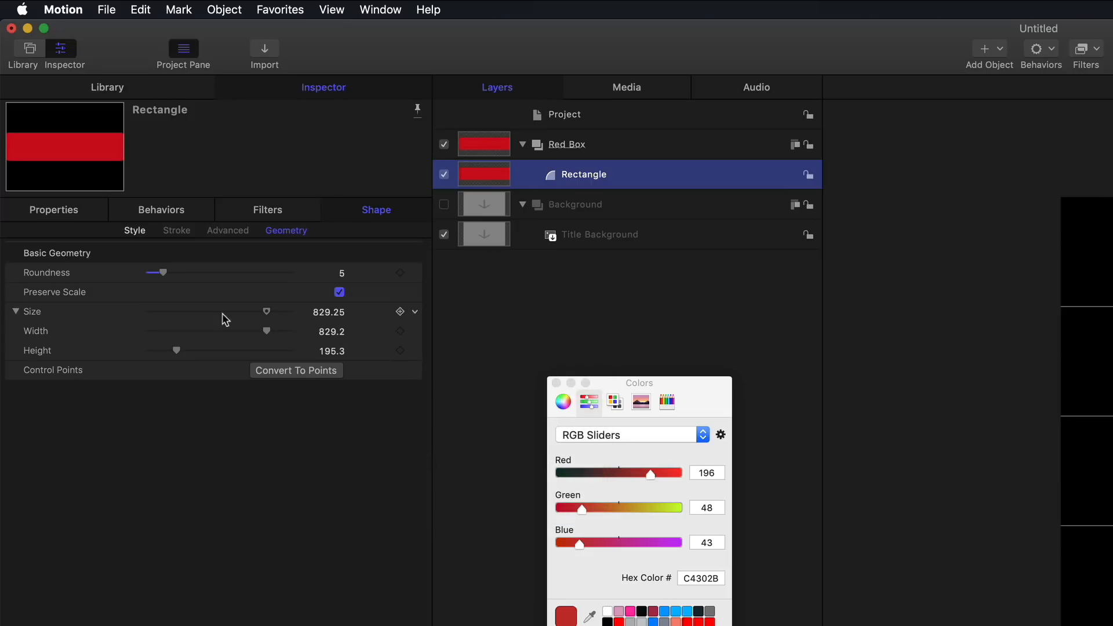
left_click(566, 119)
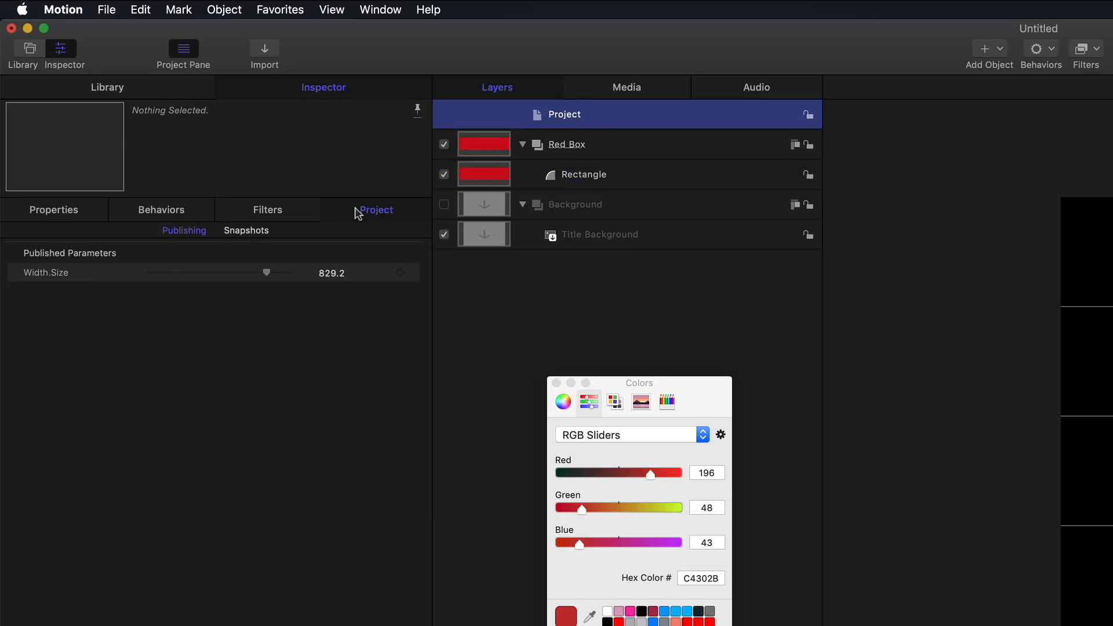
- Unpublish the Width.Size parameter from the project's published parameters
left_click(61, 275)
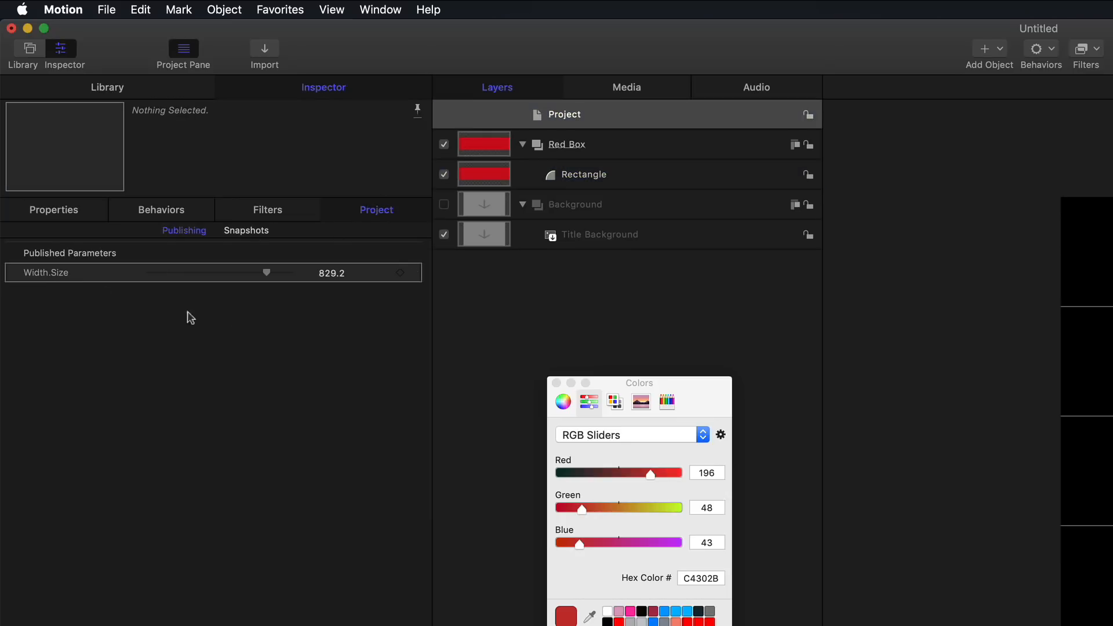
left_click(413, 274)
left_click(458, 439)
- Try again to publish the rectangle's Size parameter with both dimensions, and check the project's published list
left_click(601, 179)
left_click(107, 413)
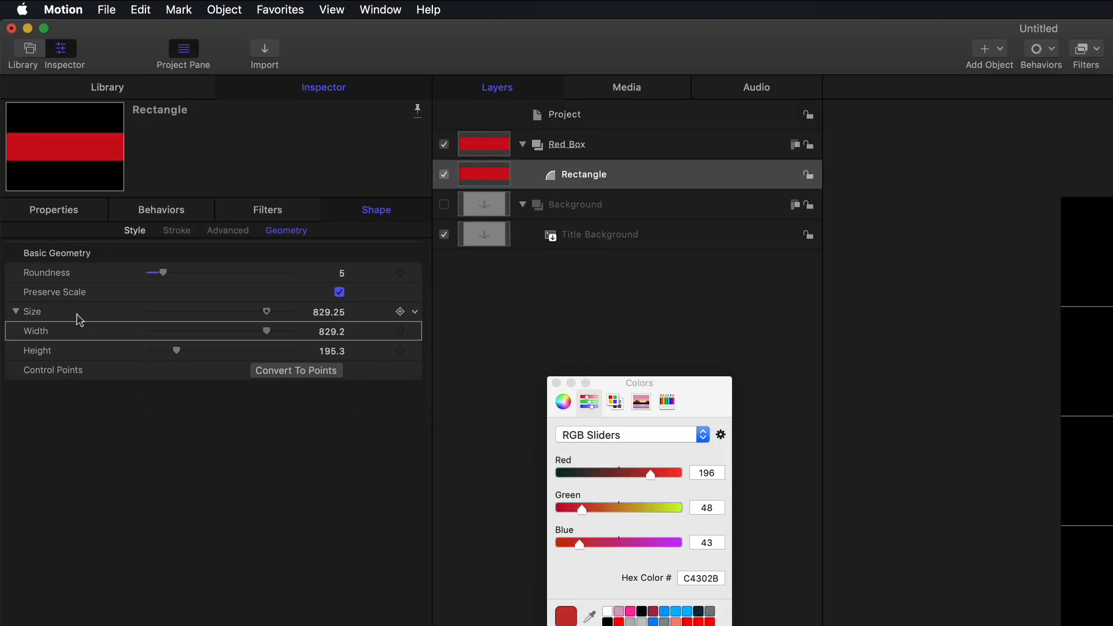
left_click(415, 313)
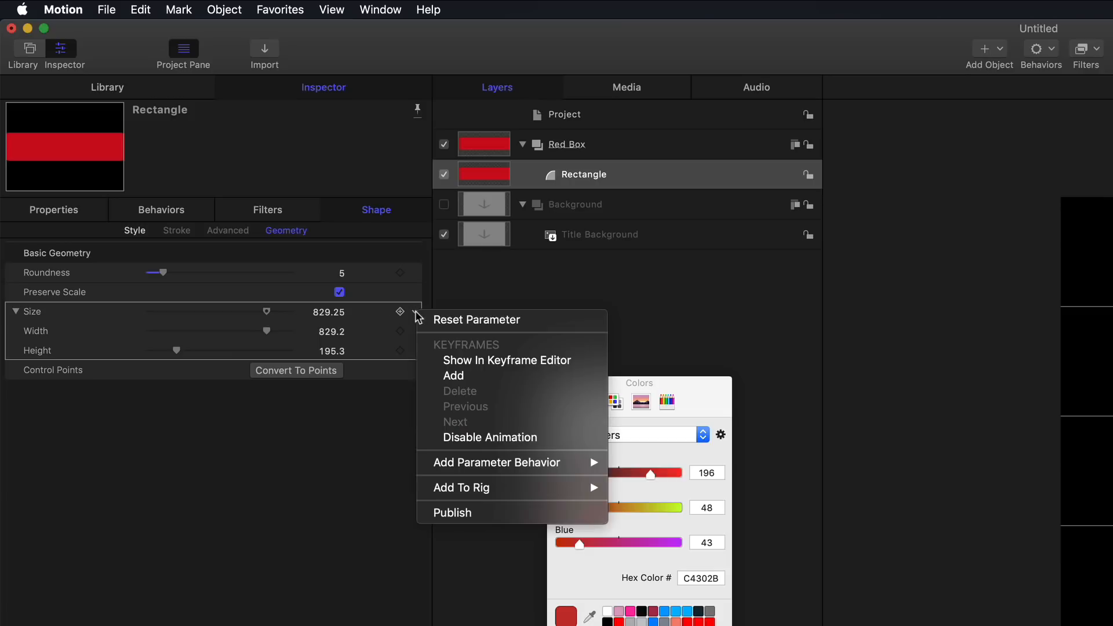
left_click(444, 513)
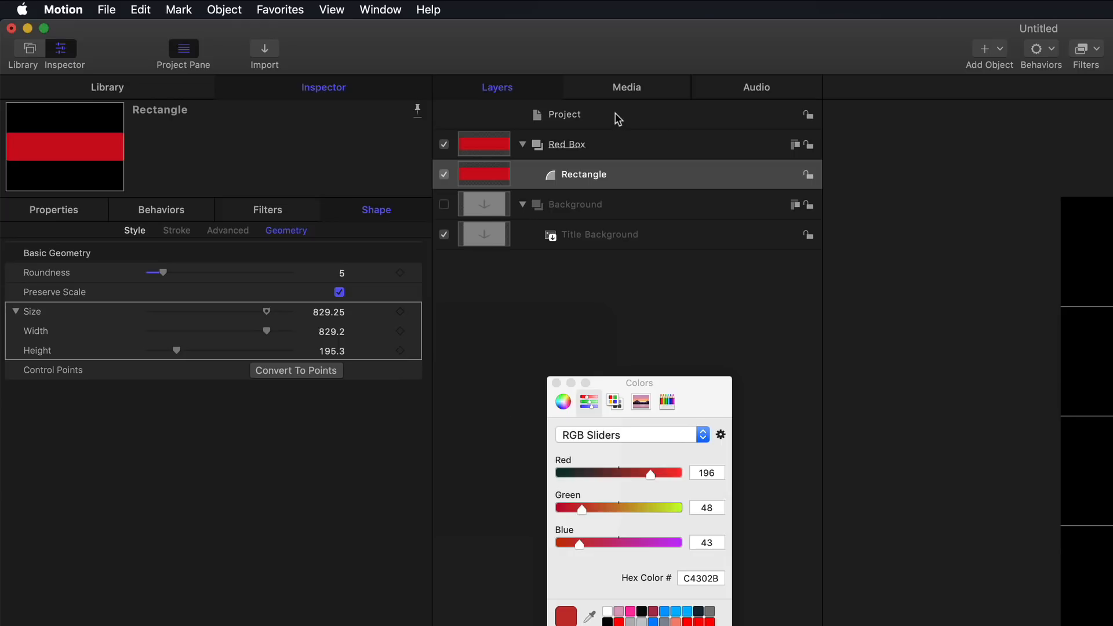
left_click(615, 118)
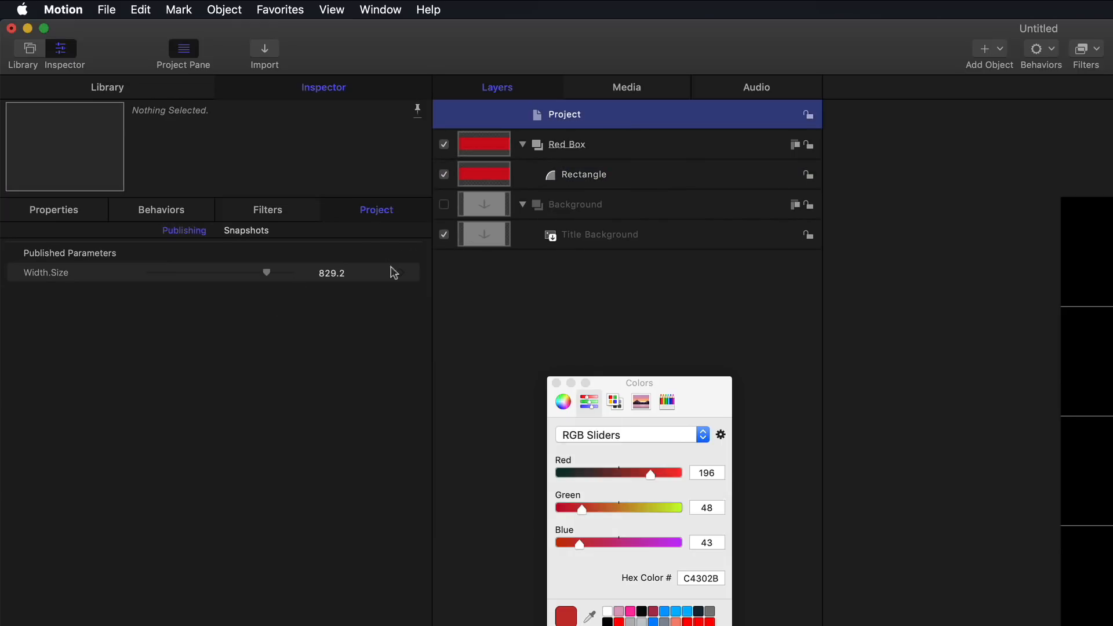
- Unpublish the rectangle's Size parameter from its geometry settings
left_click(600, 177)
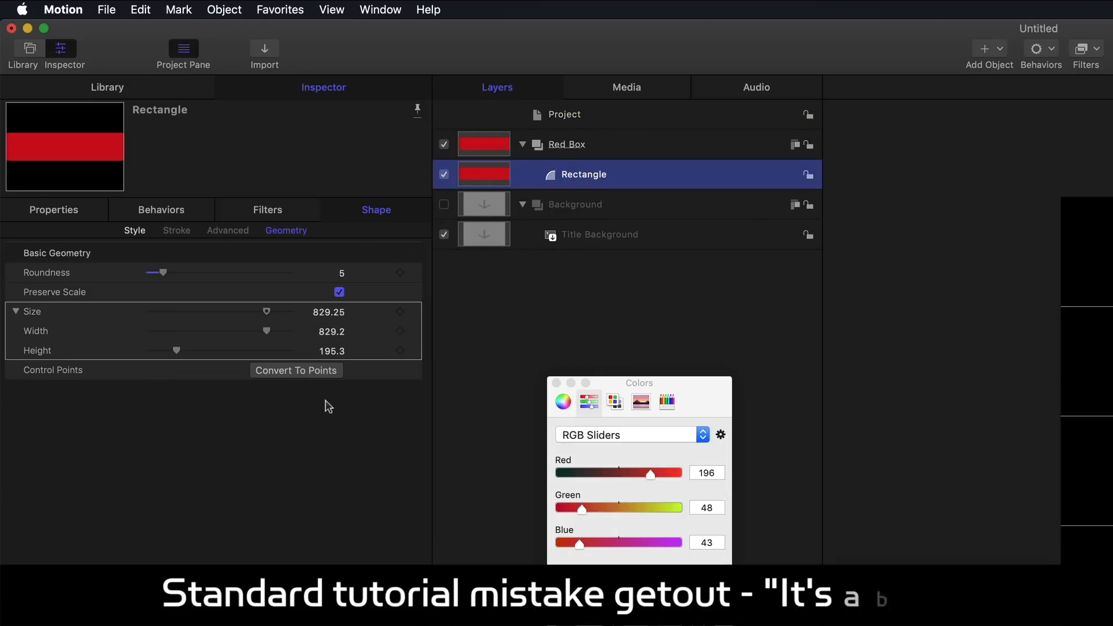
left_click(414, 312)
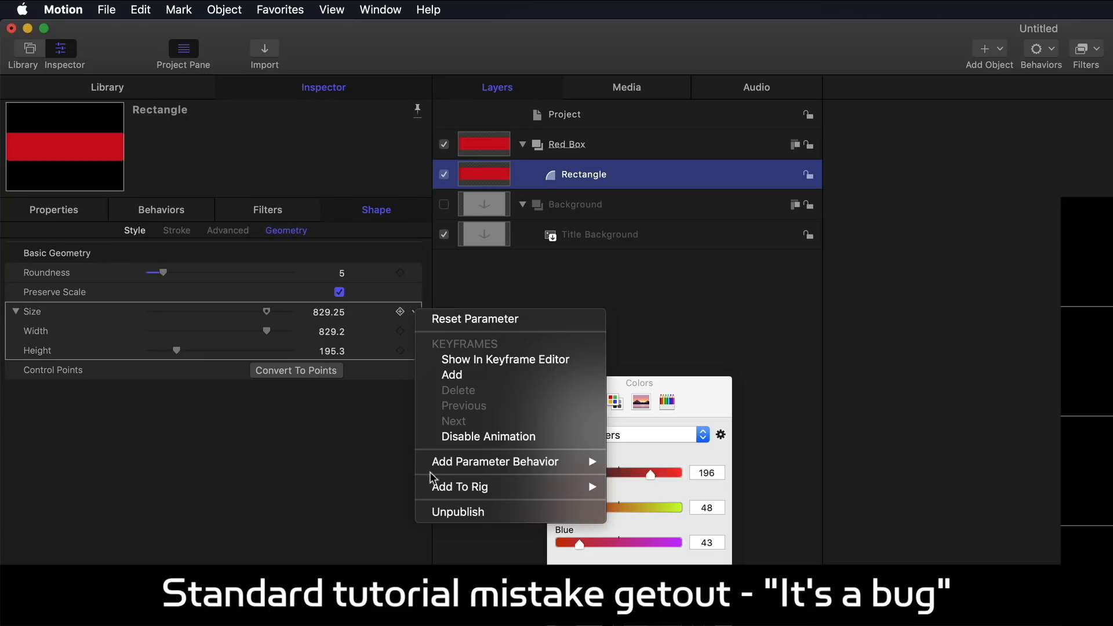
left_click(133, 380)
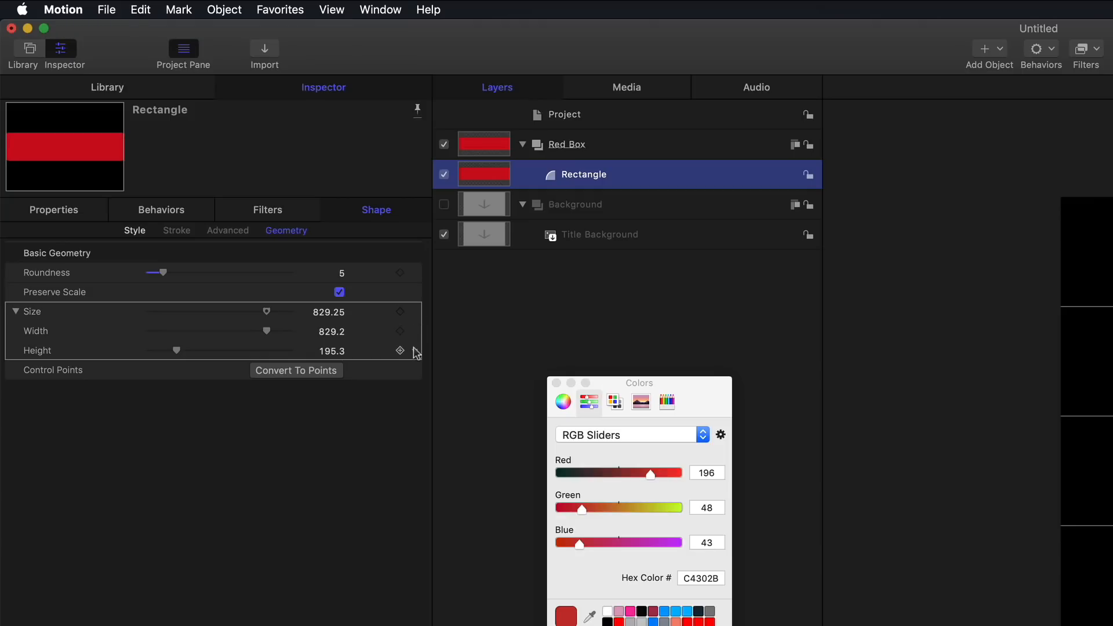
- Republish the rectangle's Size parameter and look at the project's published parameters
left_click(415, 312)
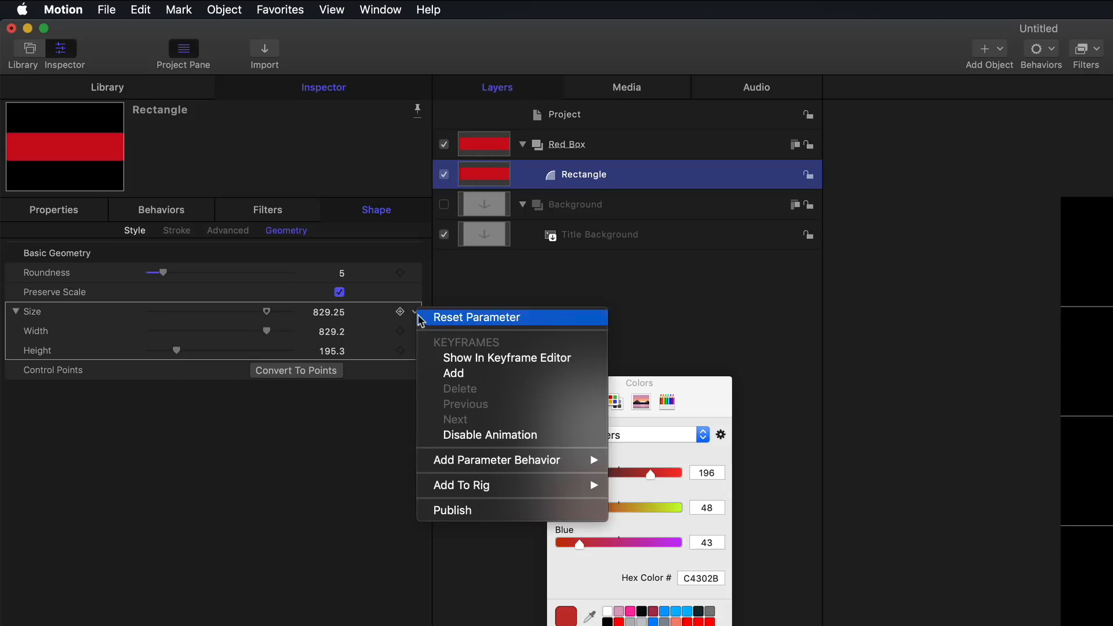
left_click(458, 510)
left_click(530, 115)
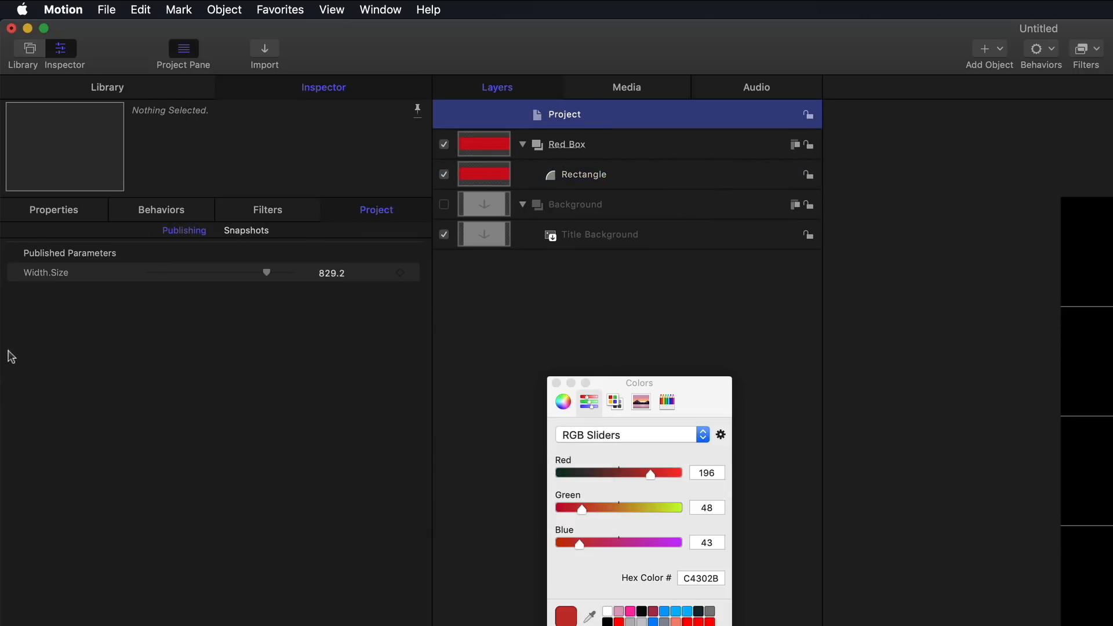
- Publish the rectangle's Height parameter separately and check it among the project's published parameters
left_click(622, 175)
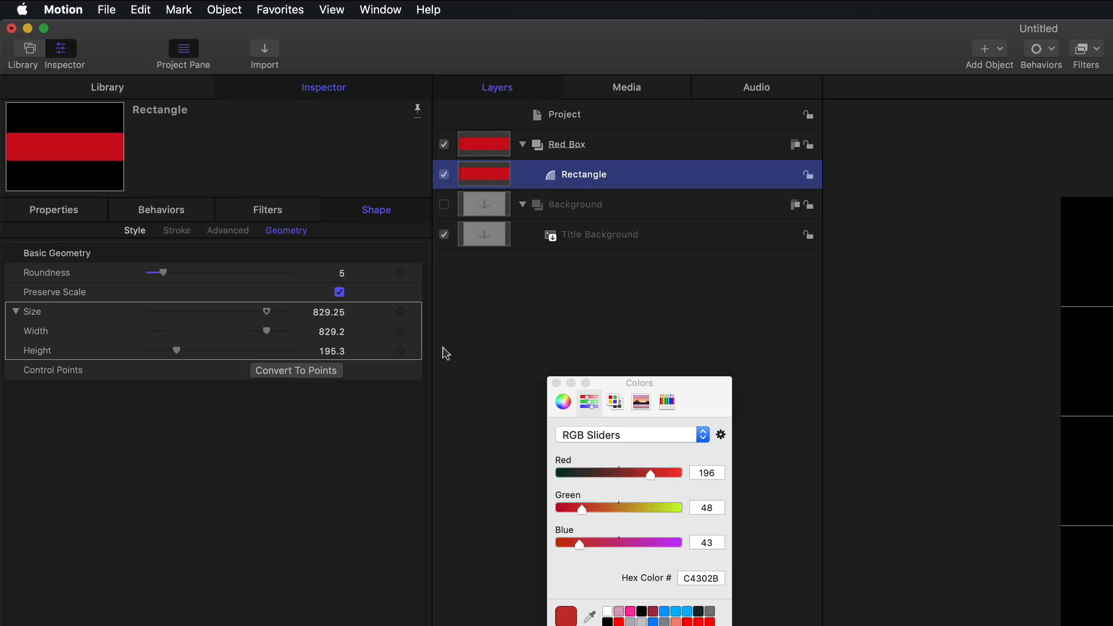
left_click(418, 354)
left_click(458, 552)
left_click(615, 118)
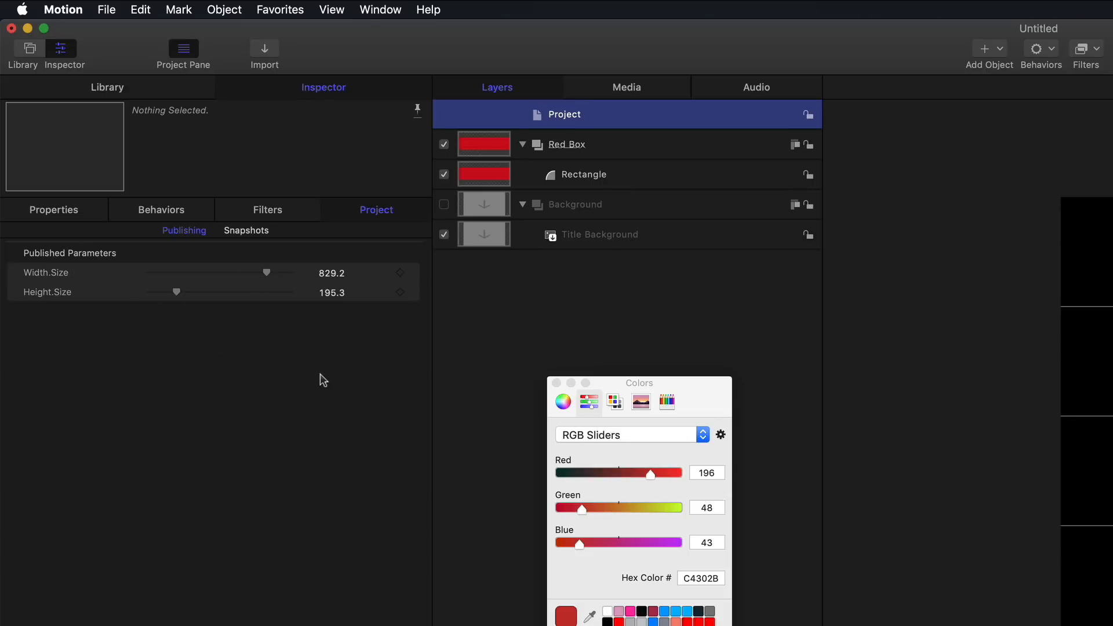
left_click_drag(667, 383, 630, 385)
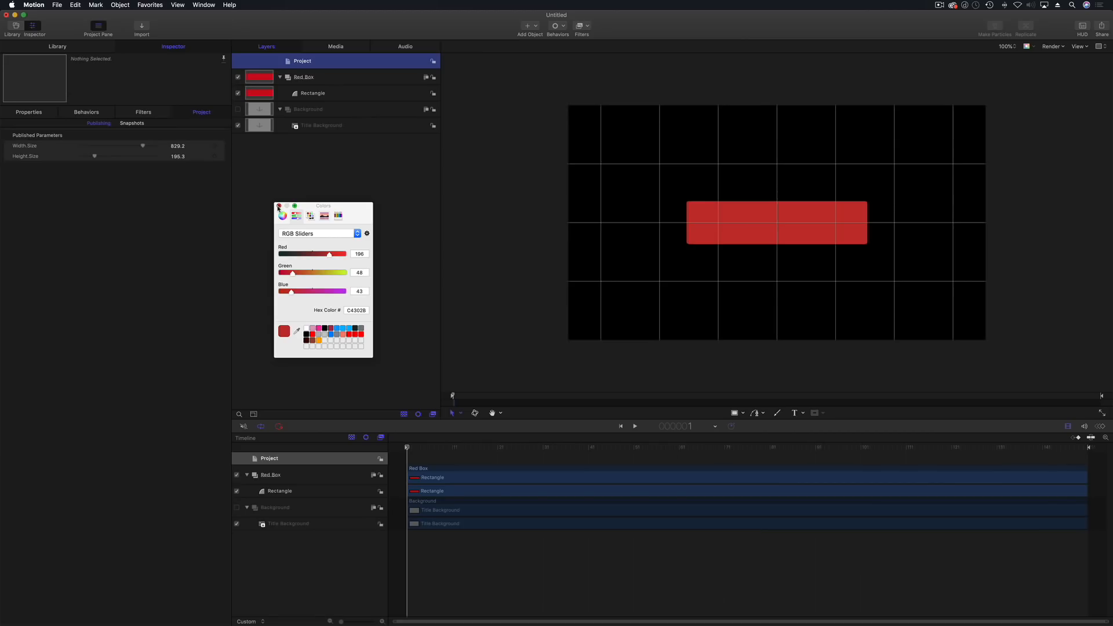
- Close the colour picker window and make the Red Box group the active group
left_click(278, 206)
left_click(317, 81)
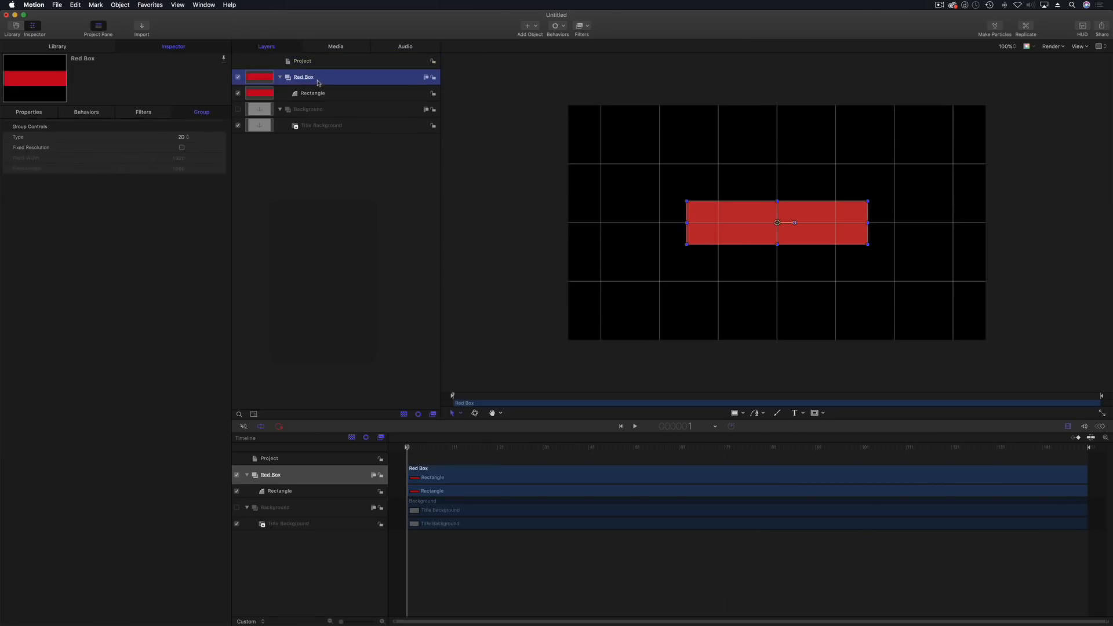
right_click(294, 175)
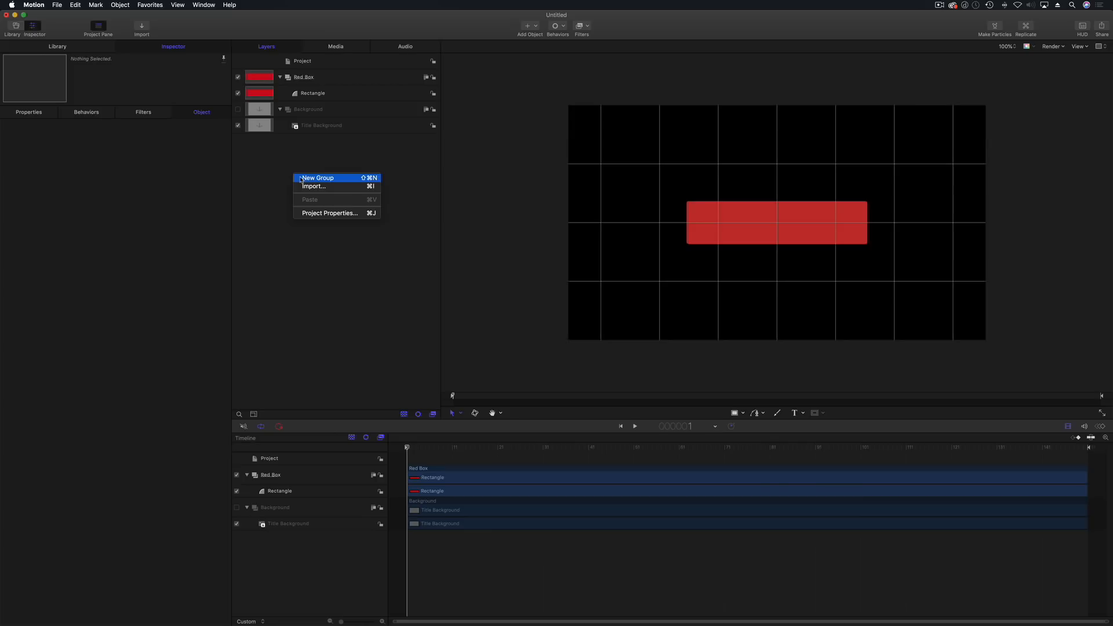
left_click(234, 184)
- Check YouTube's subscribe button in Safari, return to Motion and add the text SUBSCRIBE over the red box
left_click(796, 416)
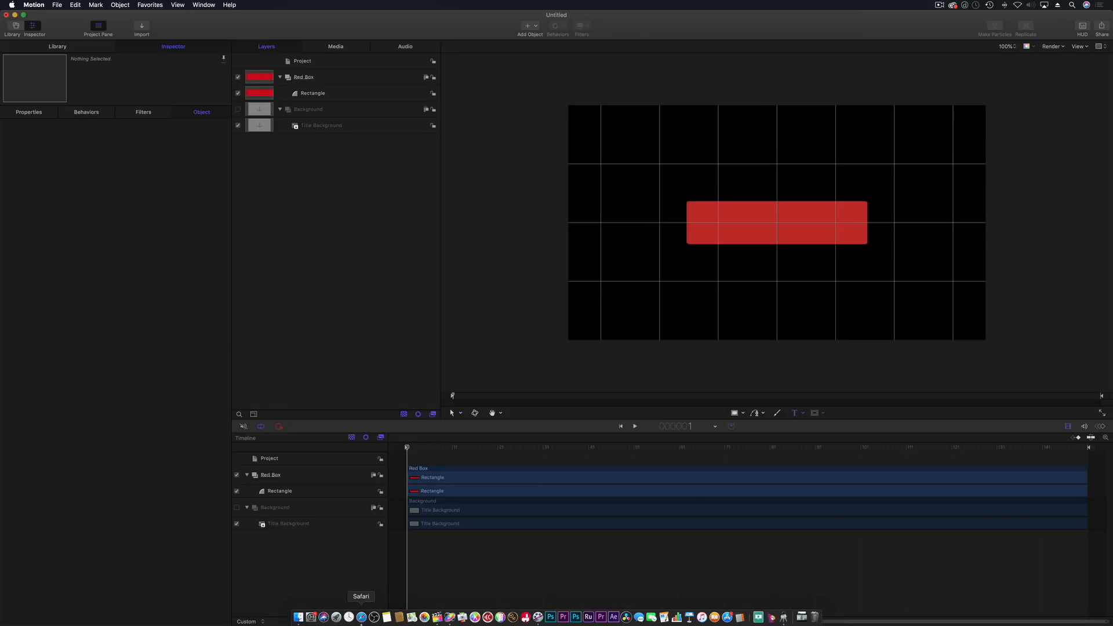
left_click(361, 617)
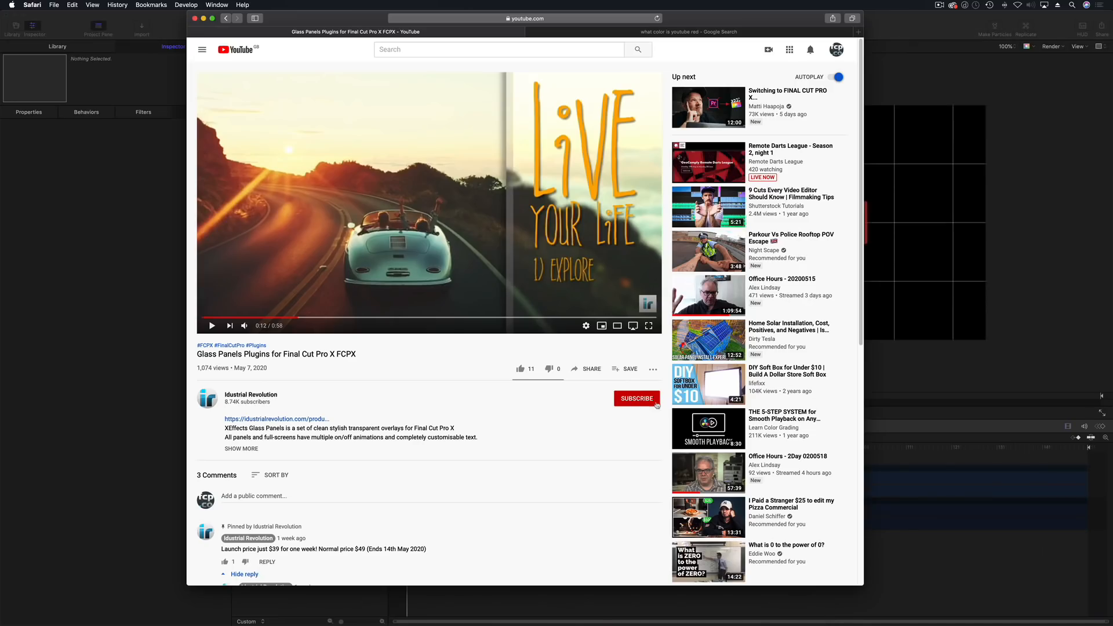
left_click(959, 372)
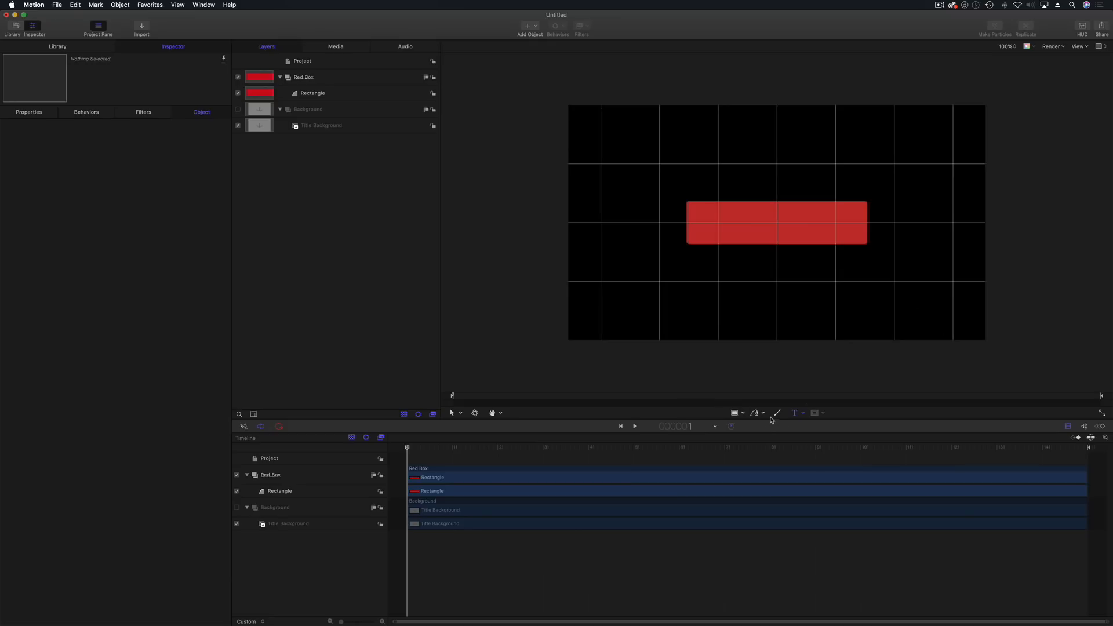
left_click(712, 221)
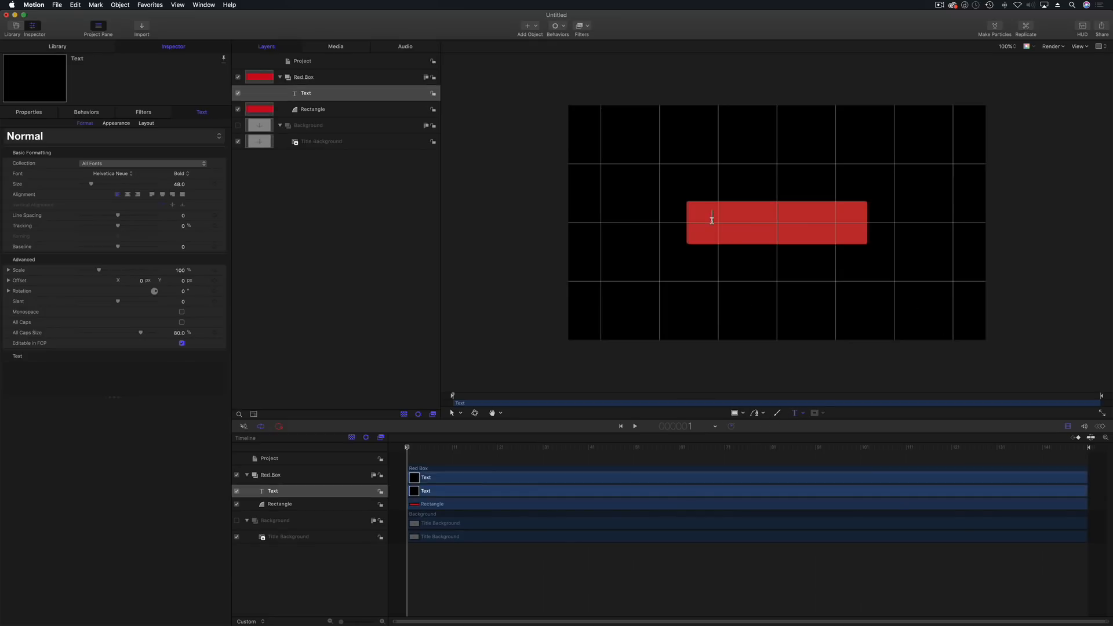
type("SUBSCRIBE")
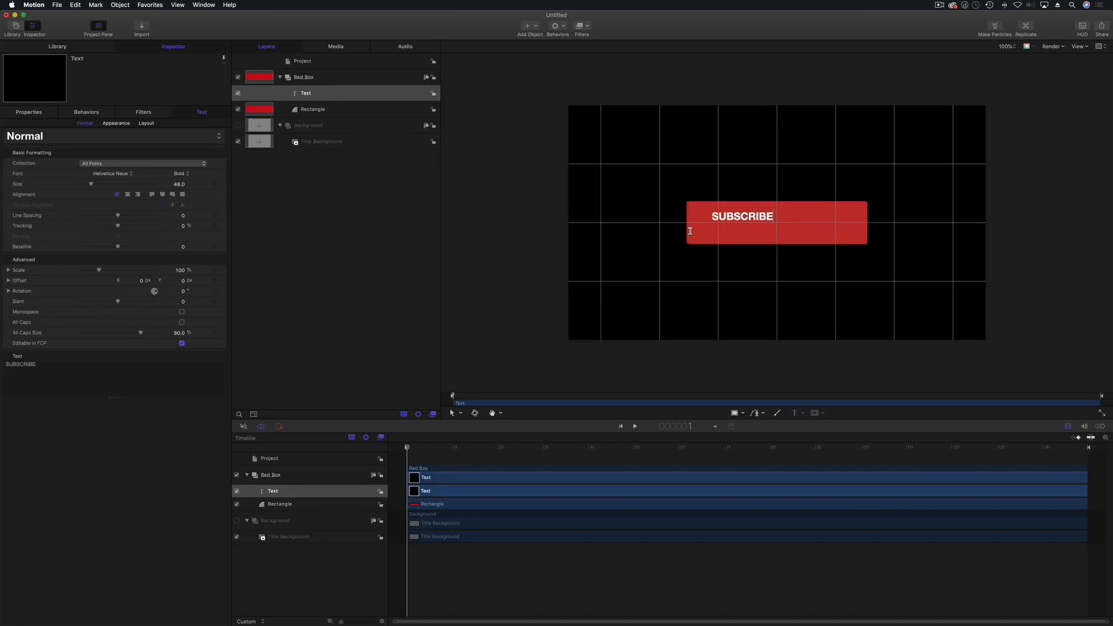
- Center-align the SUBSCRIBE text and set its X and Y position to 0 px
left_click(126, 196)
left_click(36, 114)
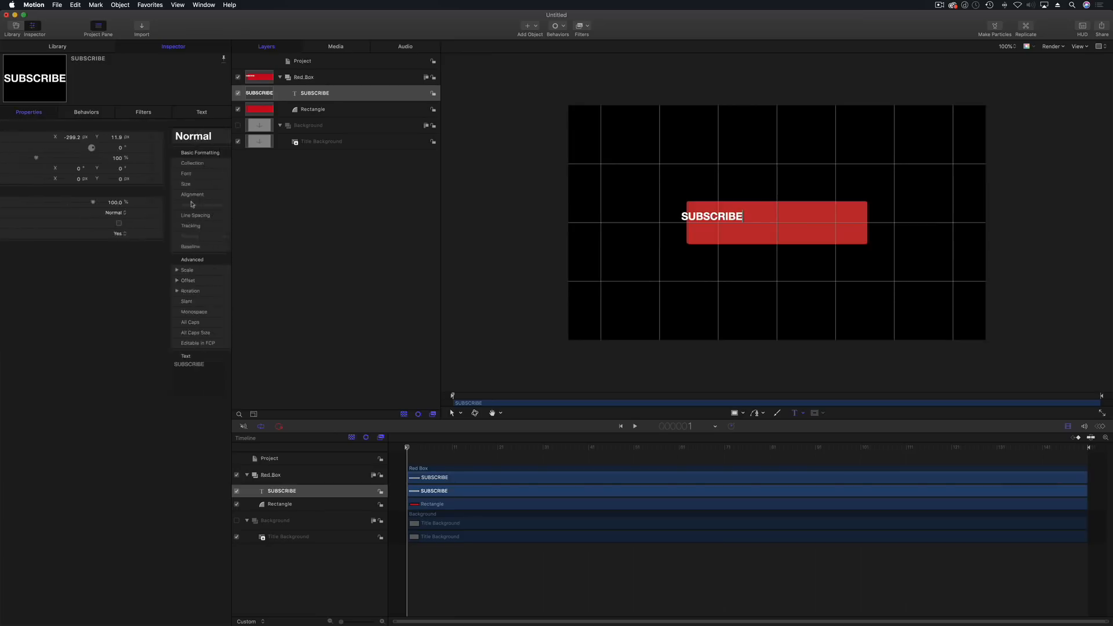
left_click(137, 138)
type("0")
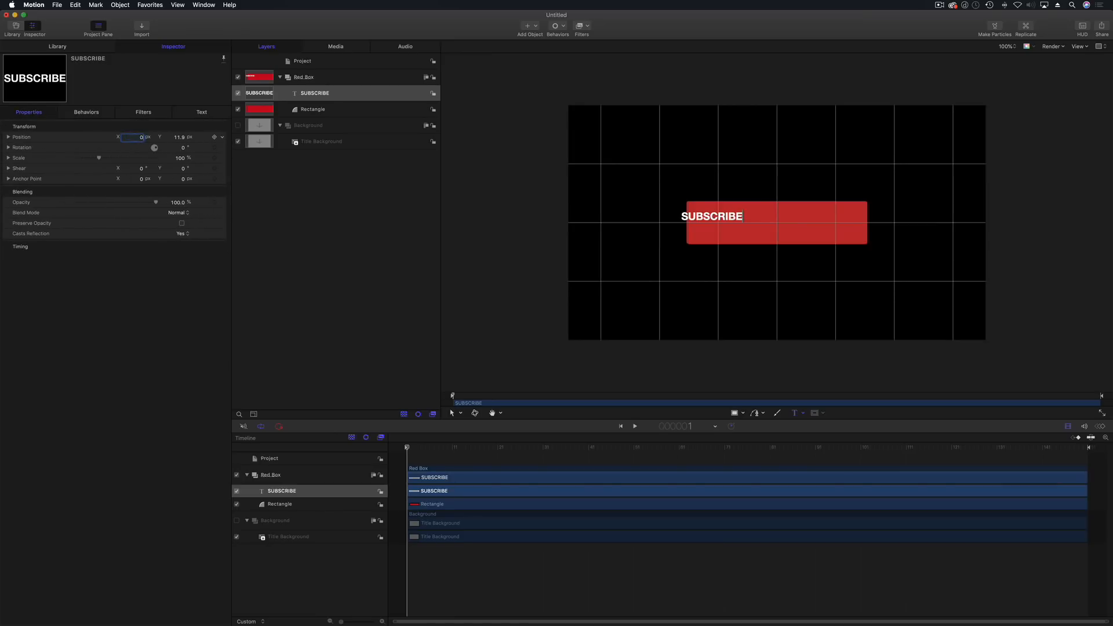
key("Tab")
type("0")
key("Tab")
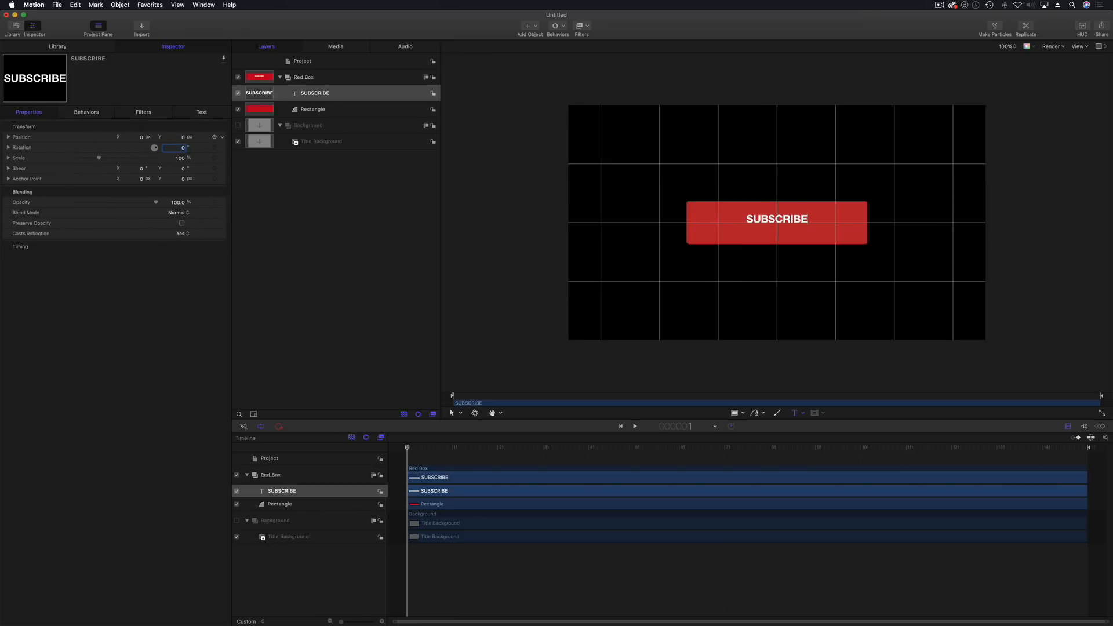
- Change the SUBSCRIBE text's font to Arial Regular and enlarge it to size 112
left_click(203, 111)
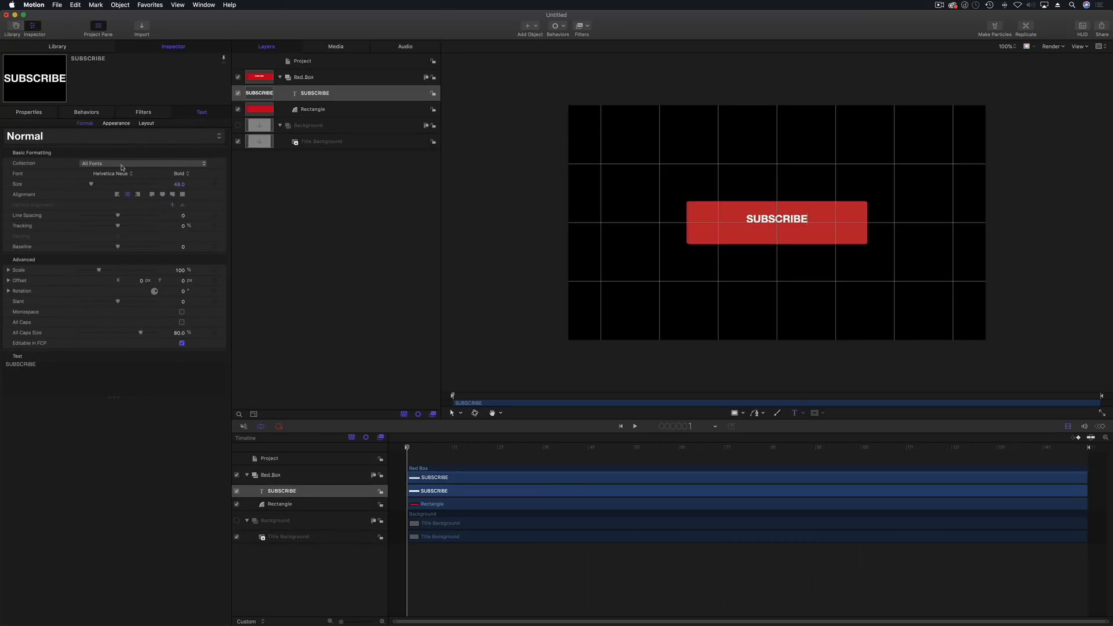
left_click(122, 174)
scroll(124, 174, "up", 10)
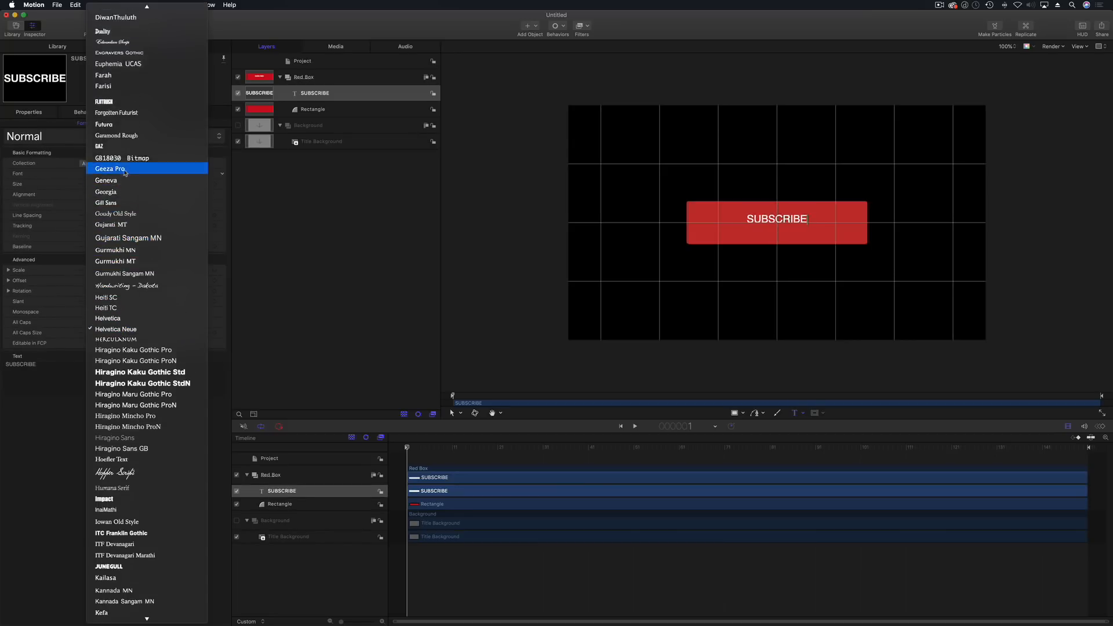
scroll(125, 173, "up", 15)
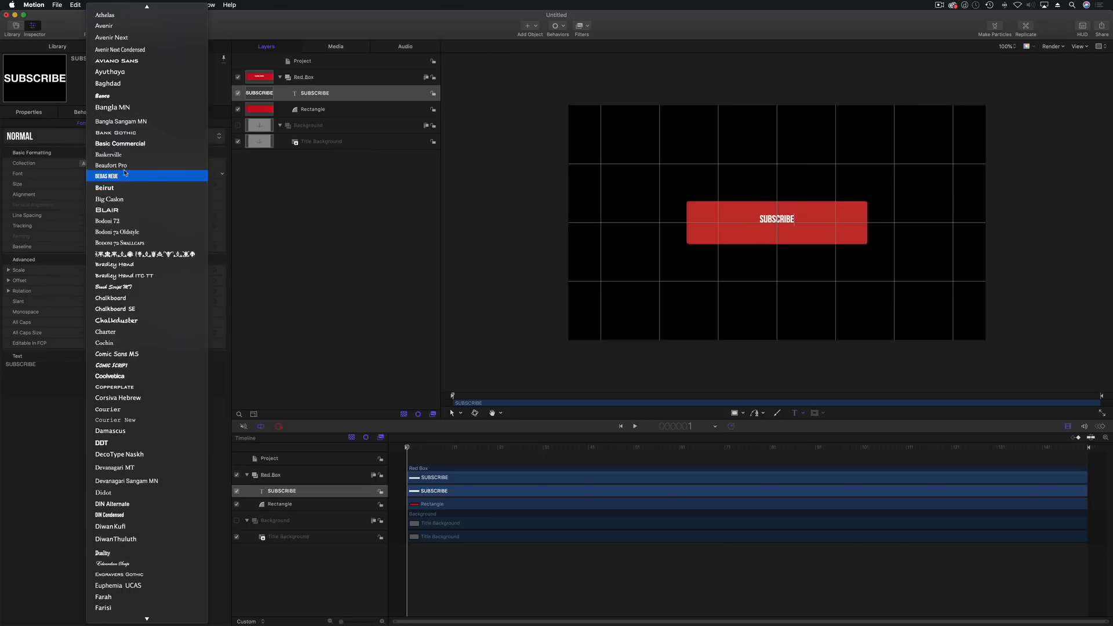
scroll(125, 174, "up", 1)
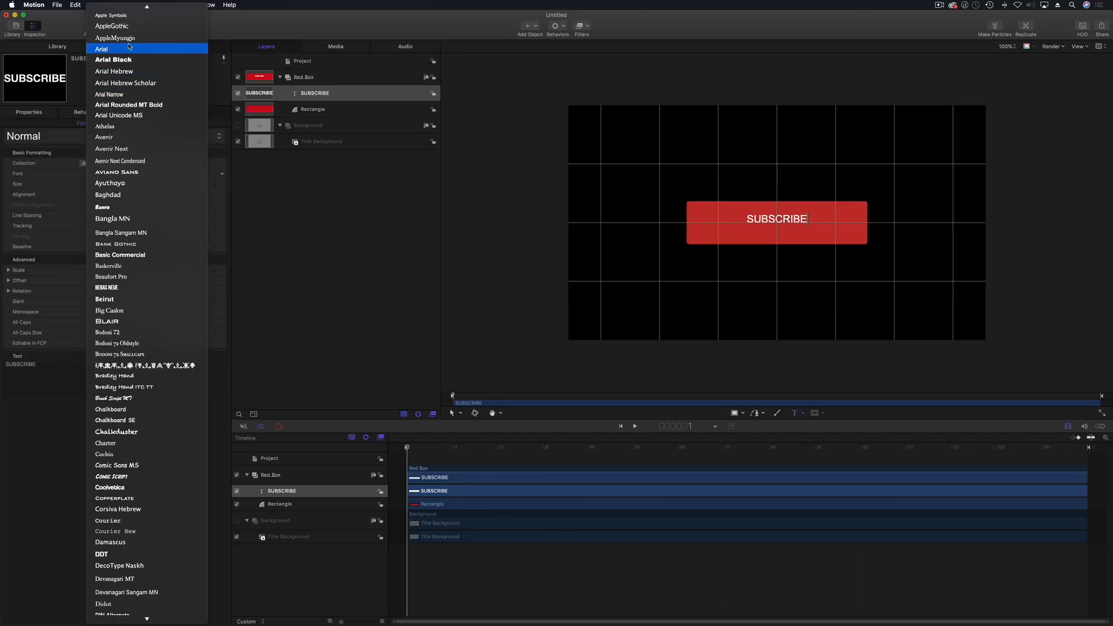
left_click(127, 49)
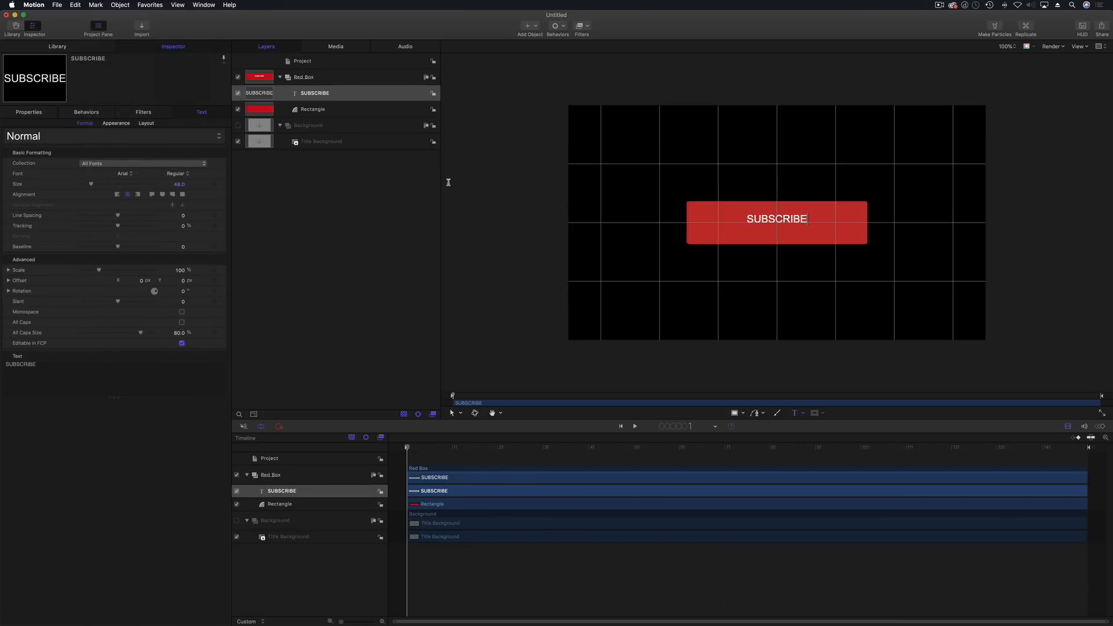
left_click_drag(179, 184, 208, 184)
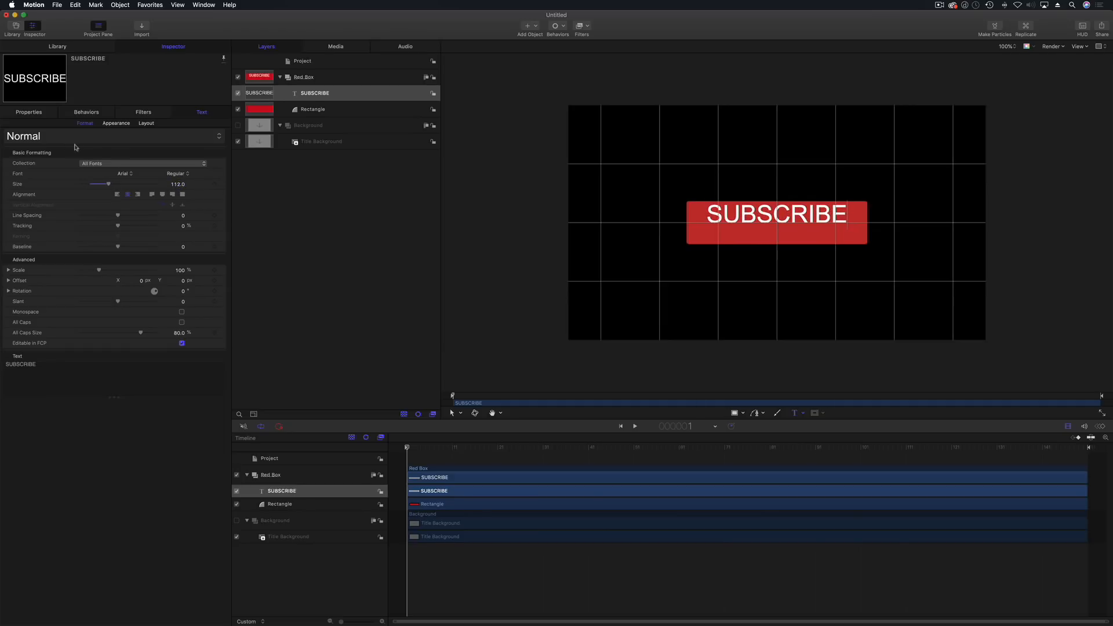
- Lower the SUBSCRIBE text to center it vertically in the red box and compare it with YouTube's button in Safari
left_click(41, 112)
left_click_drag(183, 139, 183, 137)
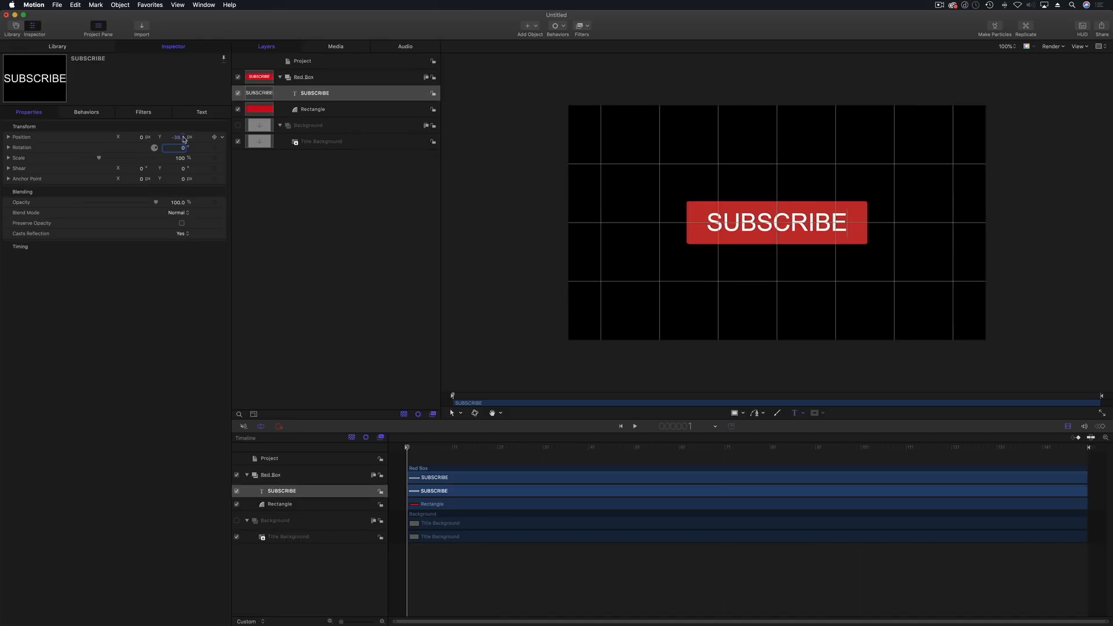
left_click(296, 234)
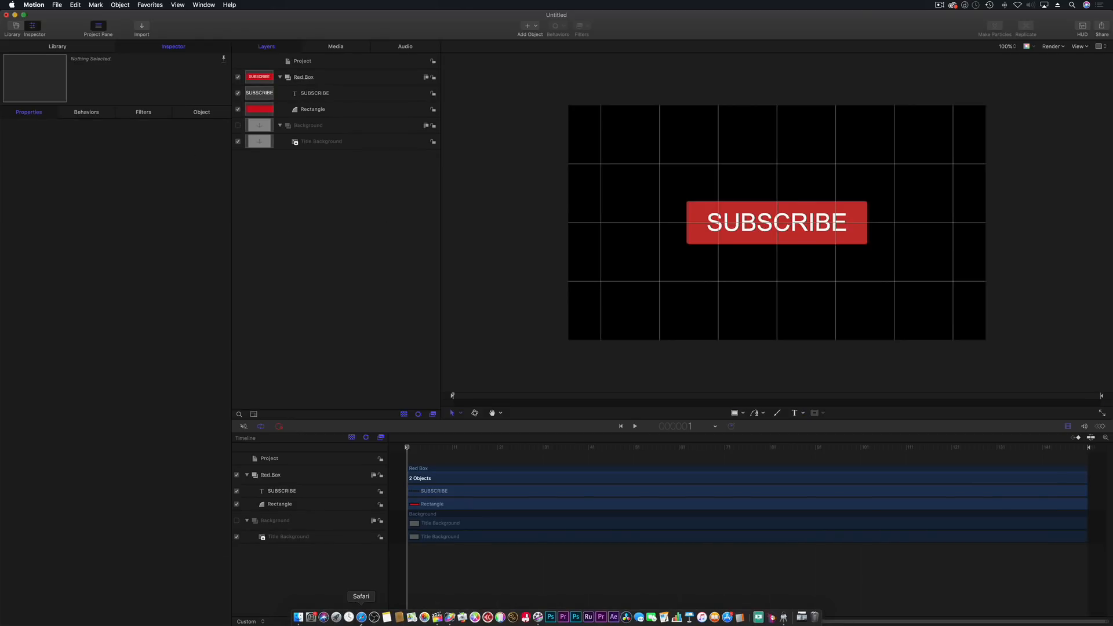
left_click(361, 617)
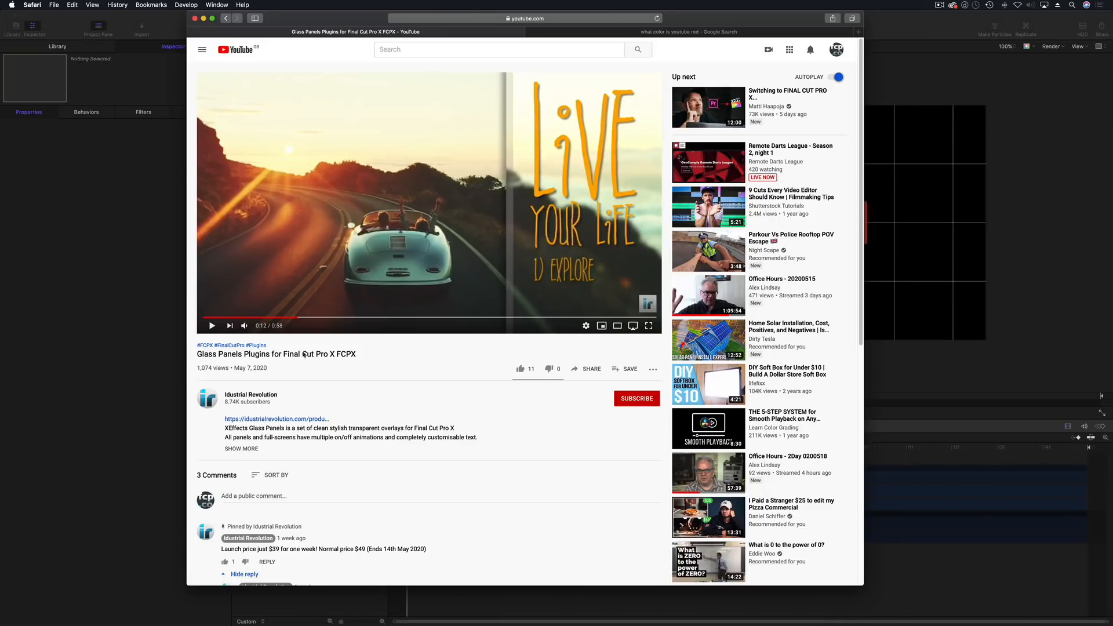
left_click(137, 274)
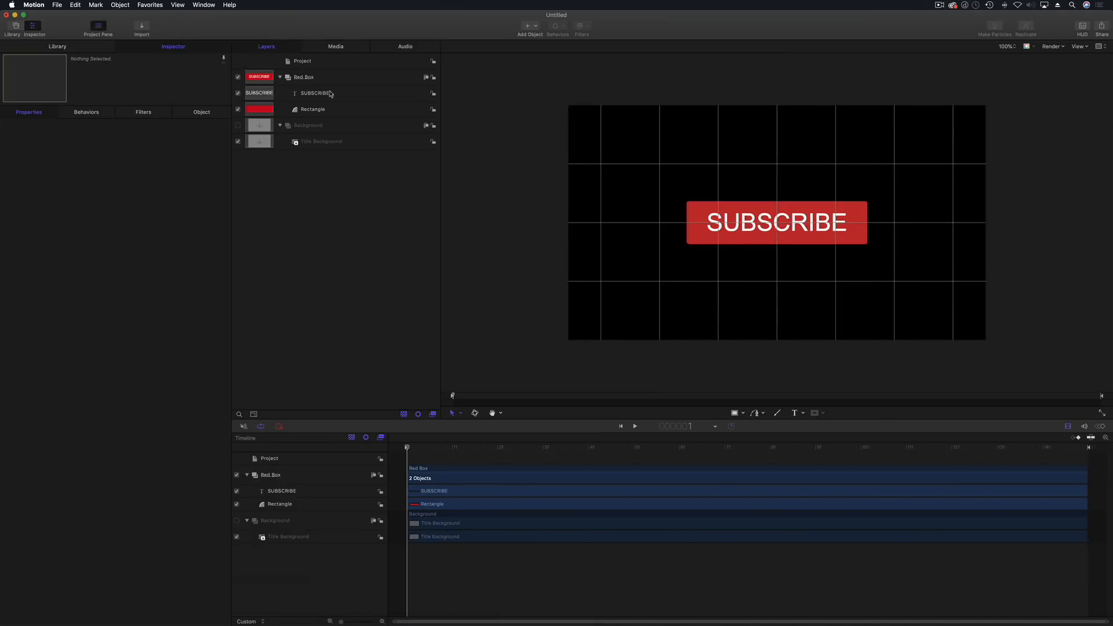
- Try a Y position of 36 px for the SUBSCRIBE text and undo it
left_click(318, 94)
left_click(178, 137)
type("3")
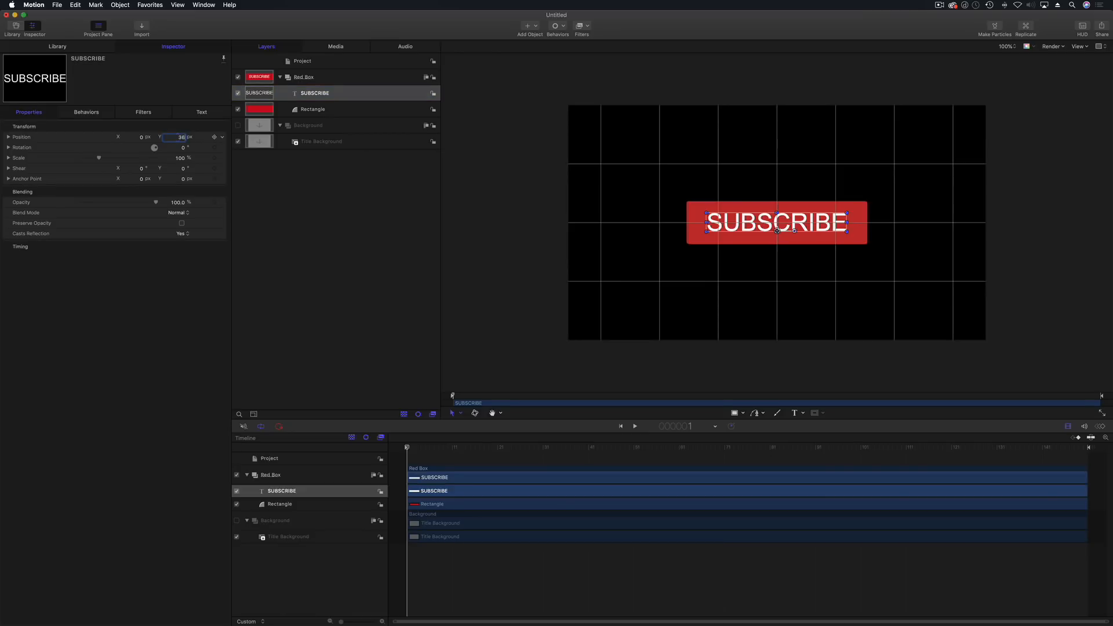
type("6")
key("Return")
key("super+z")
- Reduce the SUBSCRIBE text's font size to 106 and deselect the text
left_click(194, 113)
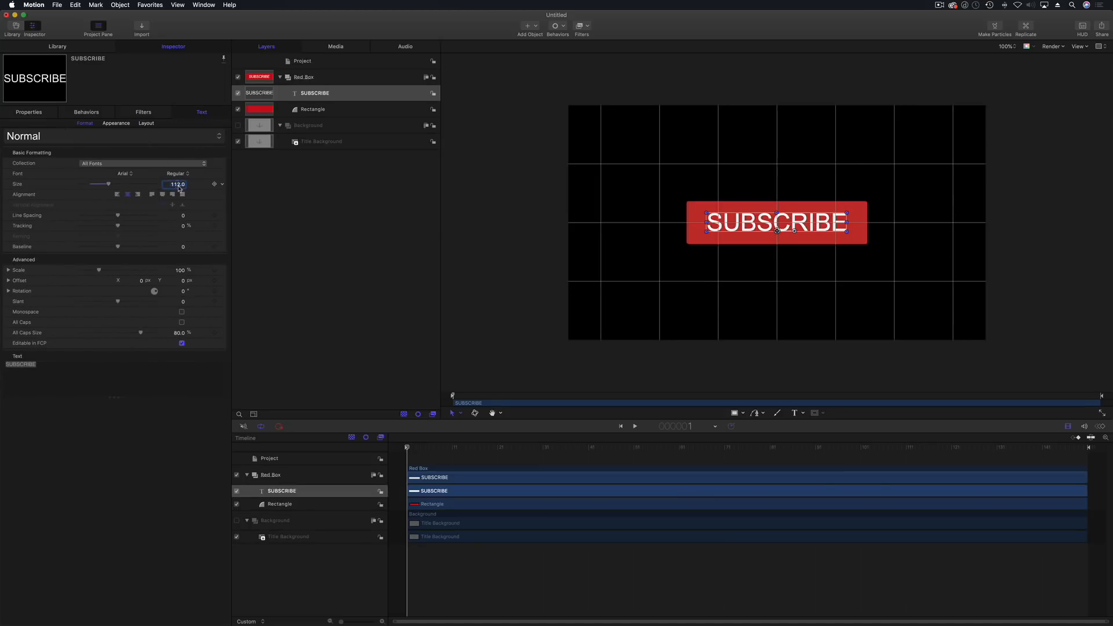
type("106")
key("Return")
left_click(337, 222)
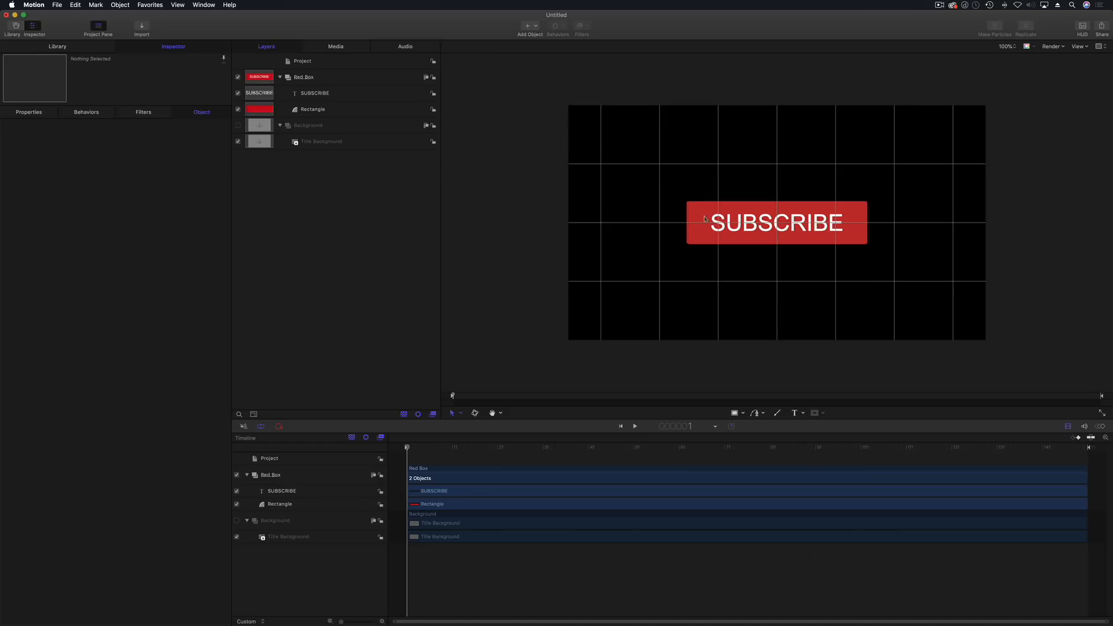
left_click_drag(428, 450, 502, 449)
left_click_drag(480, 490, 1070, 478)
- Switch to the YouTube page in Safari and subscribe to the Idustrial Revolution channel
mouse_move(463, 619)
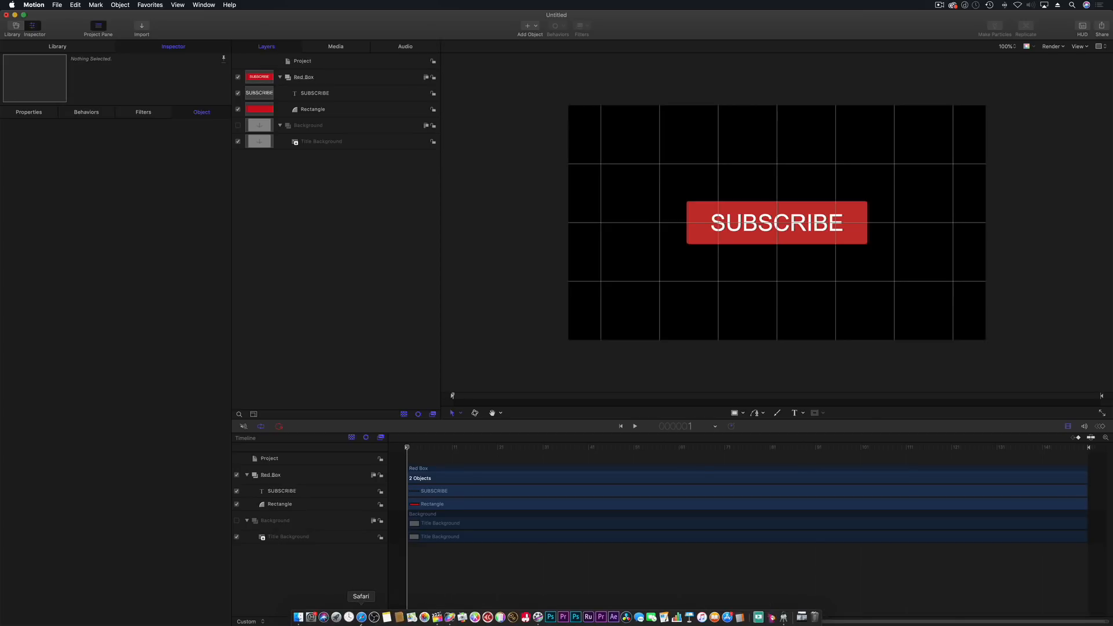
left_click(361, 617)
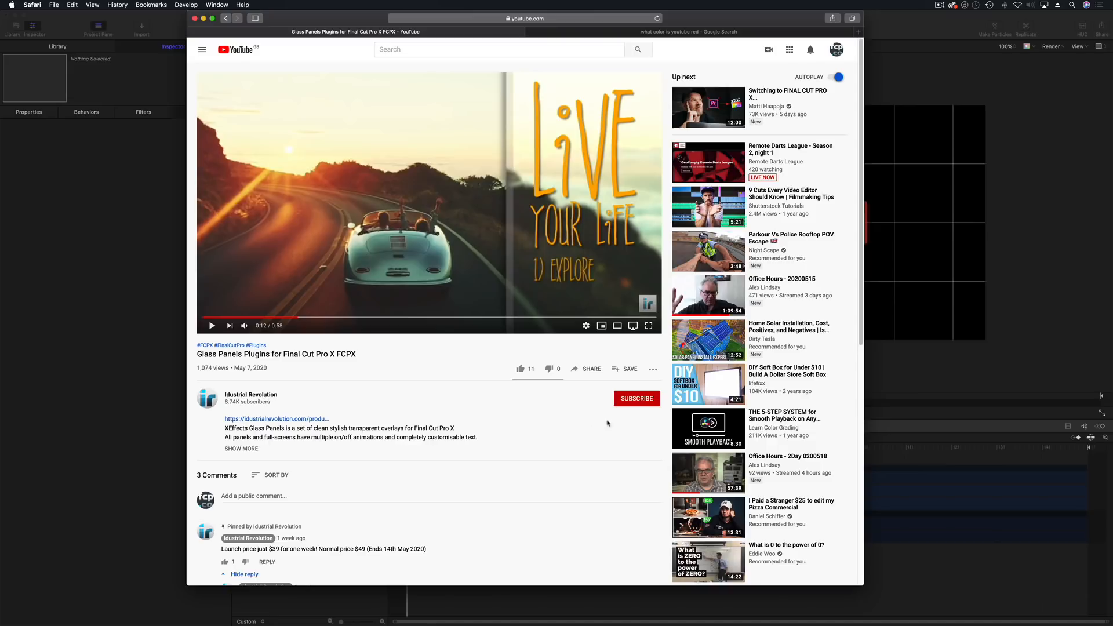
left_click(634, 401)
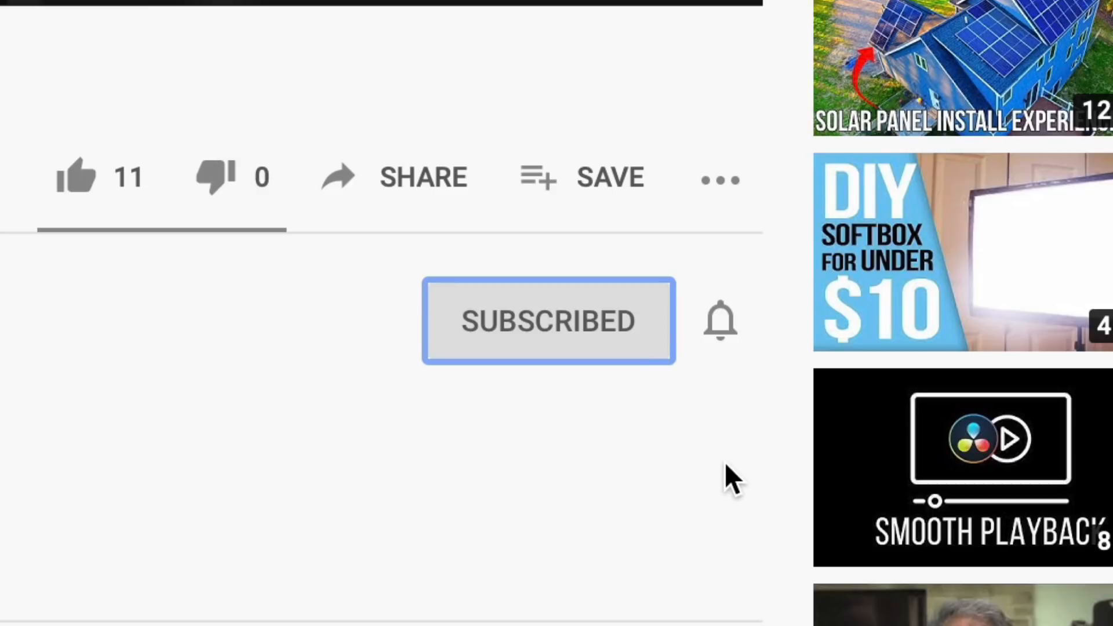
- Capture a screenshot of the area around the Subscribed button and bell icon, and close its preview
key("super+shift+4")
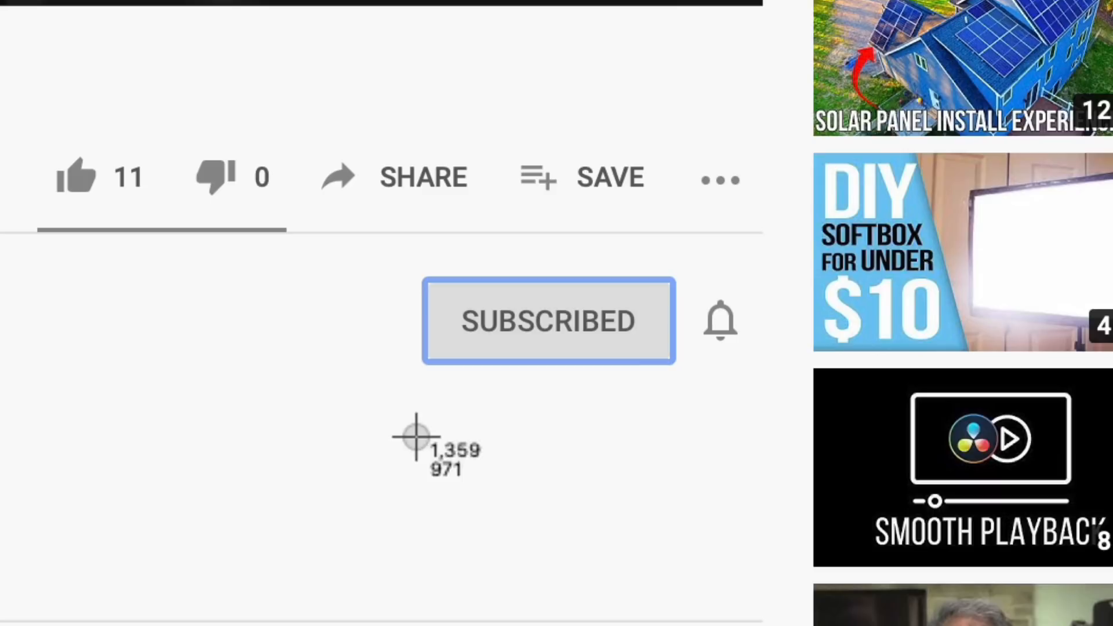
left_click_drag(282, 446, 827, 184)
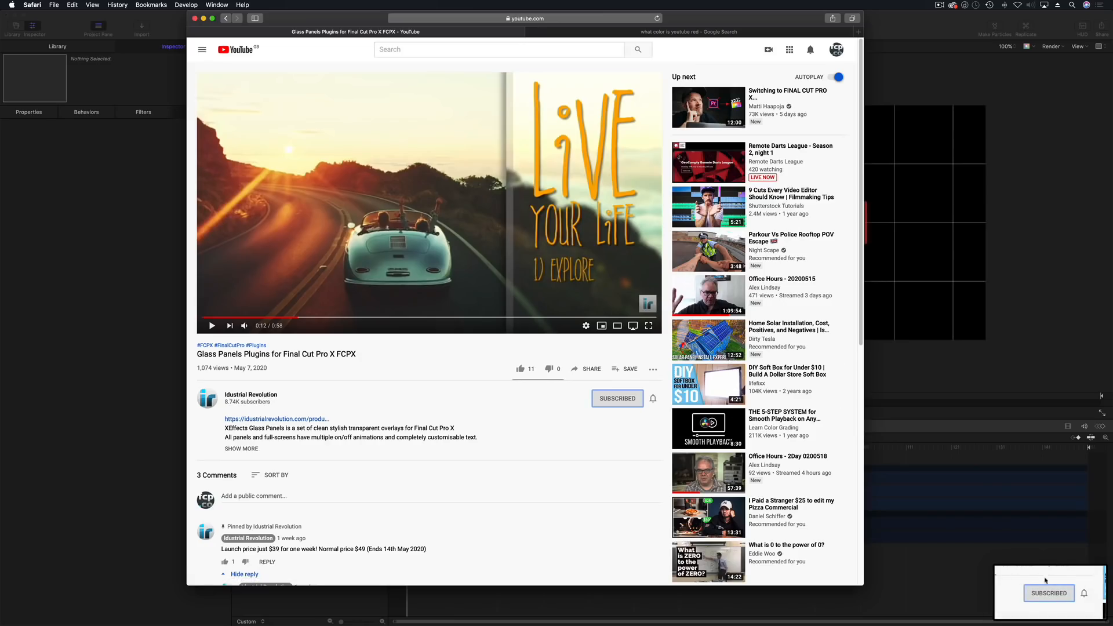
left_click(1048, 577)
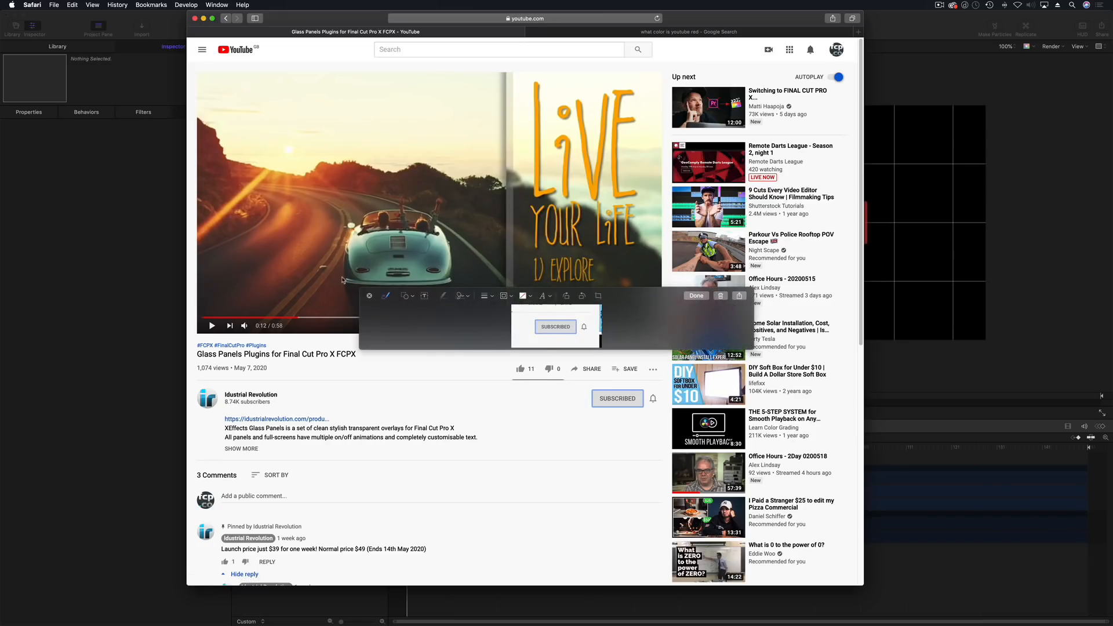
left_click(369, 295)
- Locate the 22.14.27 screenshot in the Desktop folder in Finder, select it and move the Finder window clear of Motion's layer list
left_click(117, 292)
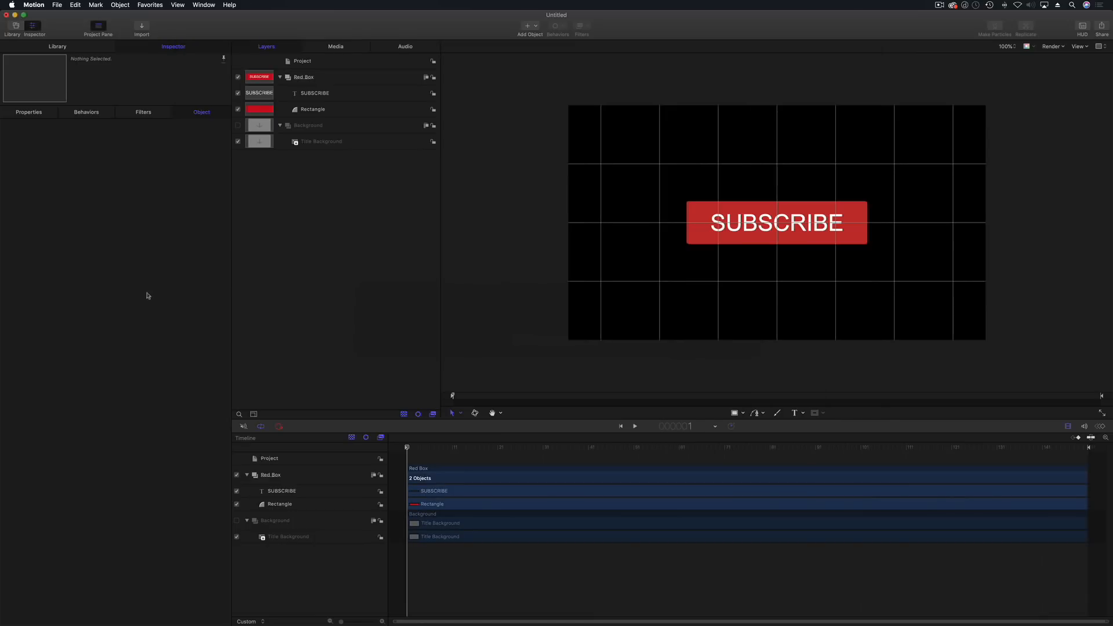
left_click(298, 618)
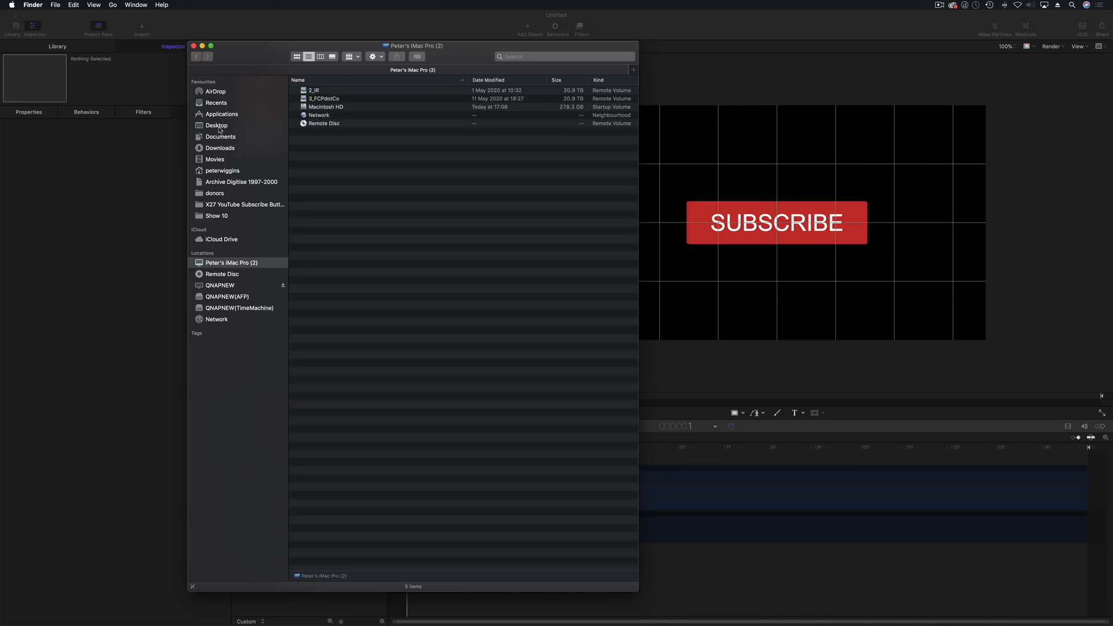
left_click(220, 126)
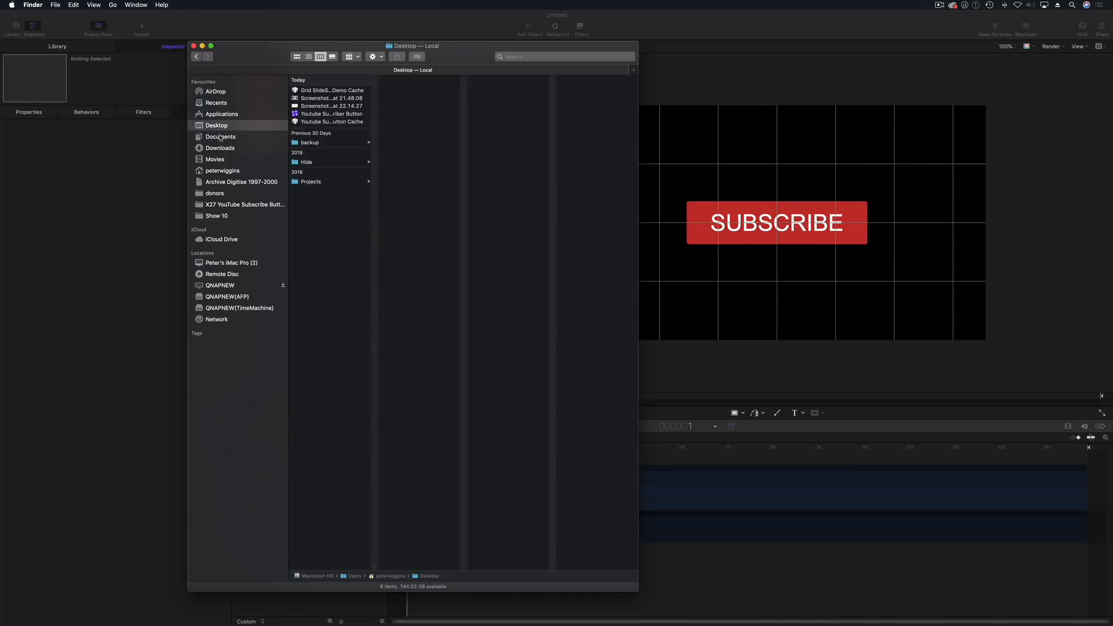
left_click(314, 106)
left_click_drag(264, 49, 588, 98)
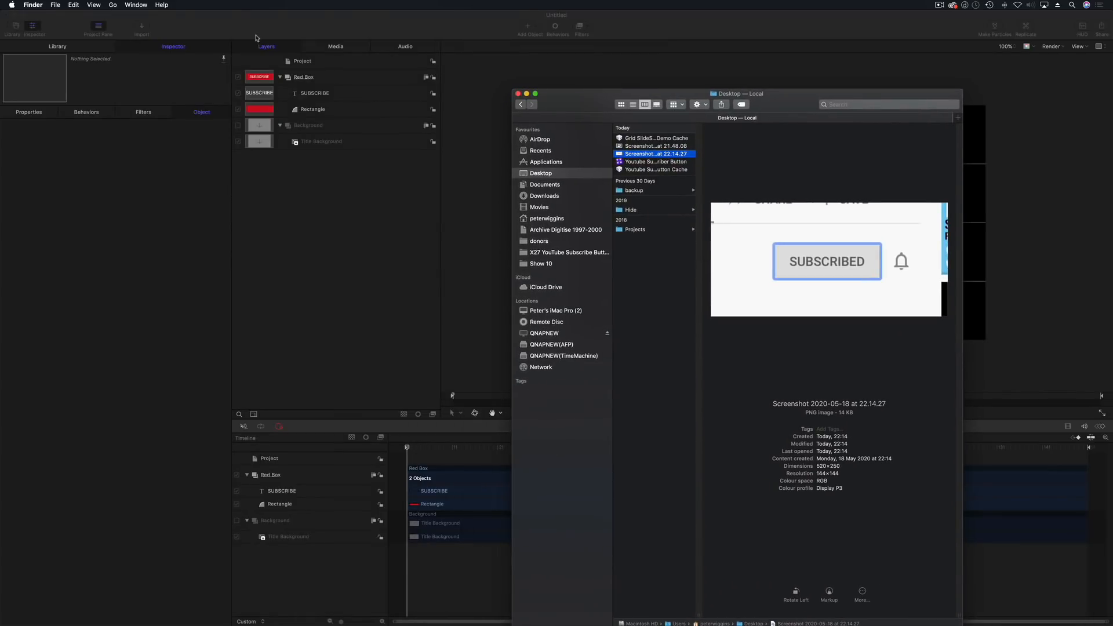
- Import the 22.14.27 screenshot from the Finder Desktop folder into the Motion project's media list
left_click(345, 48)
mouse_move(317, 624)
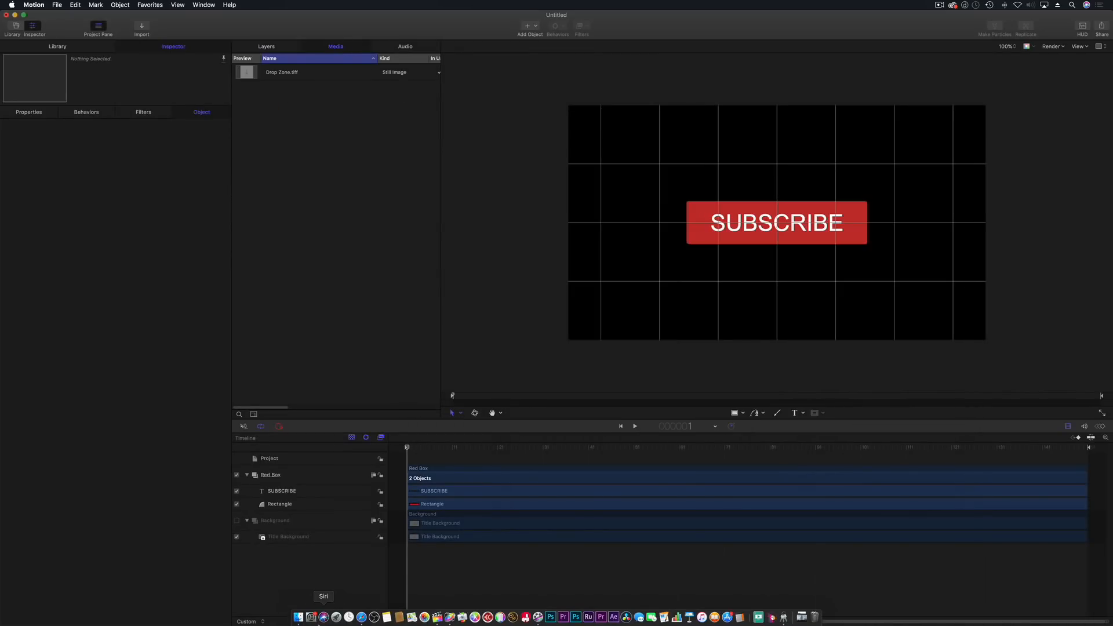
left_click(362, 619)
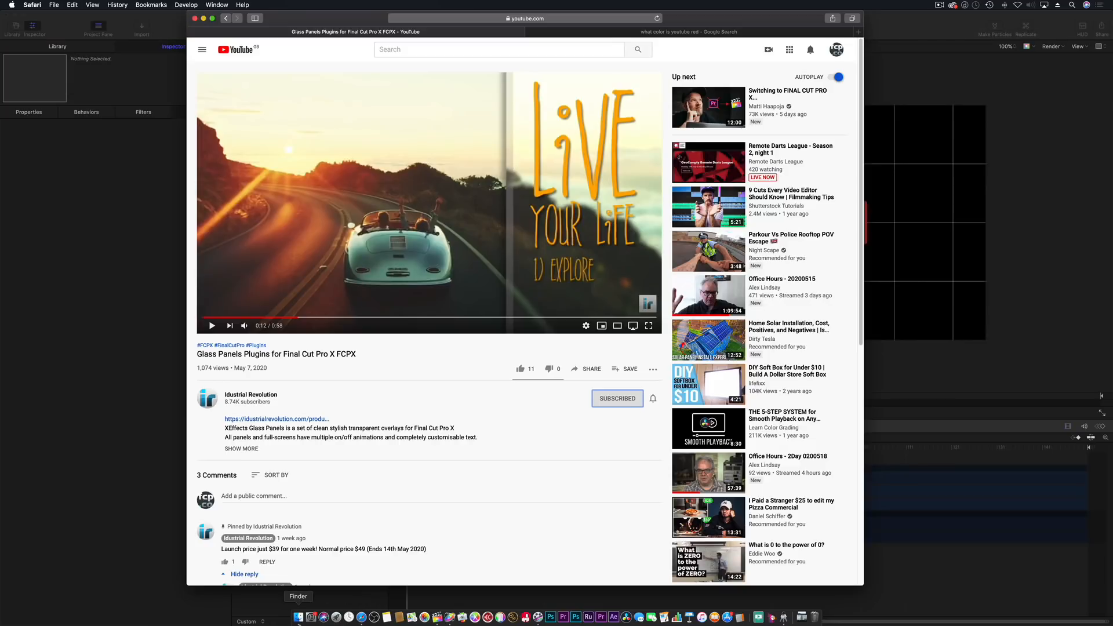
left_click(298, 618)
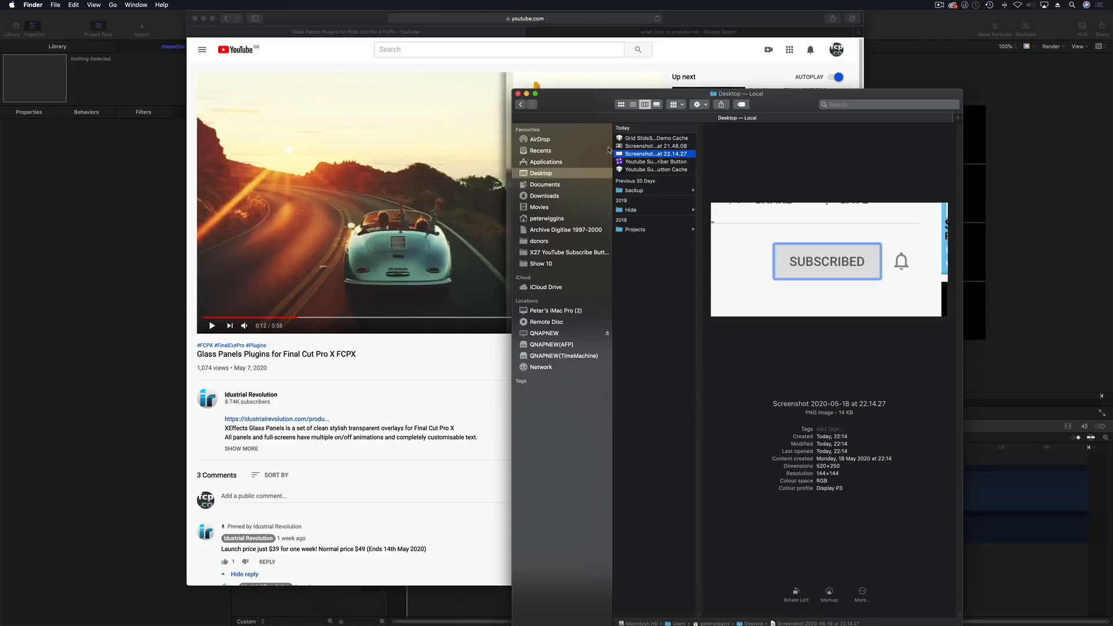
left_click(17, 206)
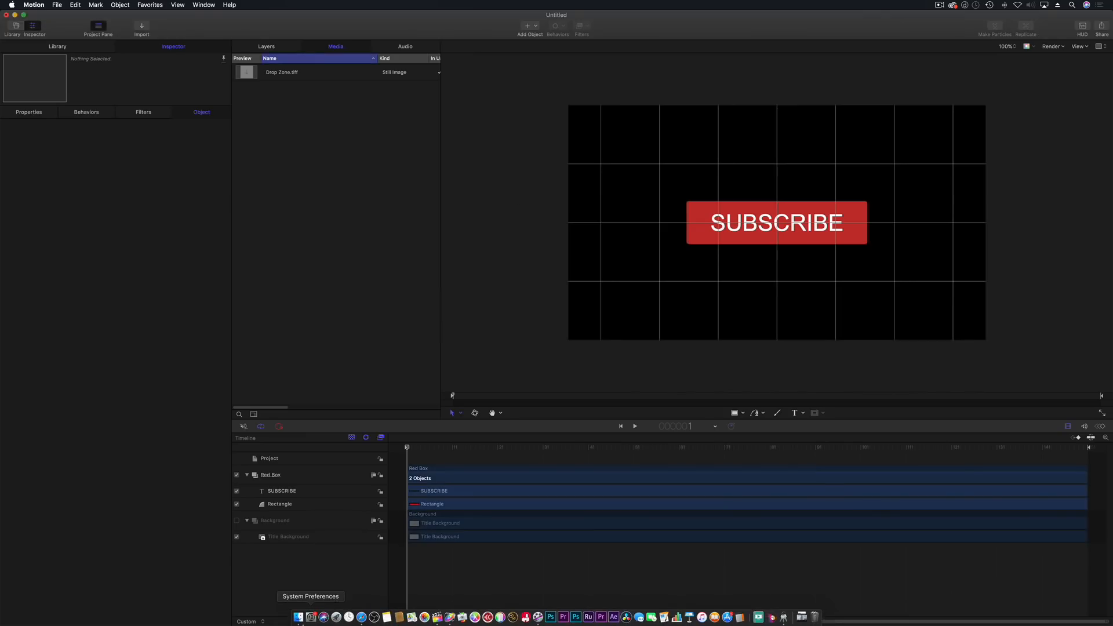
left_click(298, 618)
left_click_drag(666, 155, 323, 160)
left_click(324, 162)
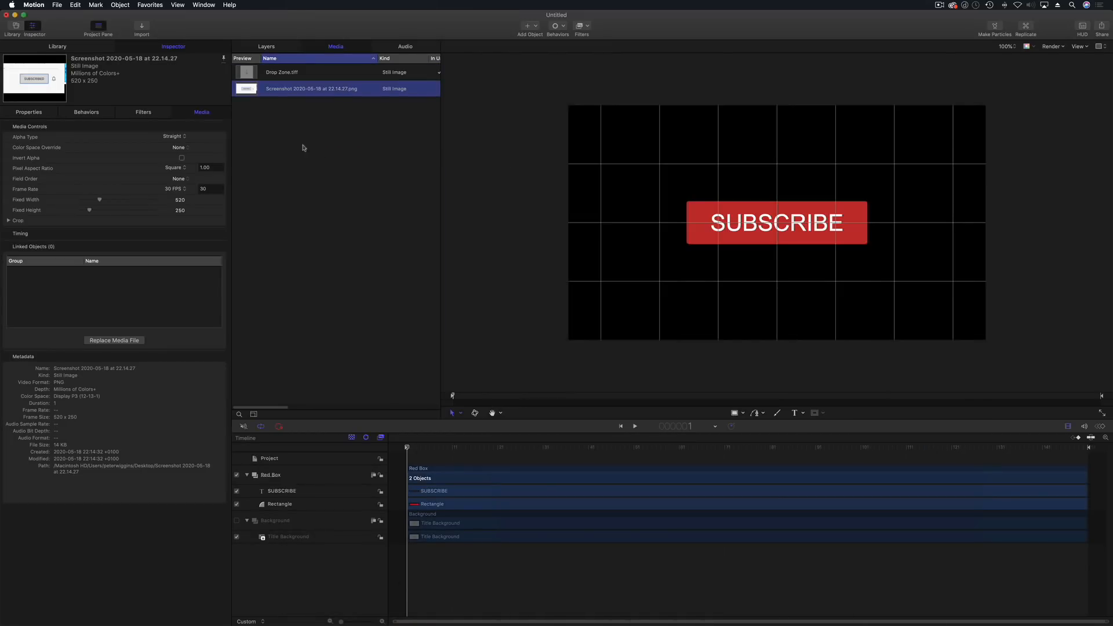
- Return to the project's layer list and add a new group above the Red Box group
left_click(265, 48)
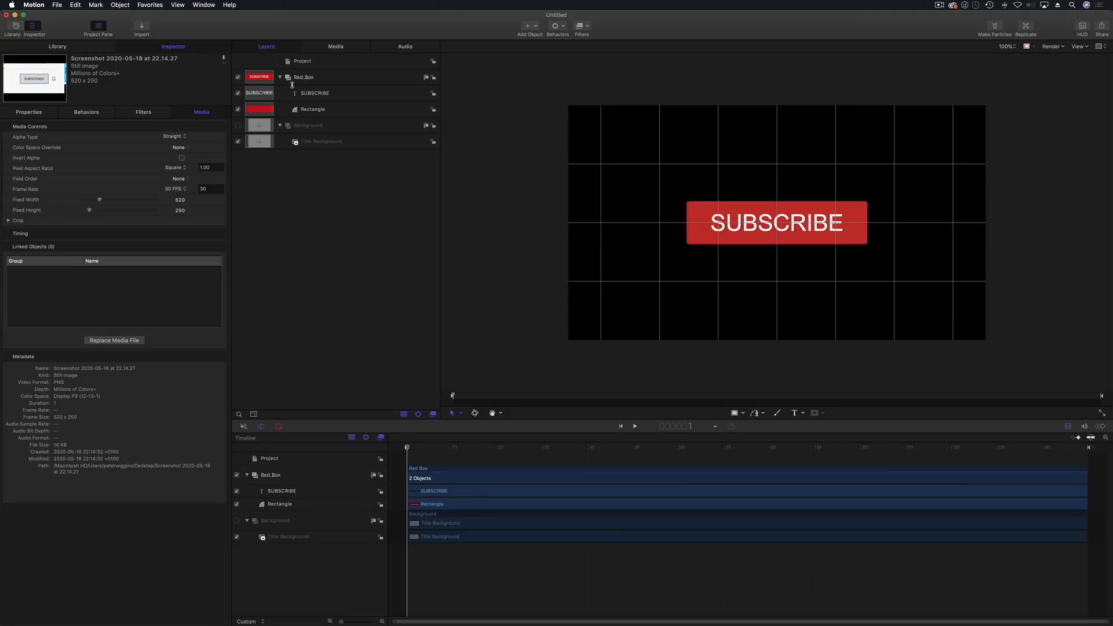
right_click(310, 239)
left_click(333, 243)
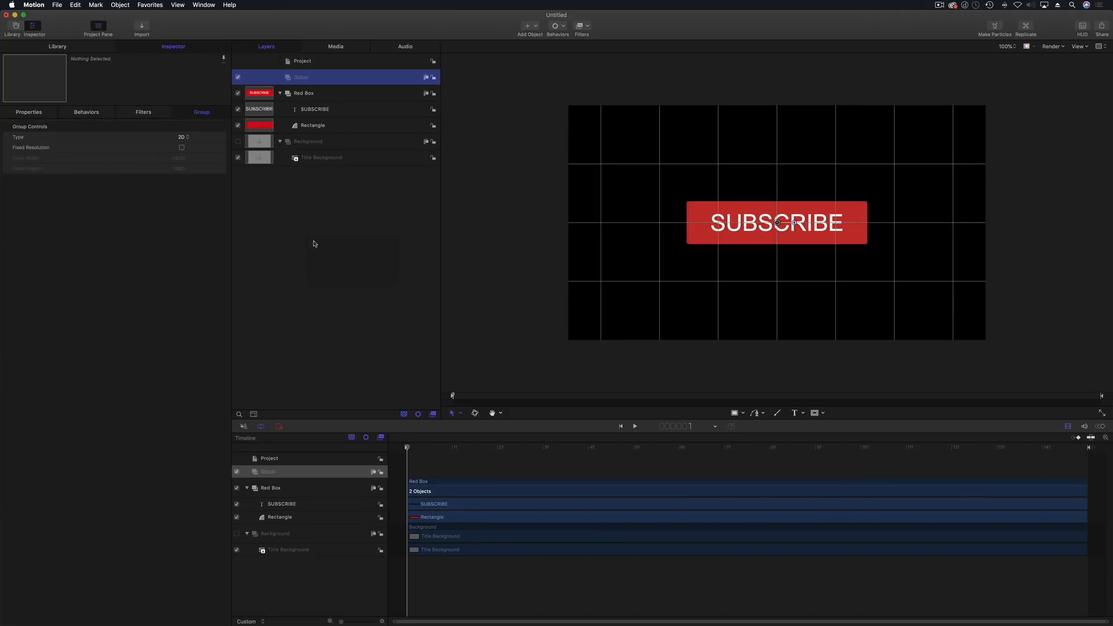
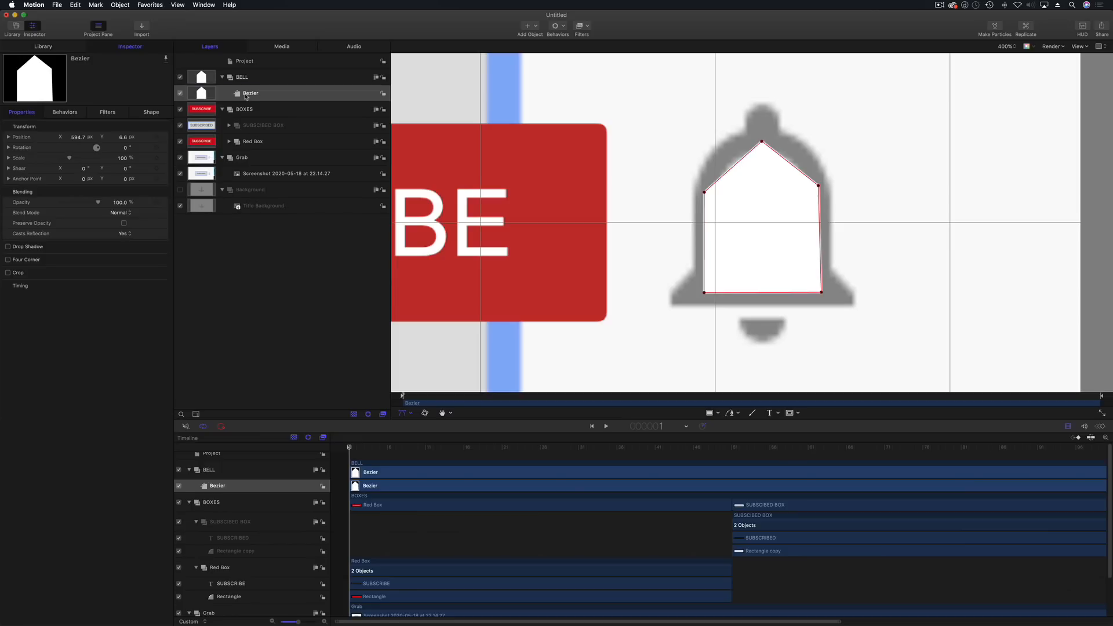
- Rename the Bezier shape in the BELL group OUTSIDE BELL and show its geometry settings
type("OUTSID")
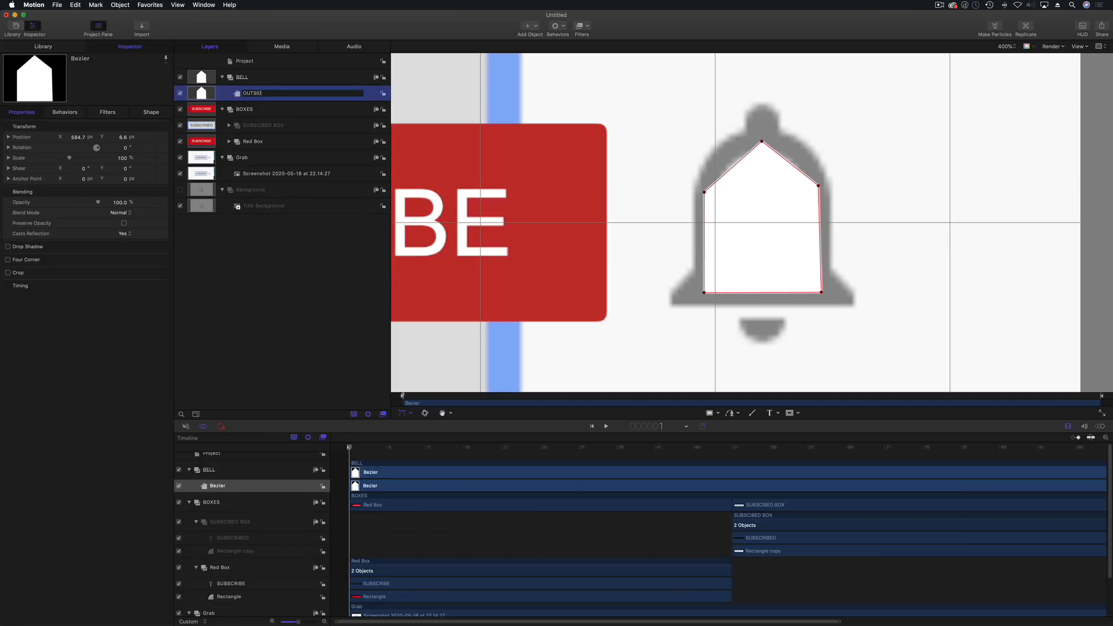
key("Return")
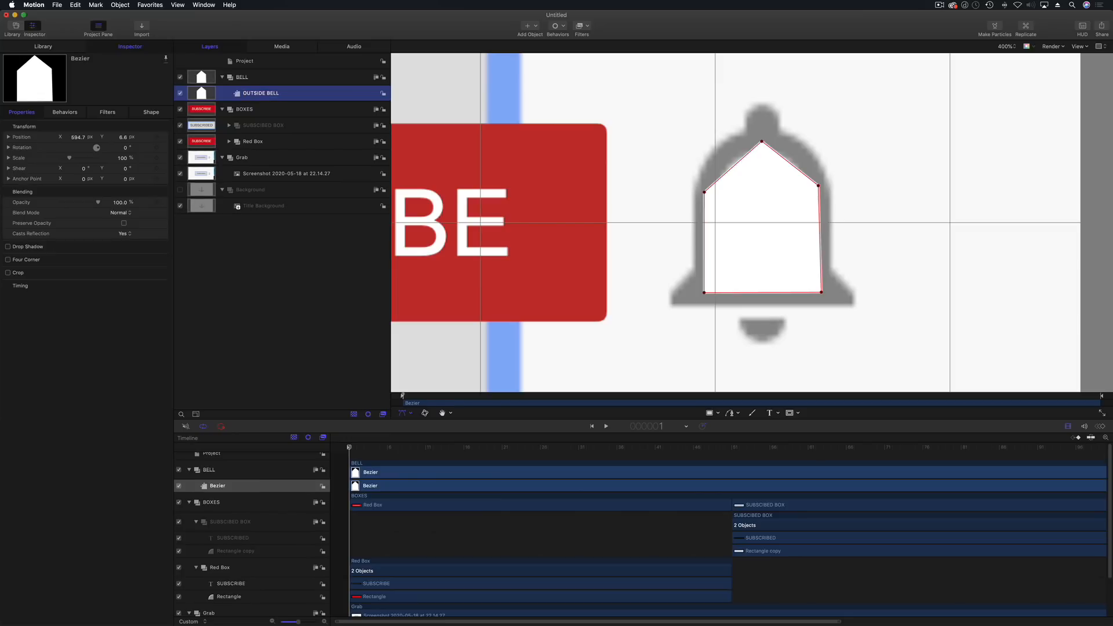
left_click(150, 113)
left_click(122, 123)
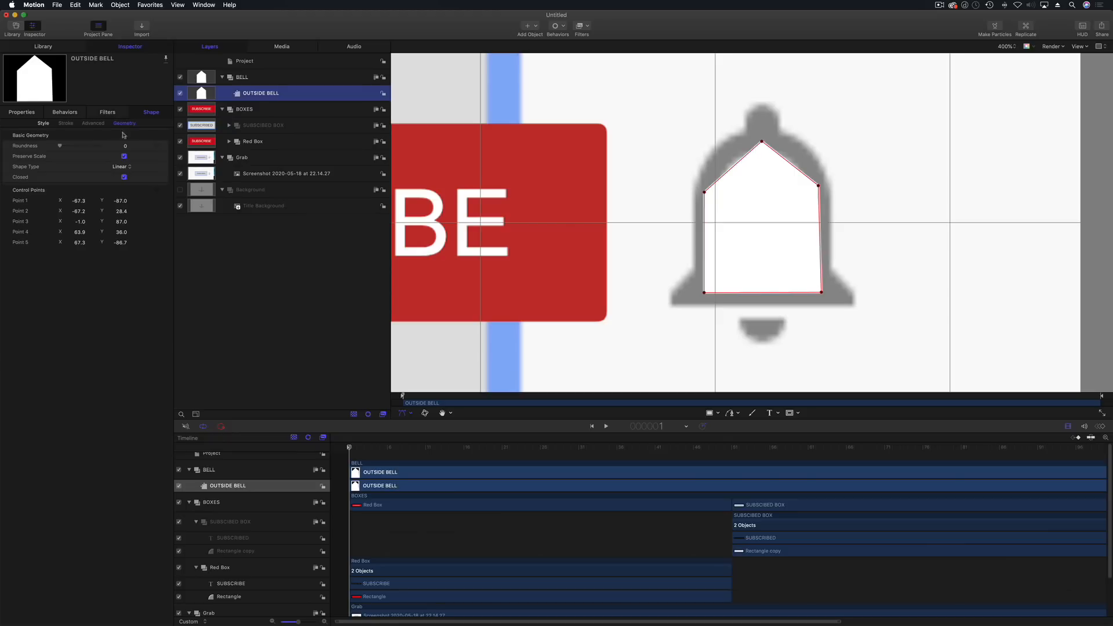
- Fine-tune OUTSIDE BELL's lower-right, upper-left and apex control points to match the bell in the screenshot
left_click_drag(824, 297, 820, 294)
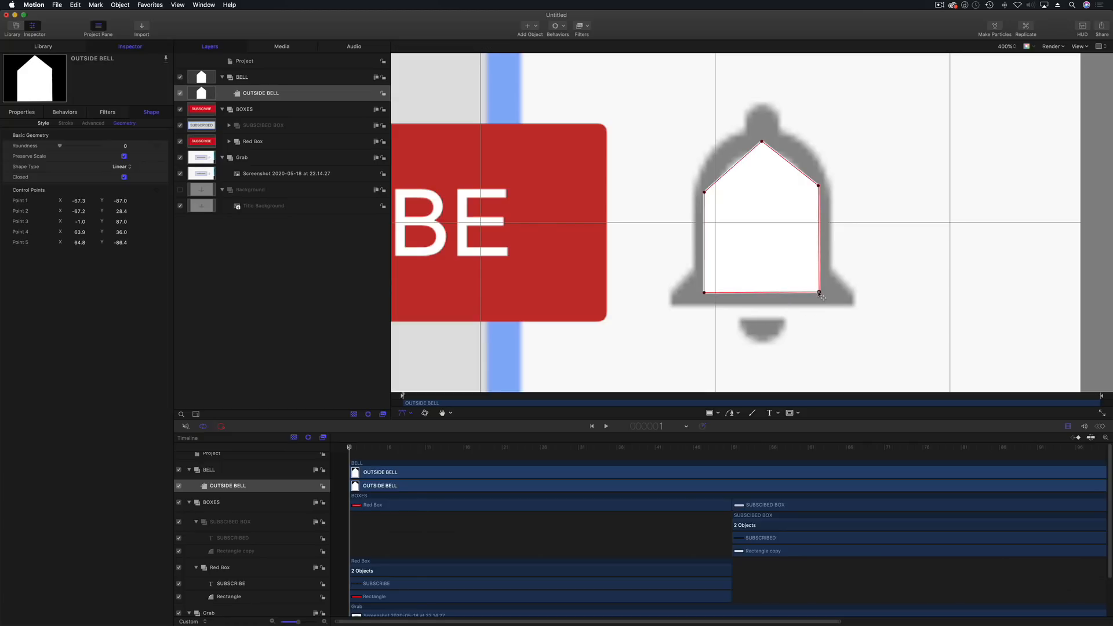
scroll(654, 239, "left", 2)
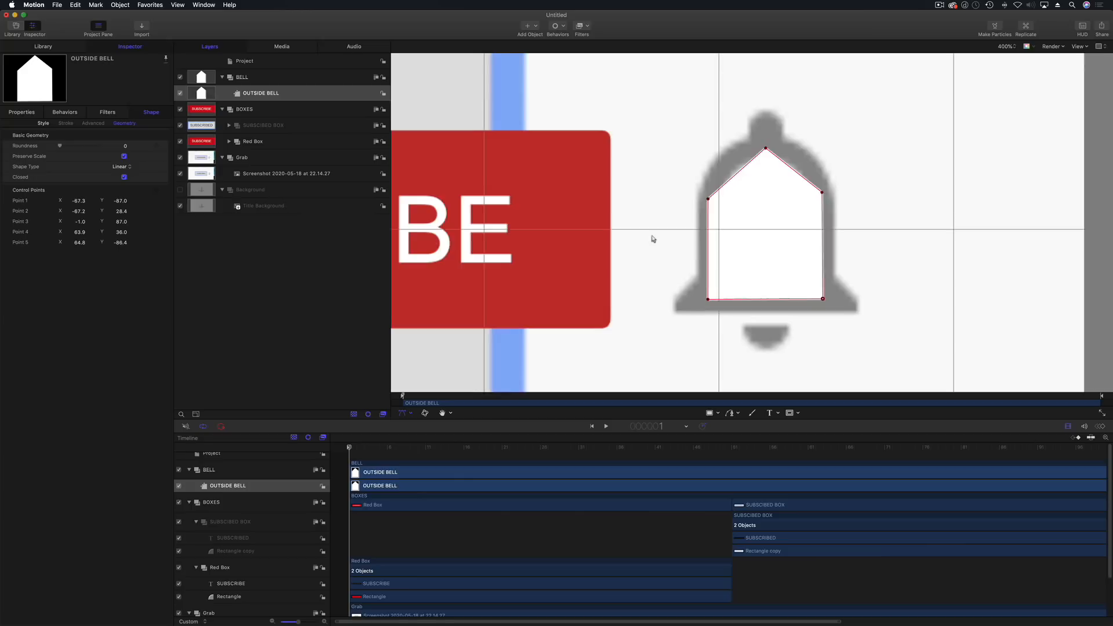
scroll(654, 239, "left", 1)
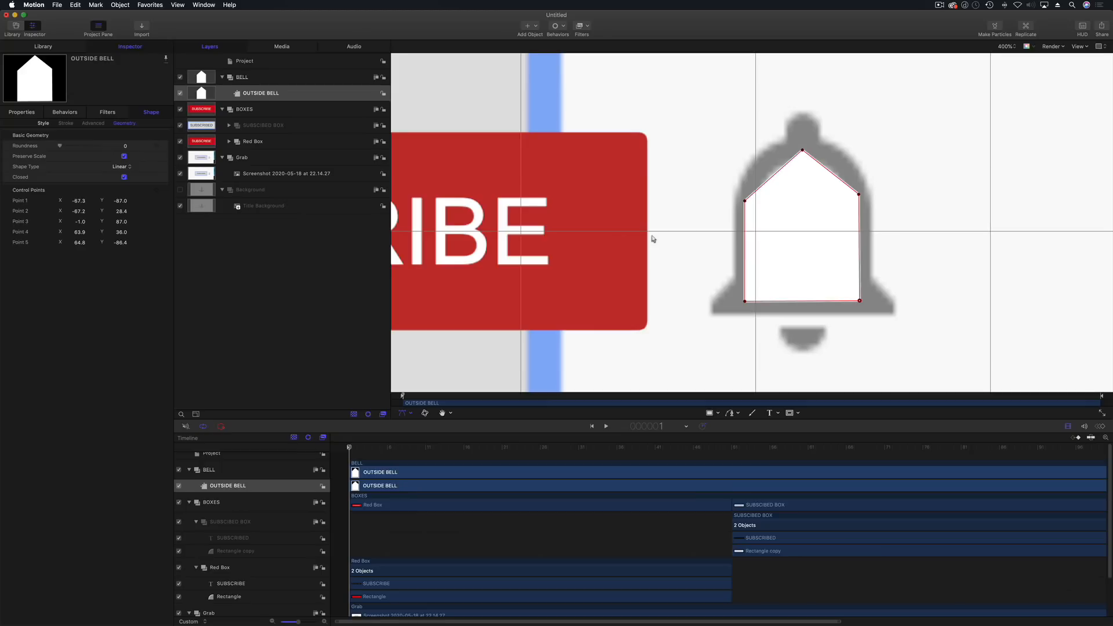
left_click_drag(863, 304, 860, 302)
left_click_drag(745, 202, 747, 201)
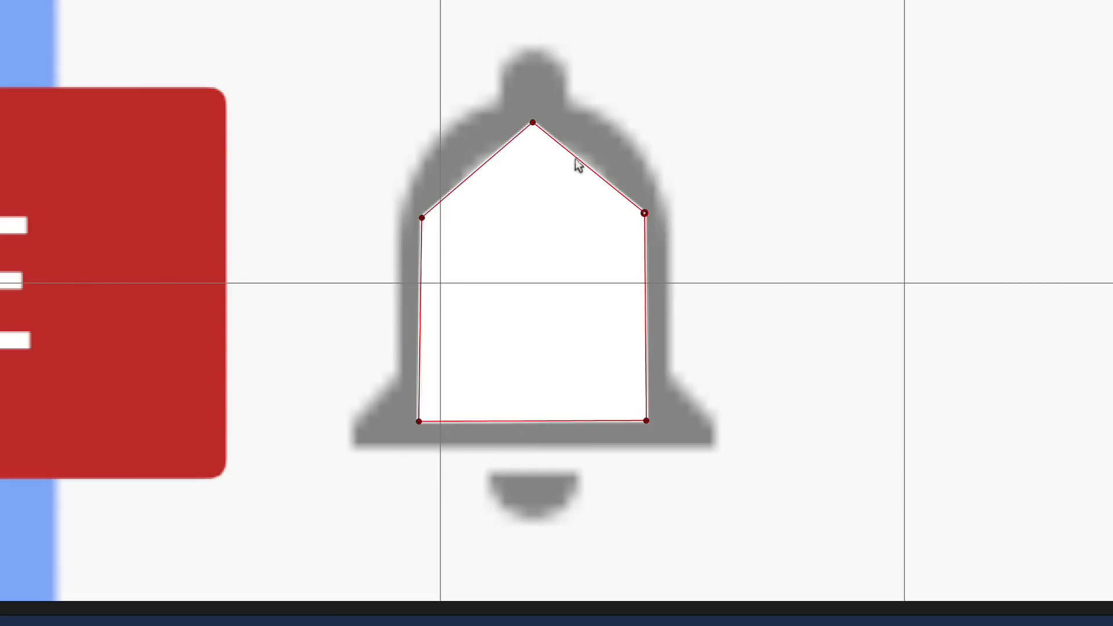
left_click_drag(533, 124, 534, 119)
- Make the bell's left shoulder point smooth and collapse its lower handle so the left side runs straight to the linear corner
right_click(423, 217)
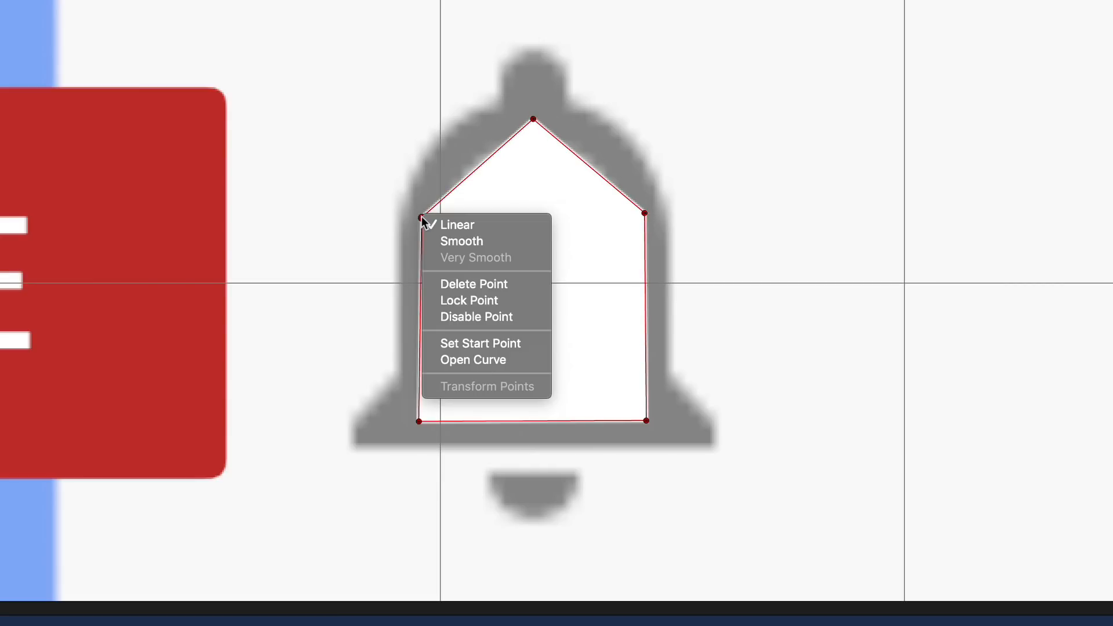
left_click(439, 238)
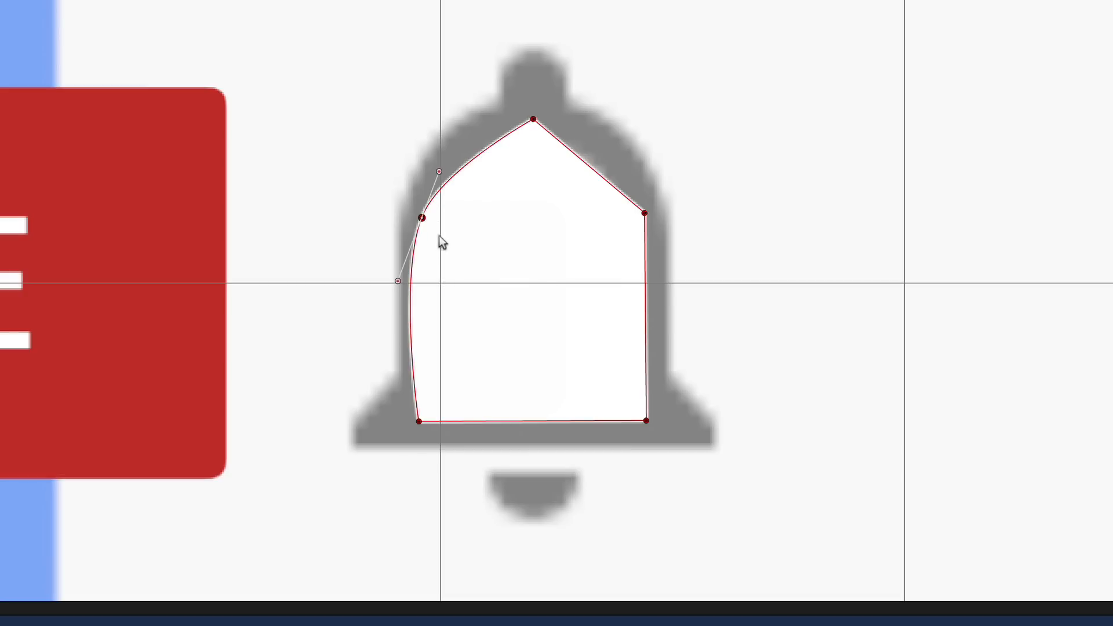
right_click(419, 421)
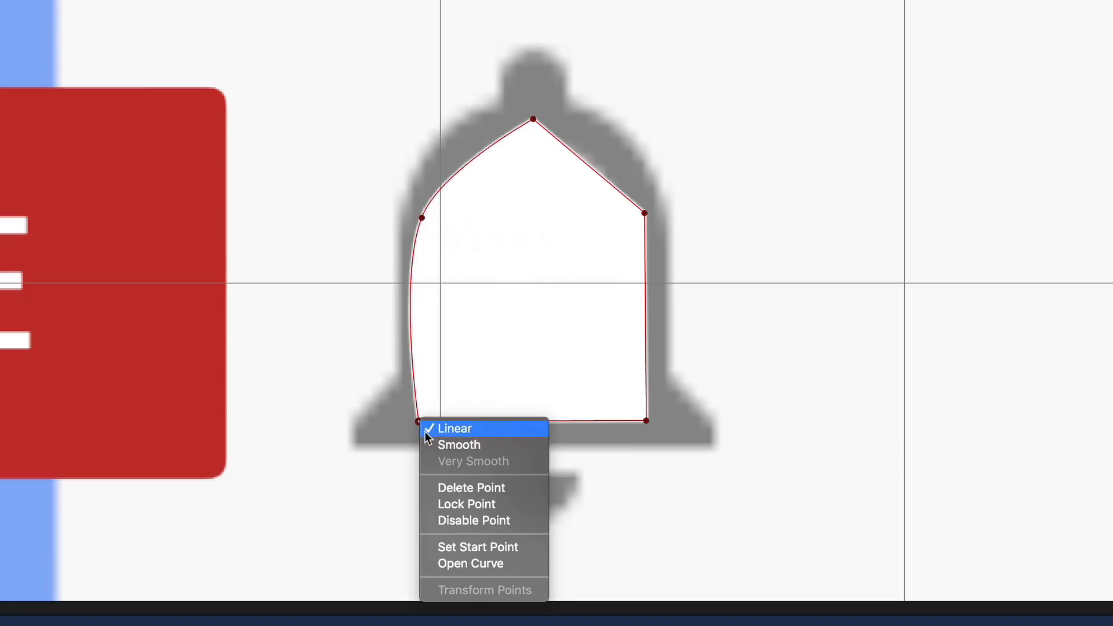
left_click(427, 429)
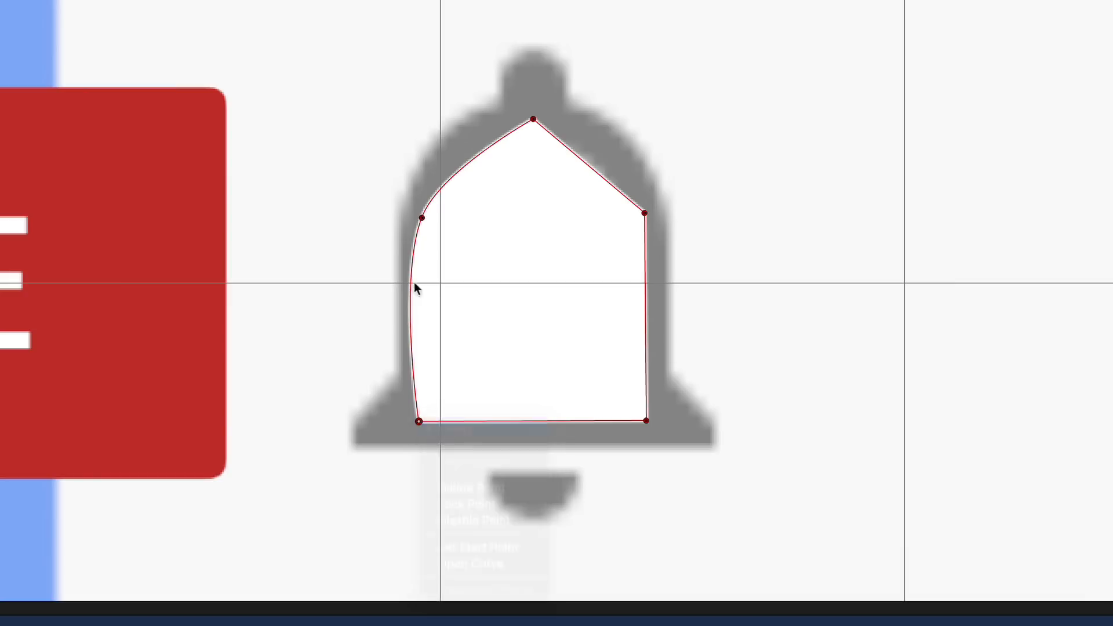
left_click(422, 219)
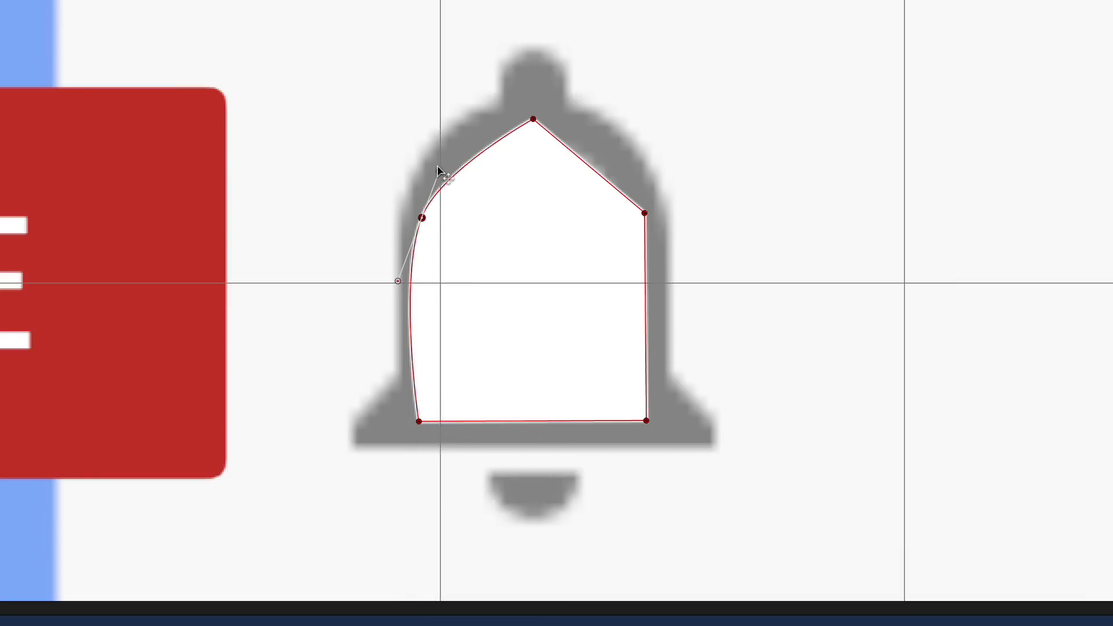
left_click_drag(398, 281, 422, 224)
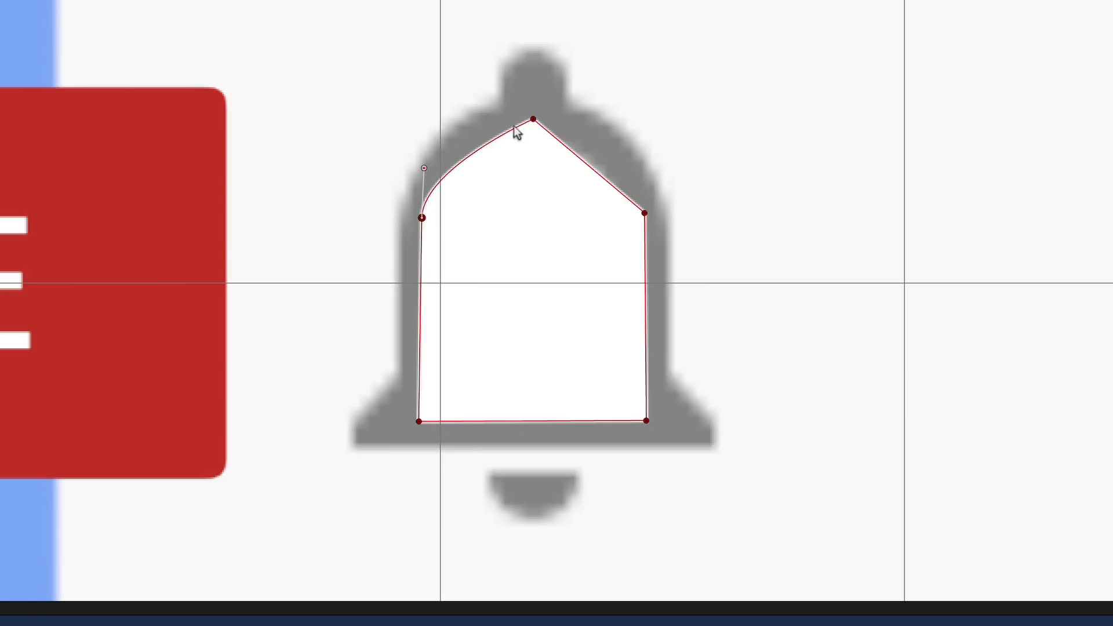
- Make the bell's apex and right shoulder points smooth, and adjust both shoulders' curve handles to match the traced dome
right_click(533, 119)
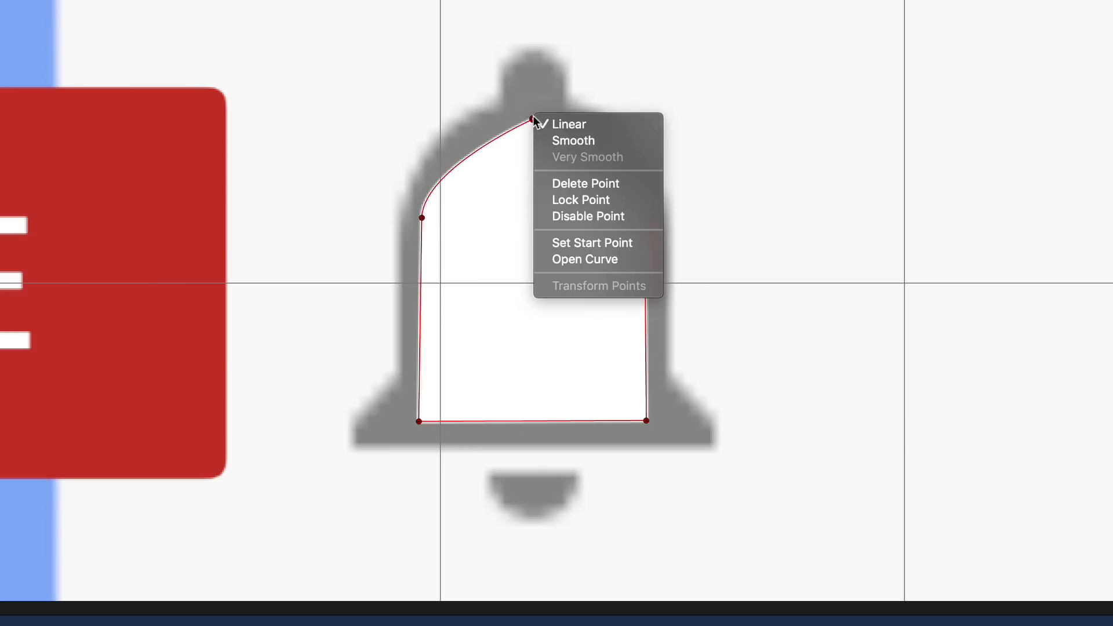
left_click(565, 141)
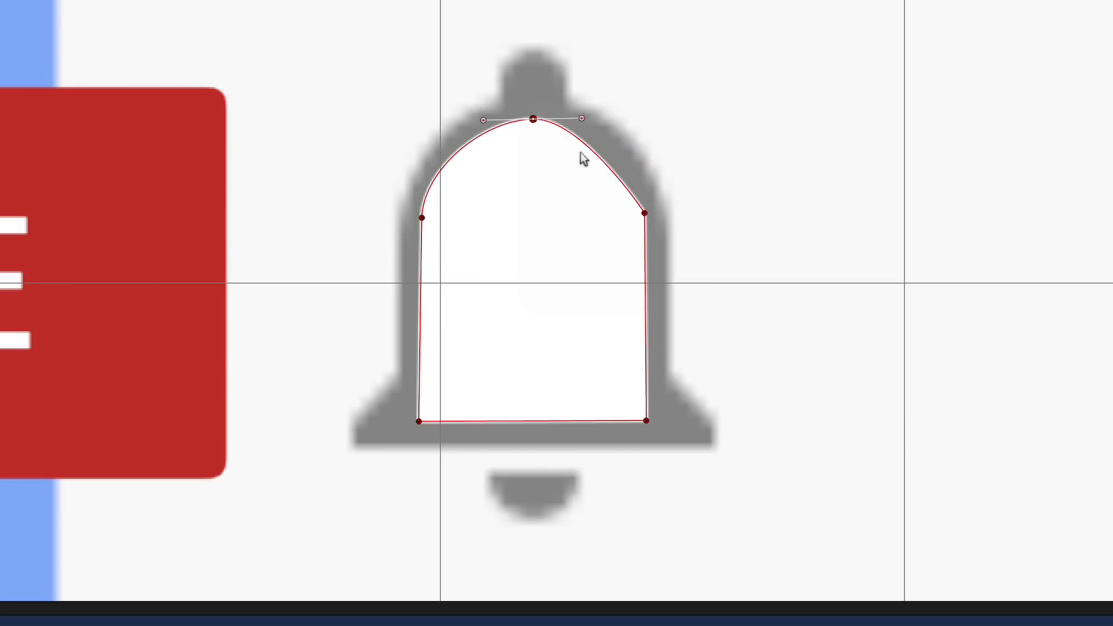
right_click(645, 214)
left_click(663, 236)
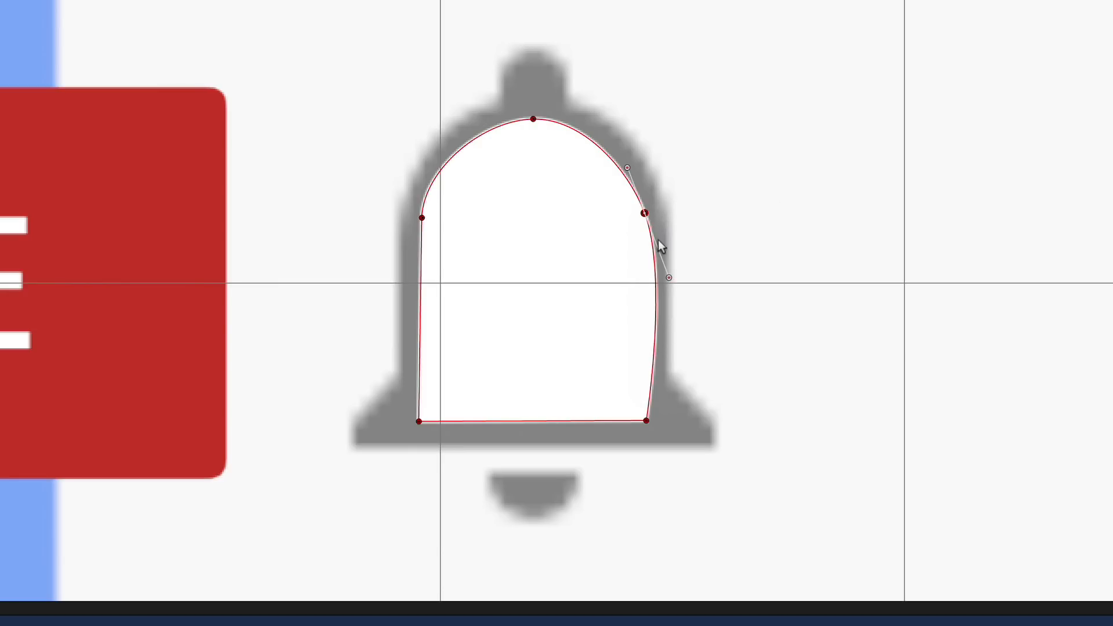
left_click_drag(668, 279, 640, 169)
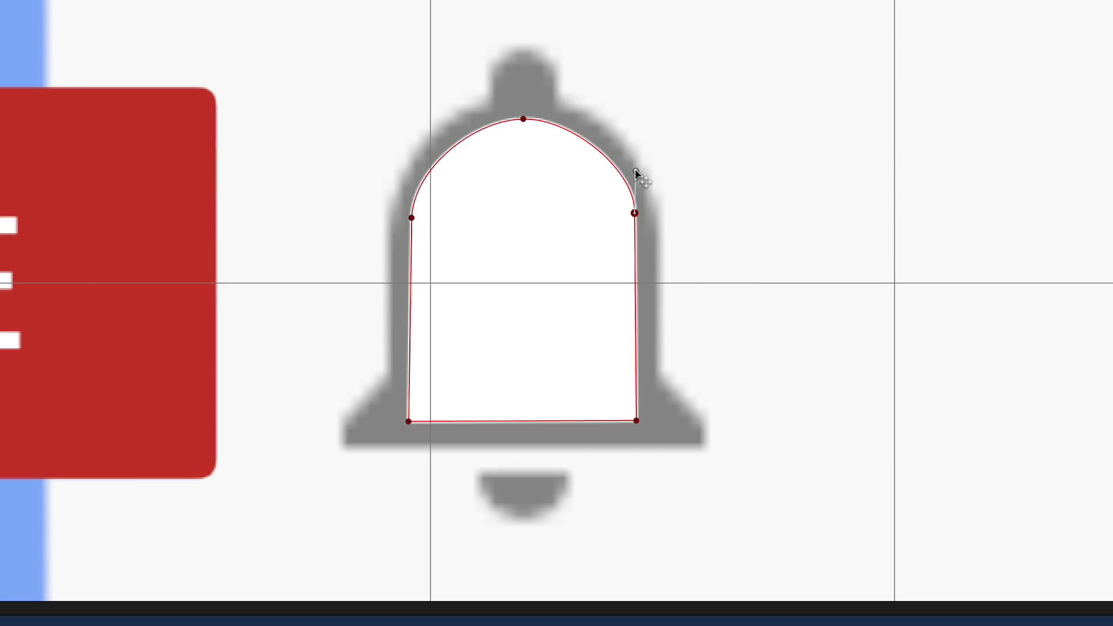
left_click(412, 218)
left_click_drag(414, 171, 409, 157)
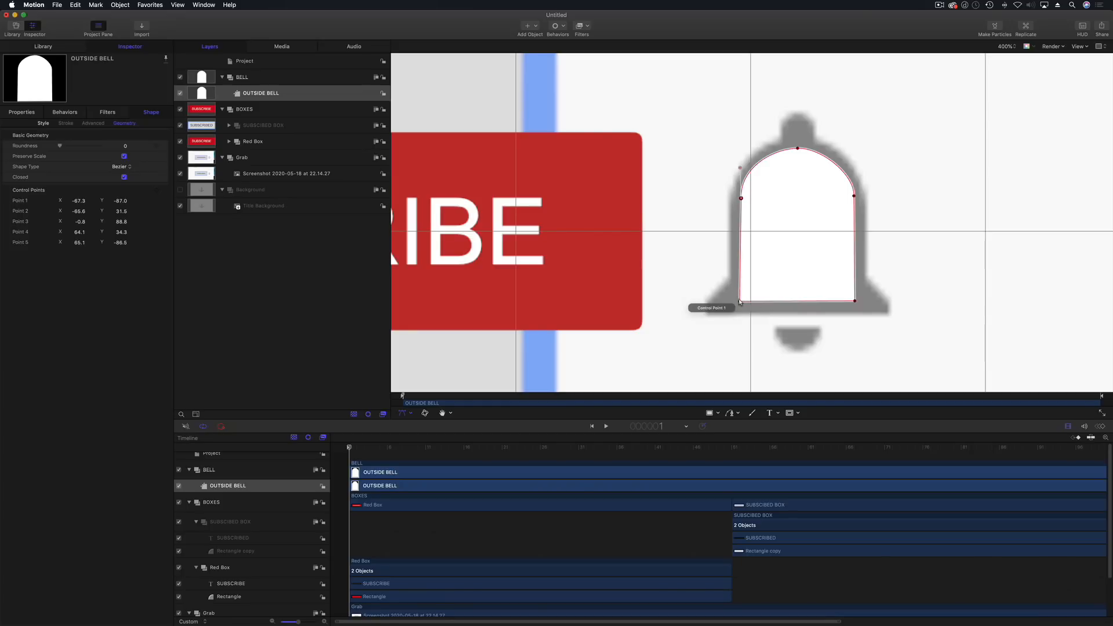
- Duplicate the OUTSIDE BELL shape as INSIDE BELL and hide the duplicate
right_click(295, 97)
left_click(313, 124)
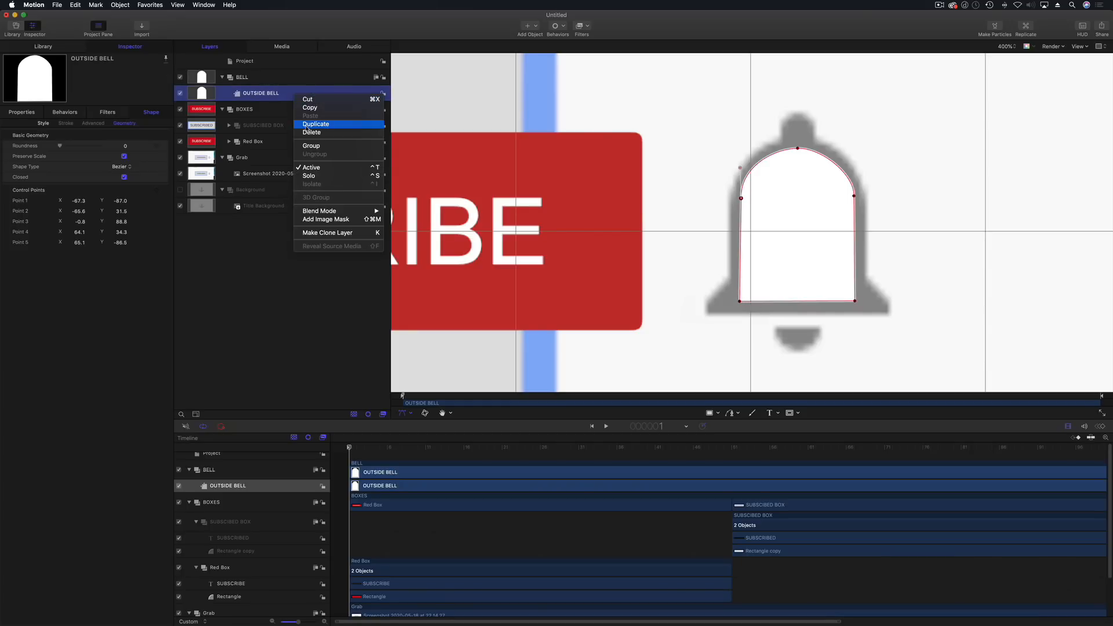
double_click(264, 93)
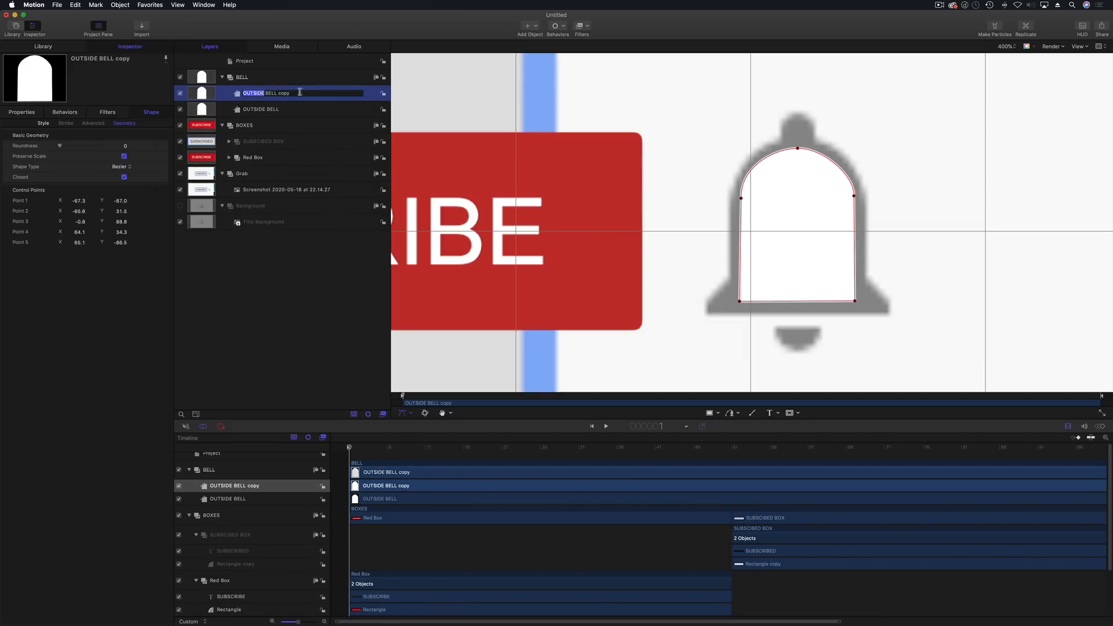
key("BackSpace")
type("INSIDE BELL")
key("Return")
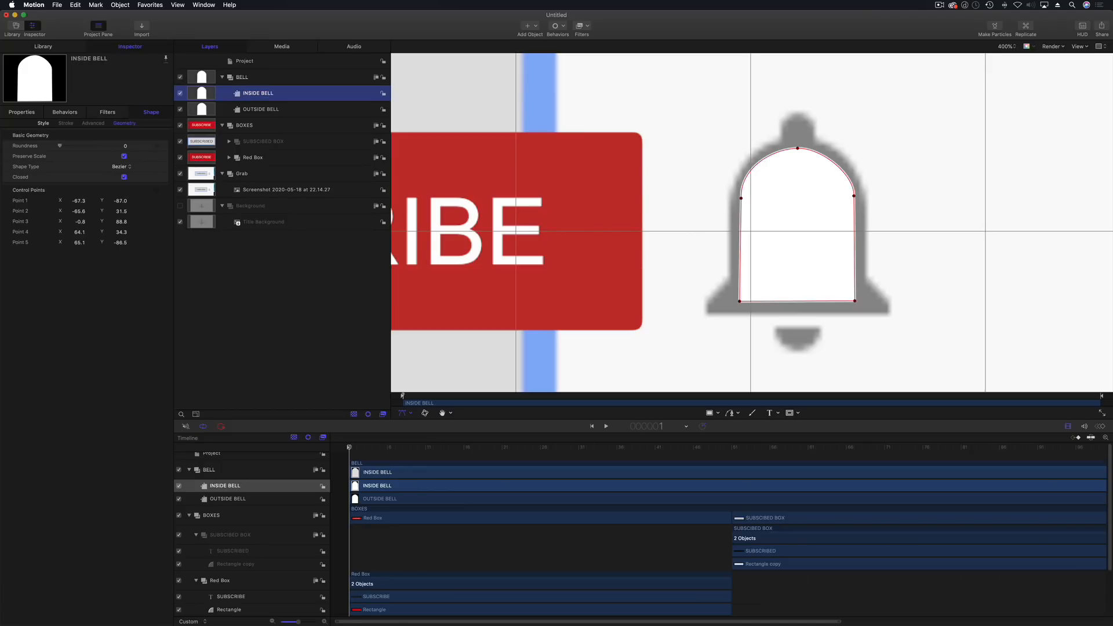
left_click(180, 93)
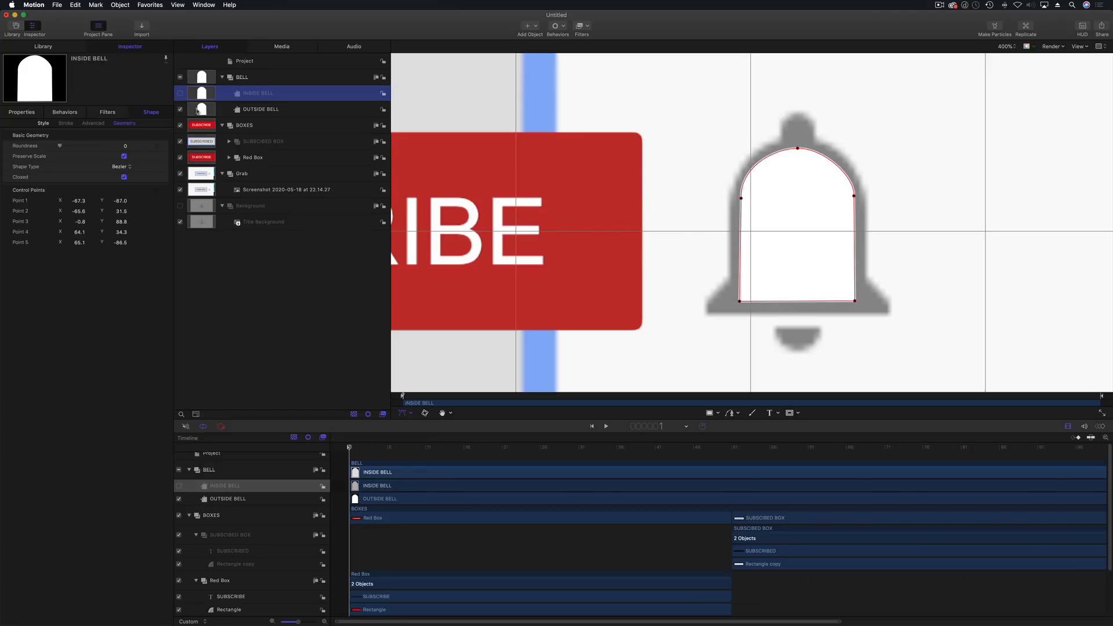
- Replace OUTSIDE BELL's fill with an outline and set the outline width to 24
left_click(255, 111)
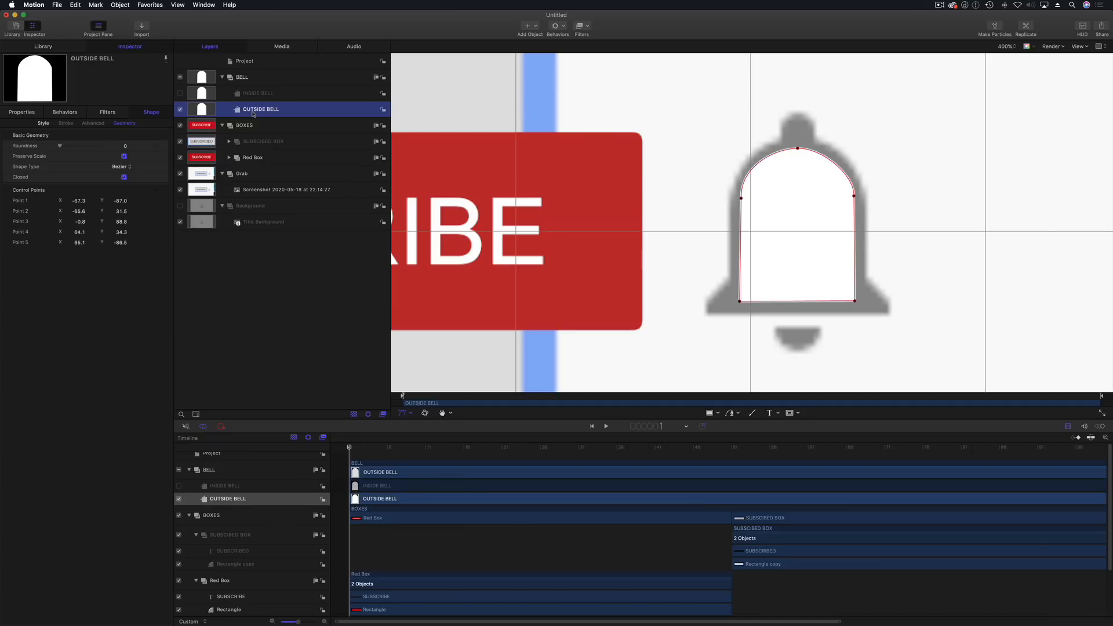
left_click(42, 125)
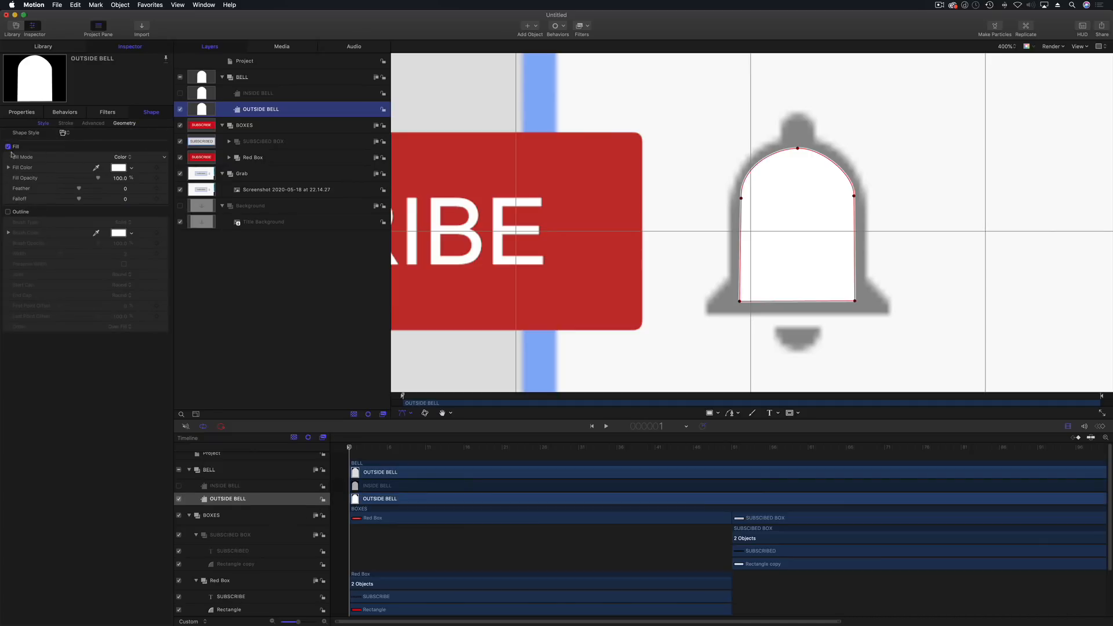
left_click(8, 146)
left_click(8, 211)
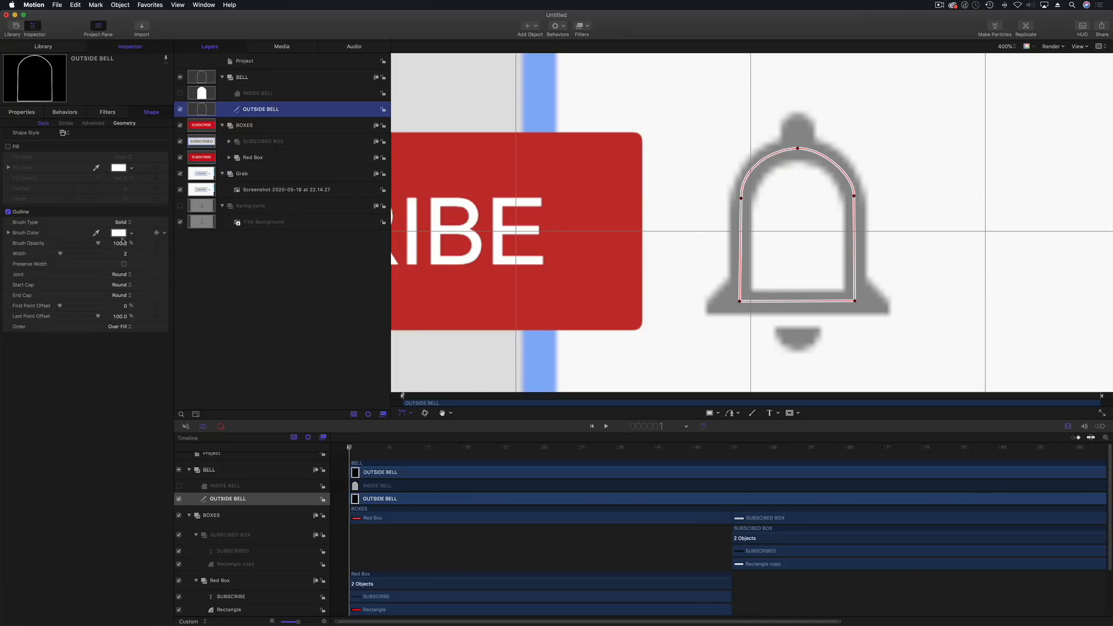
left_click_drag(61, 255, 71, 256)
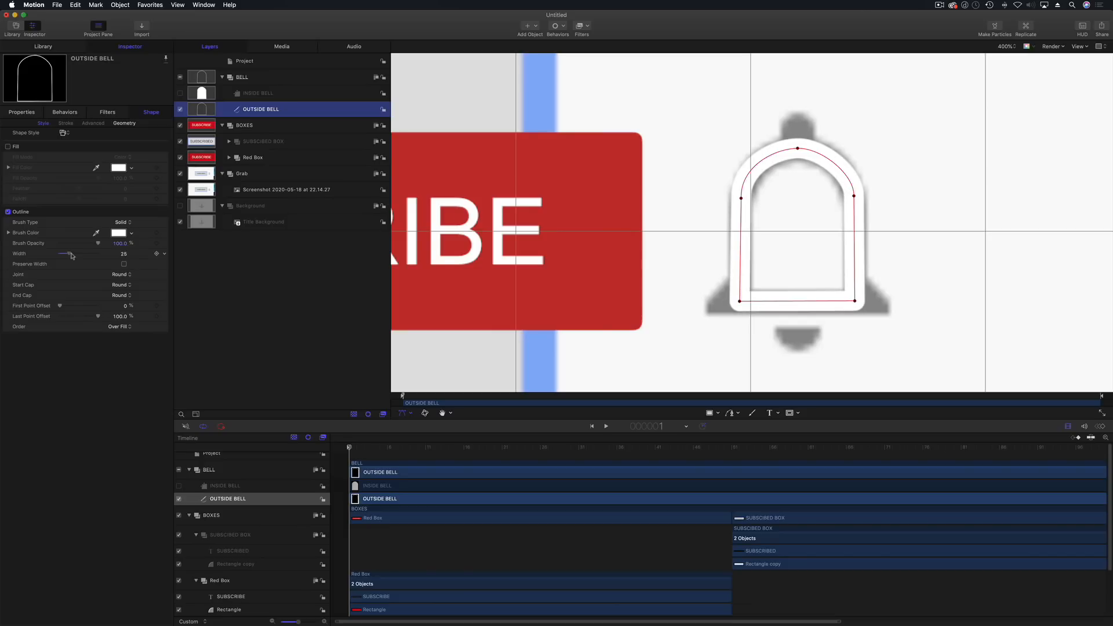
left_click_drag(71, 255, 69, 255)
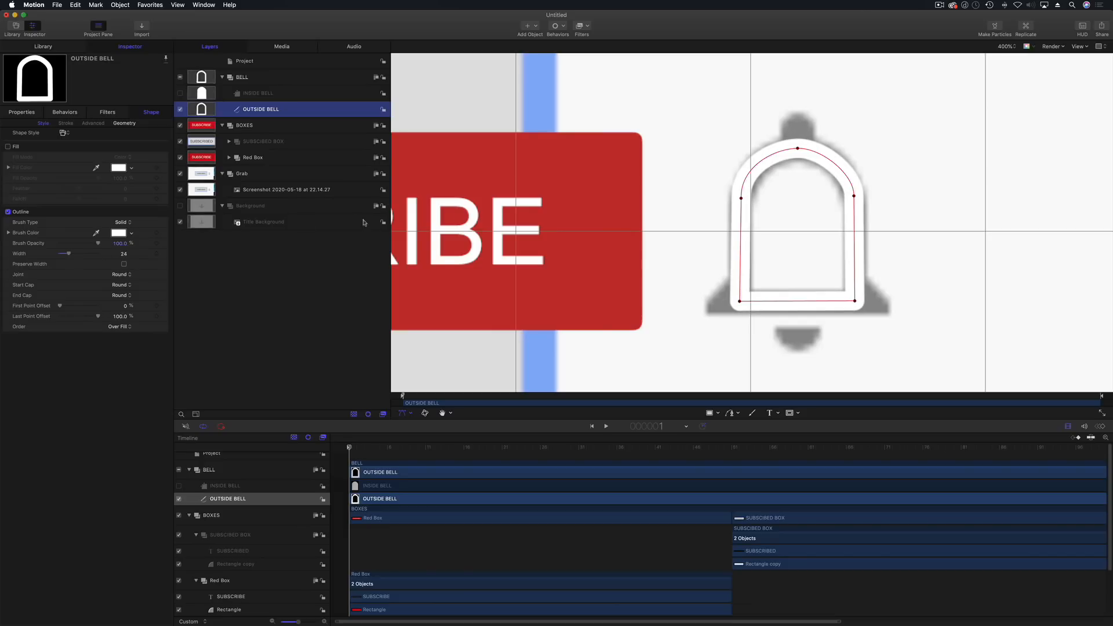
- Nudge OUTSIDE BELL's left and right shoulder points and its lower-right corner point so the outline's sides run straight over the traced bell
left_click(853, 195)
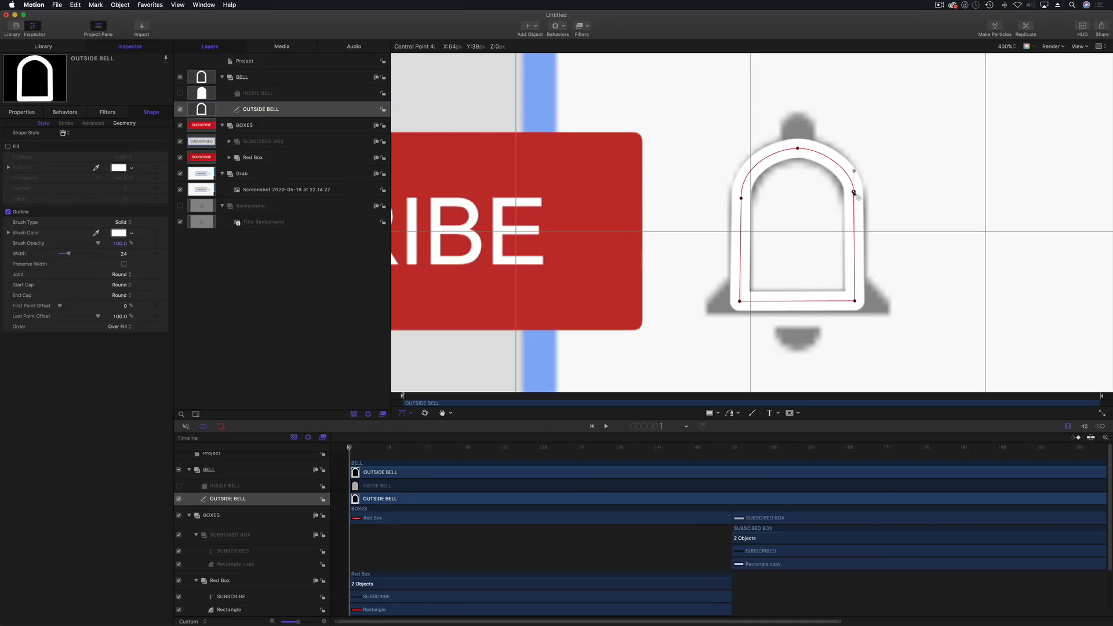
left_click_drag(854, 193, 856, 195)
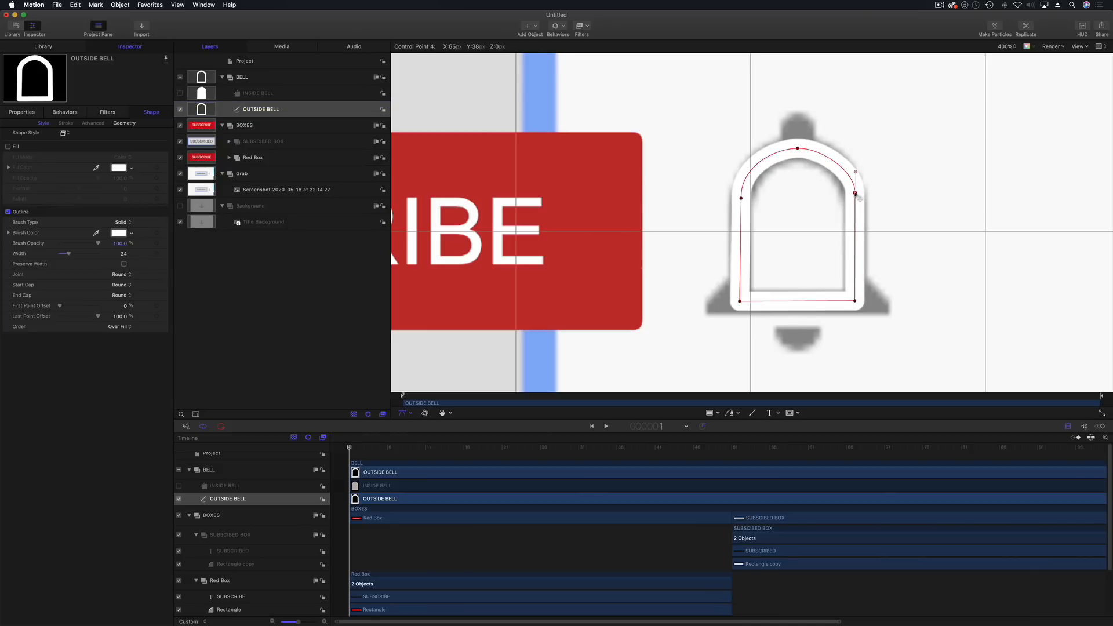
left_click(741, 199)
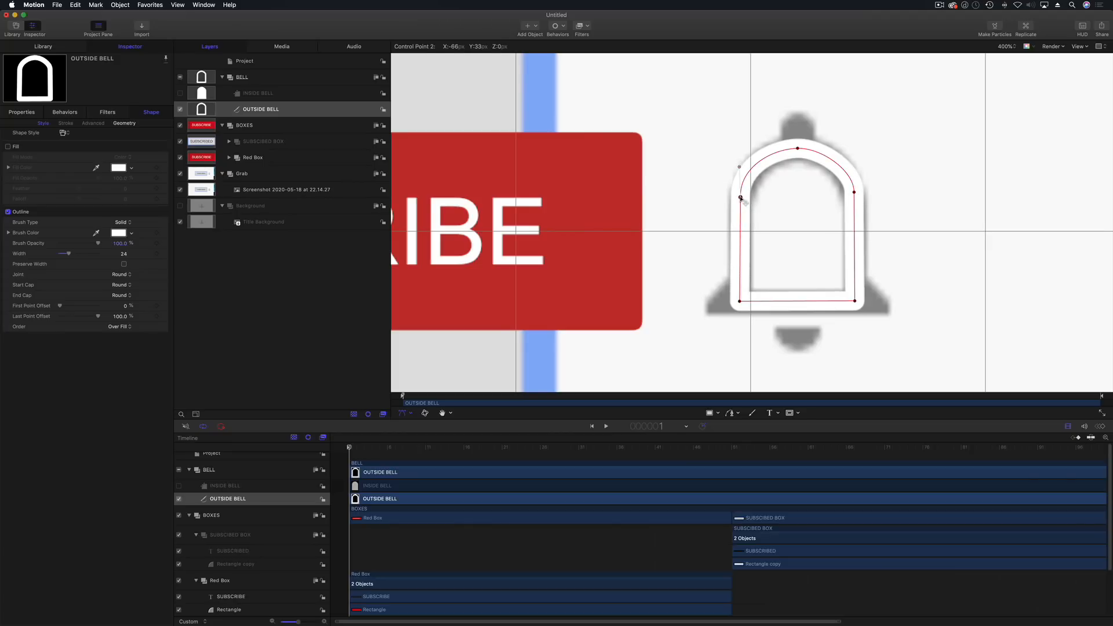
left_click(123, 124)
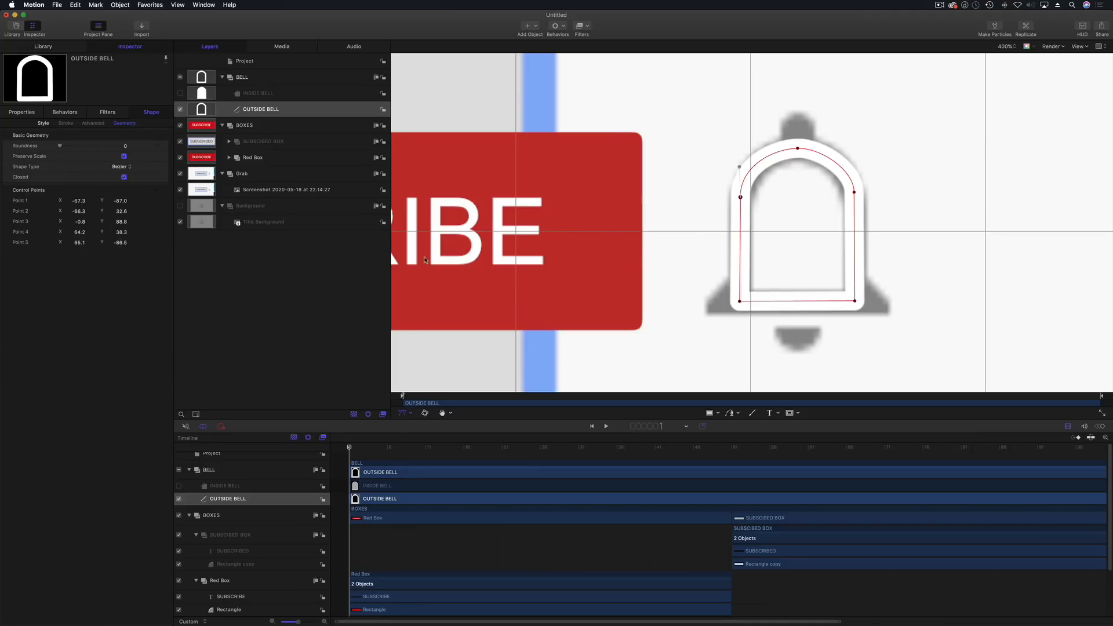
left_click_drag(855, 194, 856, 195)
left_click_drag(854, 302, 855, 303)
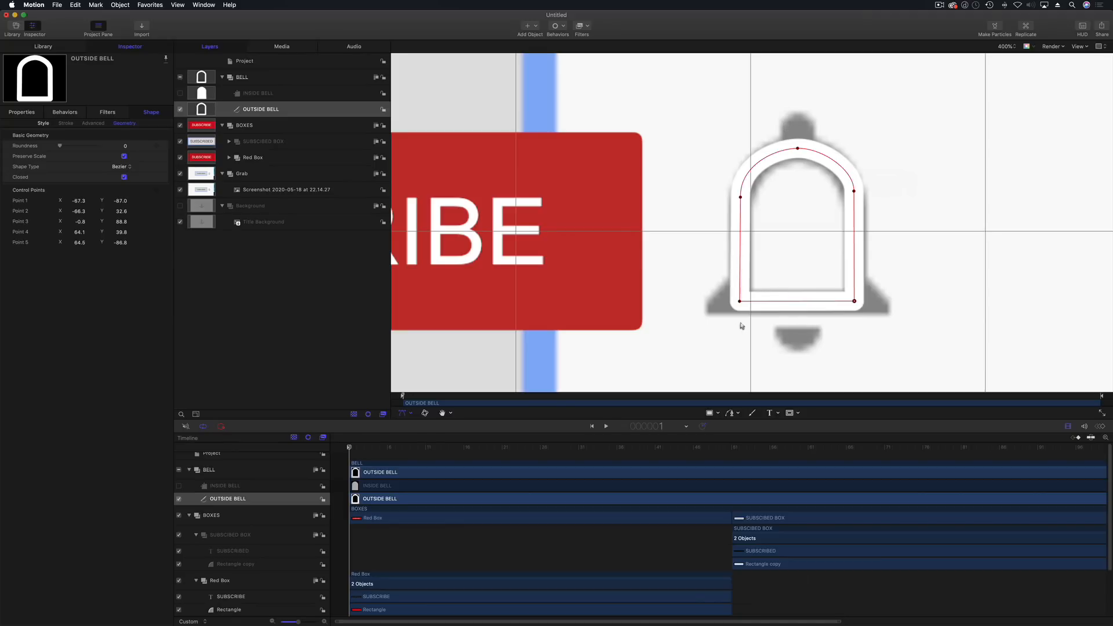
left_click_drag(855, 301, 856, 300)
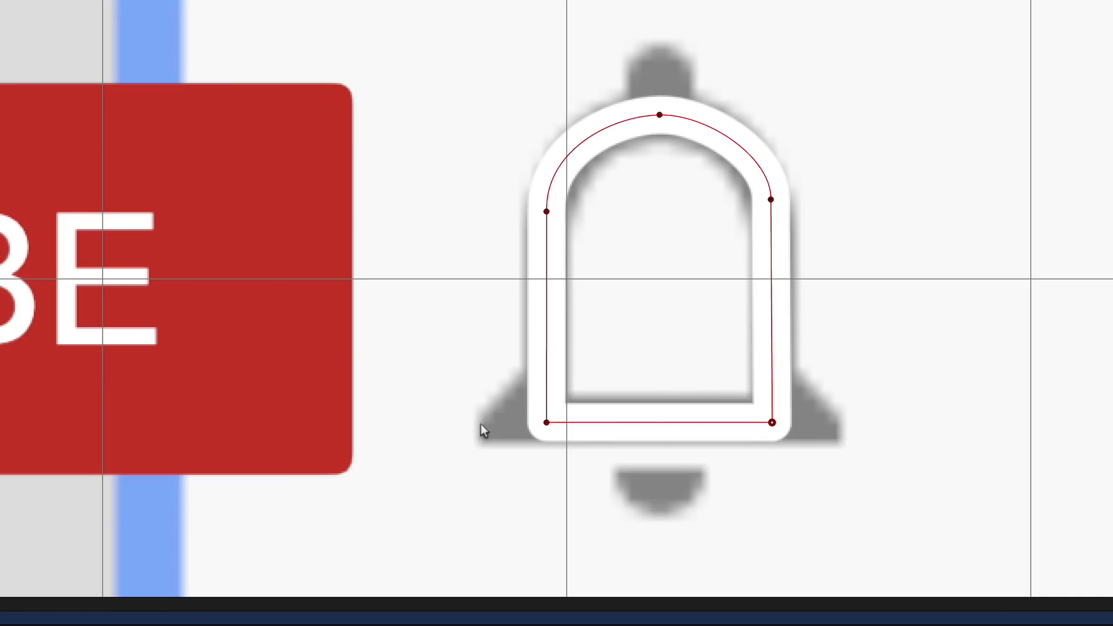
- Draw a closed Bezier shape with a flat bottom, short vertical ends and a central peak to form the bell's flared base
left_click(707, 313)
left_click(889, 313)
left_click(889, 301)
left_click(798, 231)
left_click(709, 301)
left_click(707, 313)
- Curve the side corner points of the bell's top knob and bottom clapper shapes to match the rounded forms in the screenshot
left_click_drag(798, 231, 802, 203)
left_click_drag(669, 222, 661, 222)
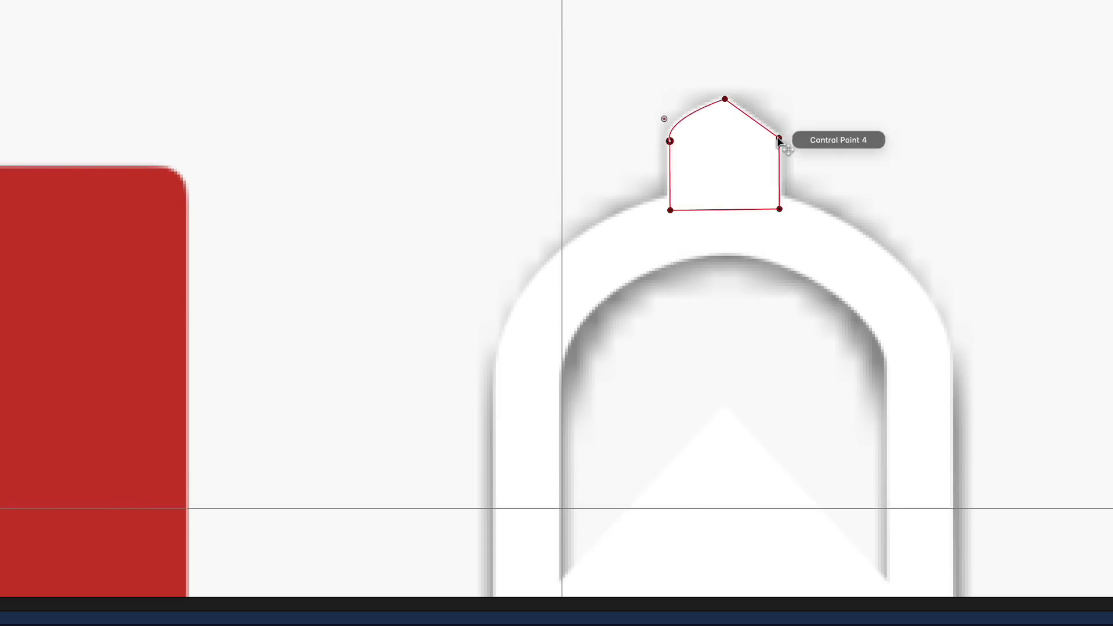
double_click(779, 138)
double_click(669, 140)
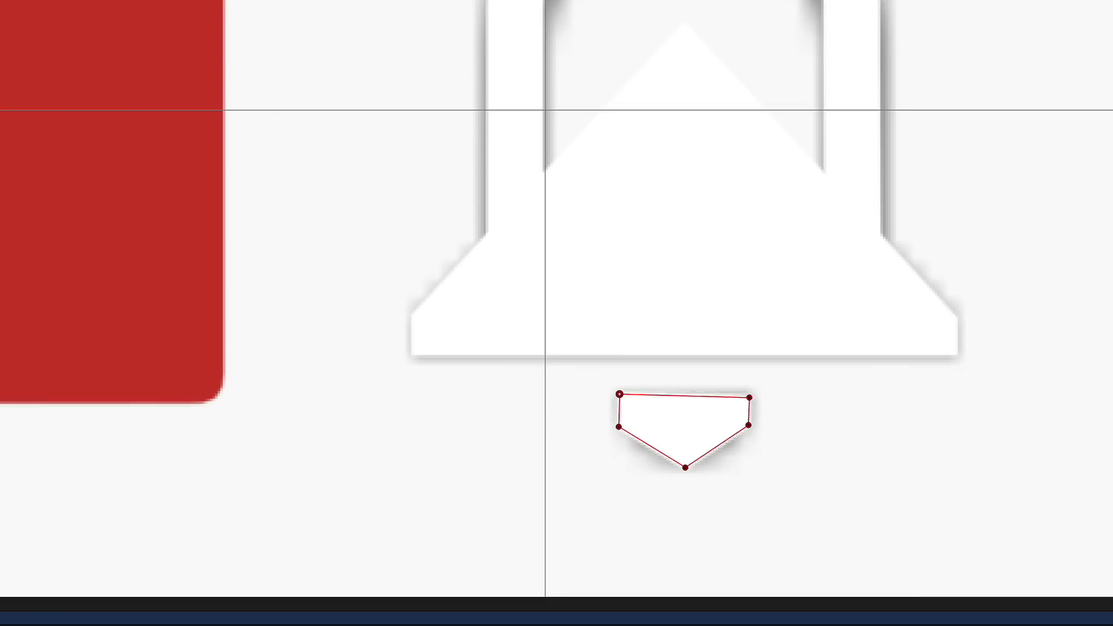
double_click(624, 435)
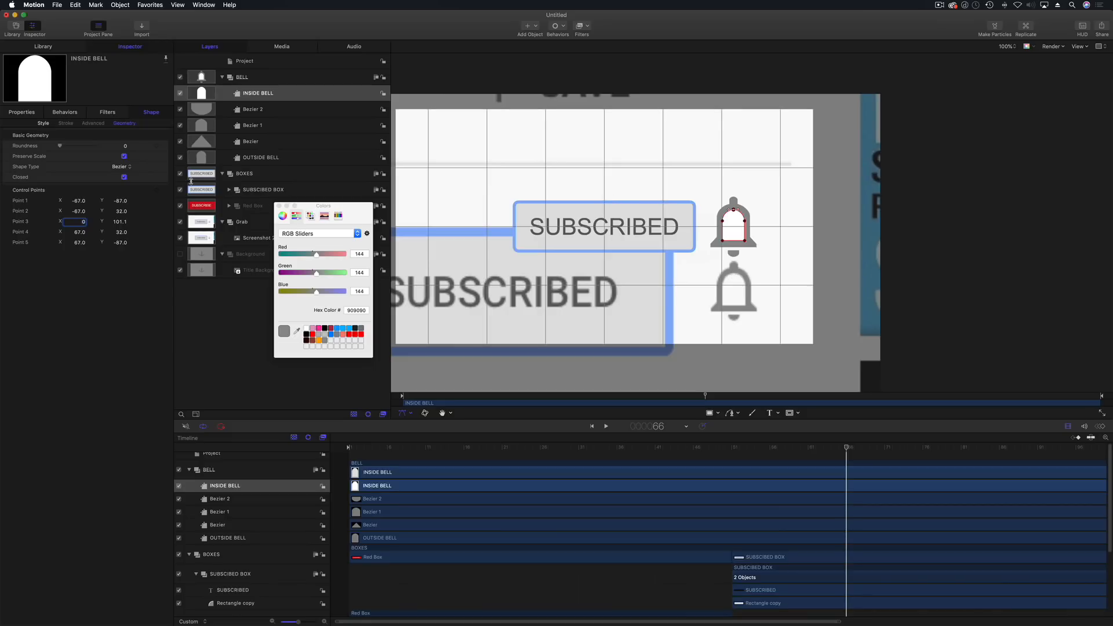
- Hide the Grab group that holds the reference screenshot
left_click(180, 222)
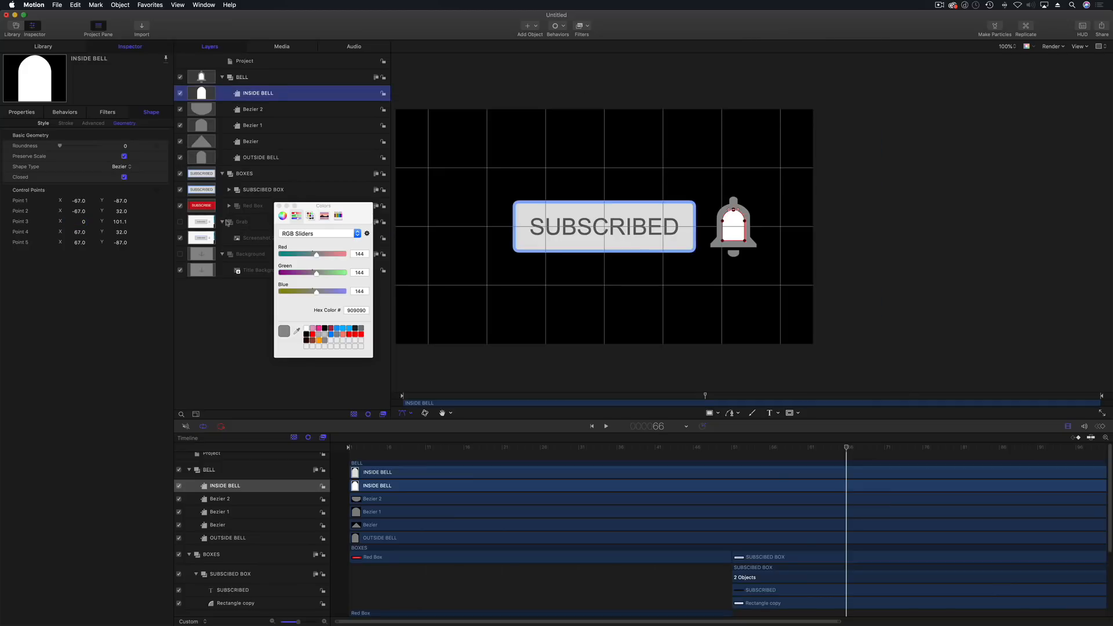
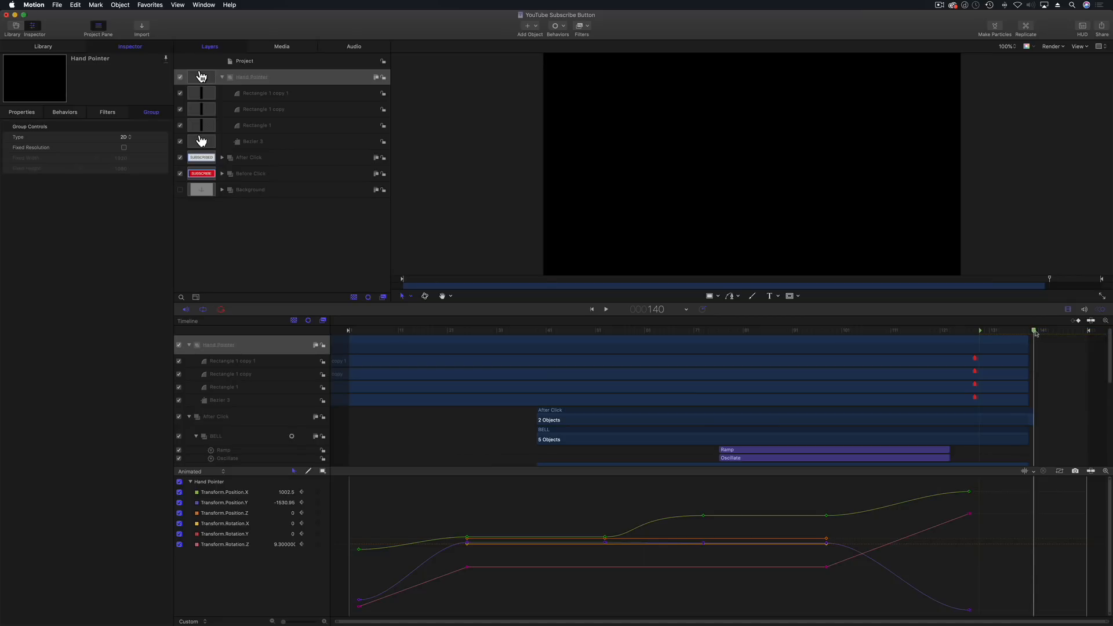
- Change the timeline marker at the playhead, near the end of the project, to the Build Out - Optional type
right_click(1036, 333)
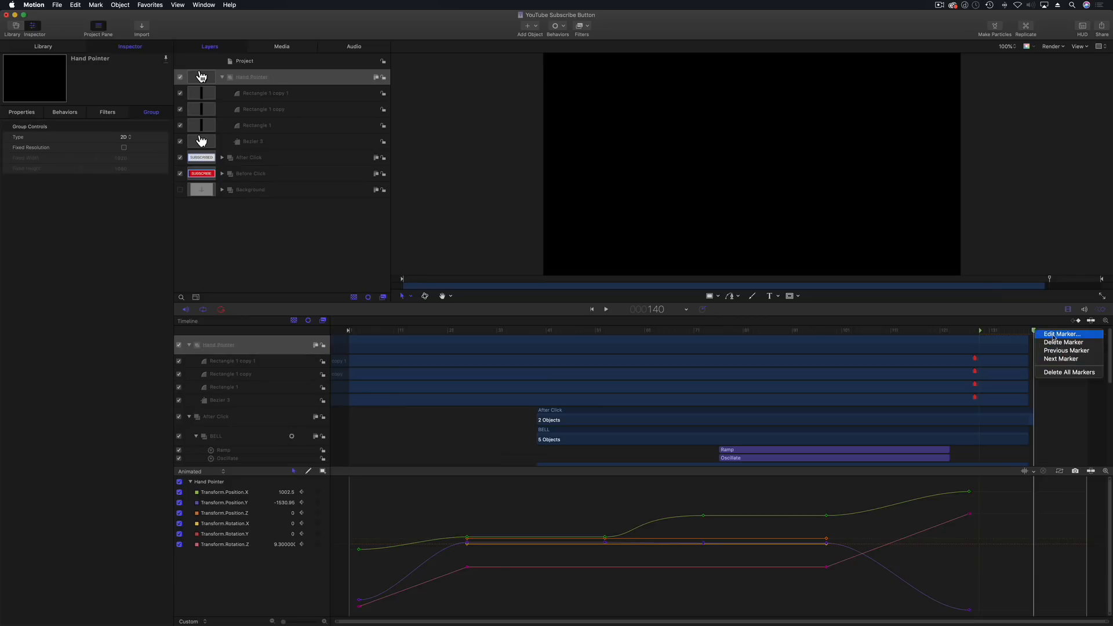
left_click(1061, 334)
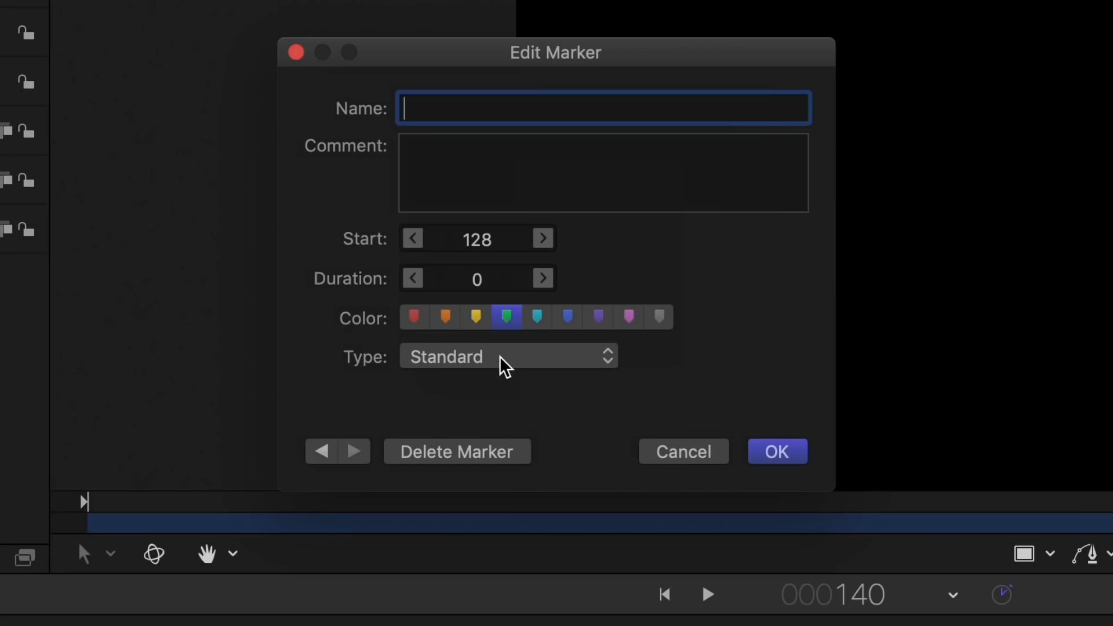
left_click(532, 231)
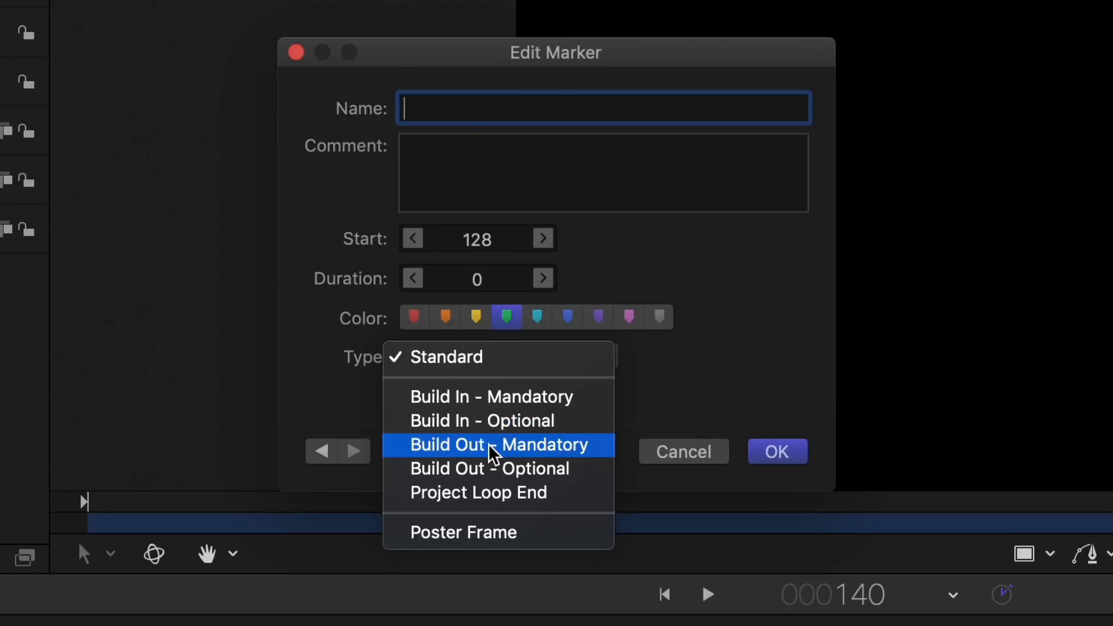
left_click(490, 469)
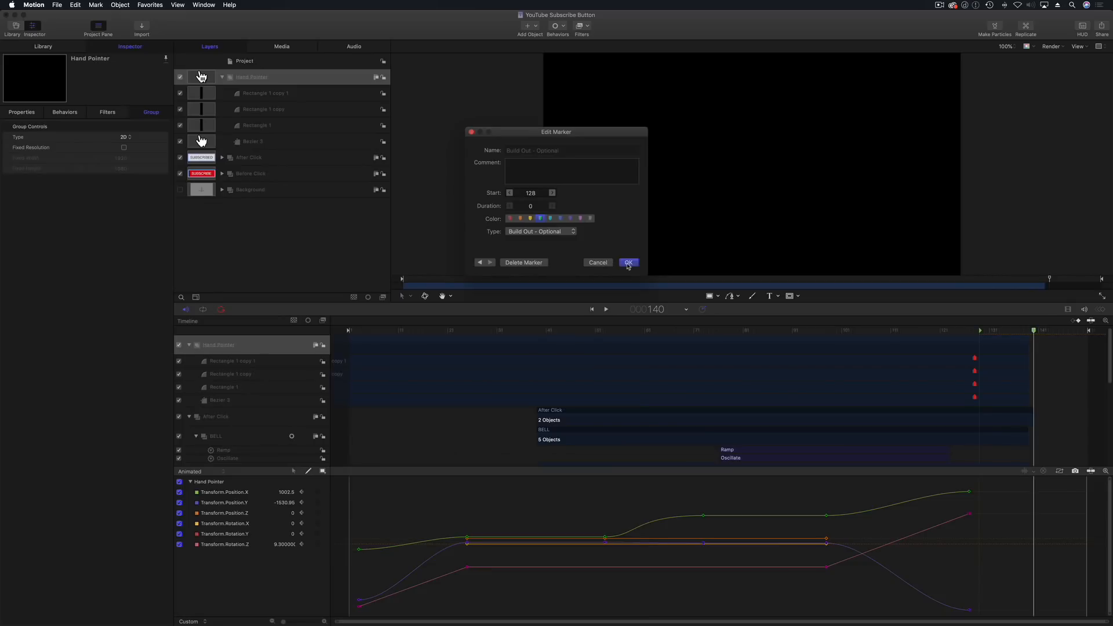
left_click(629, 263)
- Extend the Hand Pointer, BELL and SUBSCIBED BOX layers to the end of the project, with the out point at frame 149
mouse_move(1035, 331)
left_mouse_down()
mouse_move(984, 334)
mouse_move(1074, 334)
mouse_move(971, 335)
mouse_move(1106, 342)
left_mouse_up()
left_click(1027, 435)
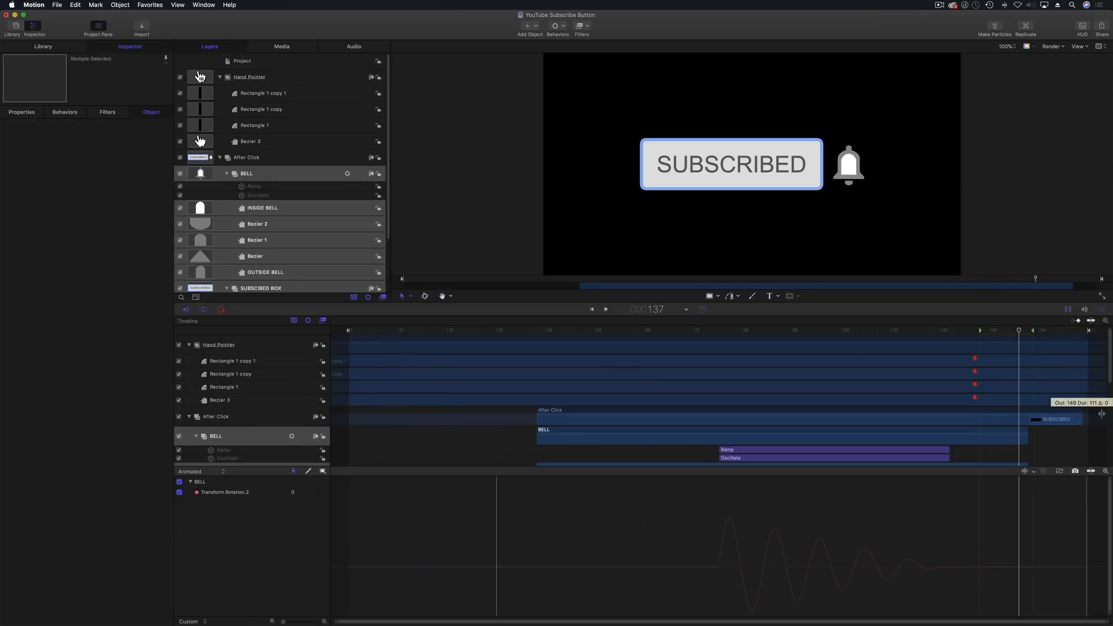
left_click_drag(1026, 432, 1088, 432)
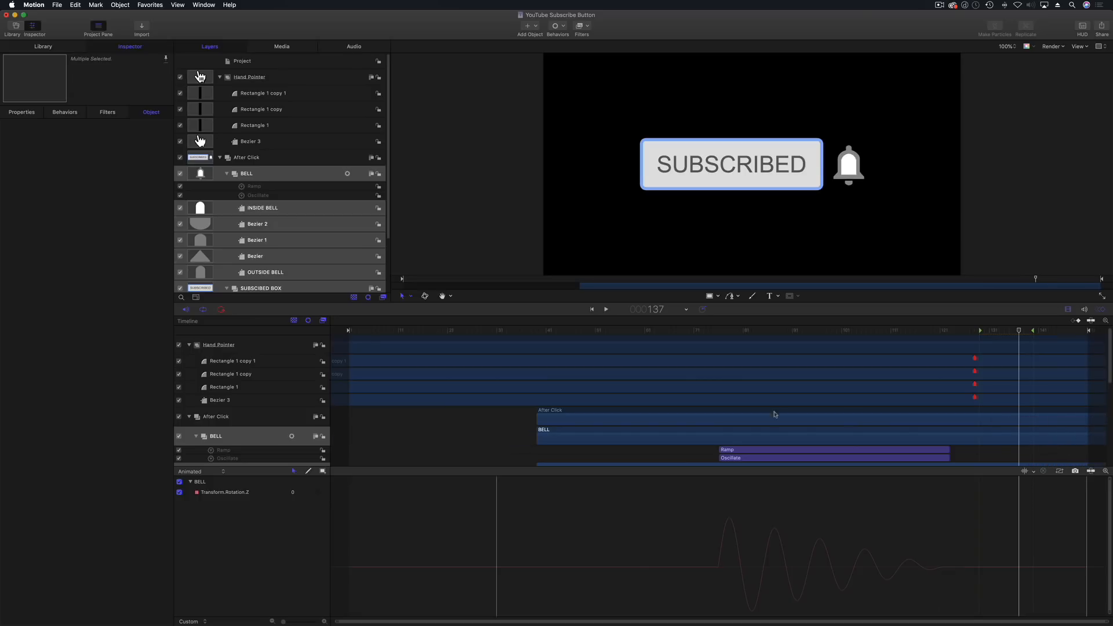
scroll(764, 434, "down", 5)
- Group the Hand Pointer, After Click and Before Click groups together and name the new group Moving Group
left_click_drag(1002, 331, 442, 334)
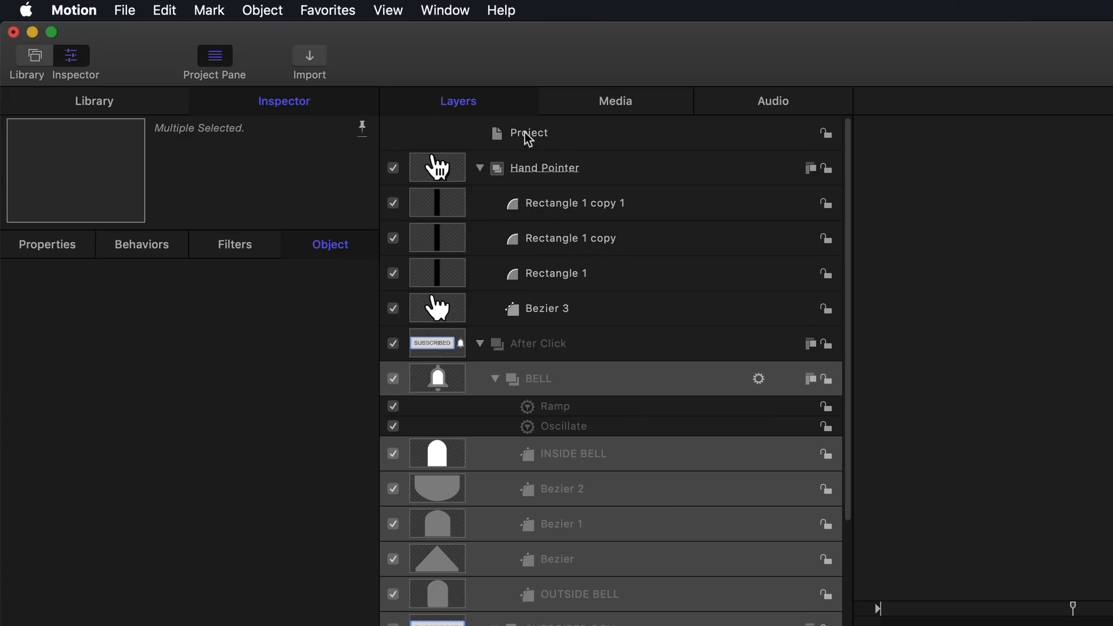
left_click(479, 169)
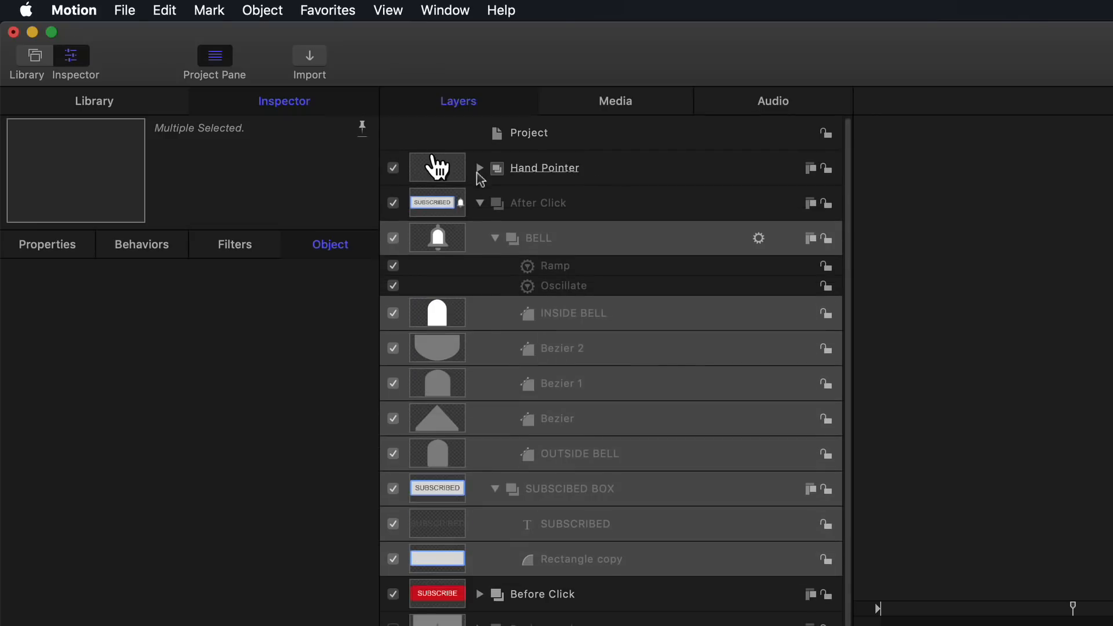
left_click(480, 204)
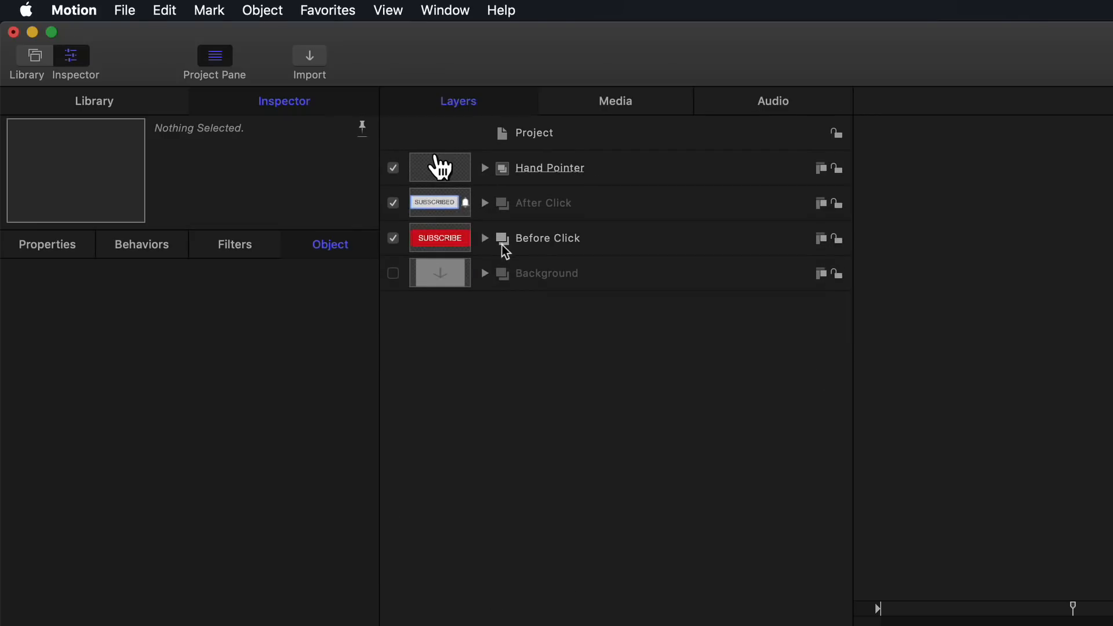
left_click(602, 237)
left_click(606, 168, "shift")
right_click(608, 169)
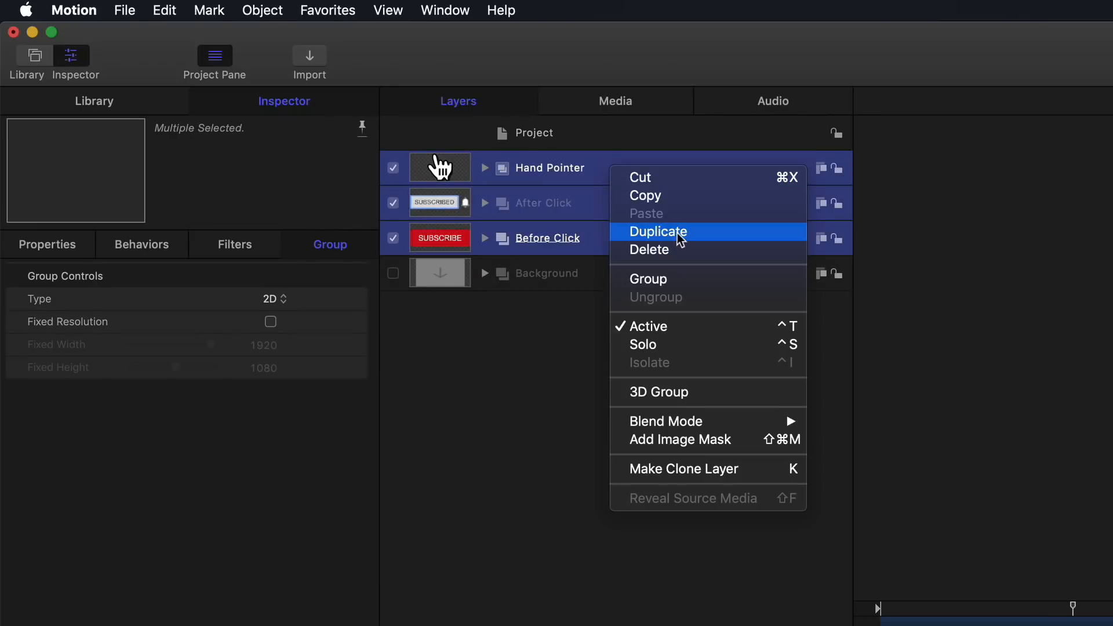
left_click(668, 282)
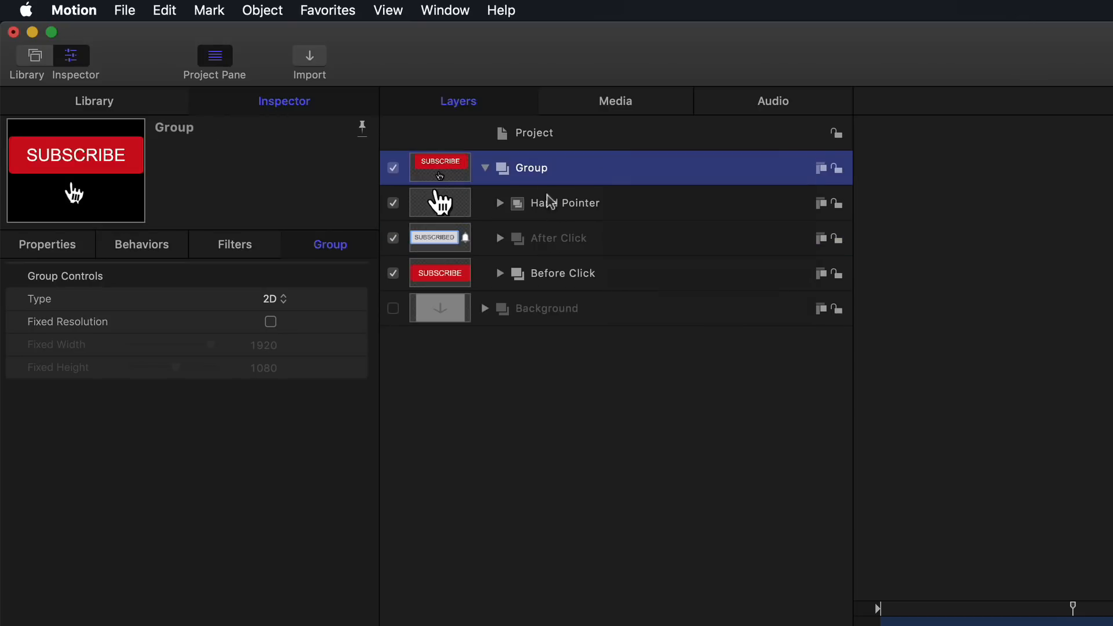
double_click(532, 171)
type("Moving Group")
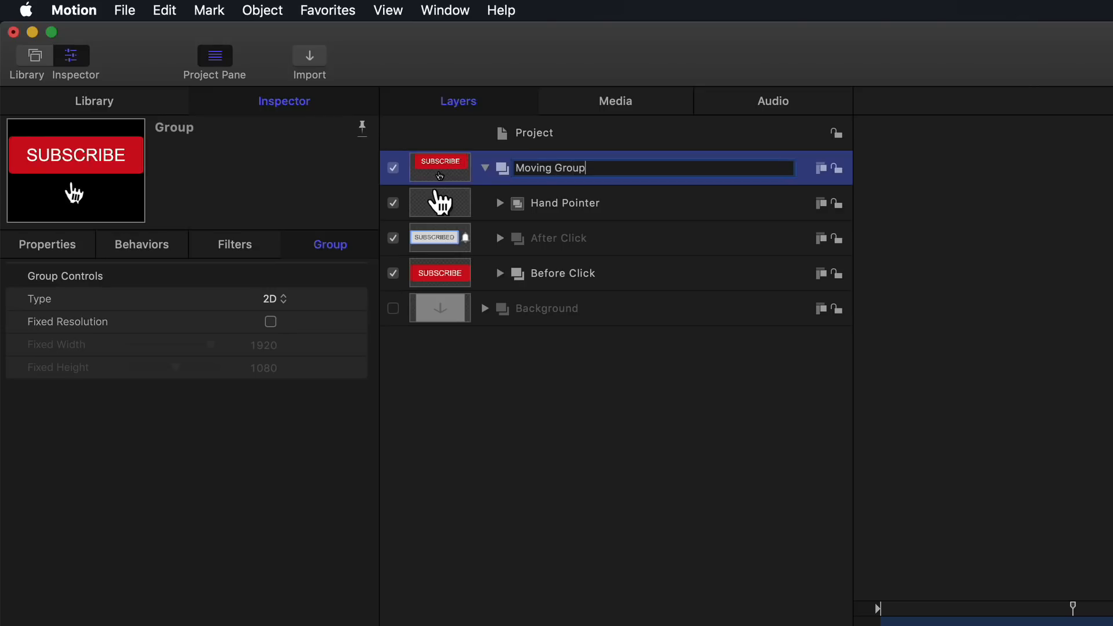
key("Return")
- Apply the Ramp parameter behavior to Moving Group, move the playhead to frame 25 and display the behavior's settings
left_click(117, 109)
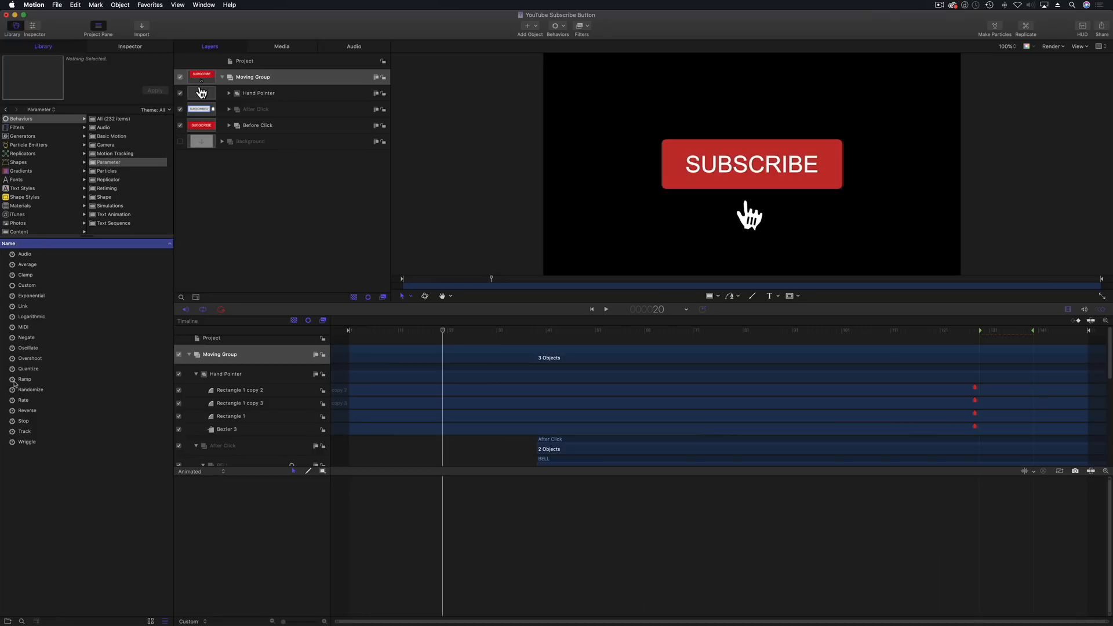
left_click_drag(11, 382, 267, 79)
left_click_drag(446, 333, 467, 341)
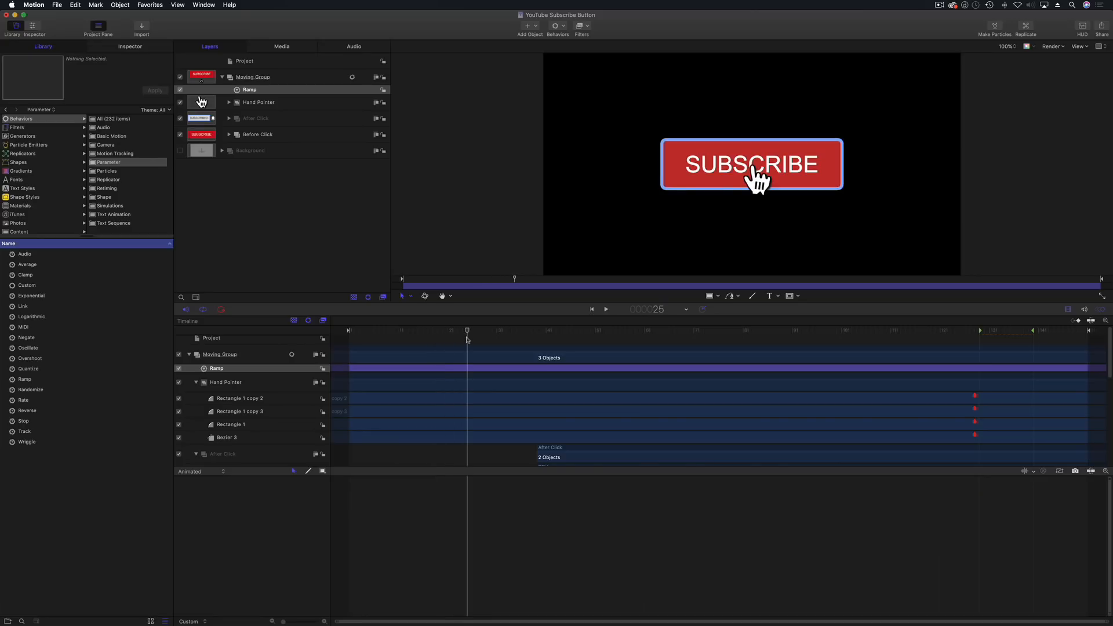
left_click(141, 50)
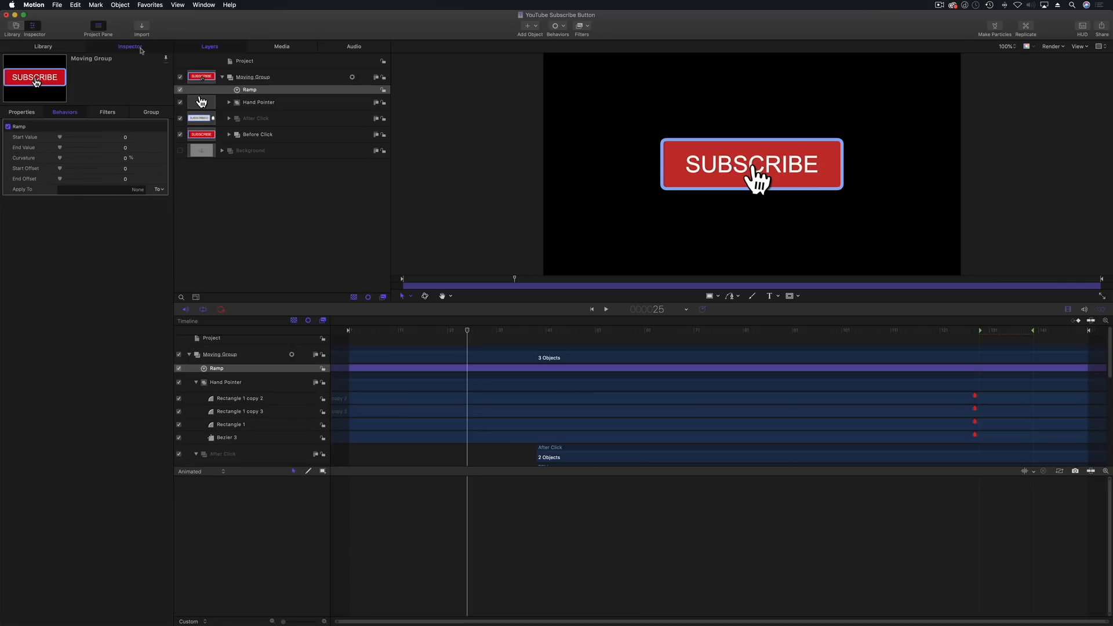
- Set Moving Group's Y position to 0 px
left_click(264, 81)
left_click(23, 113)
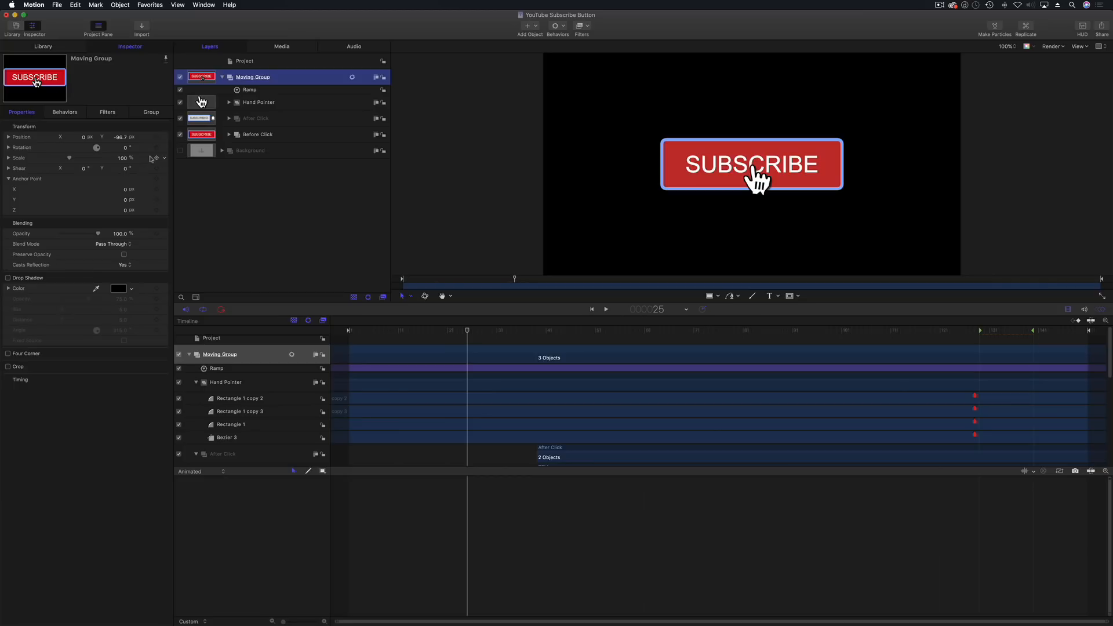
left_click(122, 138)
type("0")
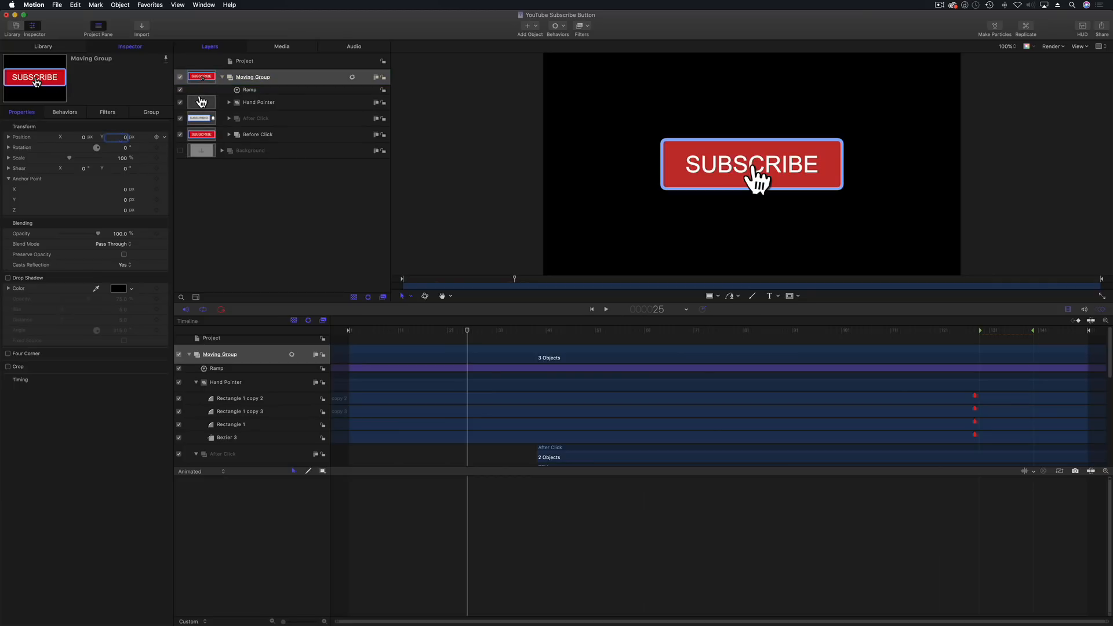
key("Return")
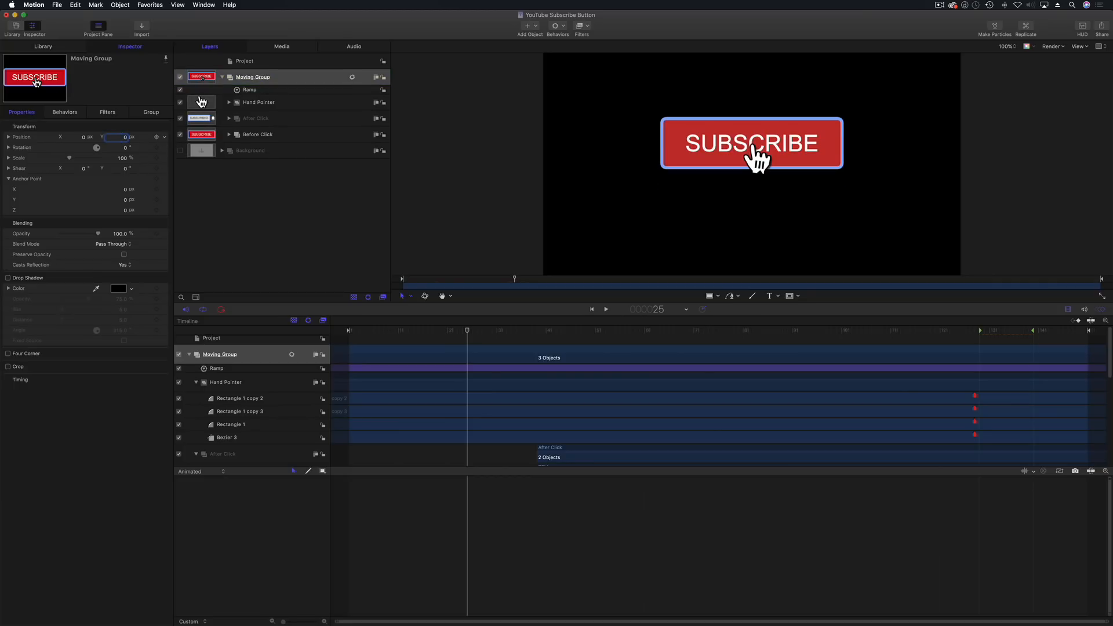
- Publish Moving Group's Scale parameter and open the project's list of published parameters
left_click(165, 158)
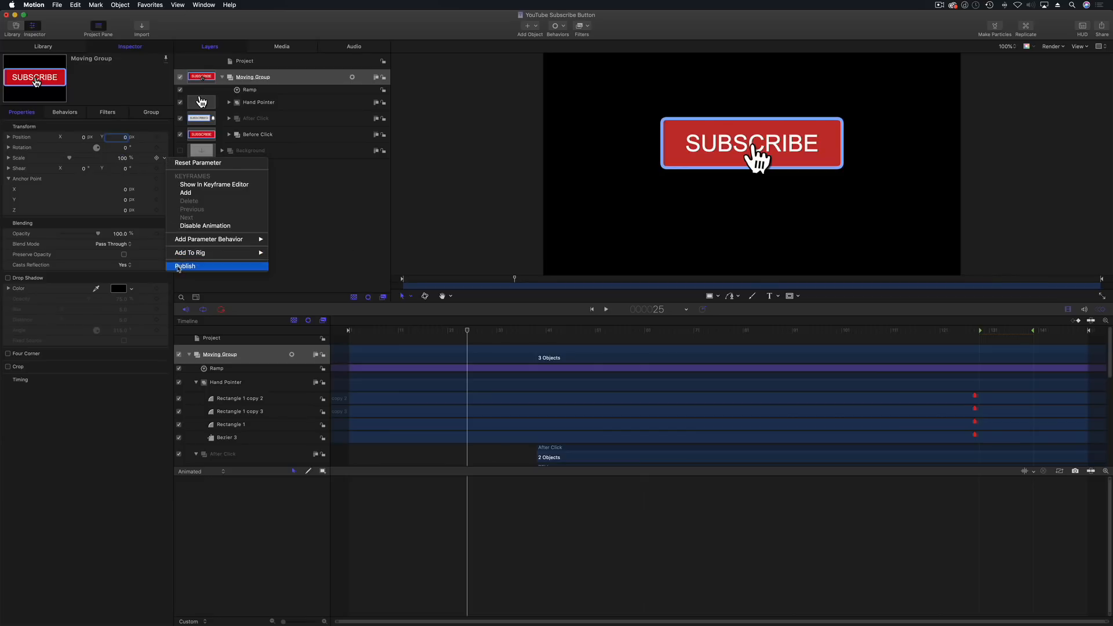
key("Return")
left_click(261, 61)
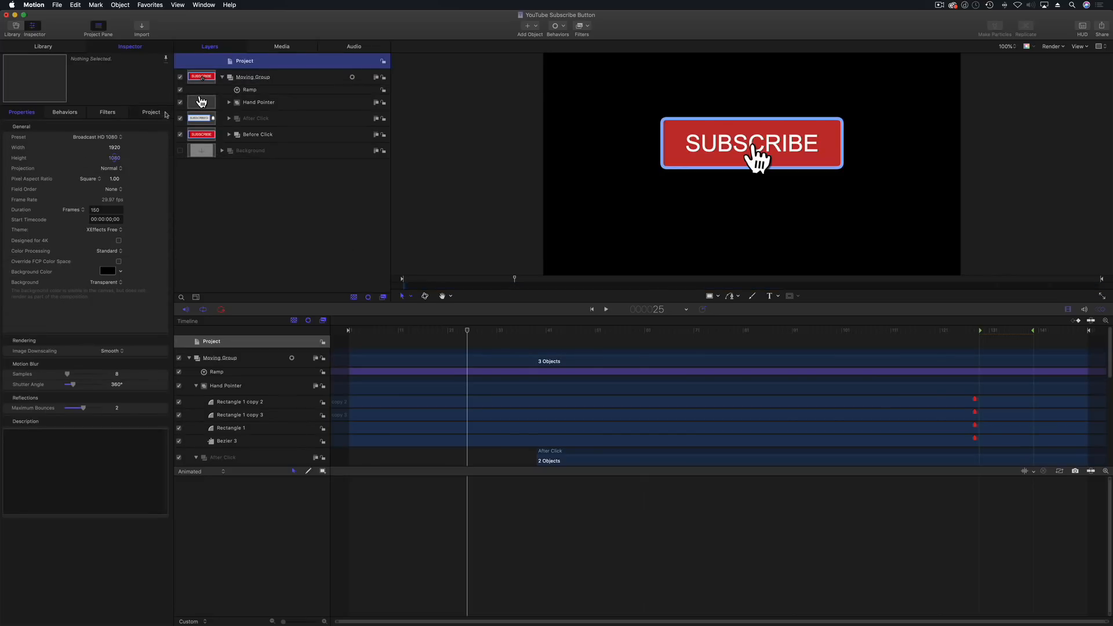
double_click(18, 188)
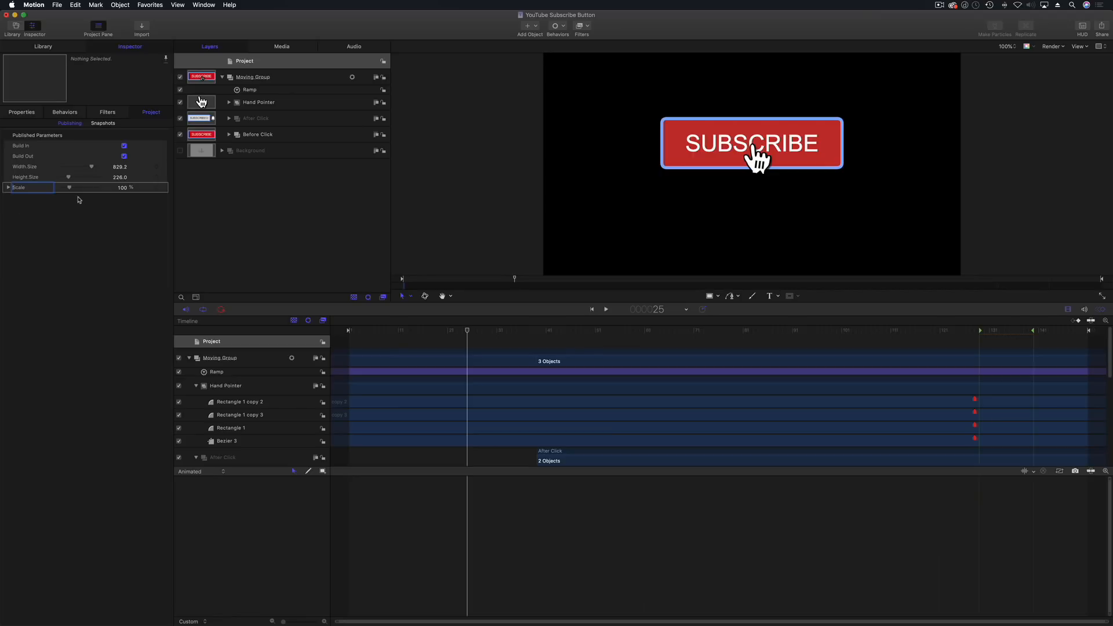
- Set the published Scale to 60% and unpublish the Width Size parameter
left_click(121, 188)
type("60")
key("Return")
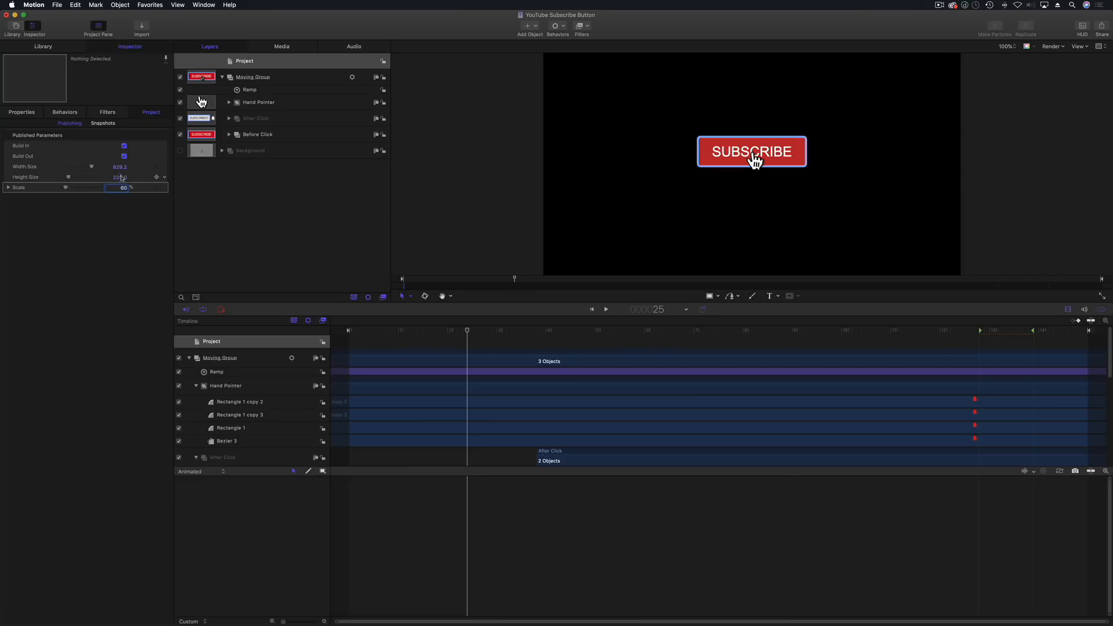
left_click(164, 168)
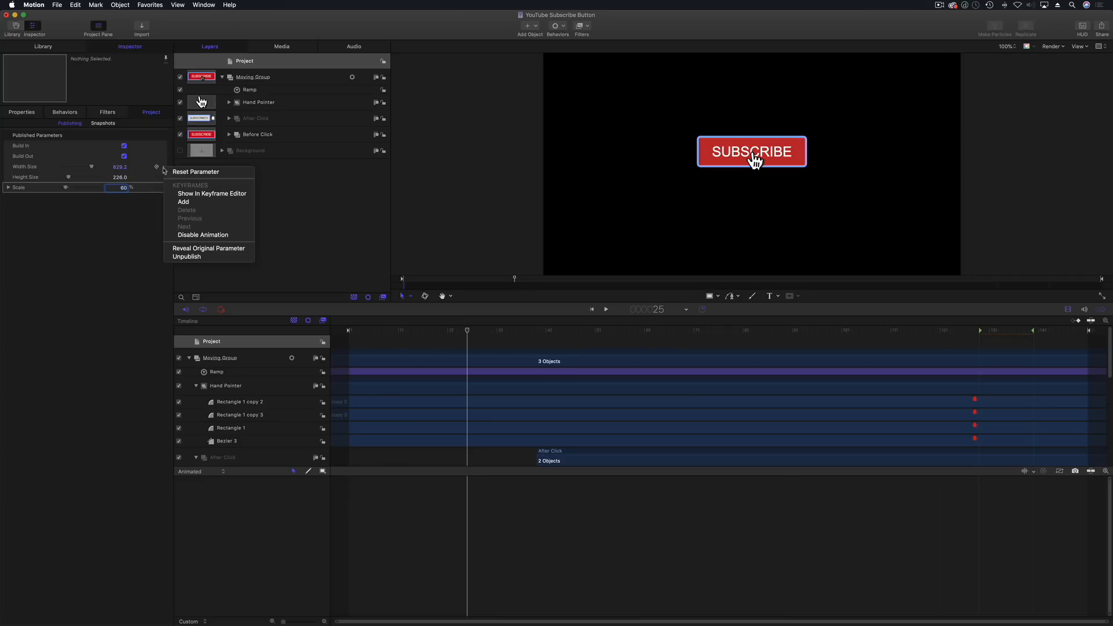
left_click(186, 256)
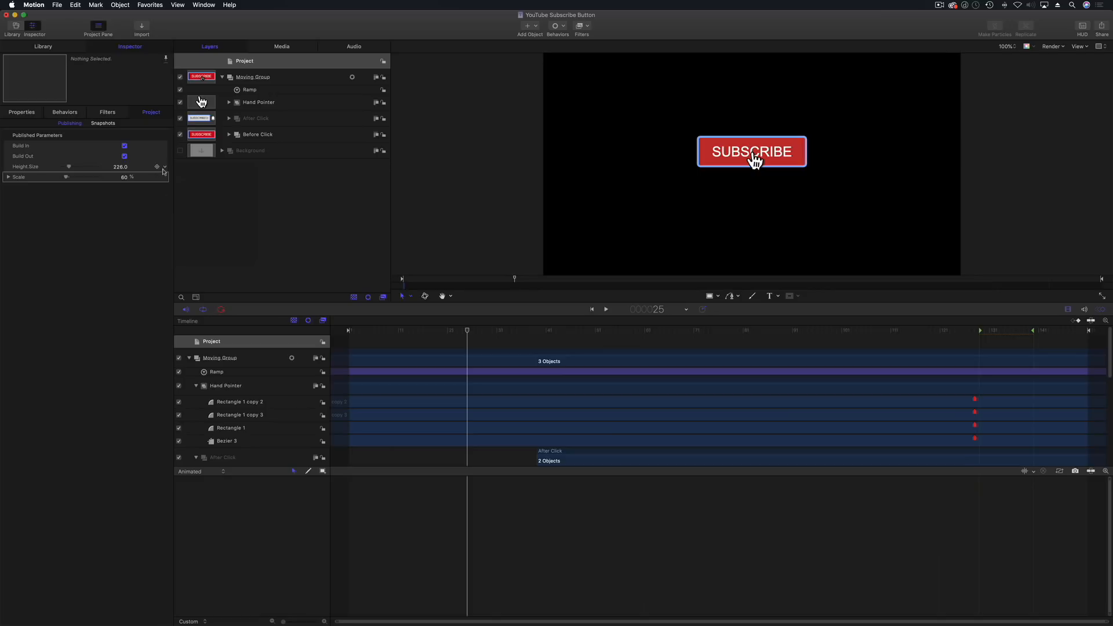
- Unpublish the Height Size parameter and move the playhead to frame 31
left_click(165, 168)
left_click(183, 257)
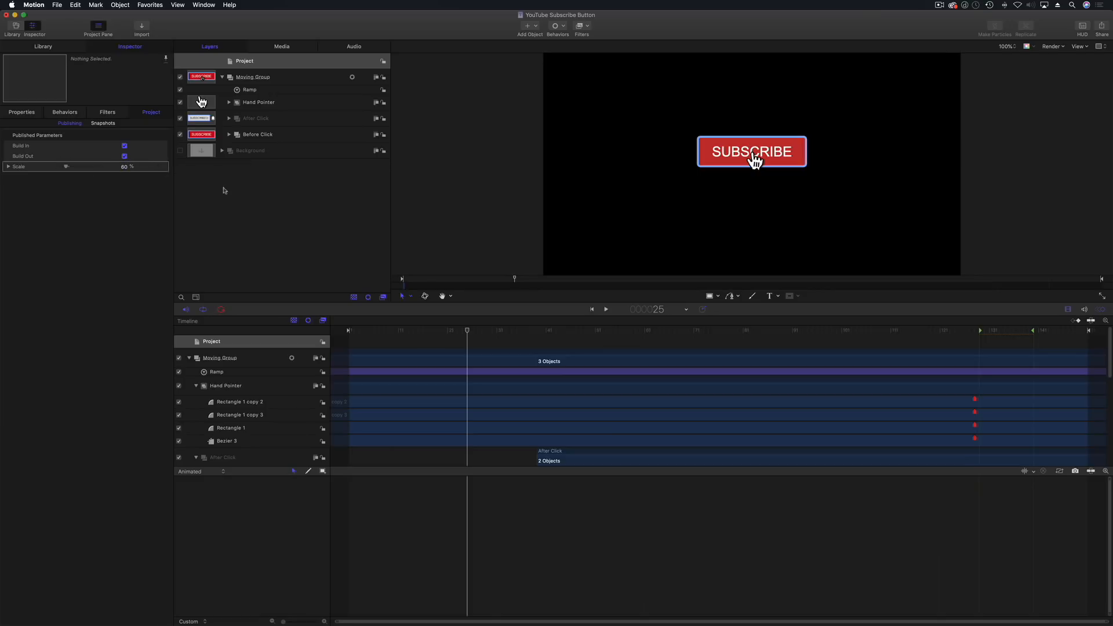
left_click_drag(417, 330, 498, 334)
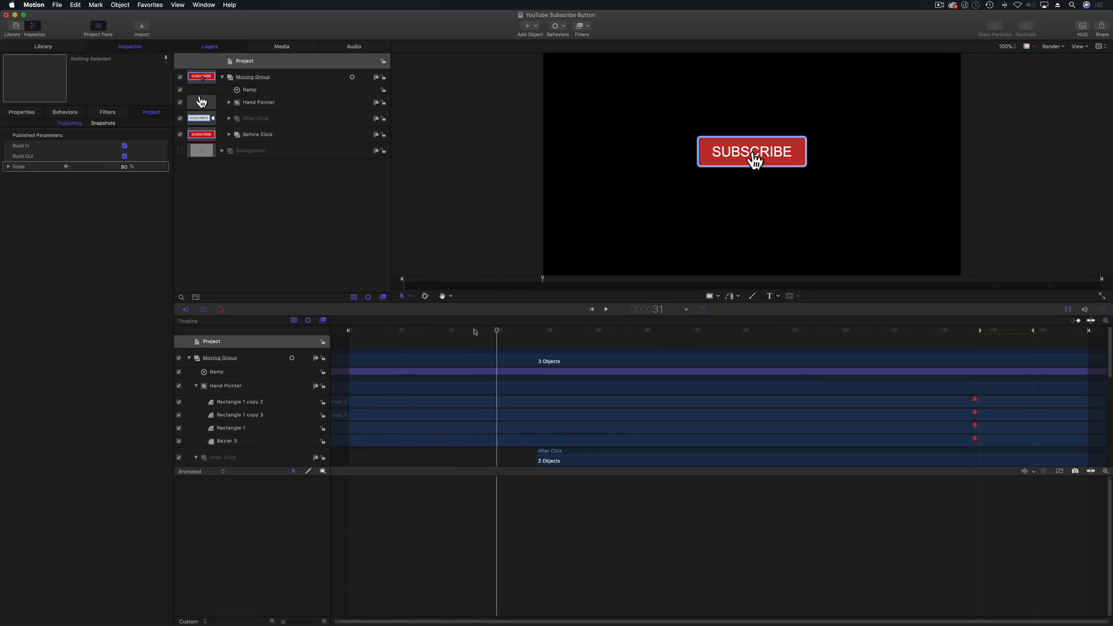
- Apply Moving Group's Ramp behavior to the group's Y position
left_click(252, 91)
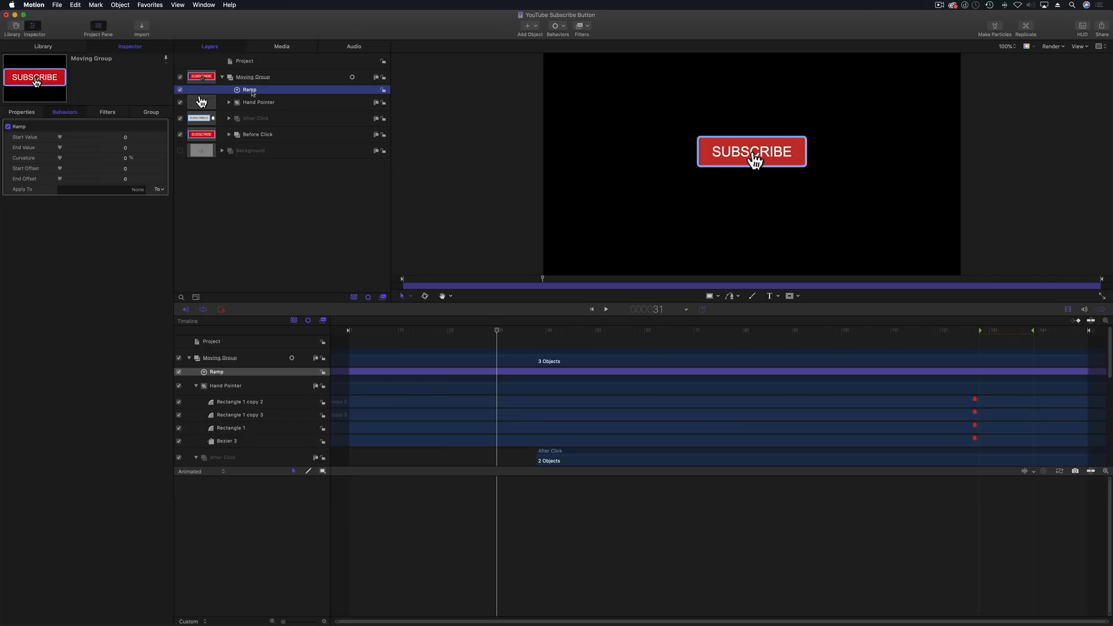
left_click(159, 190)
mouse_move(166, 205)
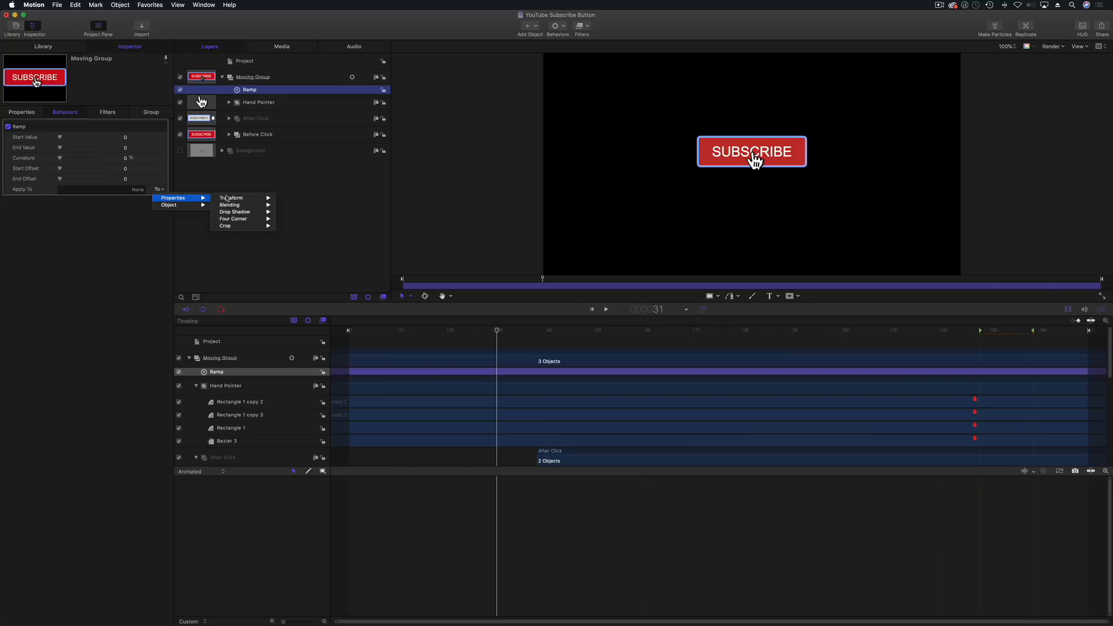
mouse_move(235, 198)
mouse_move(301, 198)
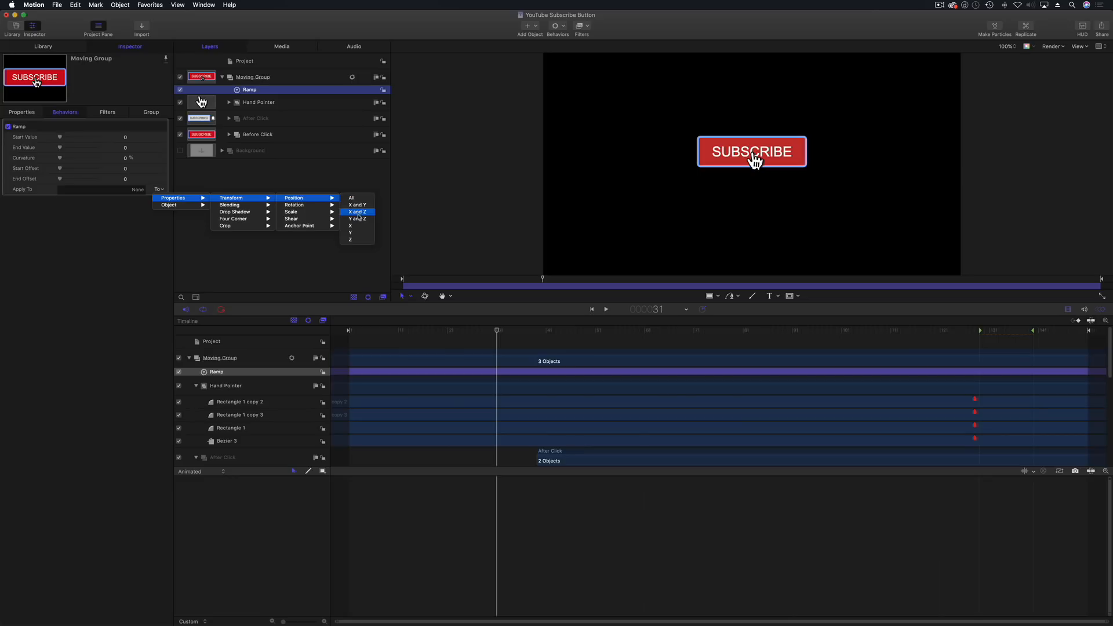
left_click(351, 233)
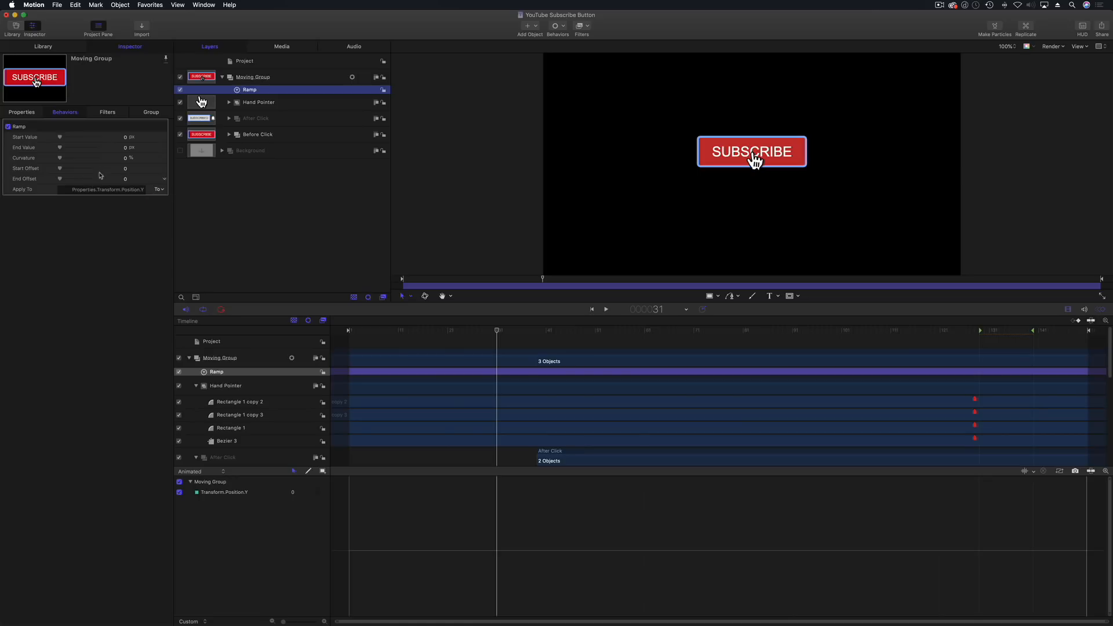
- Set the Ramp behavior's Start Value to -1080 px and scrub to frame 57 to check the motion
left_click(125, 139)
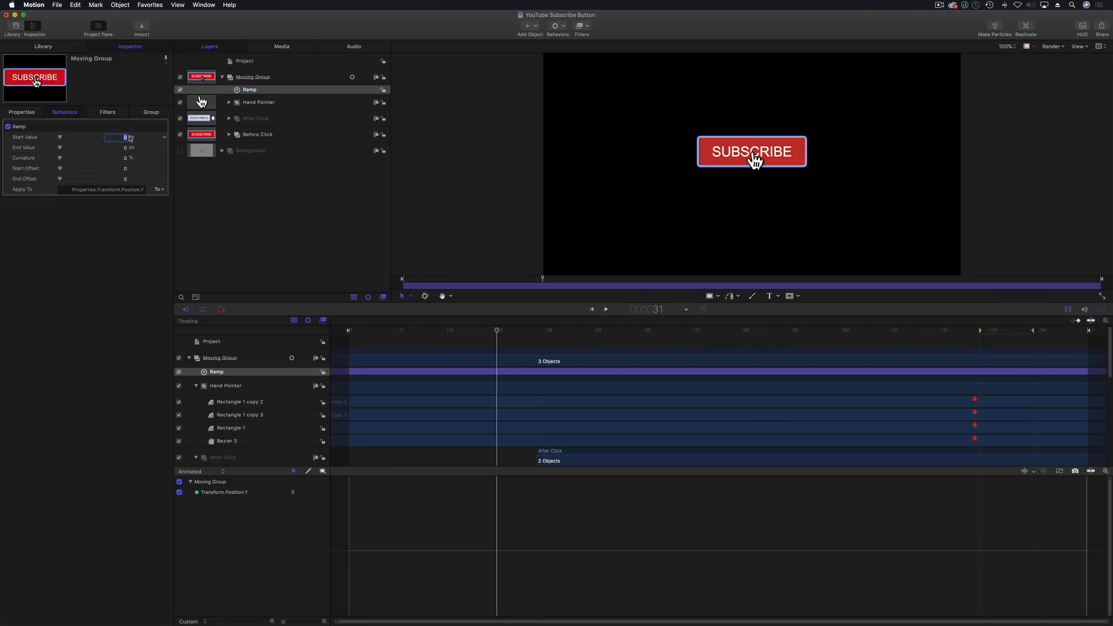
left_click_drag(125, 138, 126, 131)
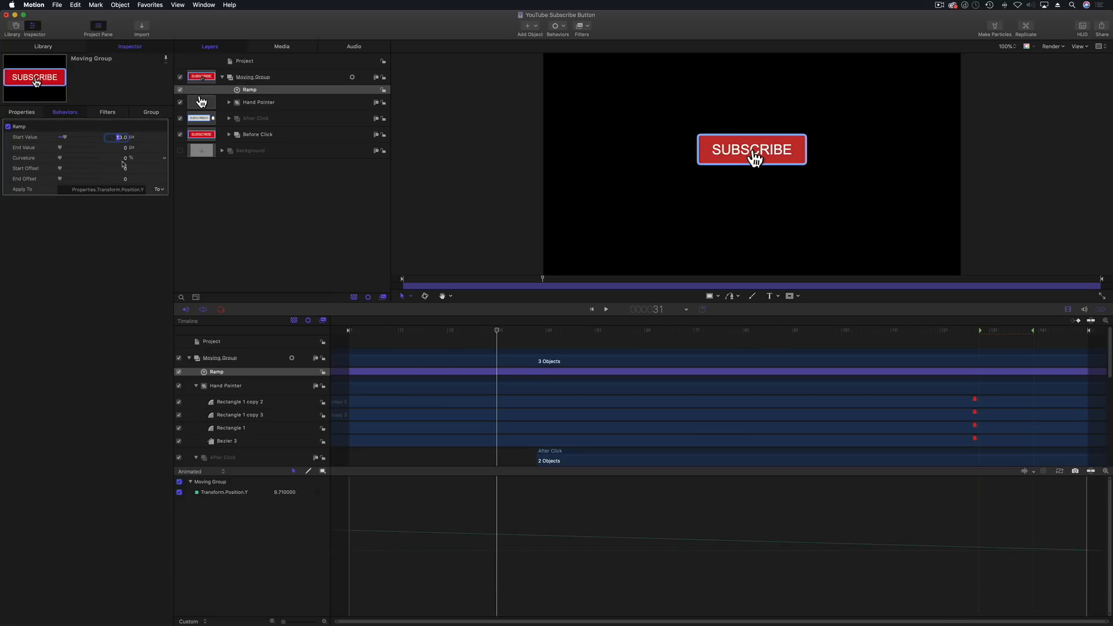
left_click(114, 137)
type("-1080")
key("Return")
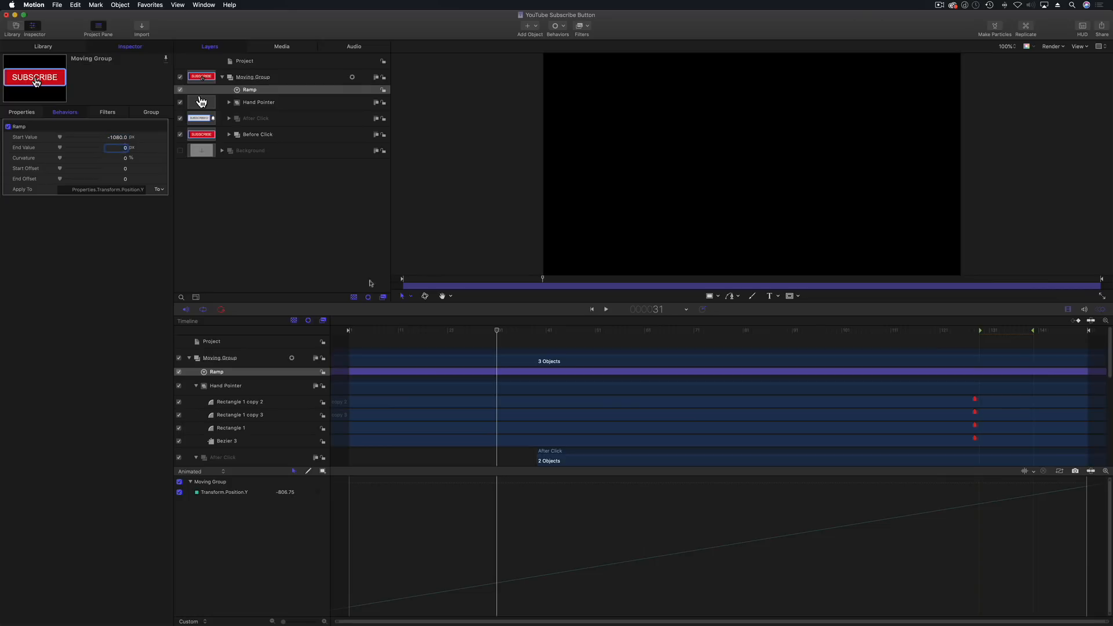
left_click_drag(380, 331, 624, 339)
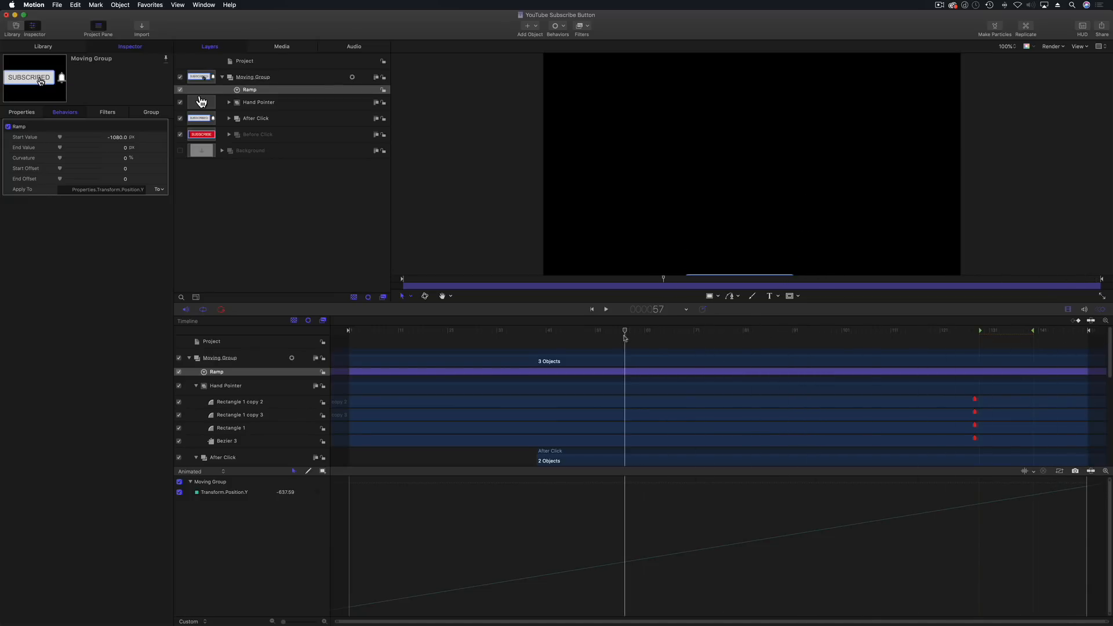
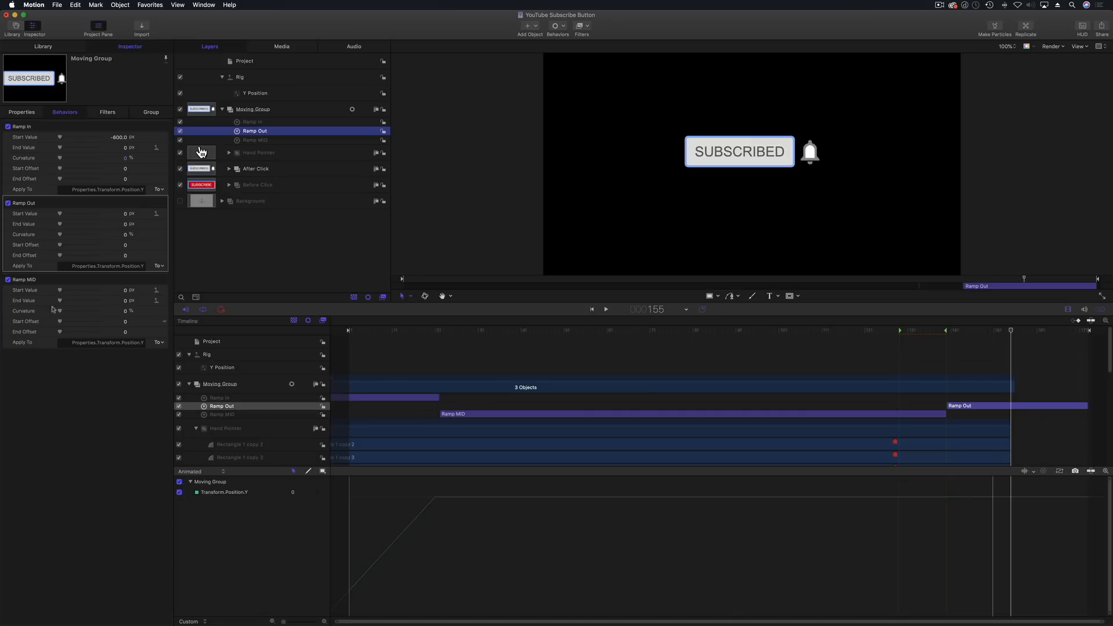
- Try an End Value of -600 px on Ramp MID, undo it, and reorder Ramp Out below Ramp MID
left_click(125, 301)
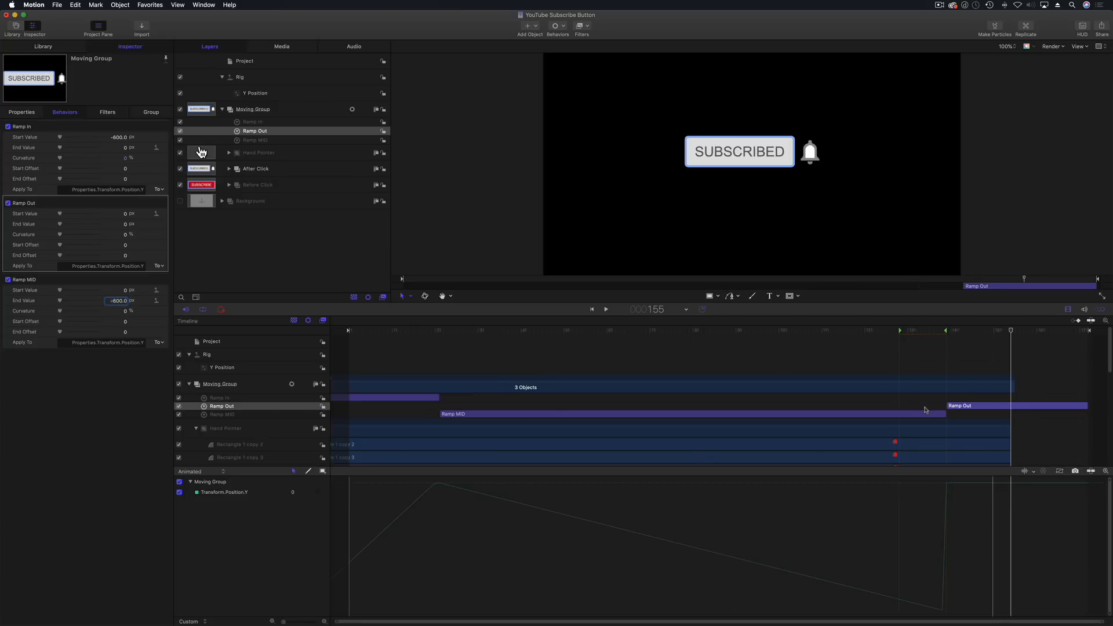
key("super+z")
left_click_drag(38, 207, 104, 305)
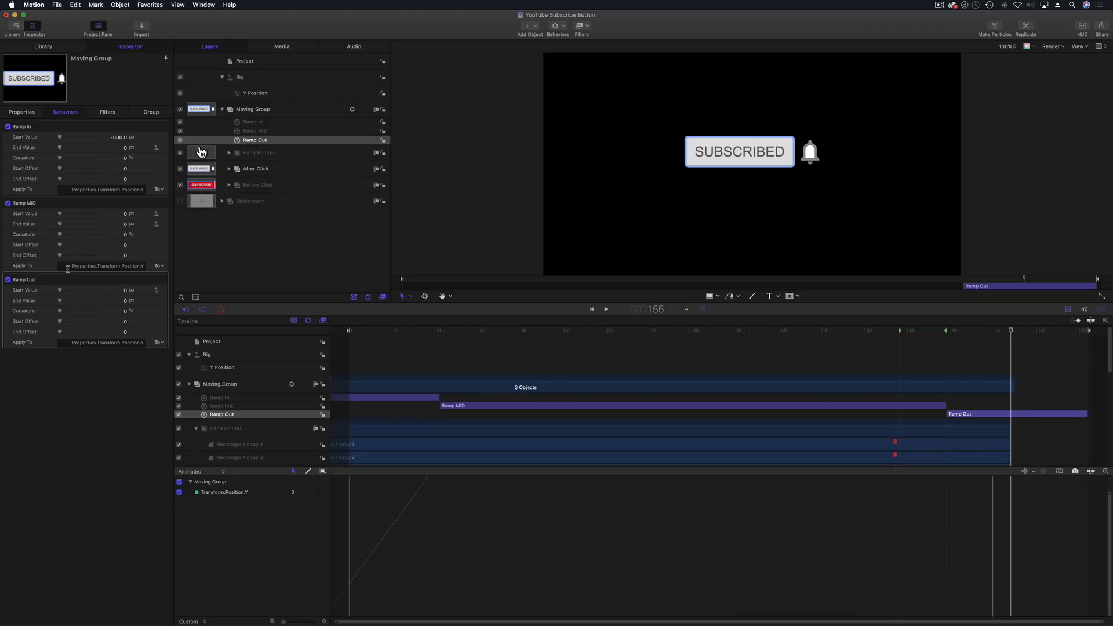
- Set Ramp Out's End Value to -600 px and preview the animation from frame 1, checking the exit at frame 148
left_click(125, 301)
key("Return")
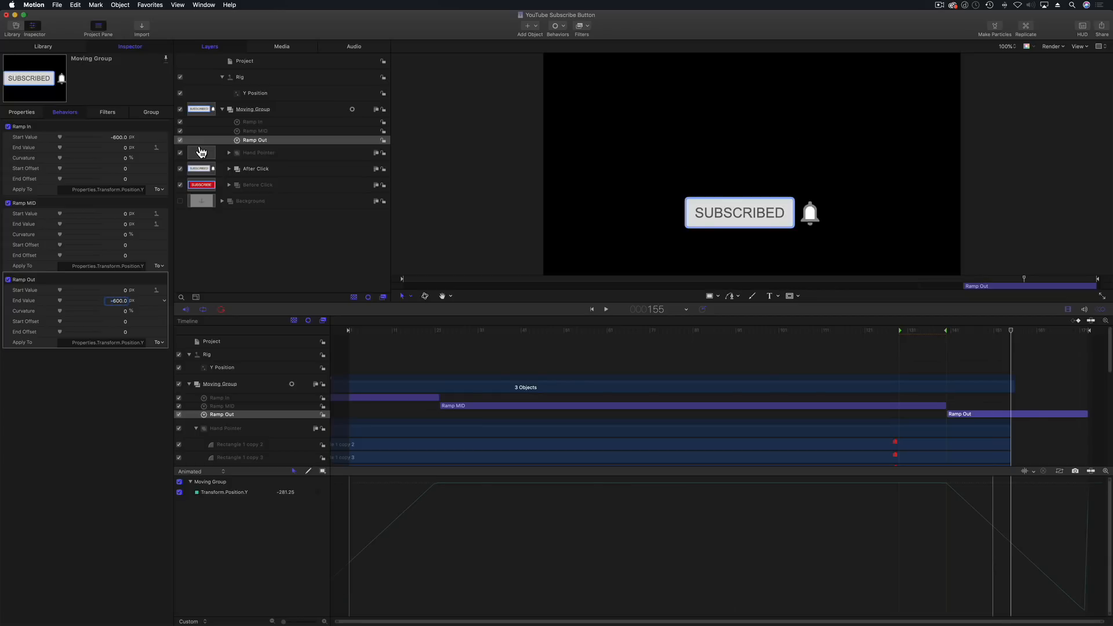
left_click_drag(374, 329, 336, 332)
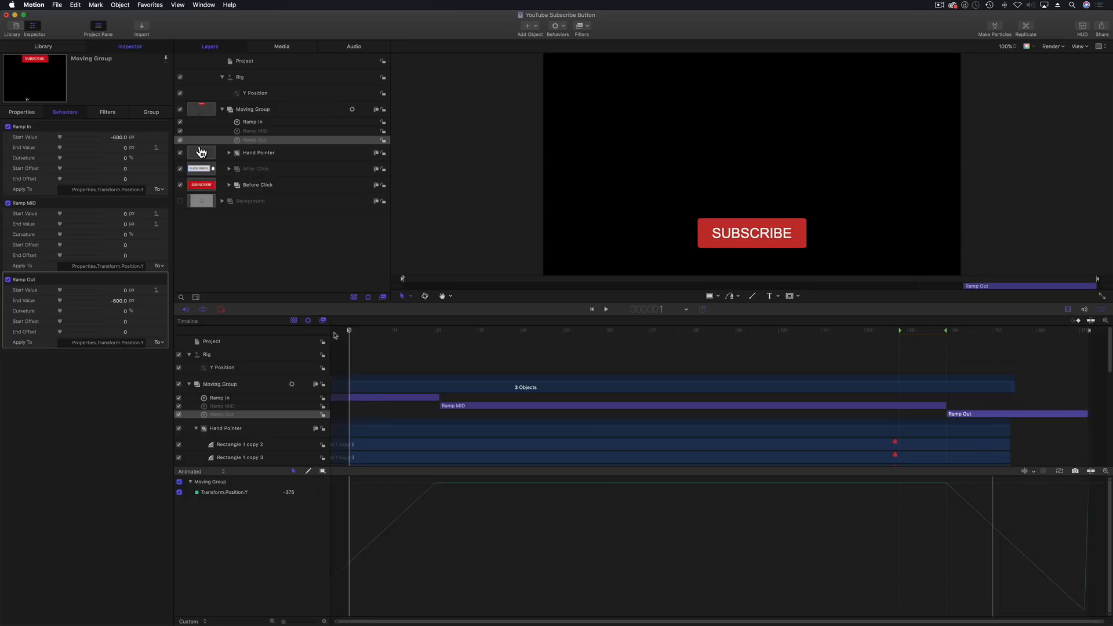
key("space")
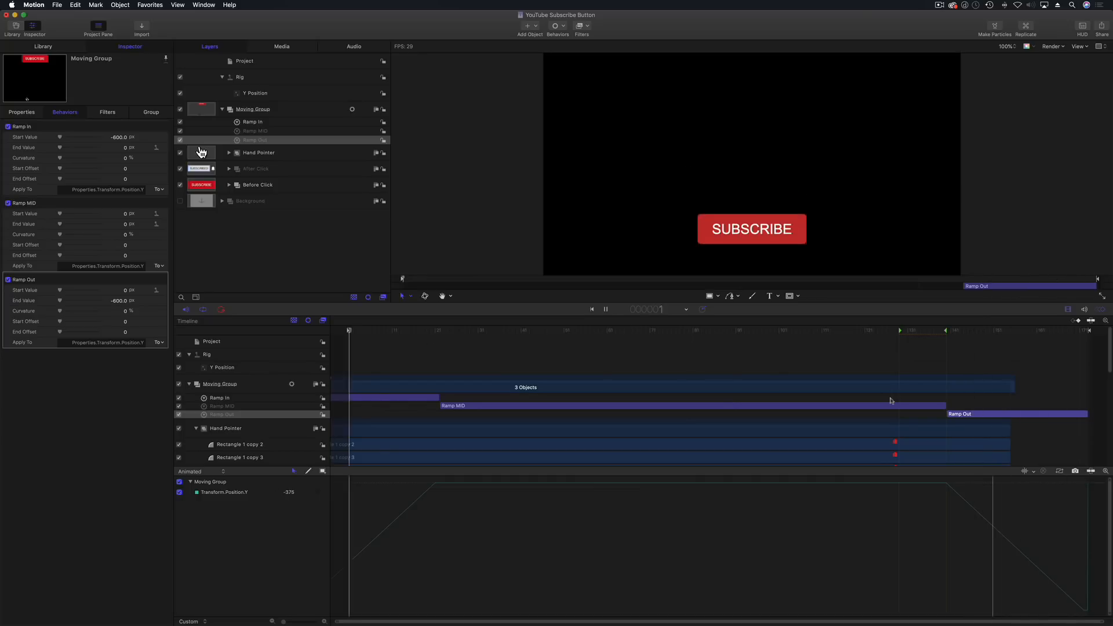
left_click_drag(913, 330, 981, 345)
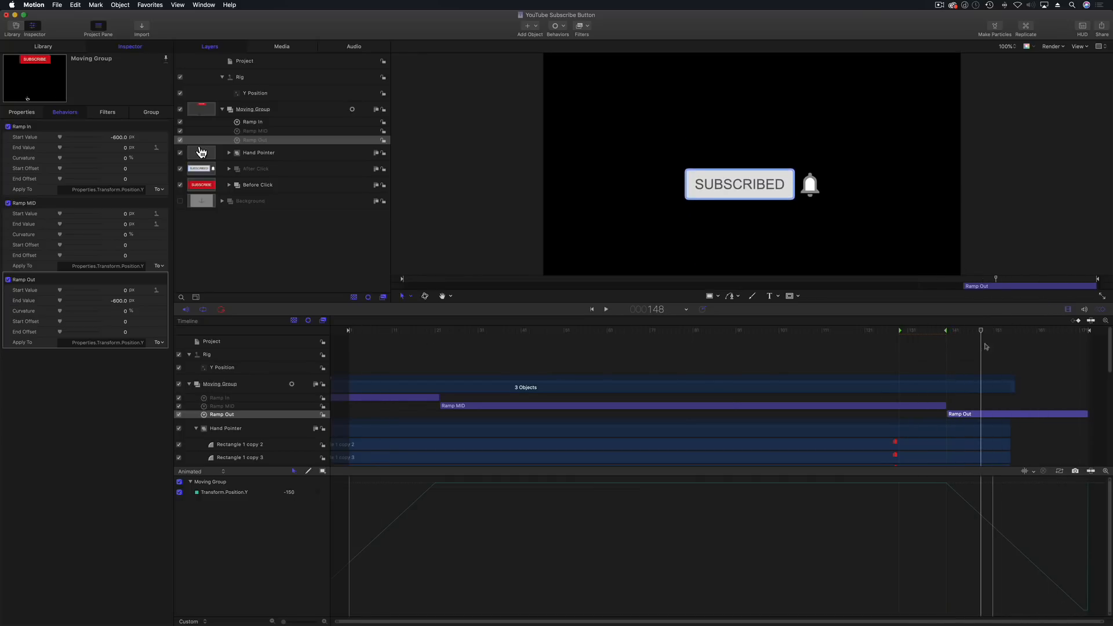
- Extend Moving Group and its Hand Pointer and other contents beyond the project's end, and check frame 173
left_click_drag(1014, 383, 1111, 384)
left_click_drag(1006, 428, 1110, 427)
left_click_drag(977, 331, 1081, 350)
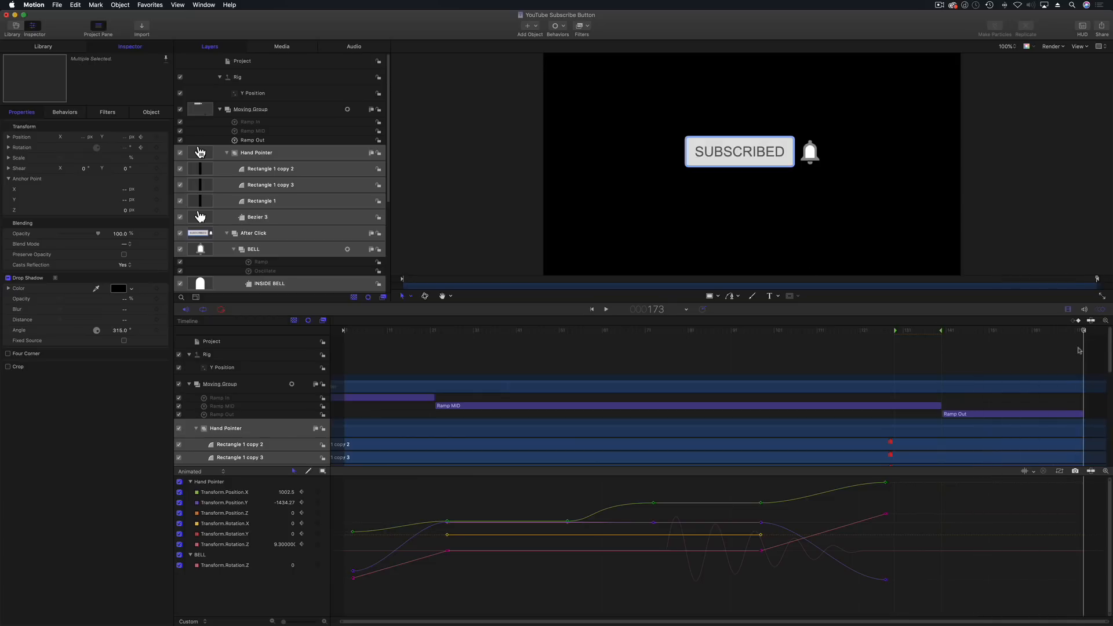
- Try extending Ramp Out slightly past the project's last frame, trim it back, and check frame 173
left_click(1080, 416)
left_click_drag(1082, 414, 1086, 413)
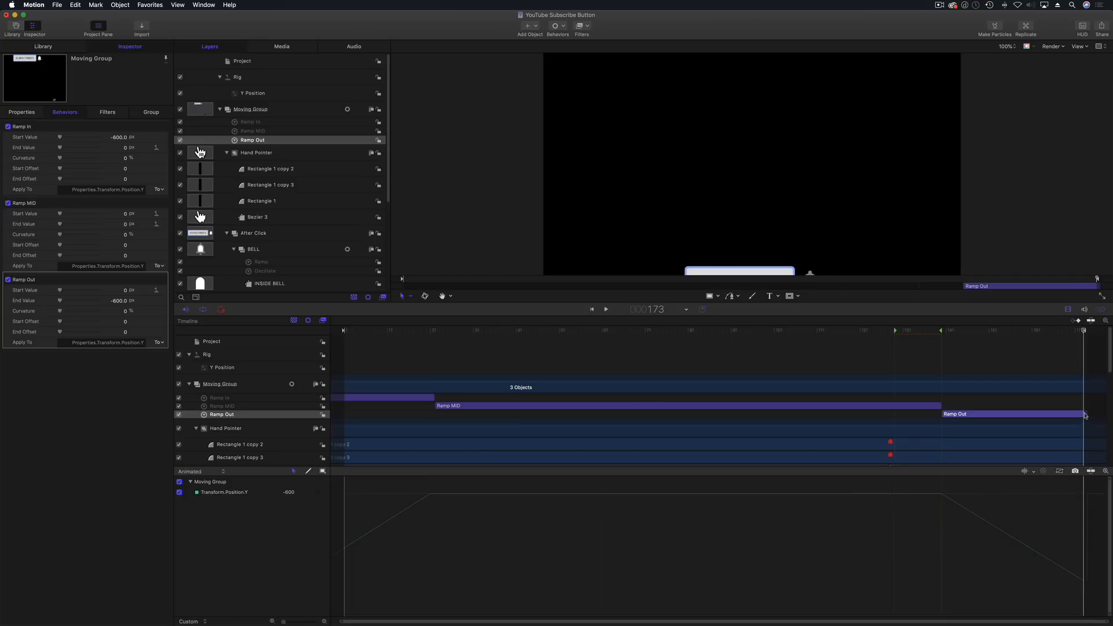
left_click_drag(1088, 413, 1082, 412)
left_click_drag(1058, 331, 1087, 331)
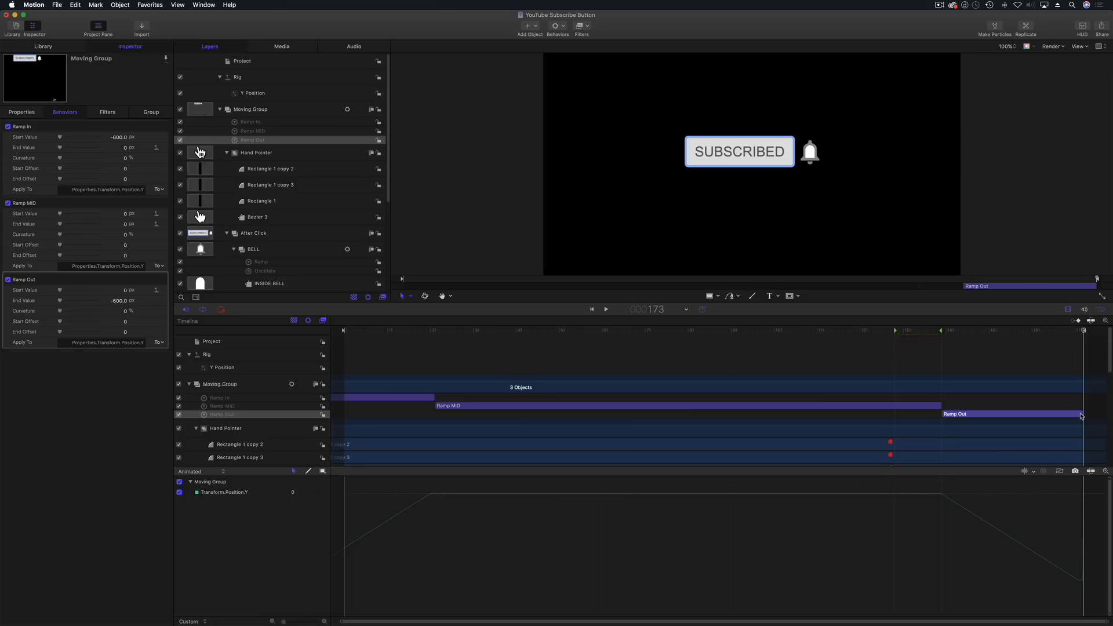
- Try lengthening Ramp Out past the project end again, undo its trim, and shorten it to end at frame 171
left_click_drag(284, 623, 340, 624)
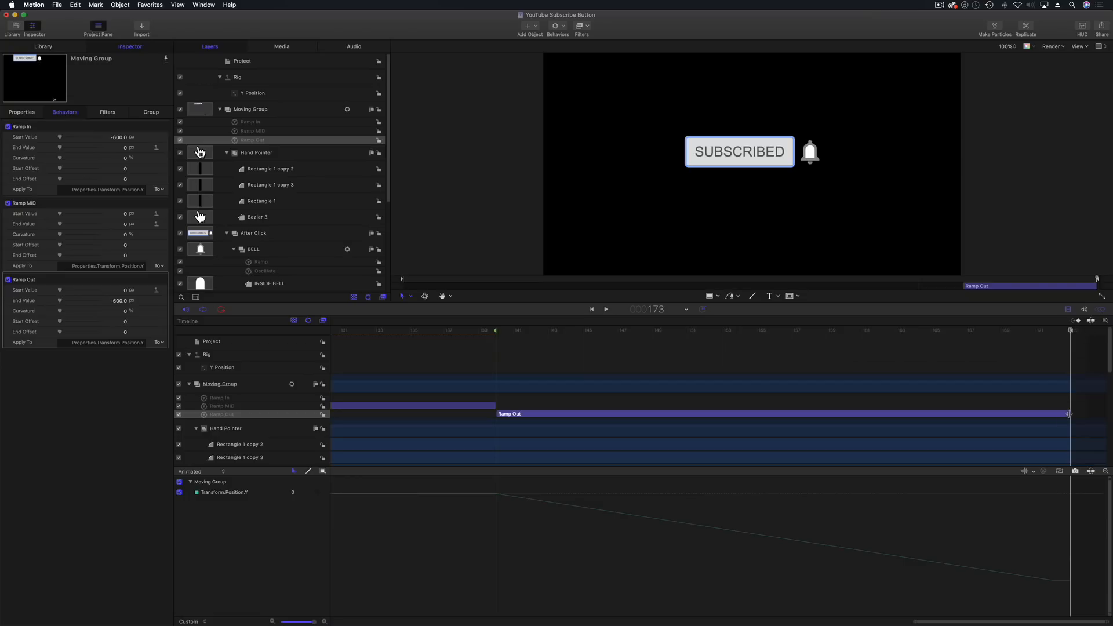
left_click_drag(1070, 414, 1081, 414)
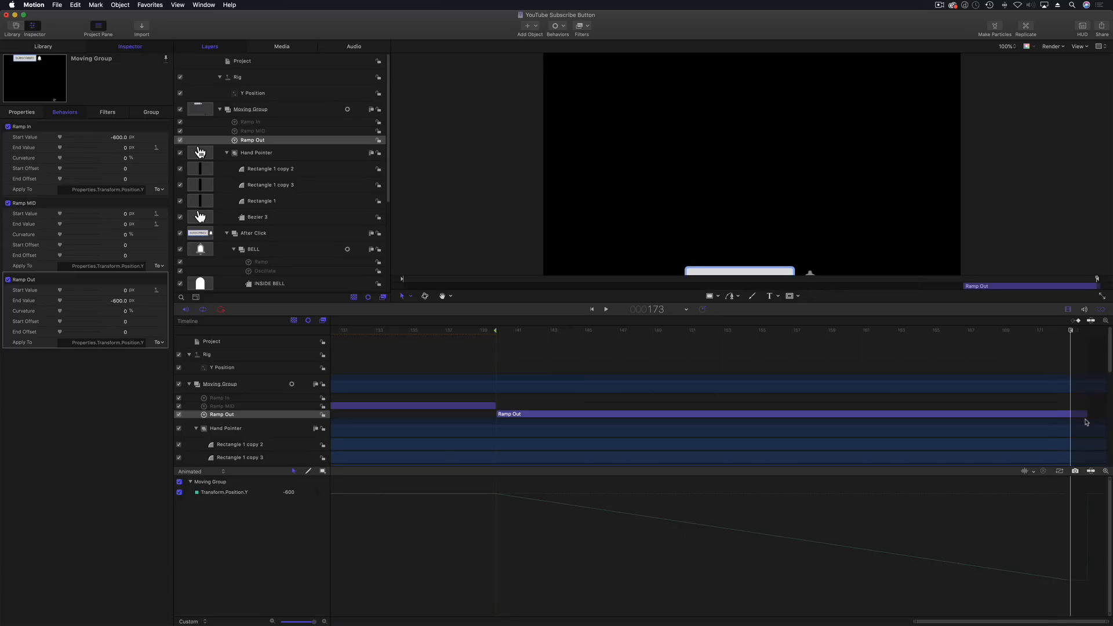
left_click_drag(1086, 413, 1075, 414)
left_click_drag(1071, 332, 1064, 333)
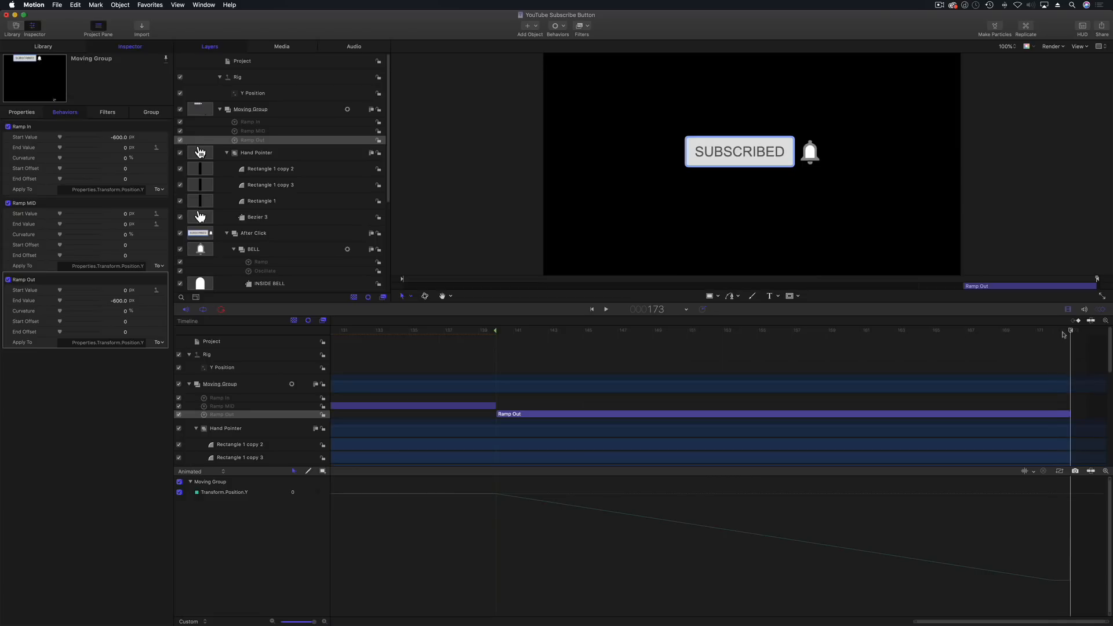
key("super+z")
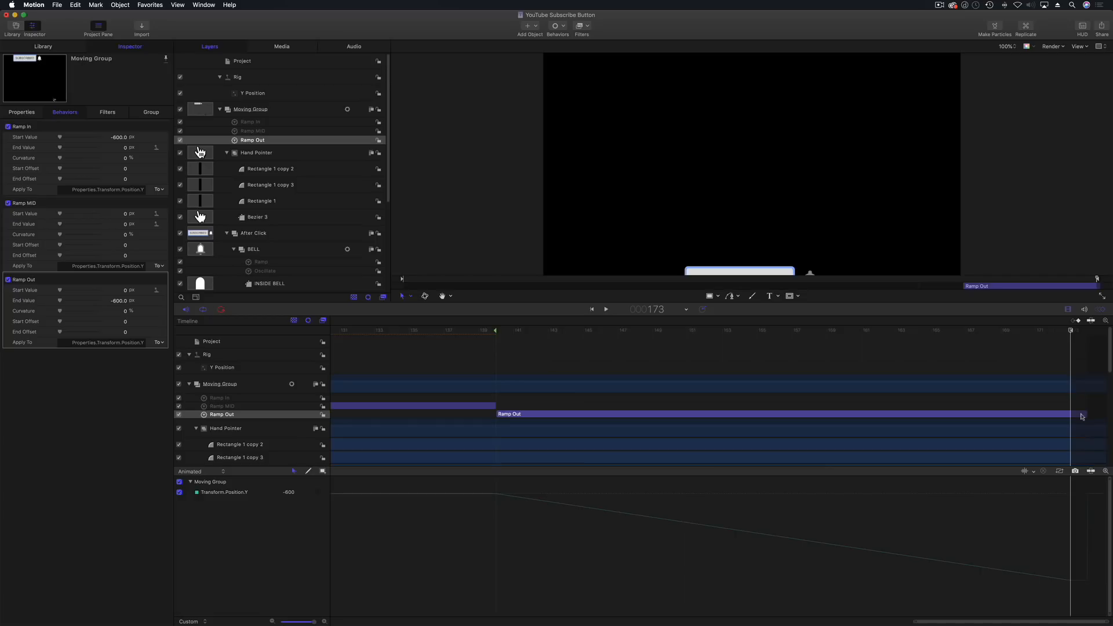
left_click_drag(1086, 413, 1052, 414)
left_click(1035, 332)
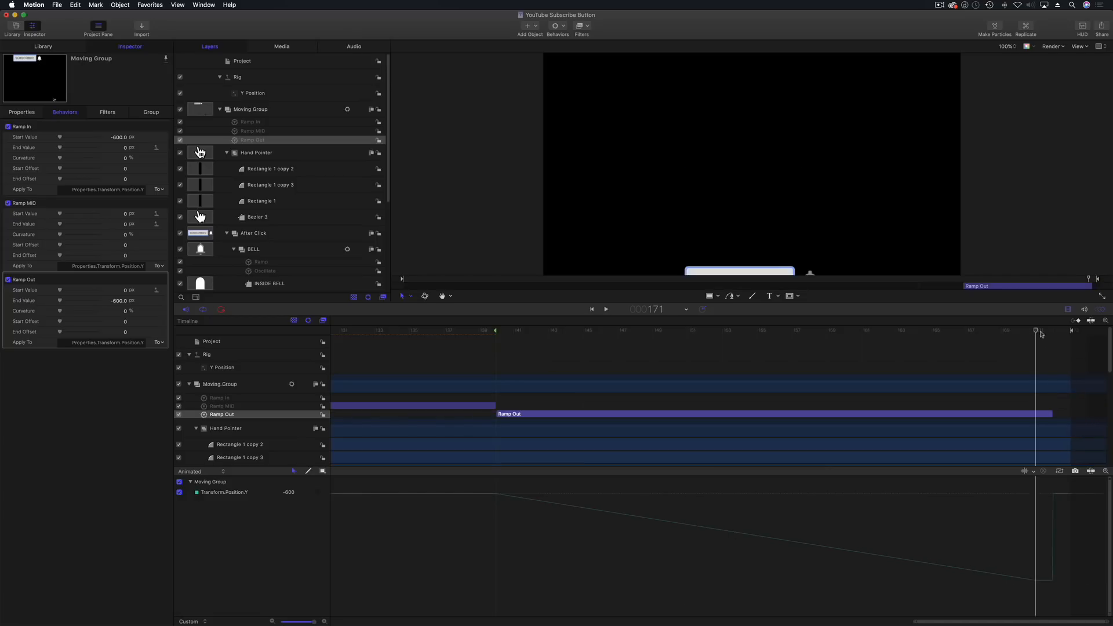
- Trim the contents of Moving Group to end at frame 172 and extend Ramp Out to the same end point
left_click_drag(1041, 334, 1049, 335)
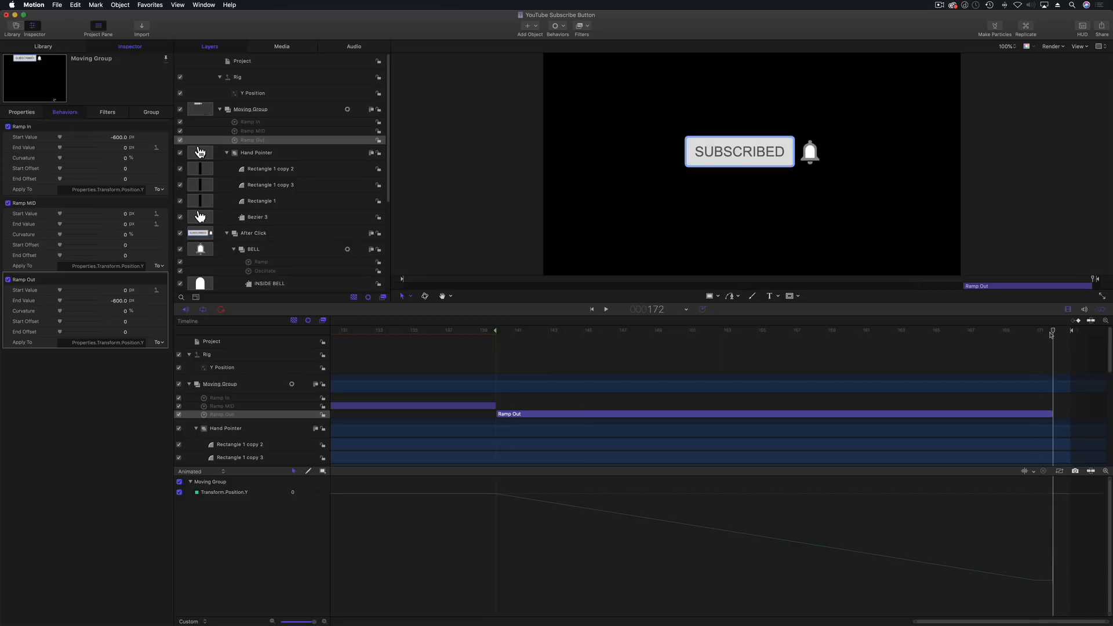
left_click(1058, 380)
key("o")
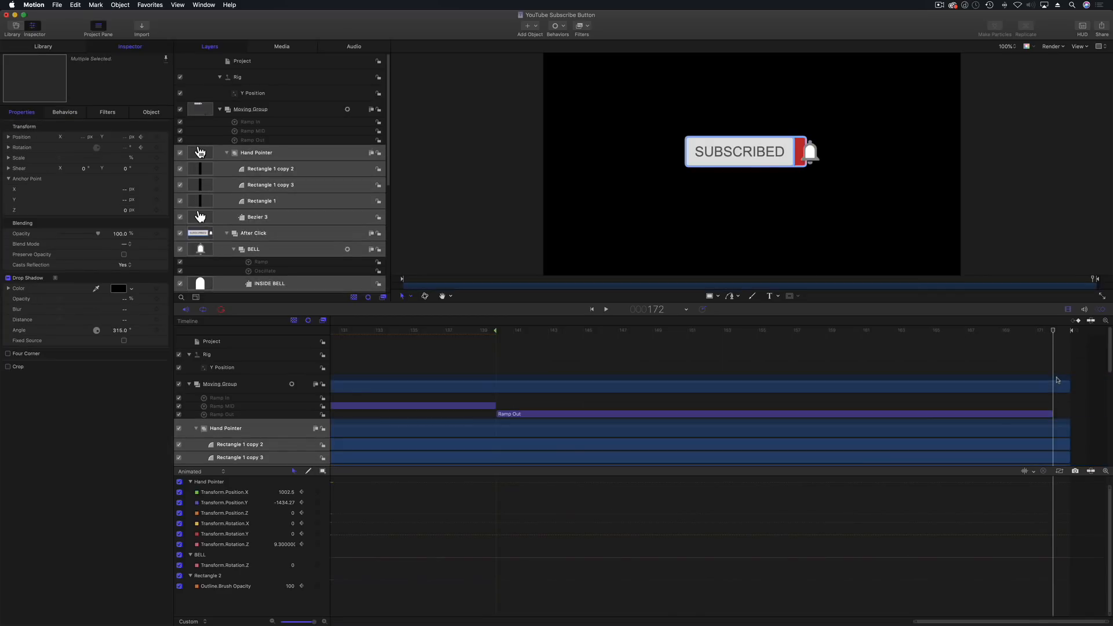
left_click_drag(1053, 415, 1071, 414)
left_click(1071, 331)
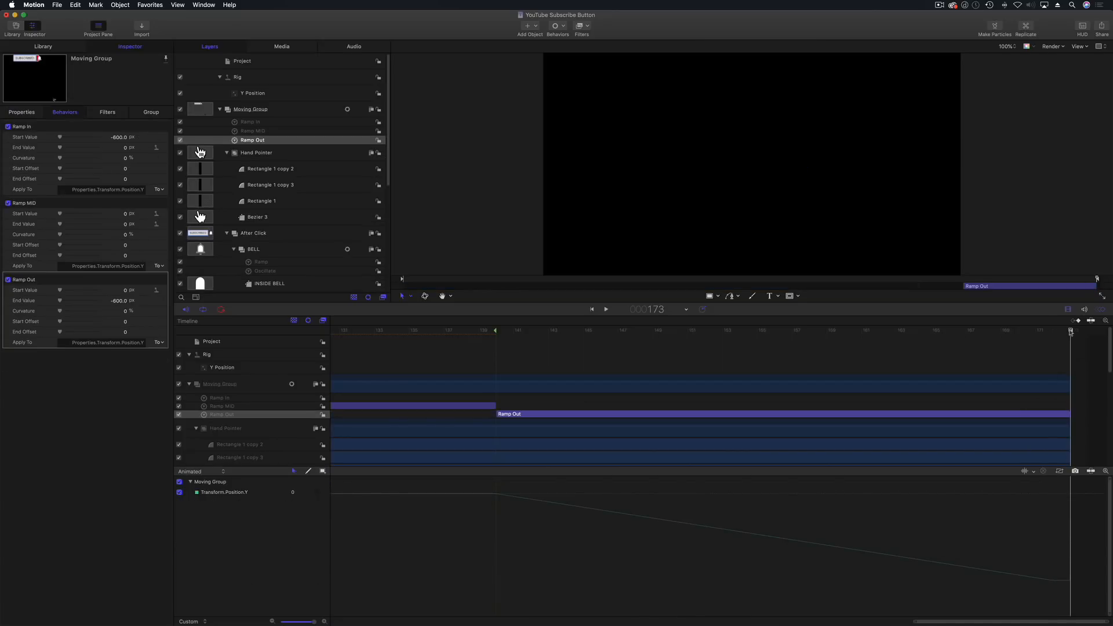
- Scrub back through the animation from the end to frame 41 to check which button layers show
left_click_drag(1062, 333, 705, 361)
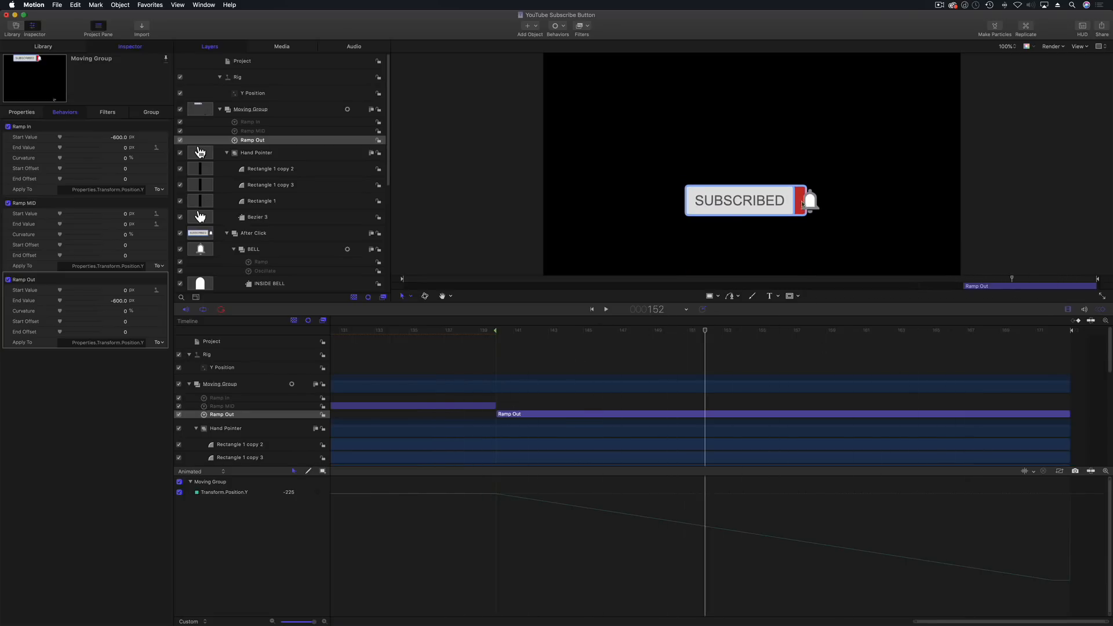
left_click_drag(314, 624, 265, 623)
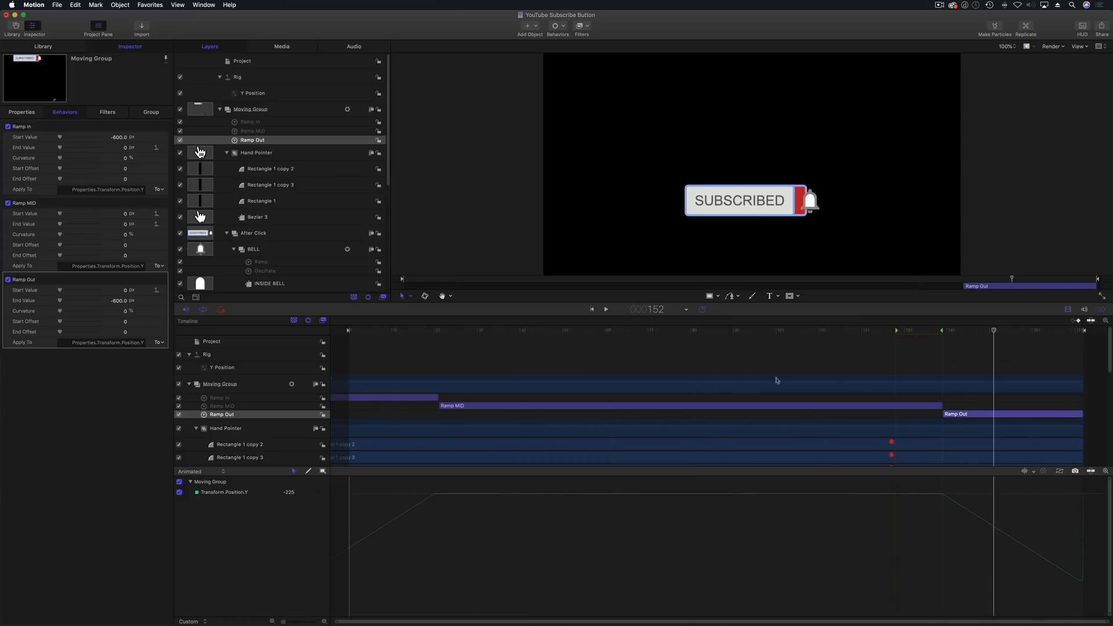
left_click_drag(832, 331, 520, 346)
- Trim the Before Click group to end where the After Click group begins, check frame 21, and save the project
scroll(257, 227, "down", 2)
scroll(256, 227, "down", 8)
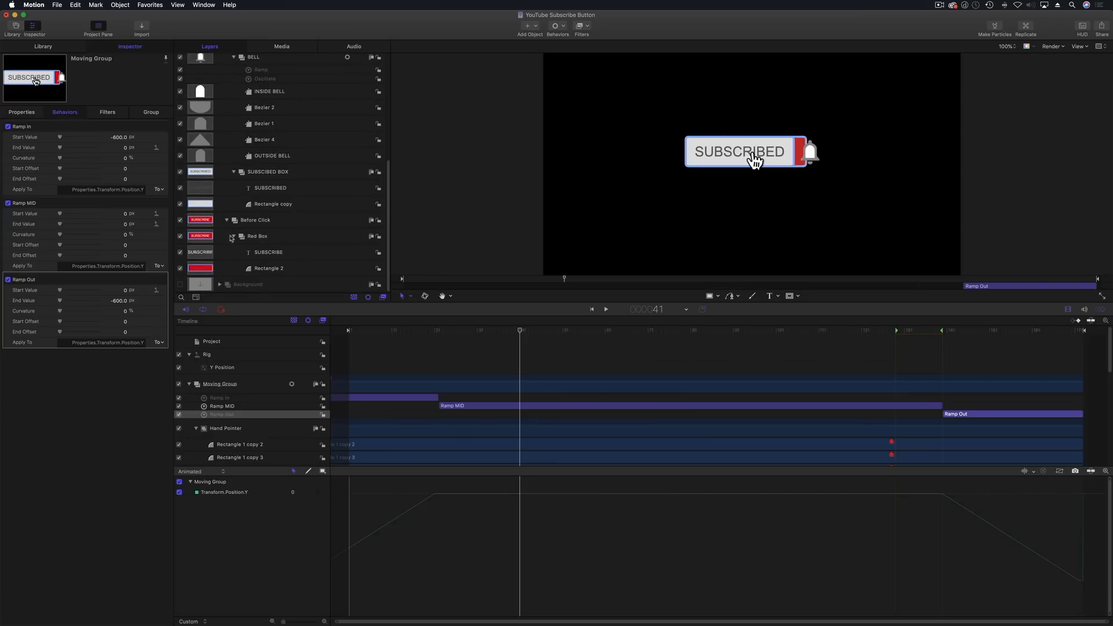
left_click(263, 238)
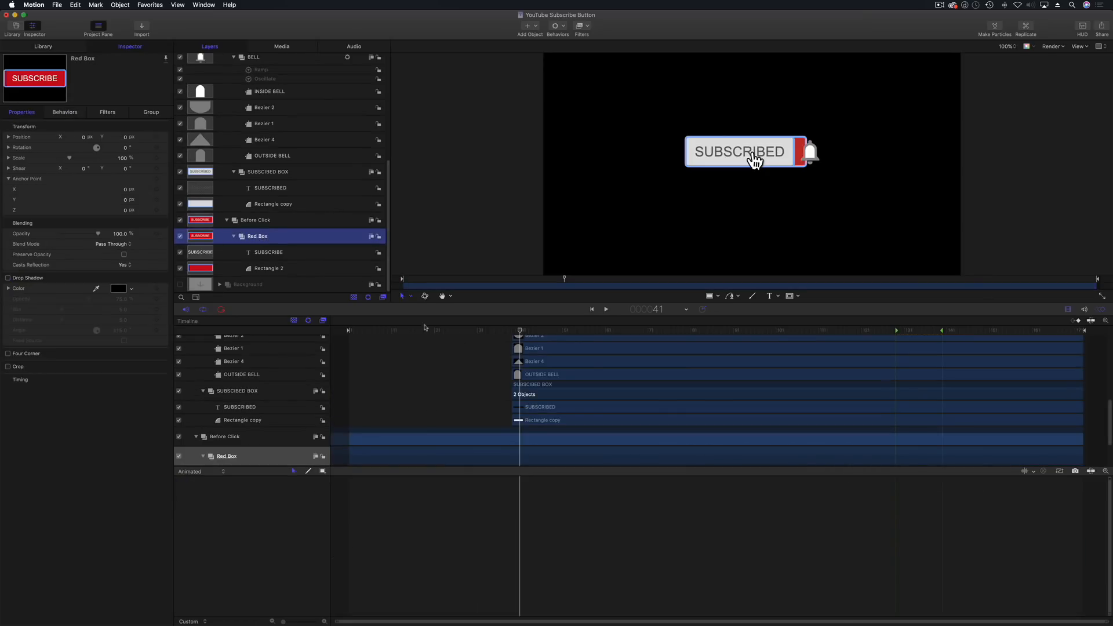
left_click_drag(548, 466, 550, 527)
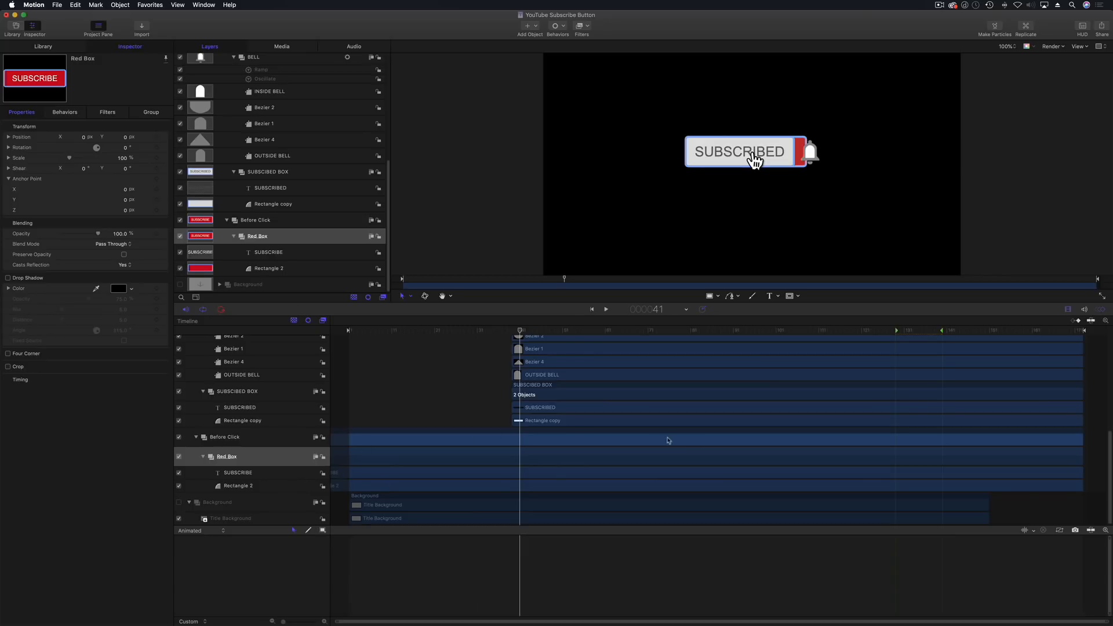
left_click_drag(1082, 438, 513, 444)
left_click_drag(497, 334, 434, 352)
left_click(57, 4)
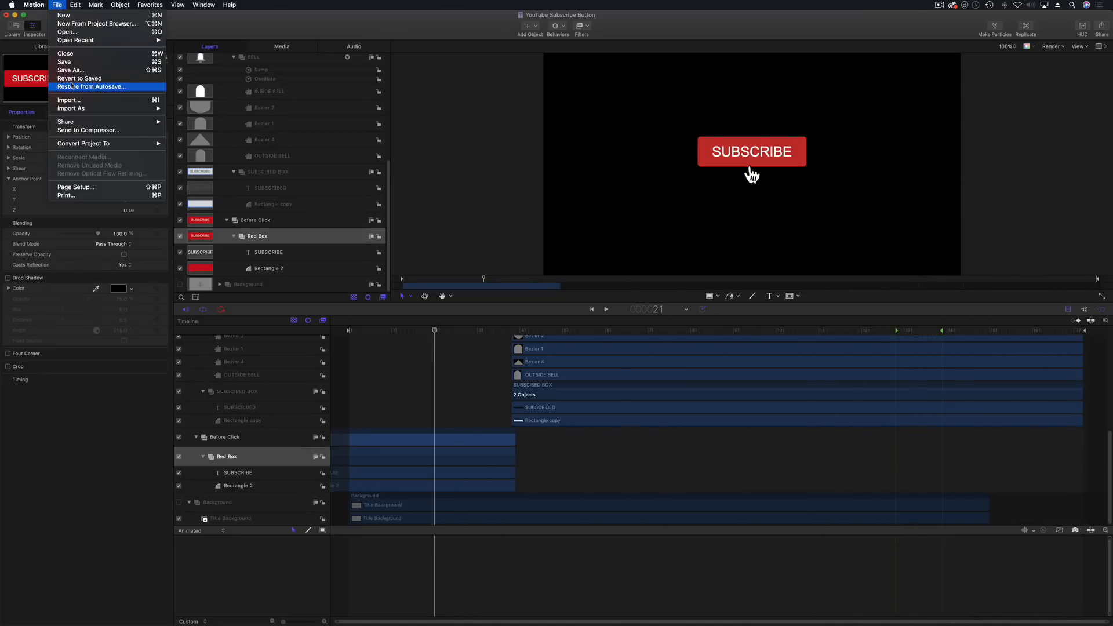
left_click(72, 65)
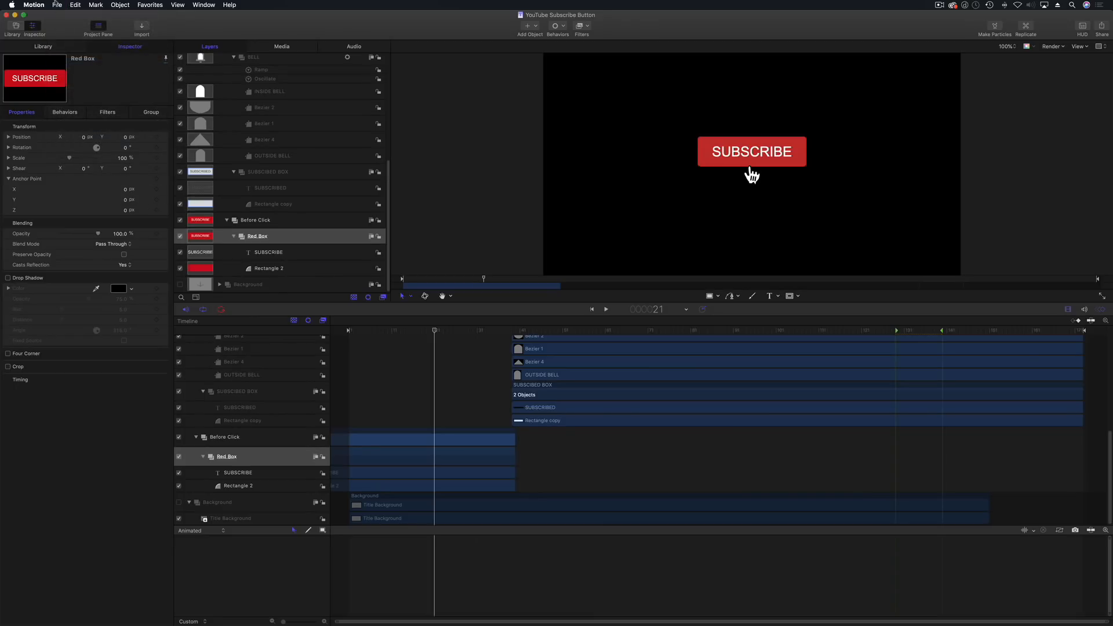
- Collapse the Rig and Moving Group, select the Rig, and widen the Inspector until the full parameter names show
scroll(308, 221, "up", 10)
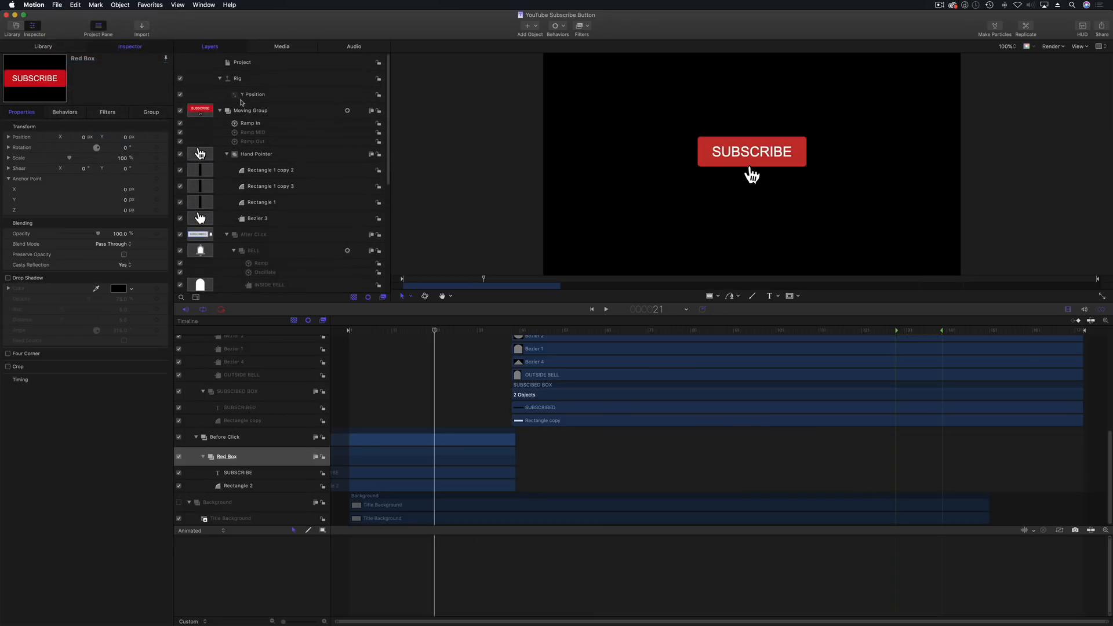
left_click(220, 79)
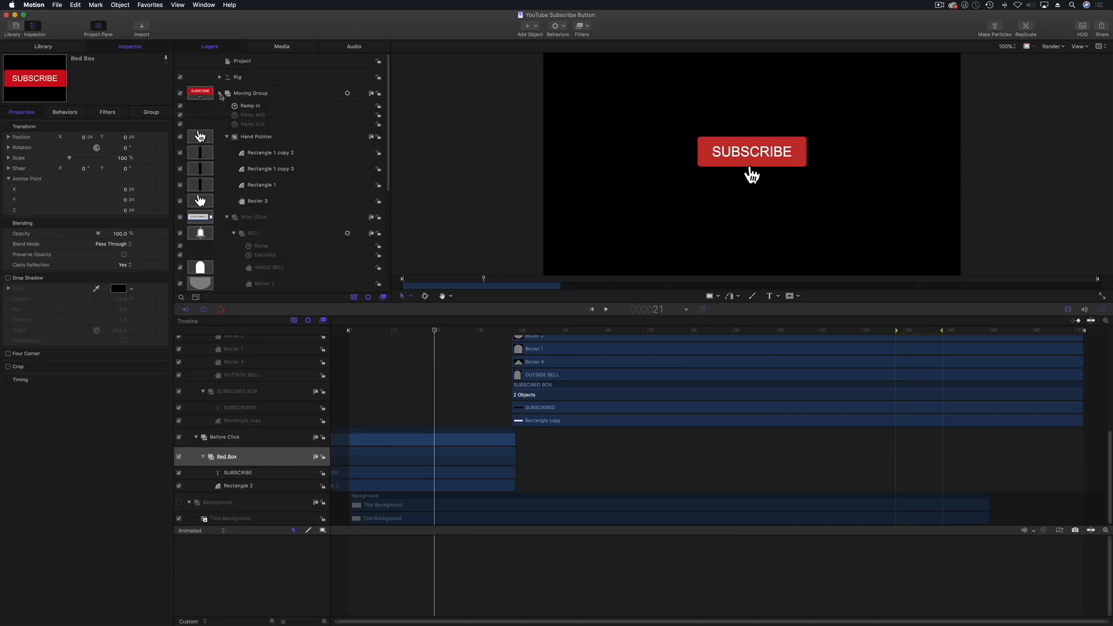
left_click(220, 93)
left_click(250, 79)
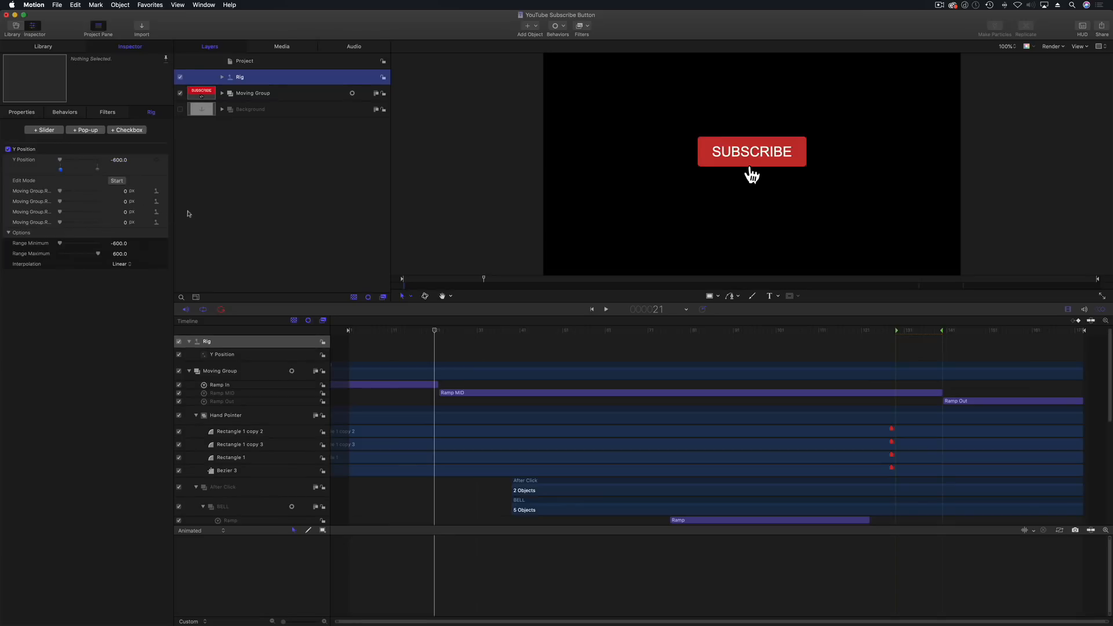
left_click_drag(174, 209, 356, 215)
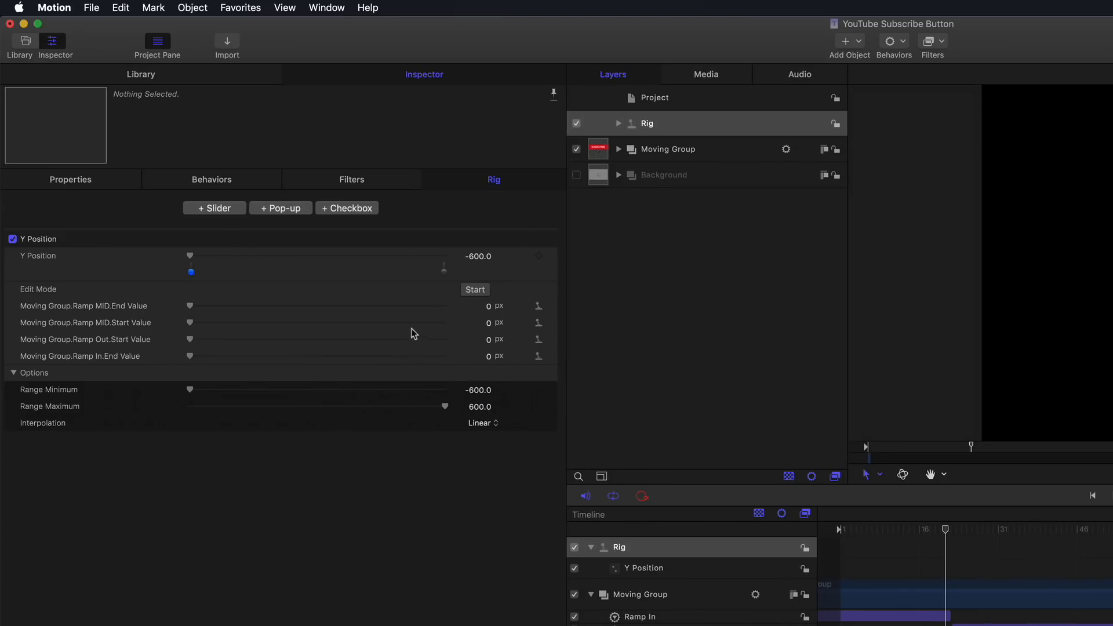
- Set the Ramp MID End and Start, Ramp Out Start and Ramp In End values to -600 px at the Y Position minimum snapshot, and check frame 74
left_click(489, 308)
double_click(490, 307)
type("-600.0")
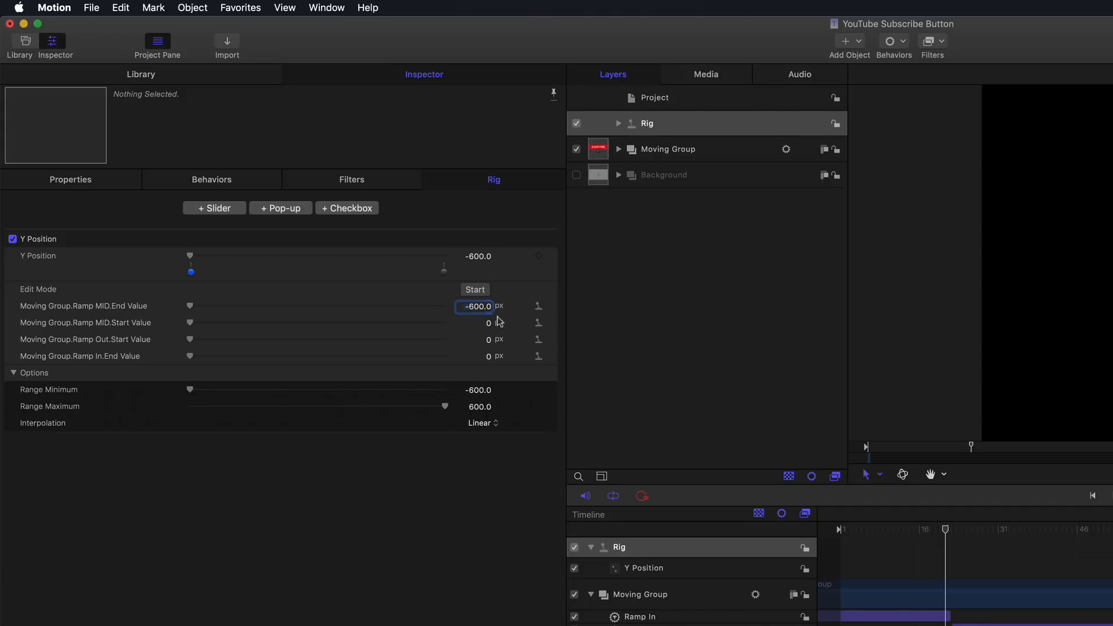
left_click(491, 328)
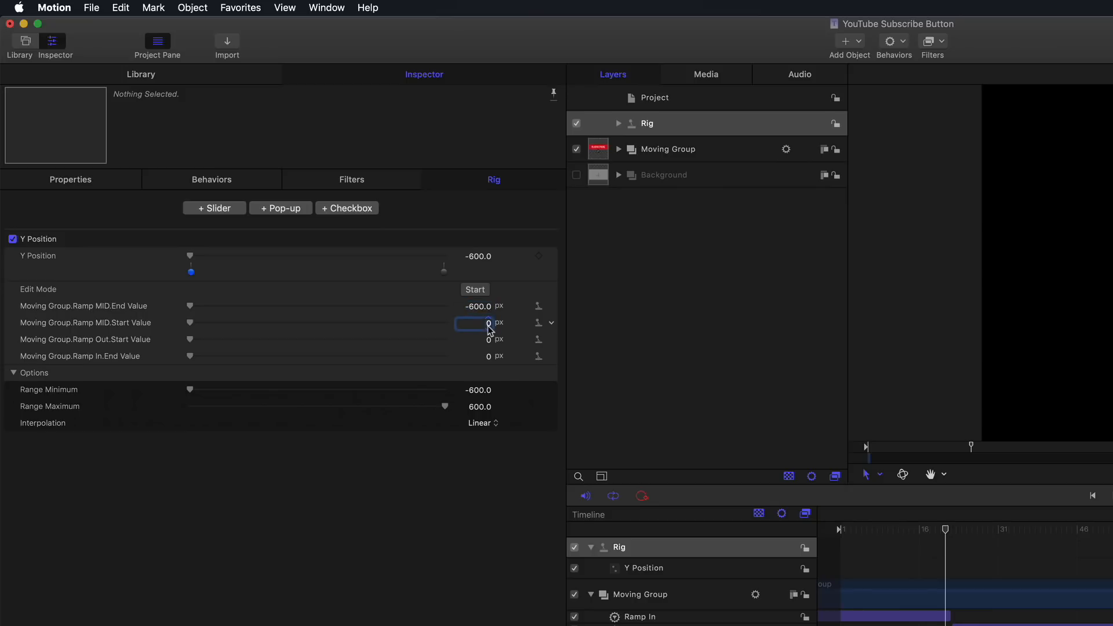
type("-600.0")
key("Tab")
type("-600")
key("Tab")
type("-600")
key("Tab")
left_click_drag(984, 332, 770, 360)
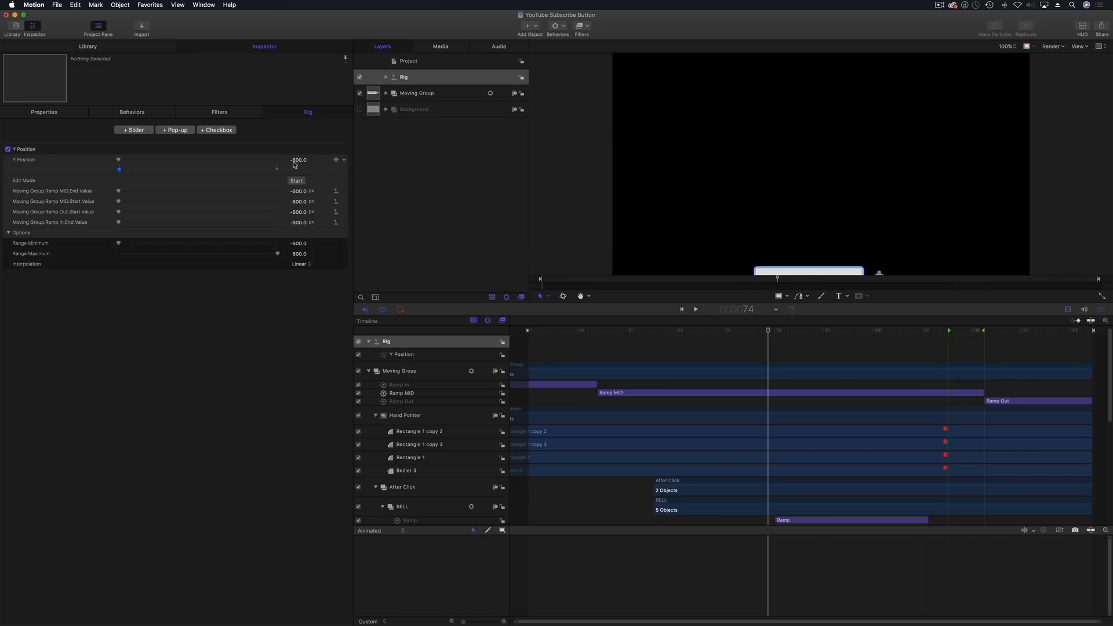
- Set the Y Position slider's range to a minimum of -700 and a maximum of 700
left_click(294, 245)
type("-700")
key("Return")
left_click(299, 254)
- Set all four Moving Group ramp values to -700 px at the slider's minimum snapshot and check frame 81
left_click(301, 192)
type("-700")
key("Return")
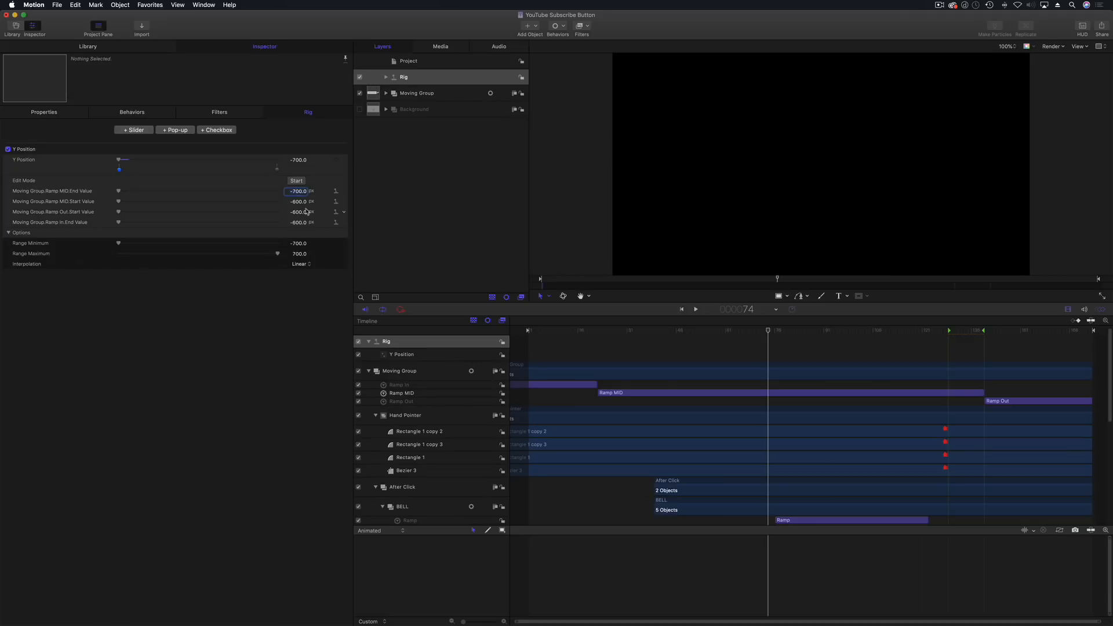
key("Tab")
type("-700")
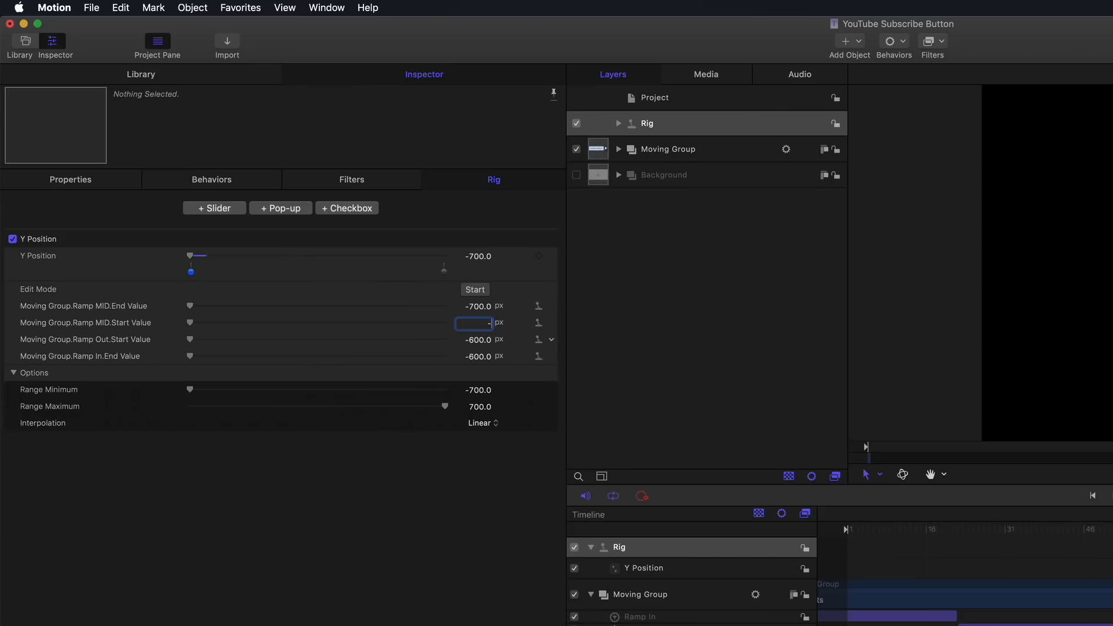
key("Tab")
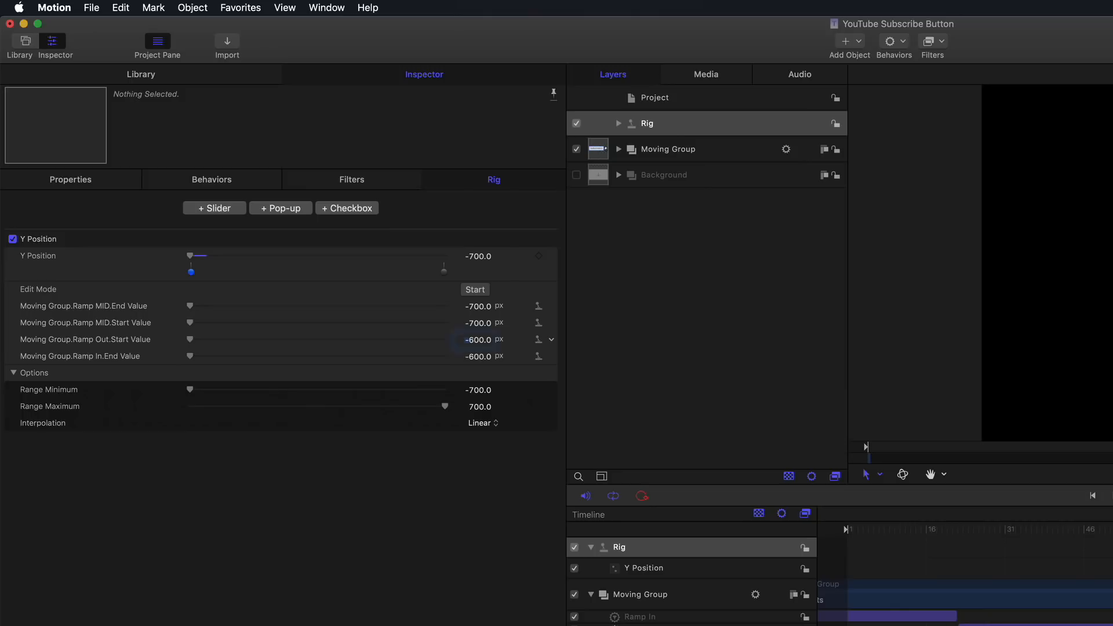
type("-700")
key("Return")
key("Tab")
type("-")
key("Return")
left_click_drag(529, 331, 791, 342)
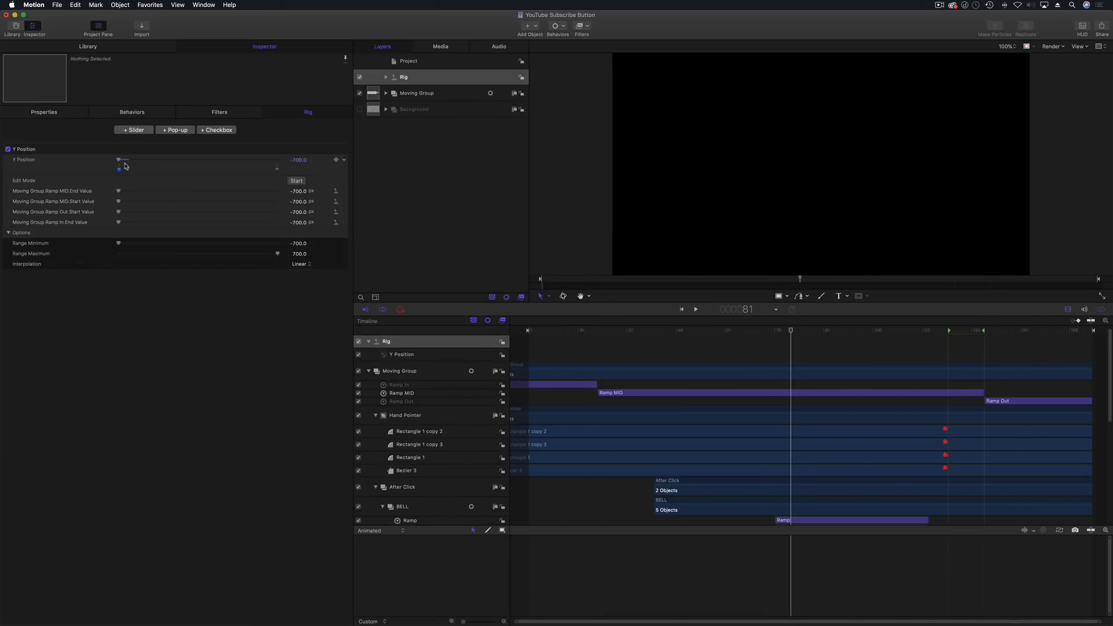
- Set the Ramp MID End Value to 700 px at the slider's maximum snapshot and enlarge the canvas area above the timeline
left_click(277, 169)
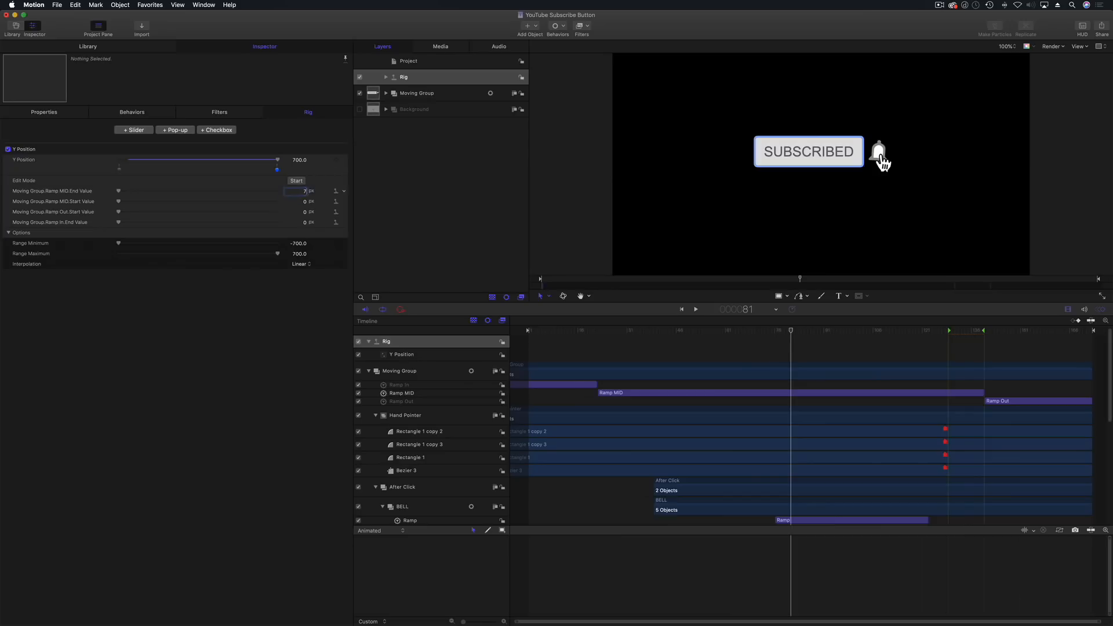
type("700")
key("Return")
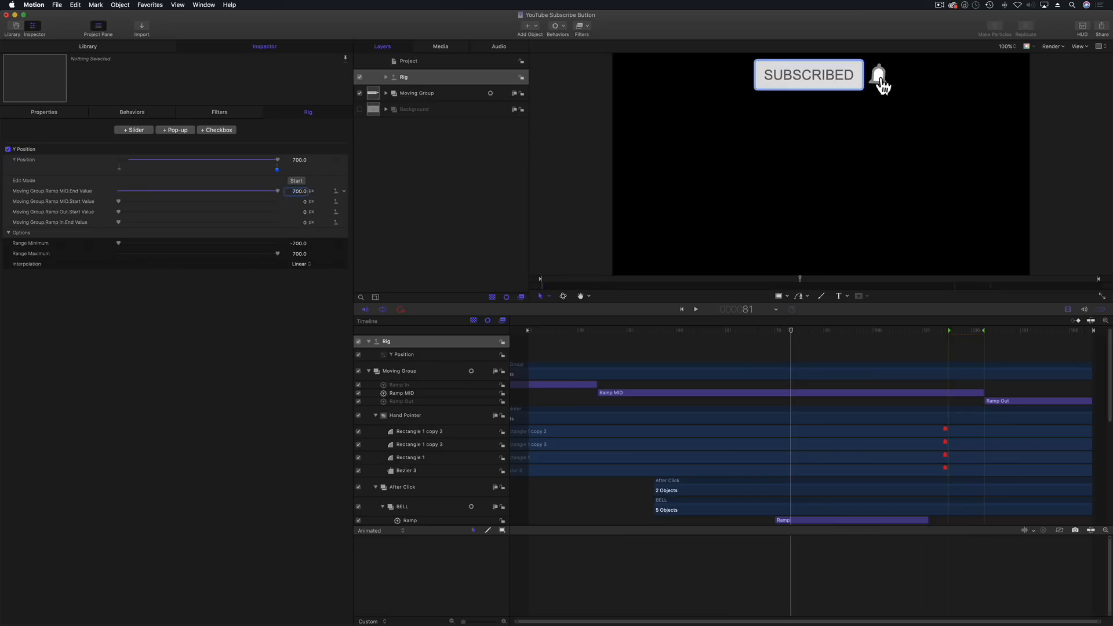
scroll(809, 129, "up", 1)
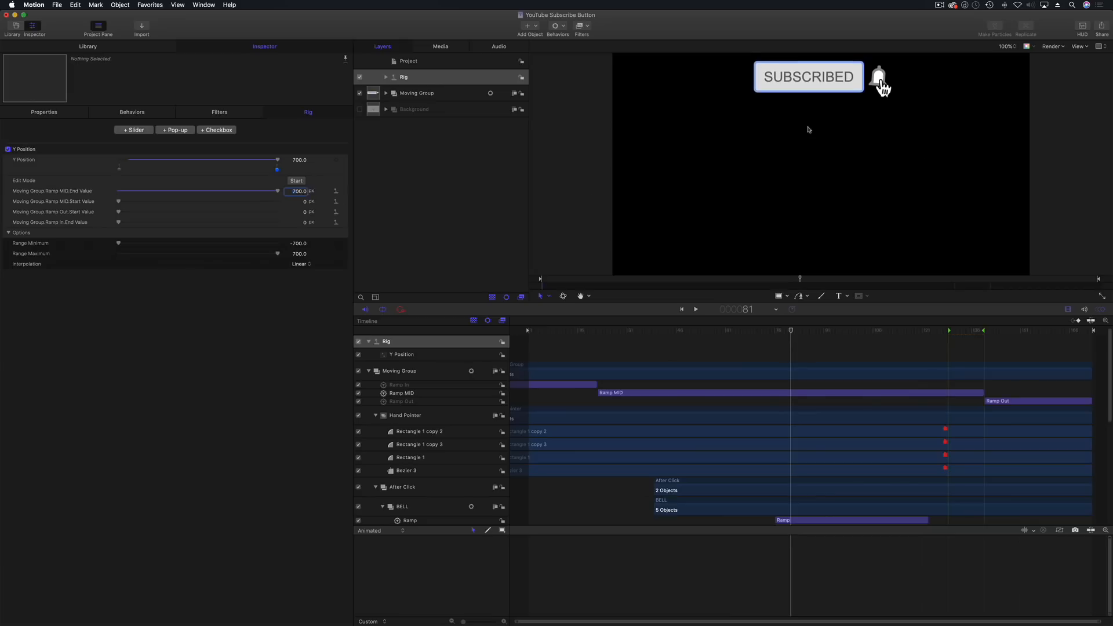
scroll(813, 162, "up", 1)
scroll(601, 151, "down", 1)
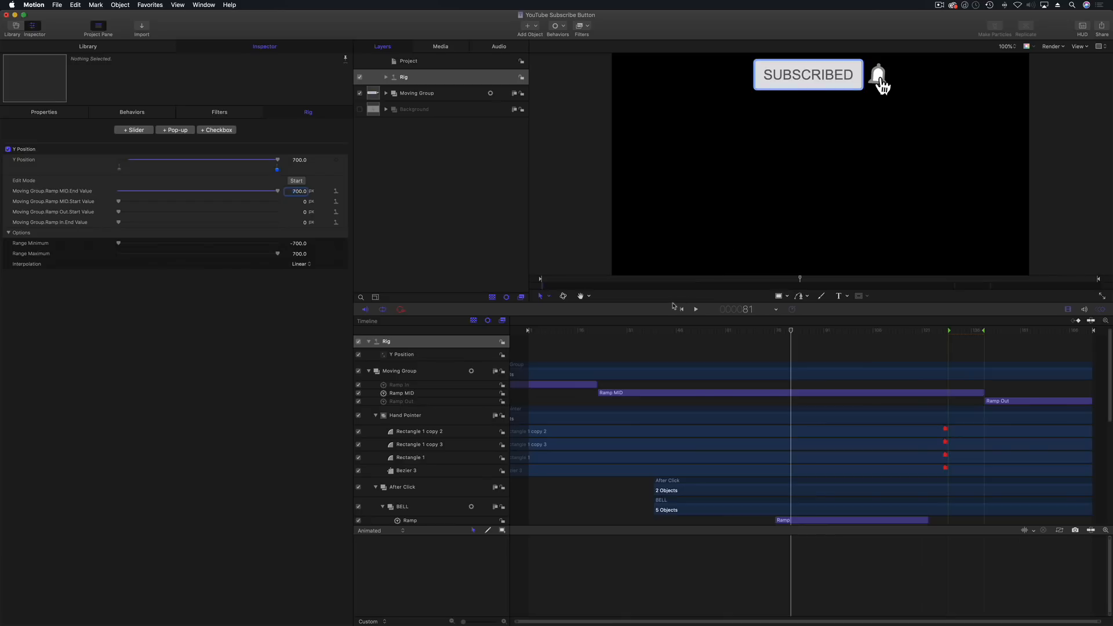
left_click_drag(657, 308, 654, 377)
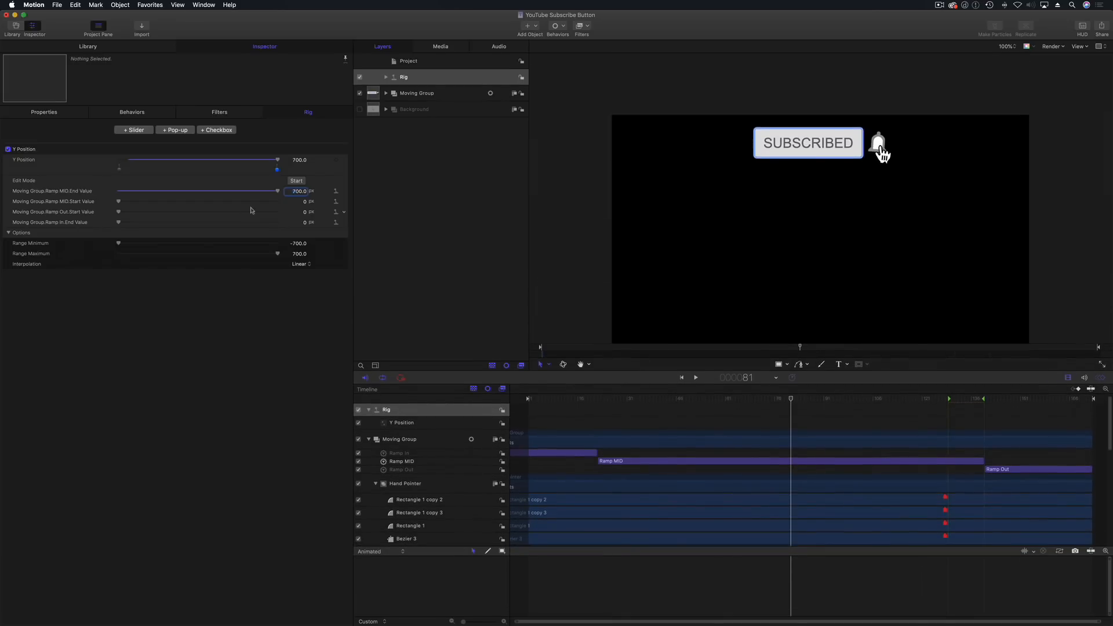
- Set the Ramp MID Start Value and Ramp Out Start Value to 700 px at the maximum snapshot
left_click(306, 203)
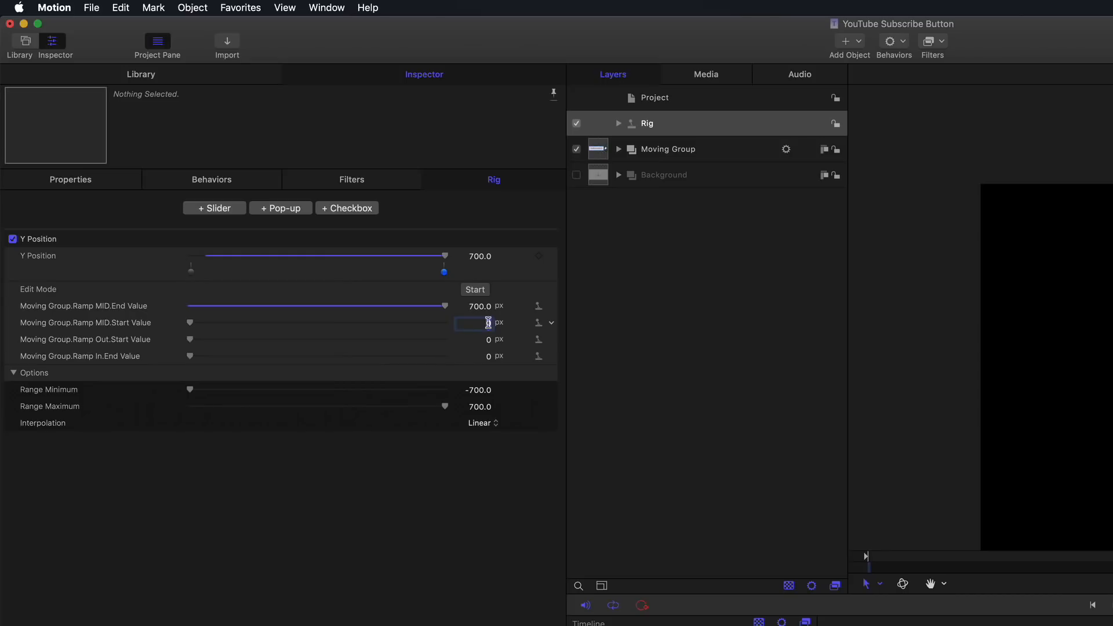
type("700")
key("Return")
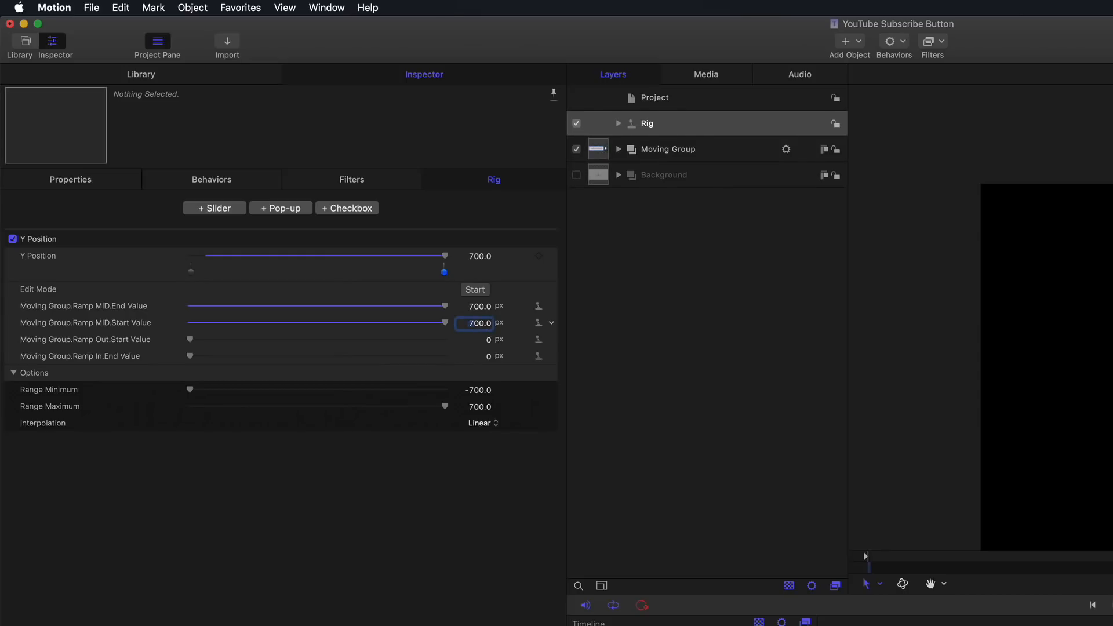
left_click(487, 340)
type("700")
key("Return")
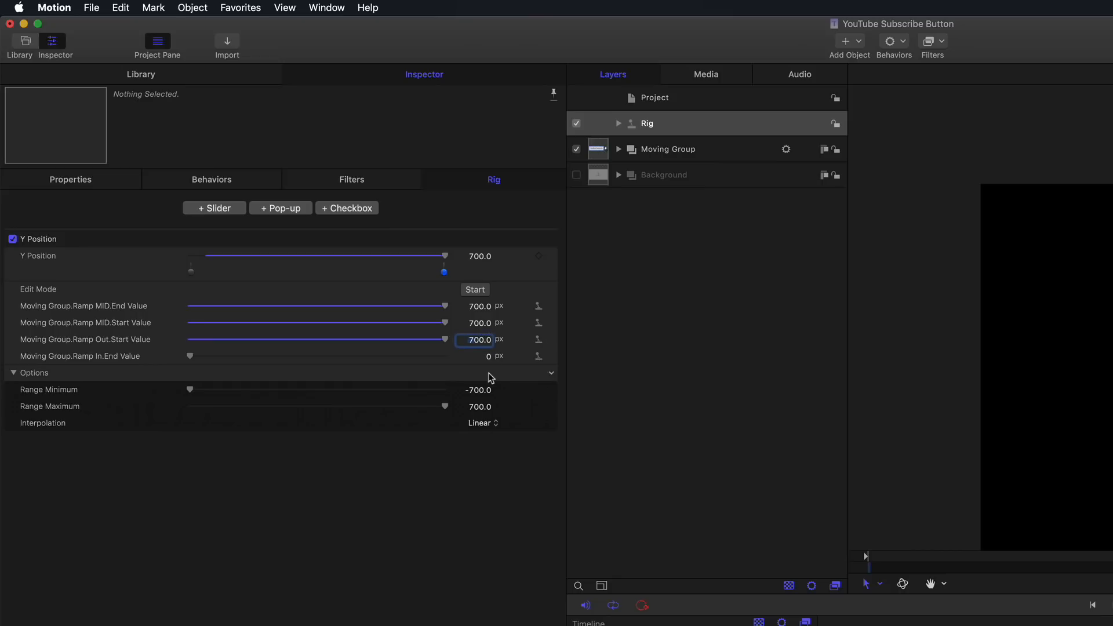
- Set the Y Position rig's Range Minimum to 700
key("Tab")
key("Tab")
type("700")
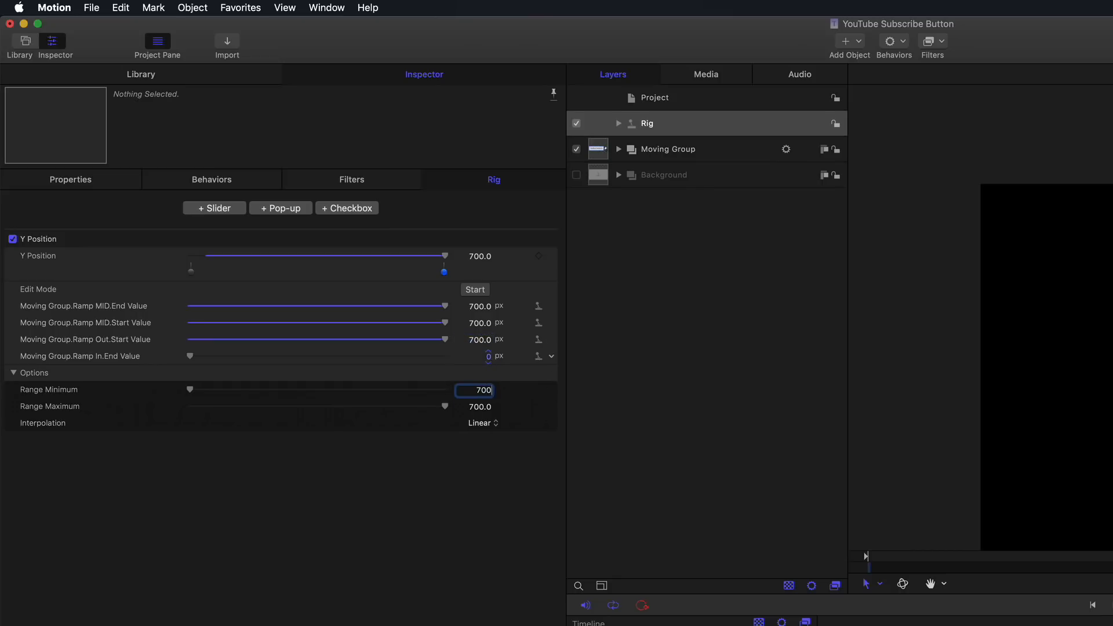
key("Return")
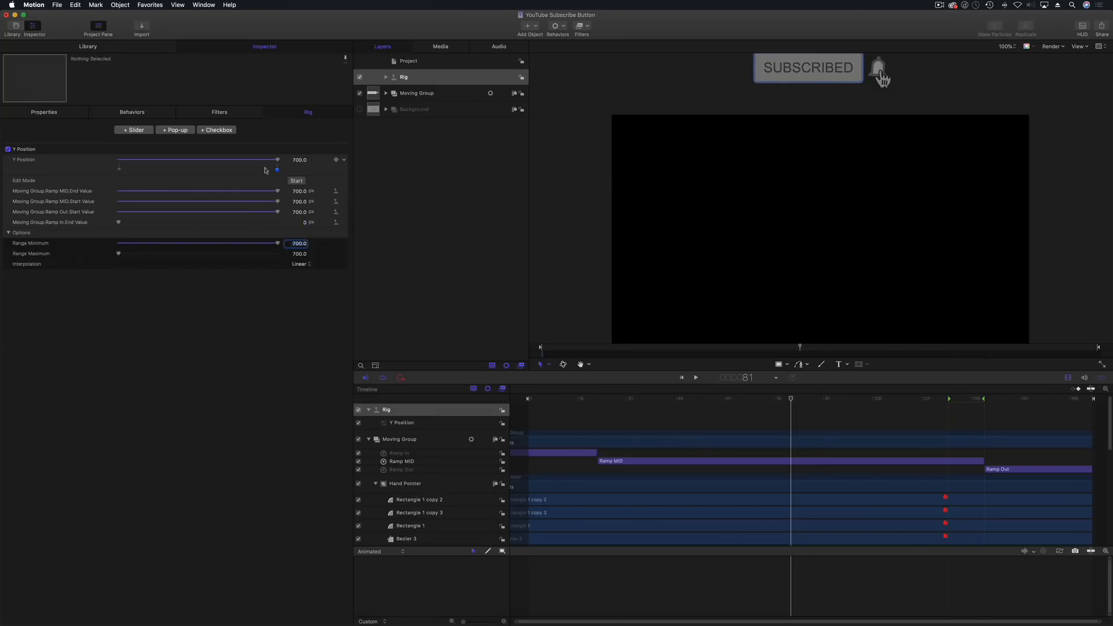
- Move the Y Position slider to a middle setting and play the animation from the start to test the rig
left_click_drag(277, 160, 209, 161)
left_click_drag(570, 402, 524, 402)
key("space")
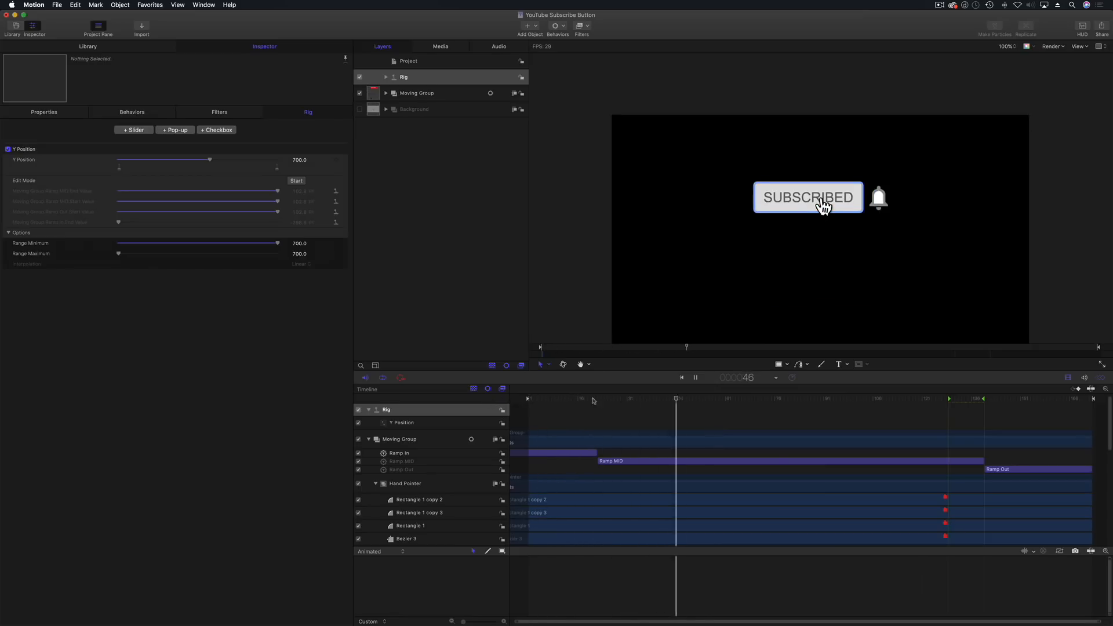
key("space")
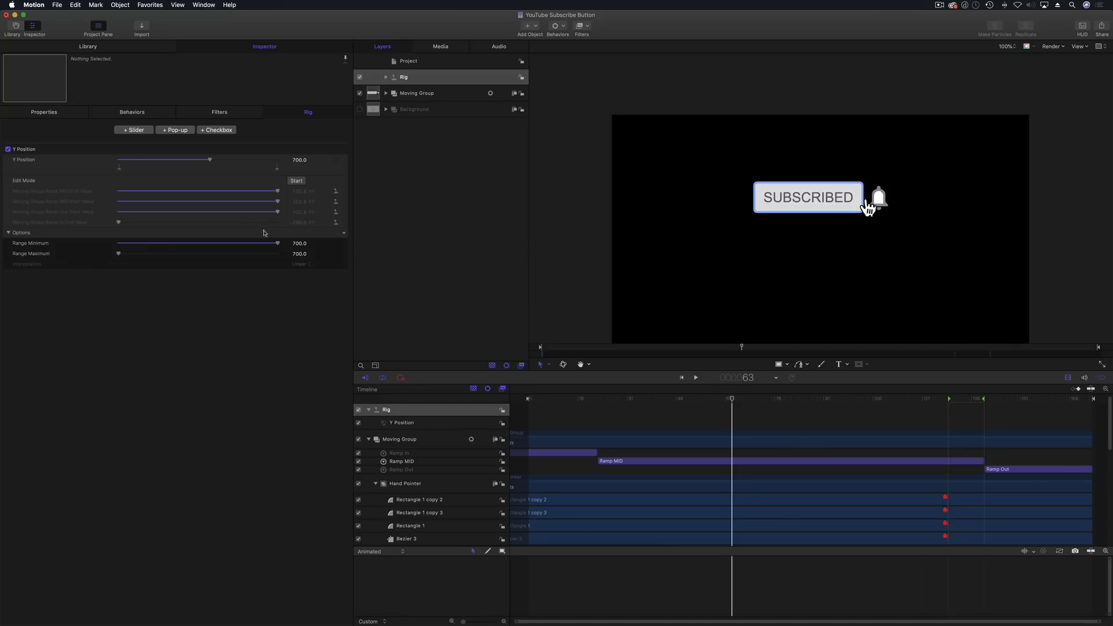
- Set the Ramp In End Value at the maximum snapshot to match the other ramp values, and move Y Position to its minimum
left_click_drag(191, 162, 334, 165)
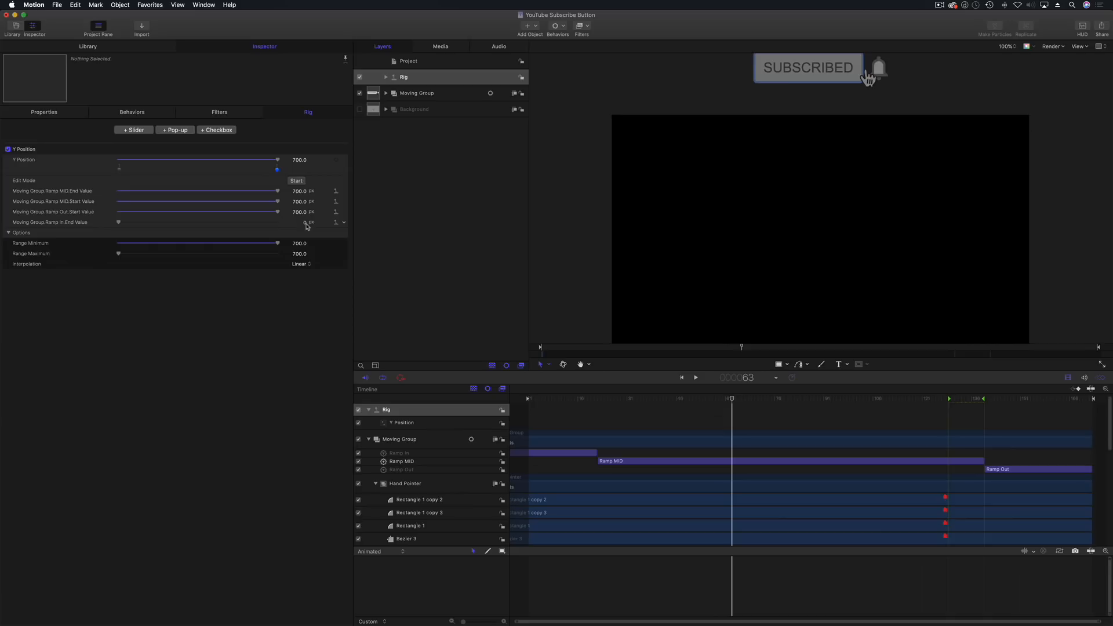
key("Return")
left_click_drag(299, 161, 115, 161)
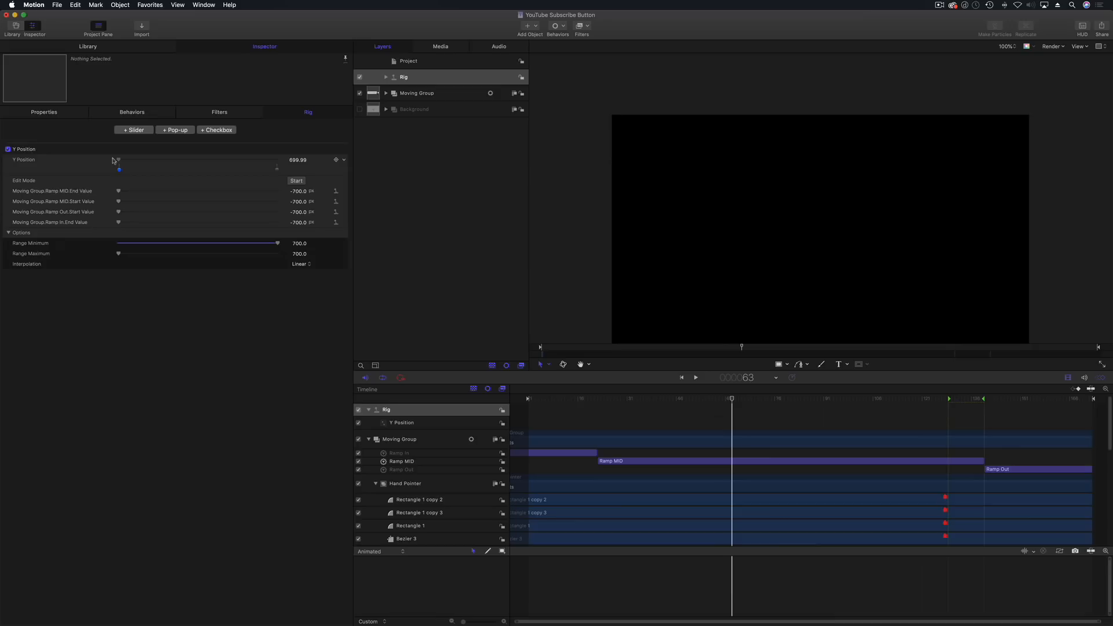
- Set the Y Position rig's Range Minimum to -700 and its Y Position value to 0
double_click(303, 245)
type("-700")
key("Return")
left_click_drag(142, 155, 200, 162)
left_click(301, 160)
type("0")
key("Return")
- Scrub the opening frames to examine the Subscribe button's entrance and select the Hand Pointer to inspect its animation
mouse_move(533, 399)
left_mouse_down()
mouse_move(582, 401)
mouse_move(536, 401)
left_mouse_up()
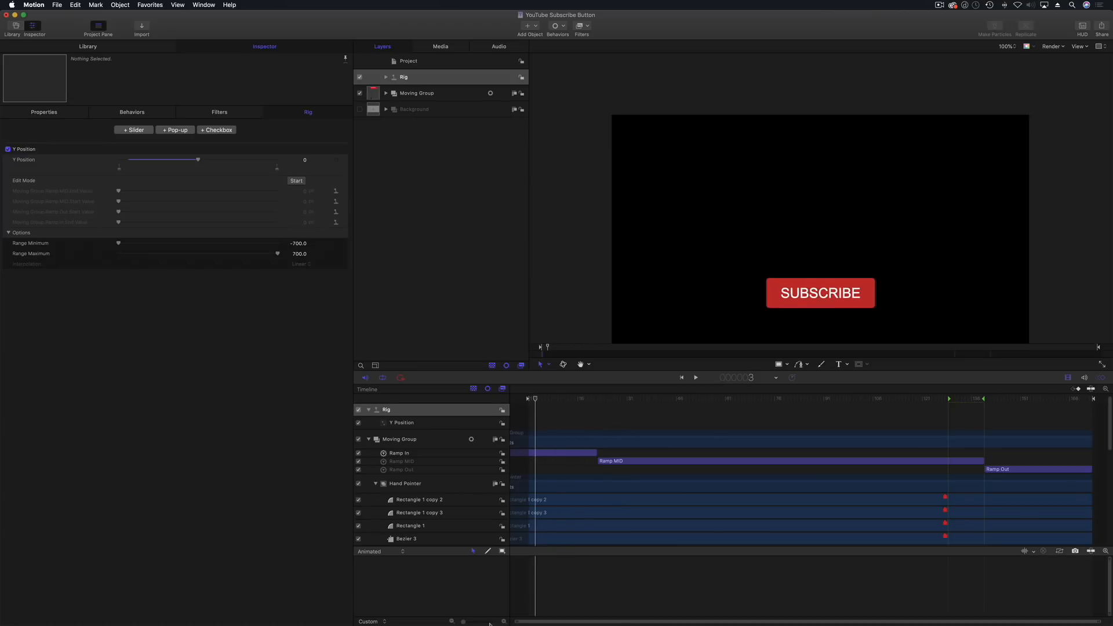
left_click(529, 400)
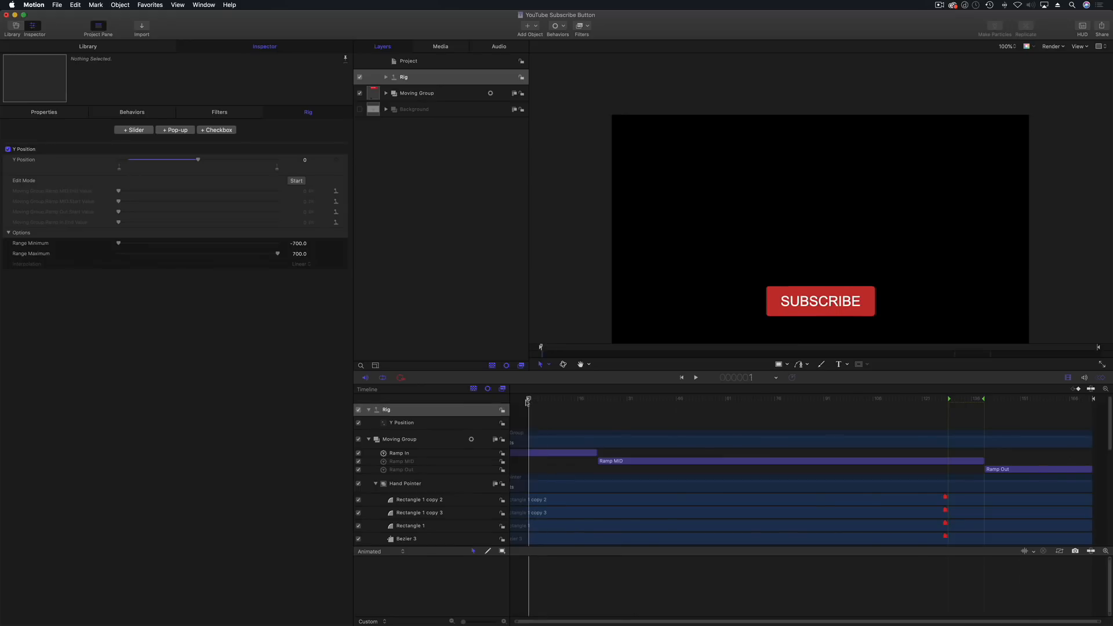
left_click_drag(529, 402, 569, 410)
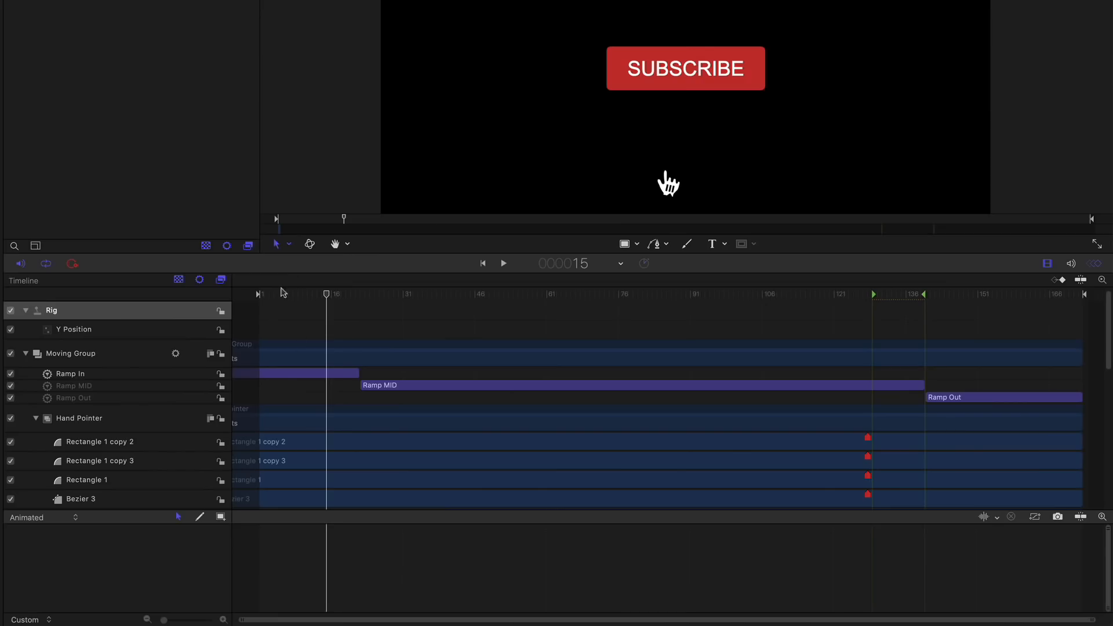
left_click(525, 400)
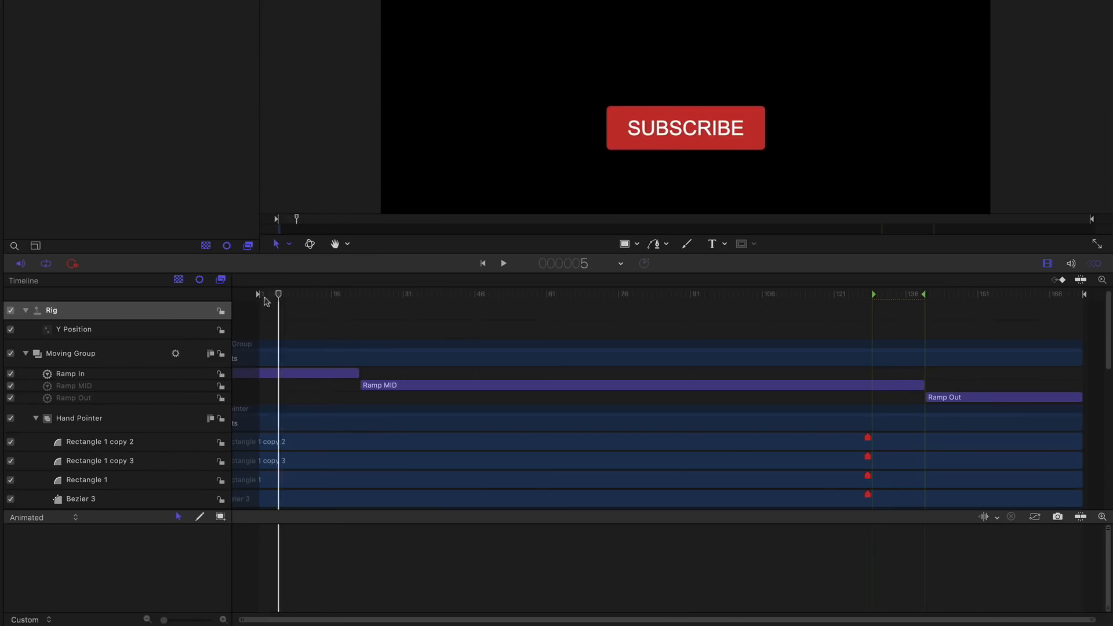
left_click(1096, 264)
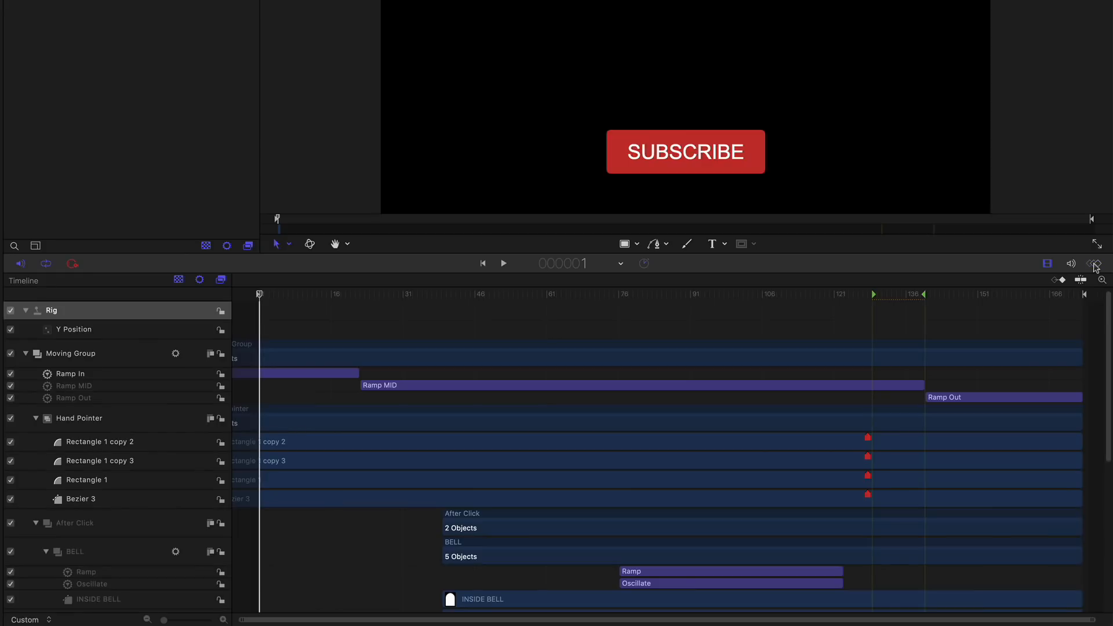
left_click(1096, 263)
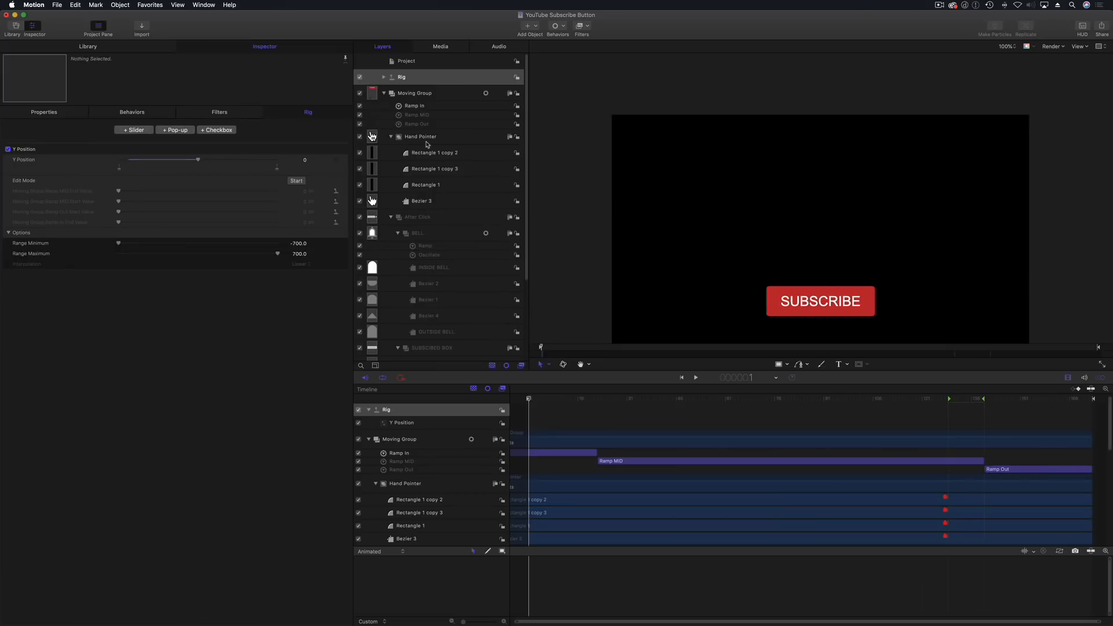
left_click(426, 139)
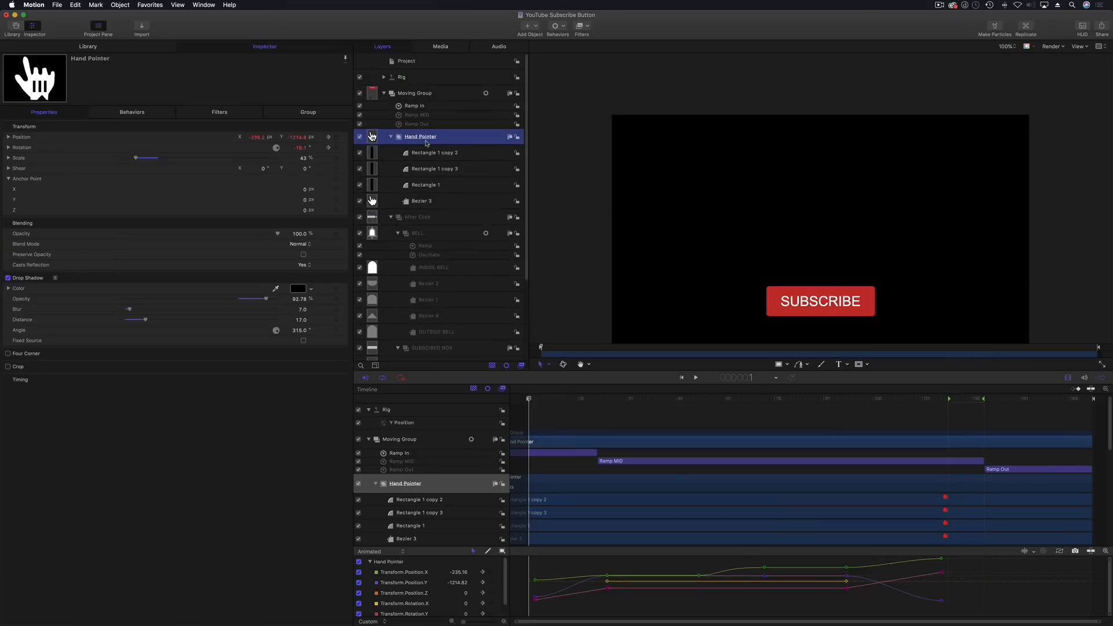
mouse_move(529, 400)
left_mouse_down()
mouse_move(540, 401)
mouse_move(522, 403)
left_mouse_up()
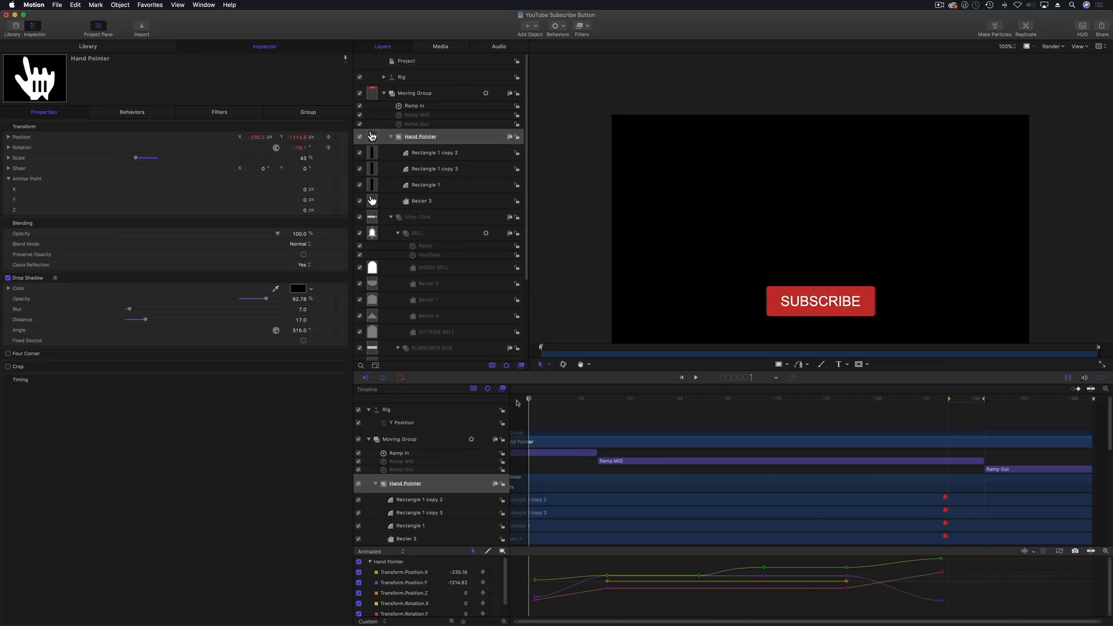
- Move Ramp In to start at frame 1, shorten it so Ramp MID follows directly, and play the animation from the beginning
left_click_drag(540, 455, 579, 455)
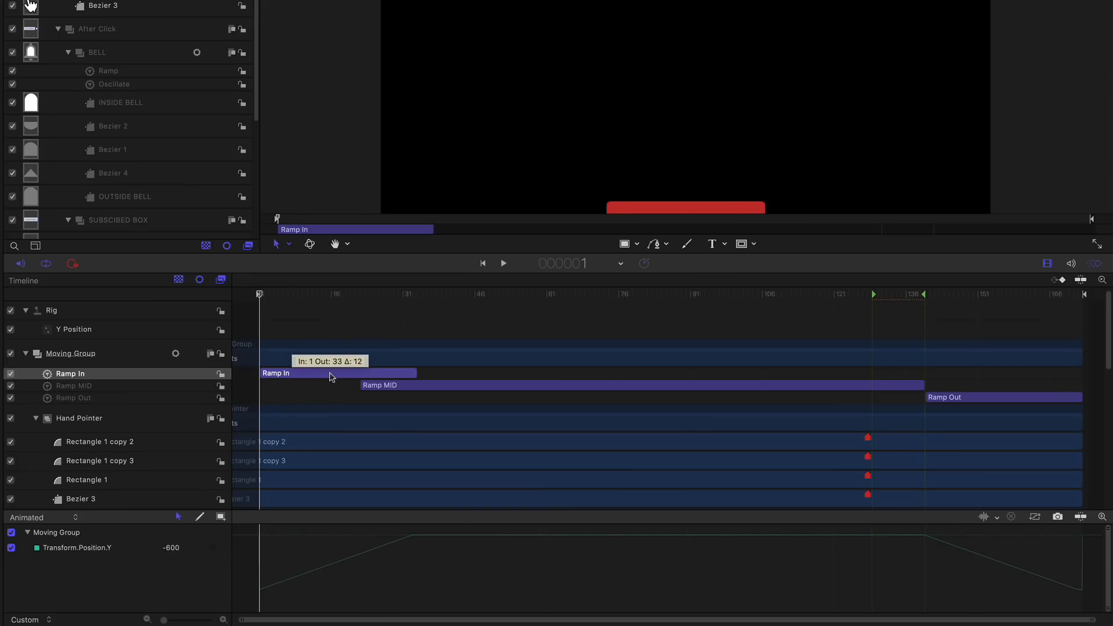
left_click_drag(332, 377, 421, 387)
left_click_drag(407, 295, 260, 297)
key("space")
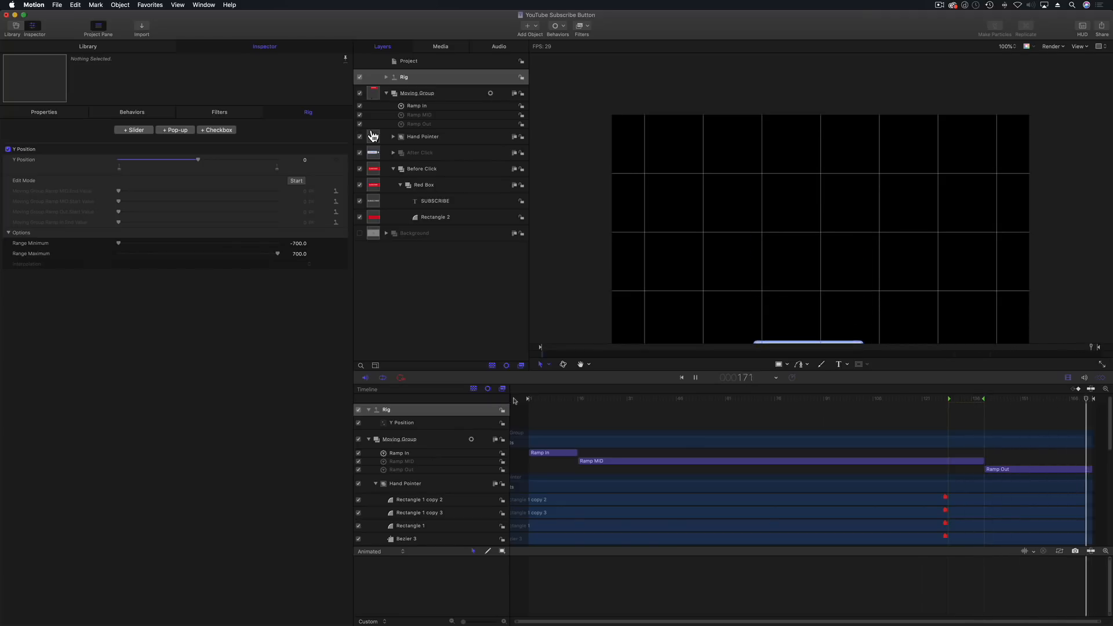
- Shorten the Ramp Out behavior so it ends just before frame 156 and scrub across its end
key("space")
left_click_drag(552, 400, 988, 412)
left_click_drag(1091, 469, 1033, 471)
left_click(1040, 400)
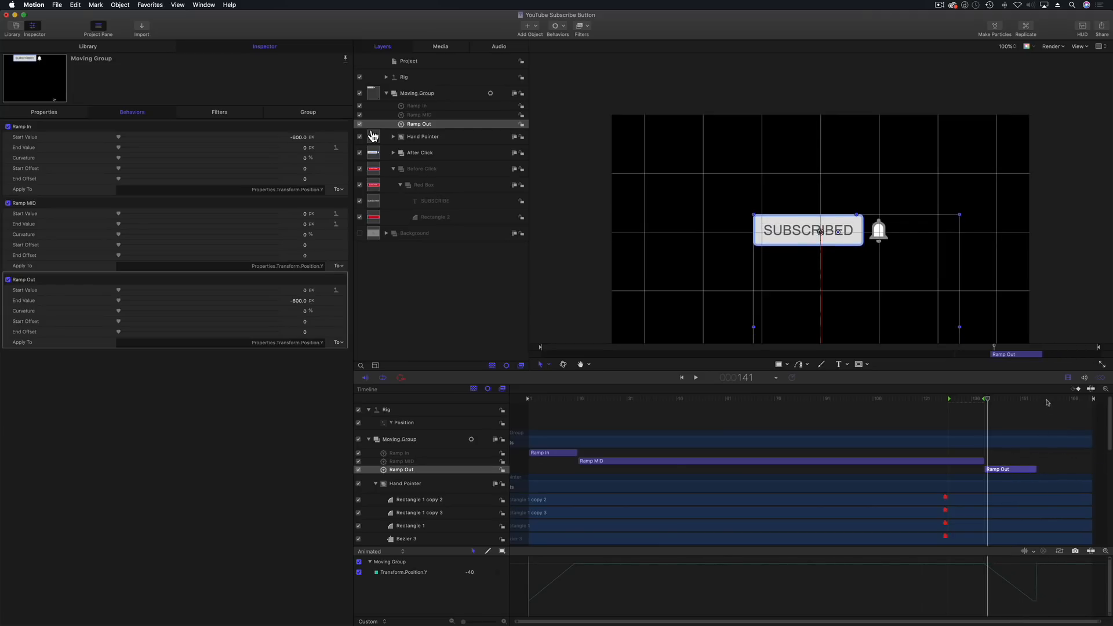
left_click_drag(1040, 402, 1037, 402)
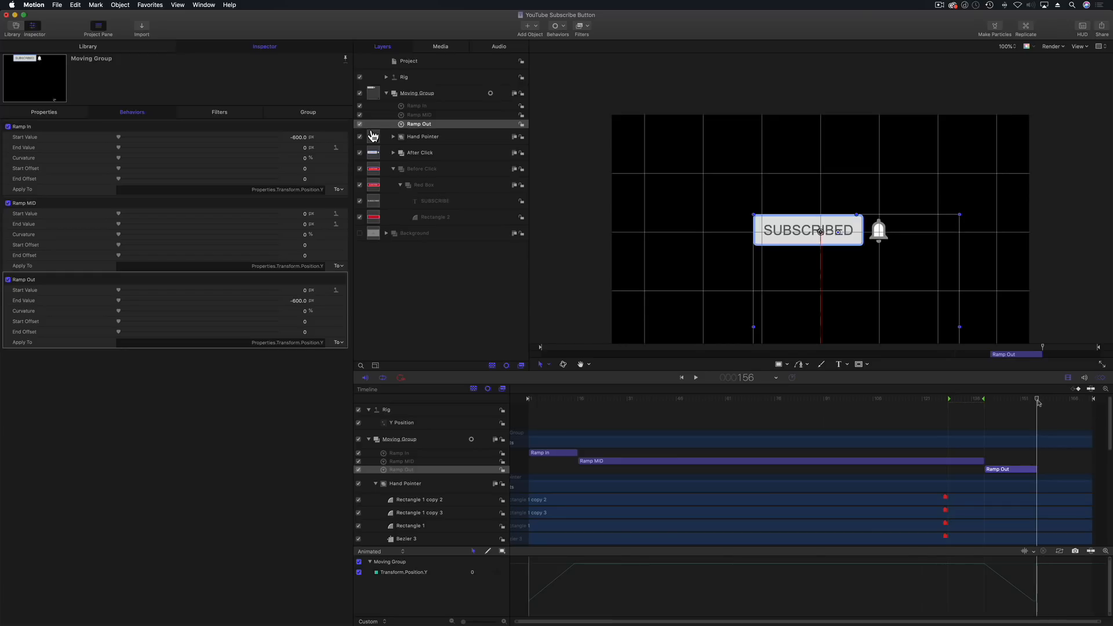
- Set the project duration to 156 frames and play the animation
left_click(419, 65)
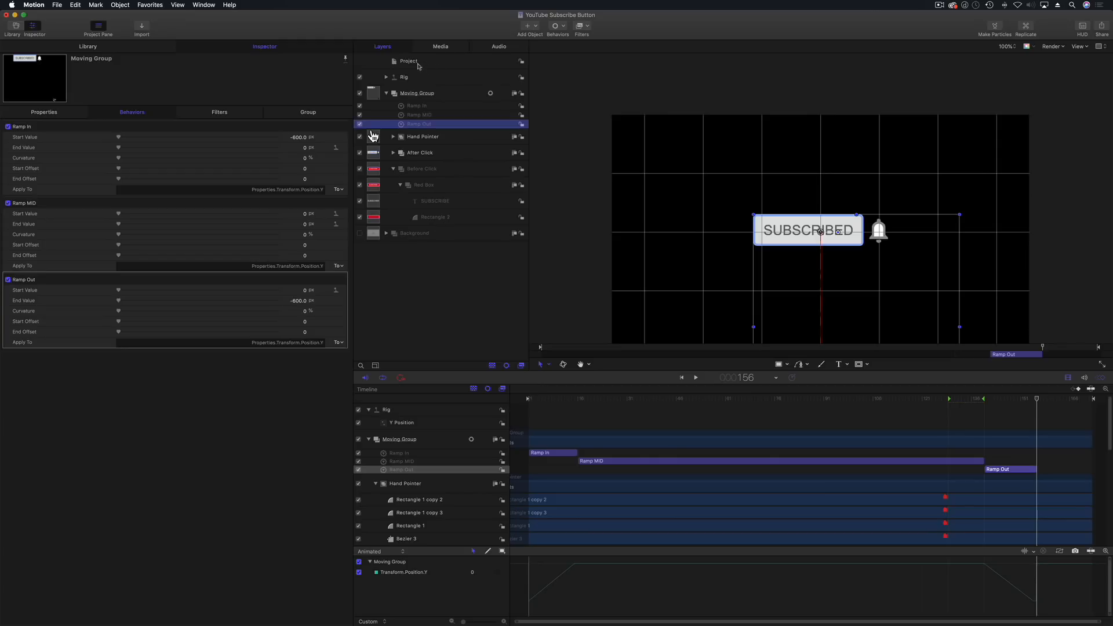
left_click(306, 113)
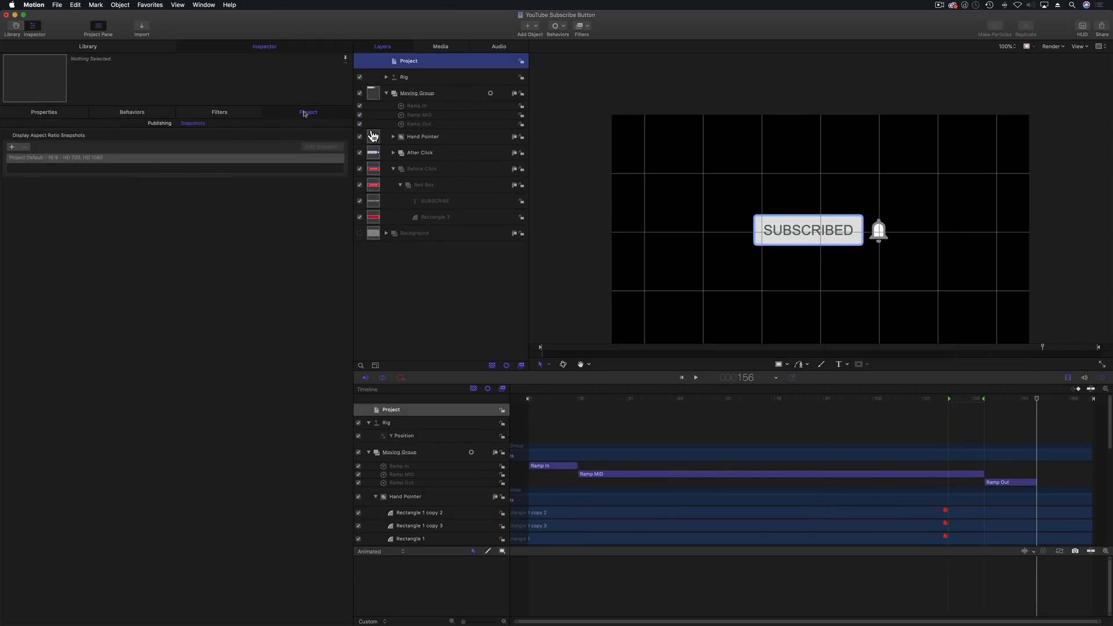
left_click(46, 113)
left_click(282, 210)
type("15")
key("Return")
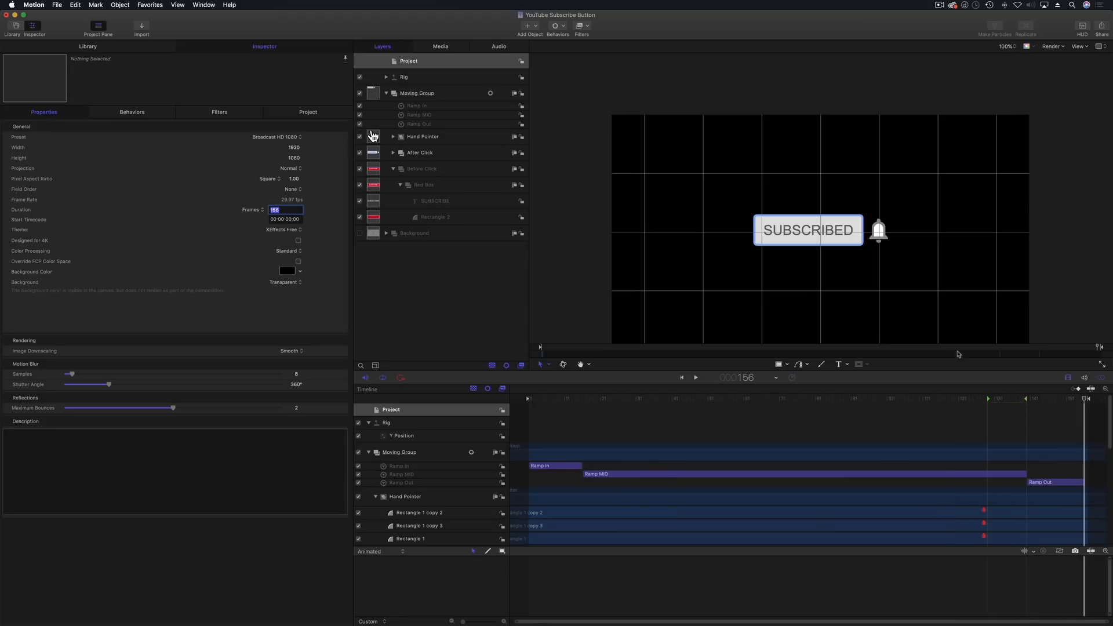
key("space")
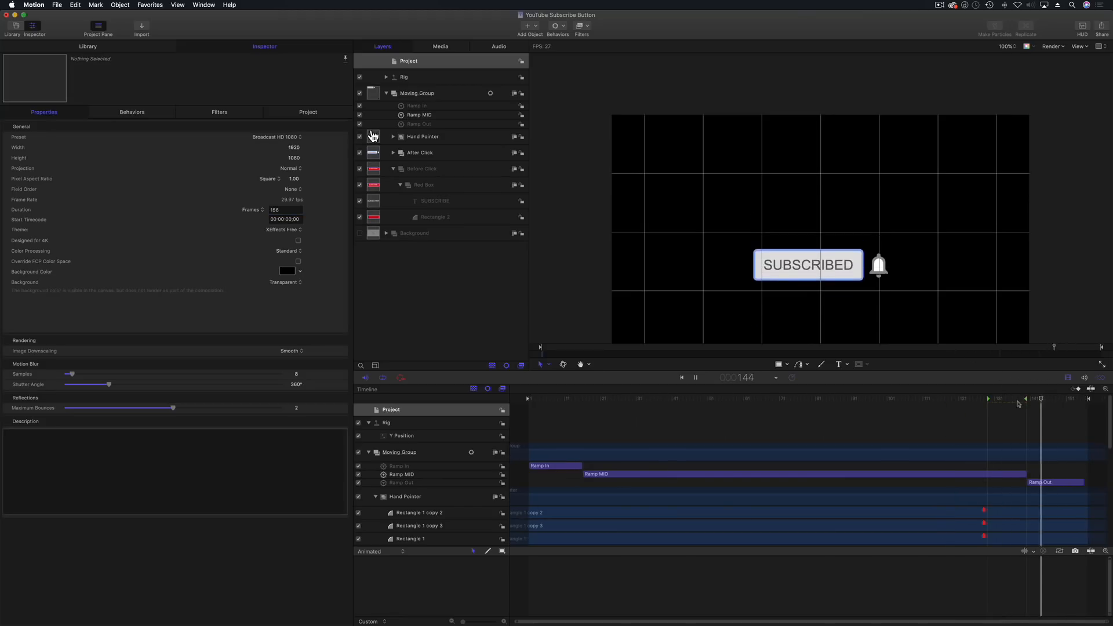
- Try extending Ramp Out to the project's last frame, and trim it back so it ends one frame earlier
left_click_drag(1063, 400, 1087, 402)
left_click_drag(1084, 482, 1088, 483)
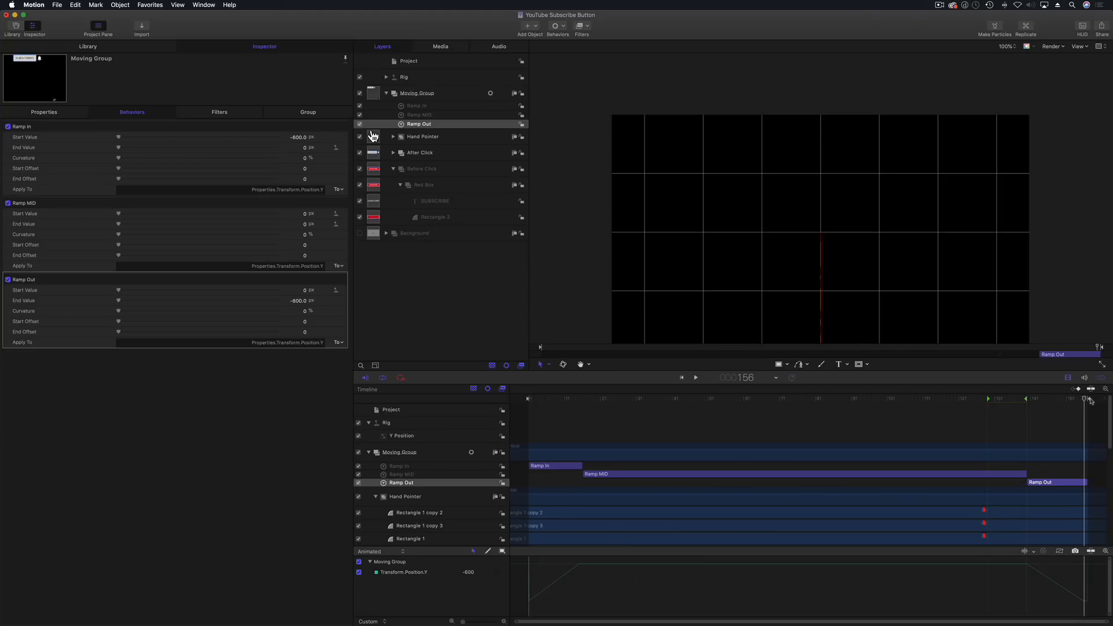
left_click_drag(1086, 402, 1071, 402)
left_click_drag(1087, 482, 1081, 482)
left_click_drag(1070, 399, 1083, 403)
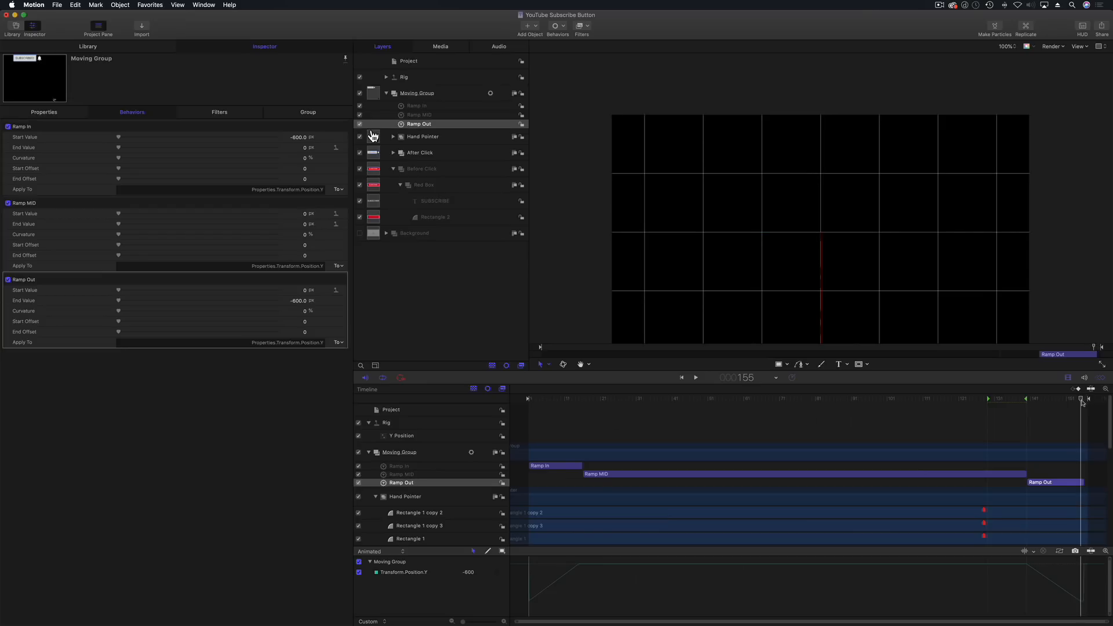
left_click(1103, 450)
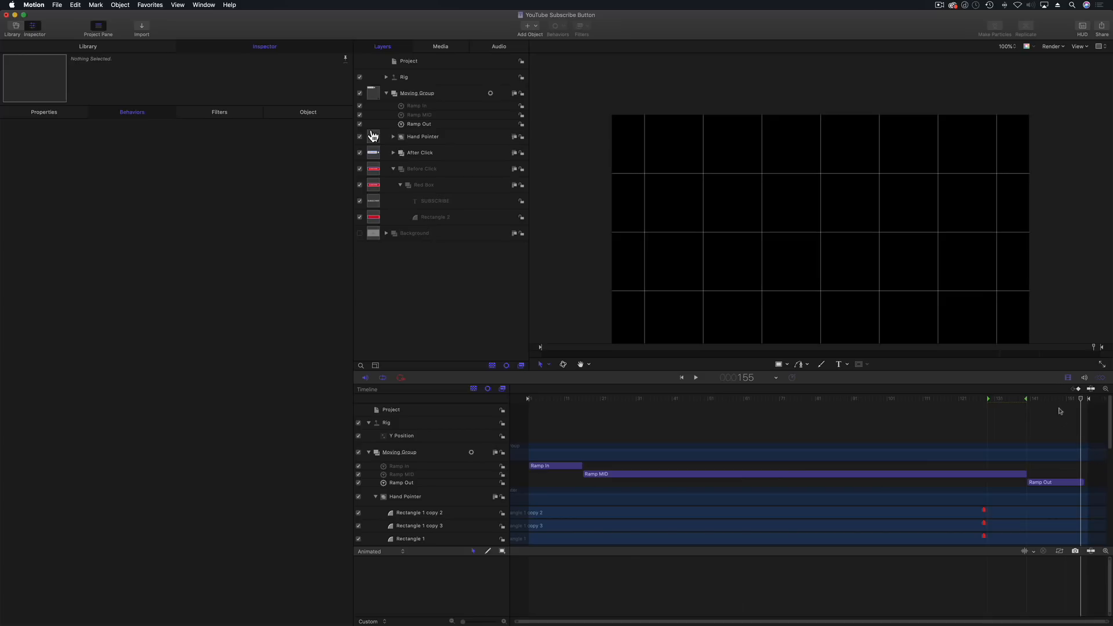
- Check the closing frames around Ramp Out and set the project duration to 155 frames
left_click(955, 402)
key("space")
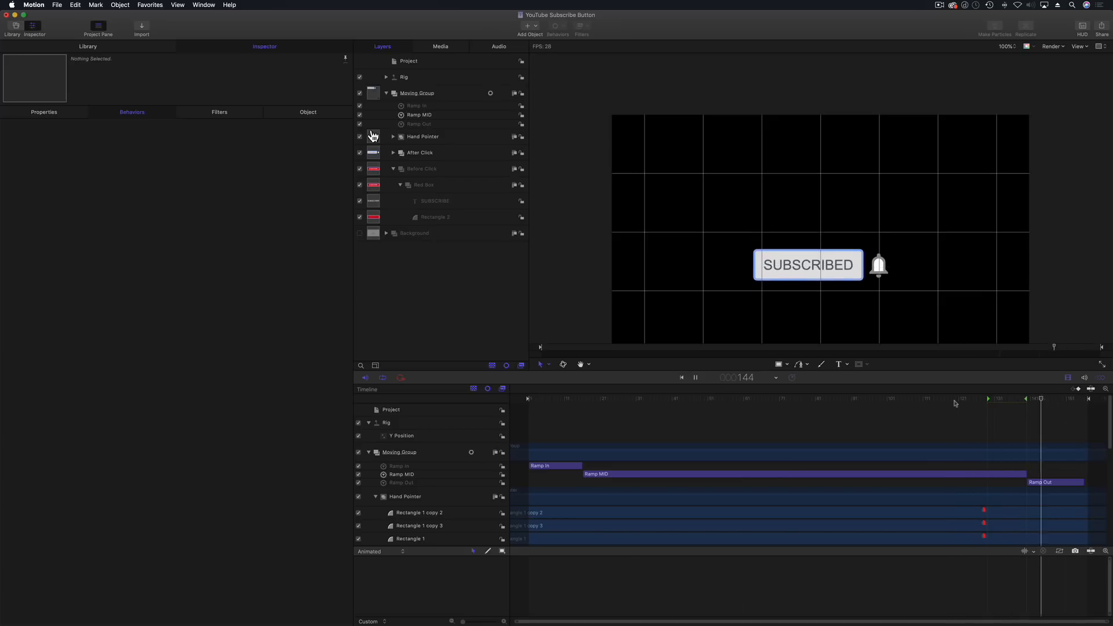
key("space")
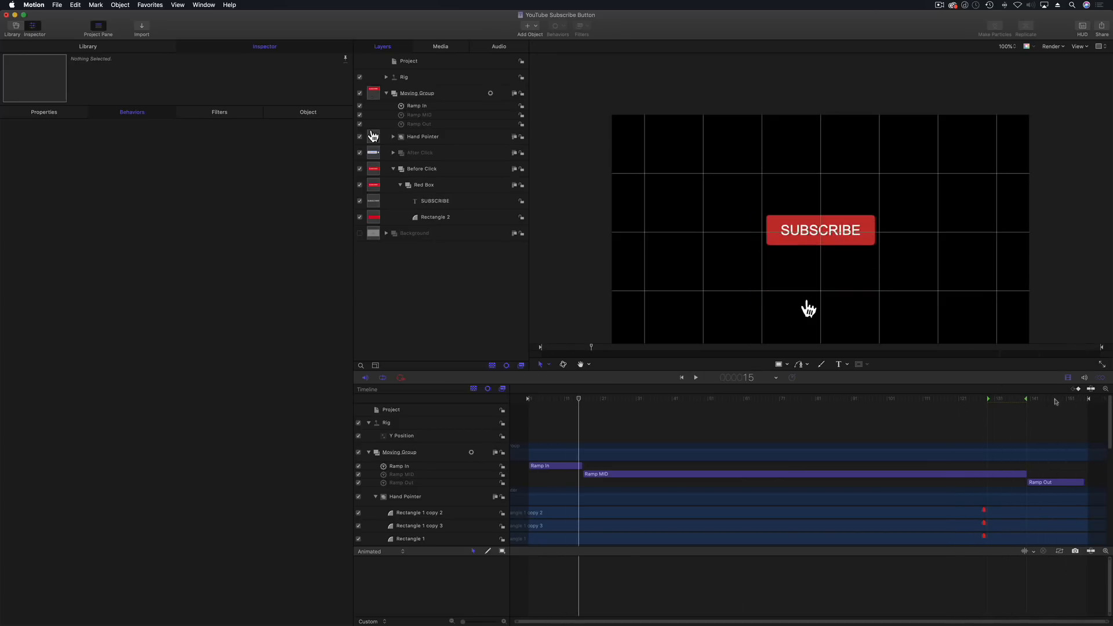
left_click_drag(1042, 400, 1072, 402)
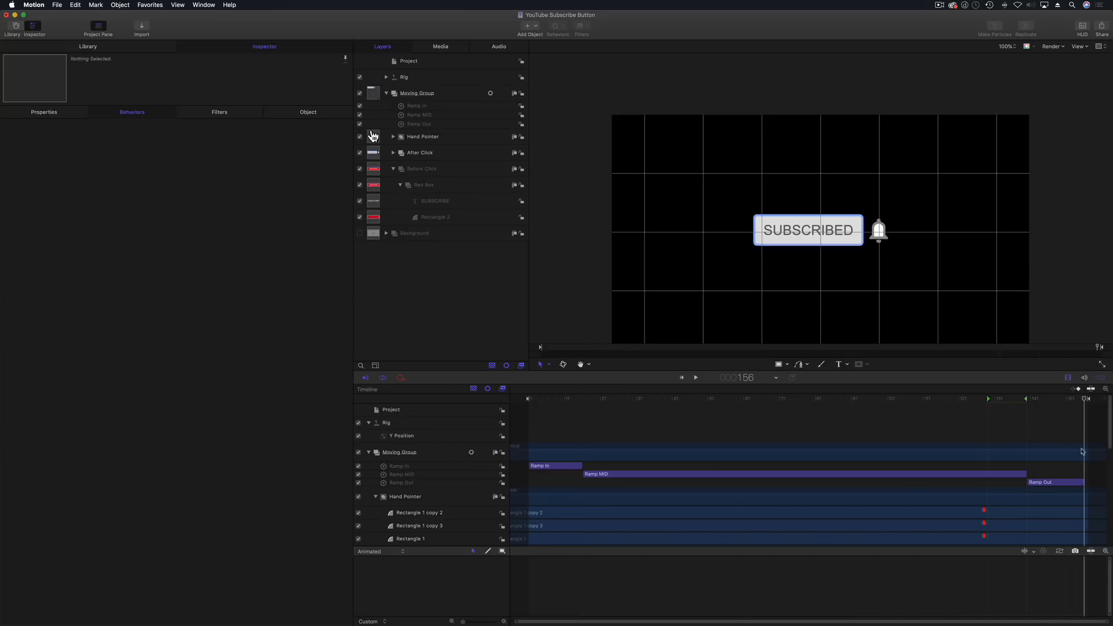
left_click(414, 62)
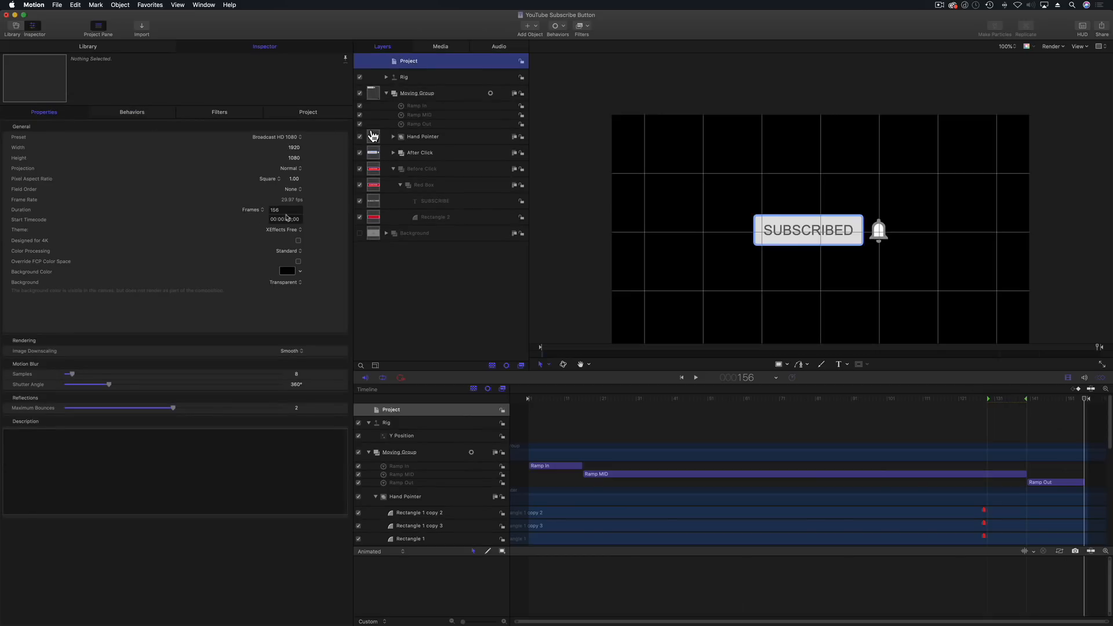
left_click_drag(1081, 400, 1089, 401)
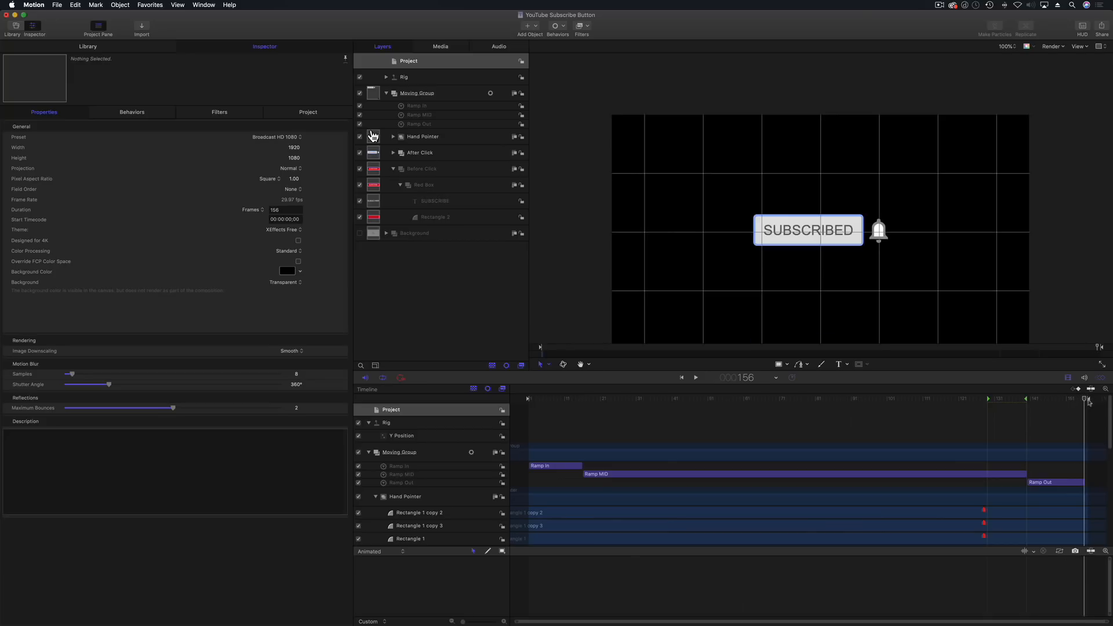
left_click(291, 210)
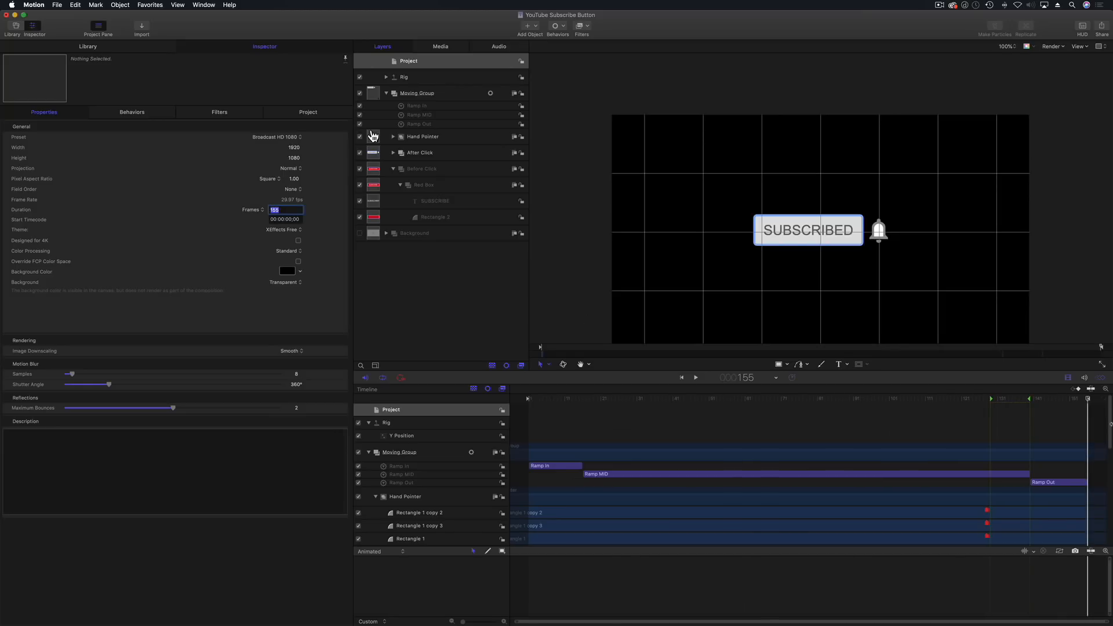
- Play the shortened animation from the start to check the loop, and return to frame 1
left_click_drag(1056, 400, 522, 407)
key("space")
key("space")
key("space")
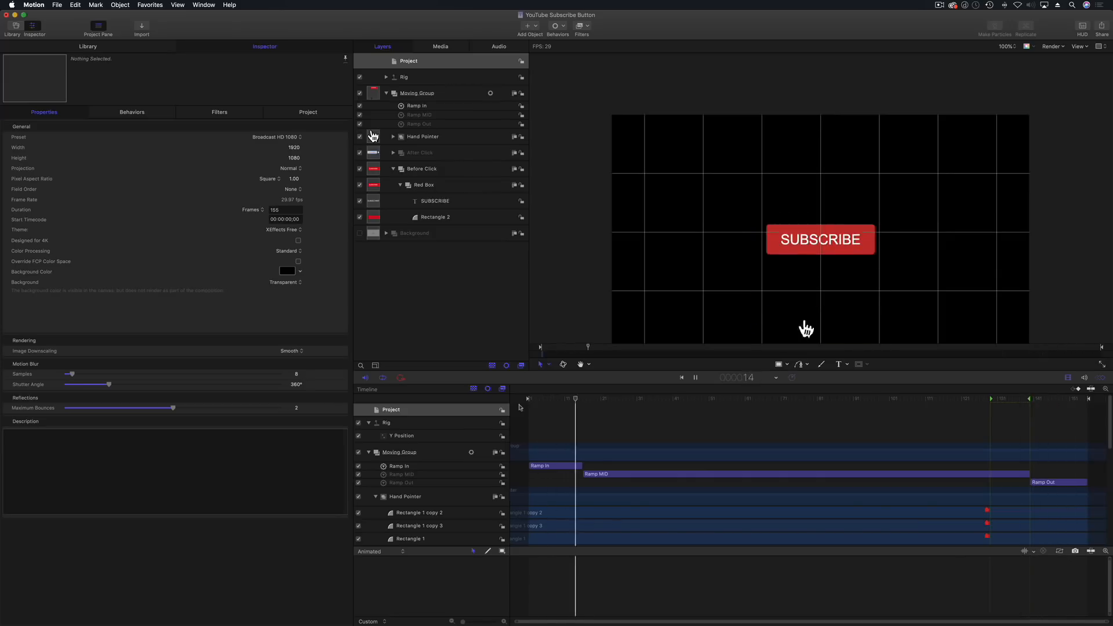
key("space")
left_click_drag(555, 404, 528, 400)
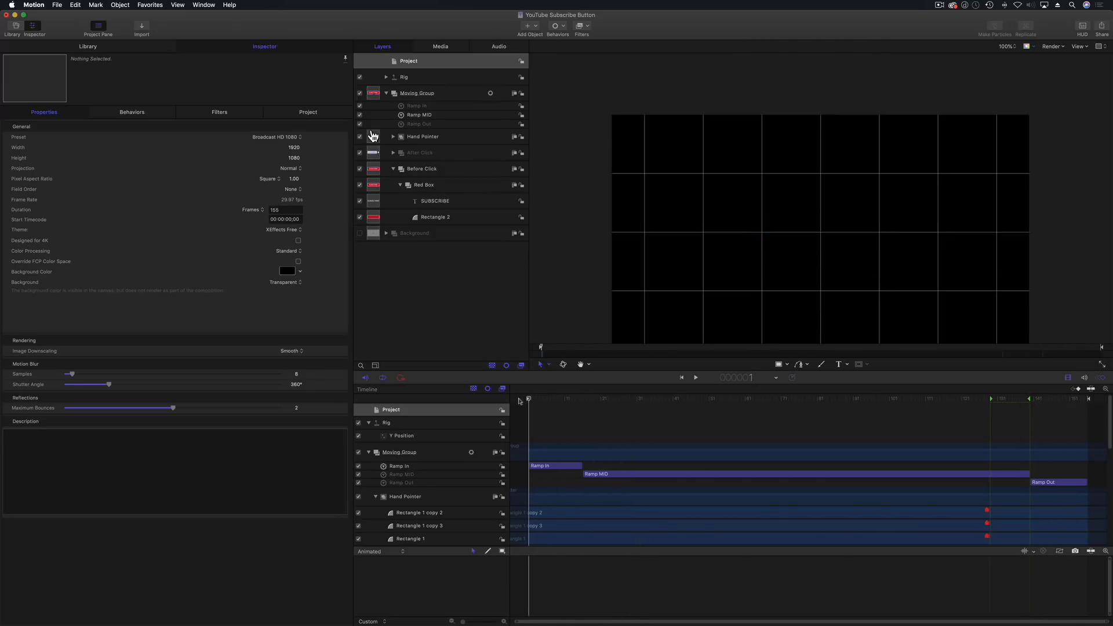
- Publish the rig's Y Position slider
left_click(413, 78)
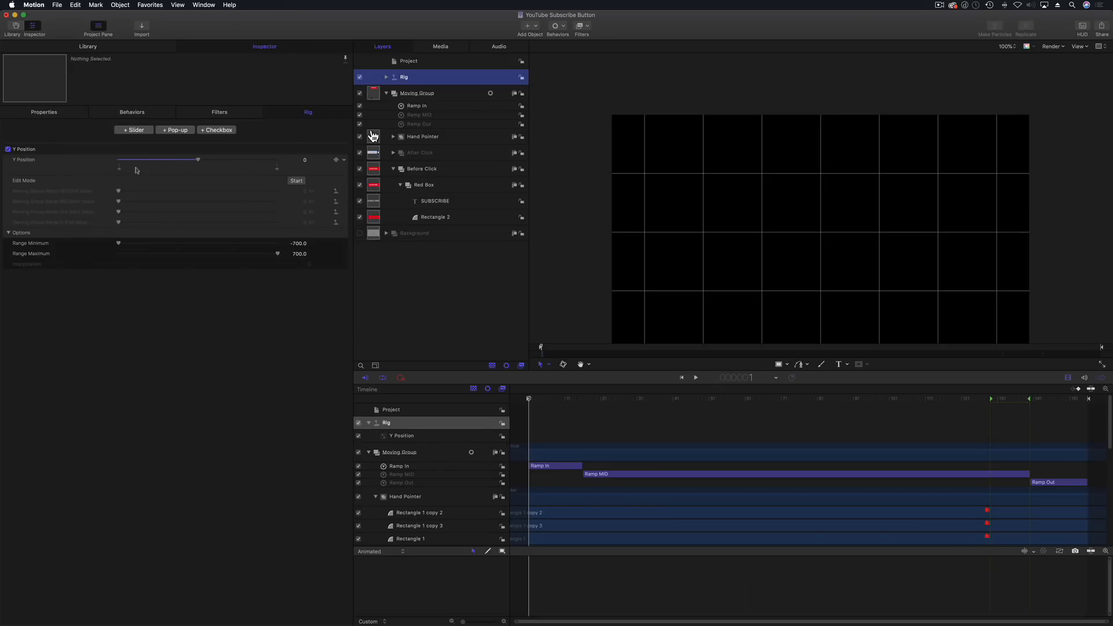
left_click(345, 161)
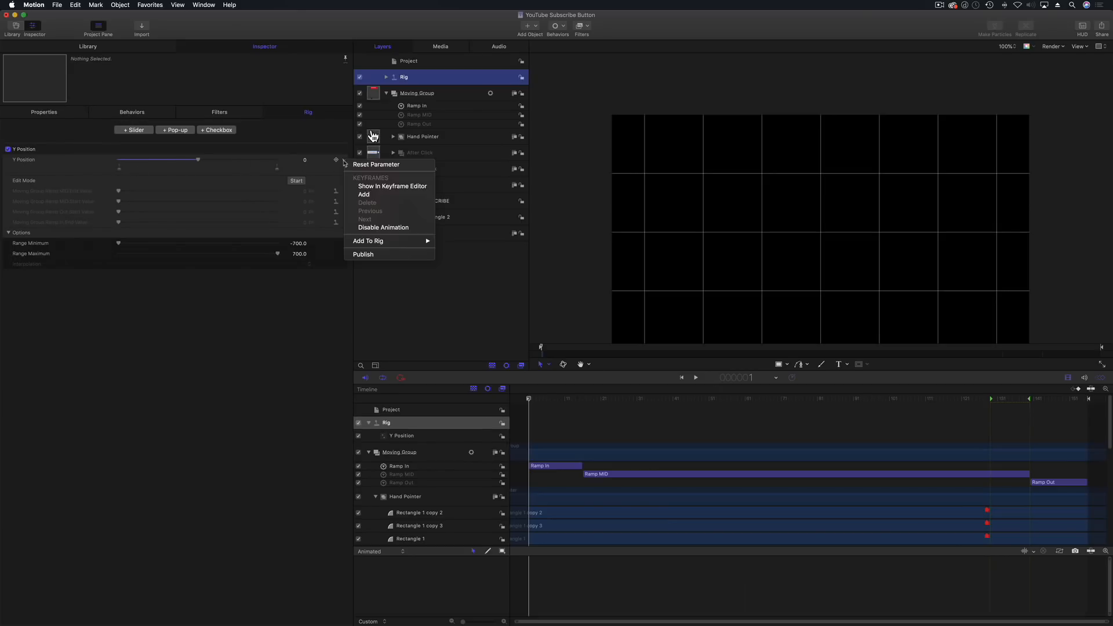
left_click(360, 255)
- Publish the X Position parameter of Moving Group
left_click(422, 95)
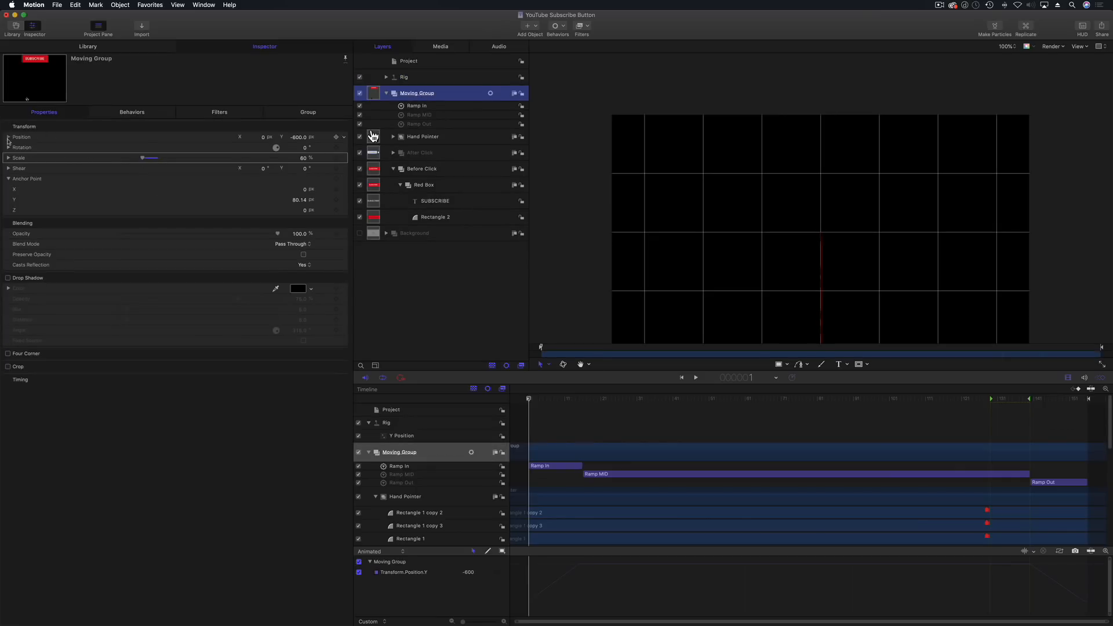
left_click(8, 138)
left_click(345, 149)
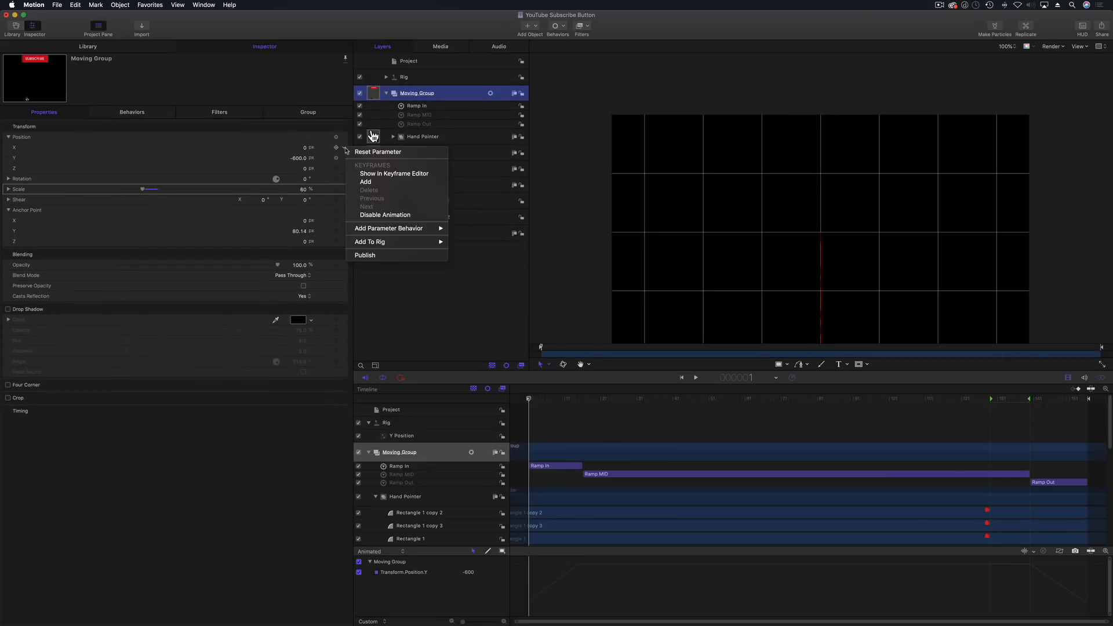
left_click(371, 256)
- Display the project's published parameters, set Y Position to -280, and play the animation from frame 1
left_click(422, 66)
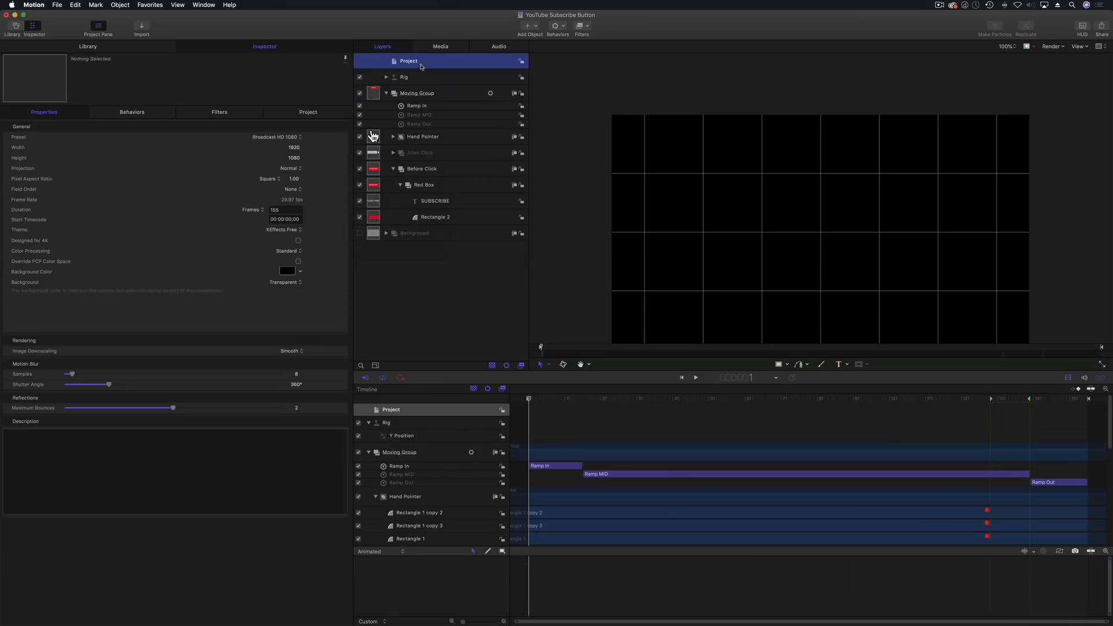
left_click(303, 113)
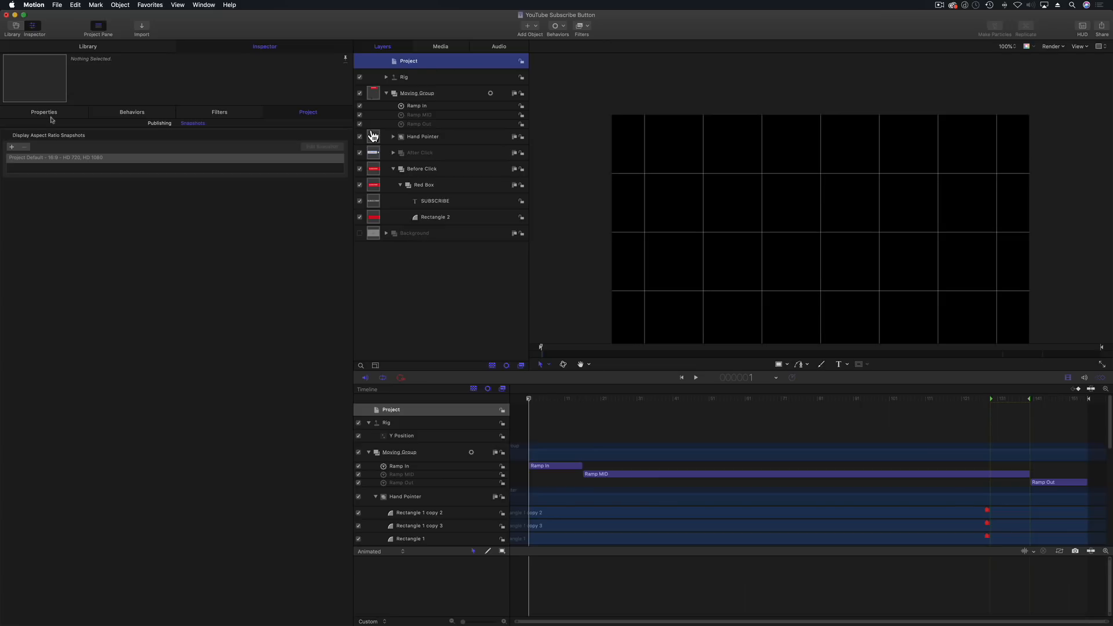
left_click(160, 124)
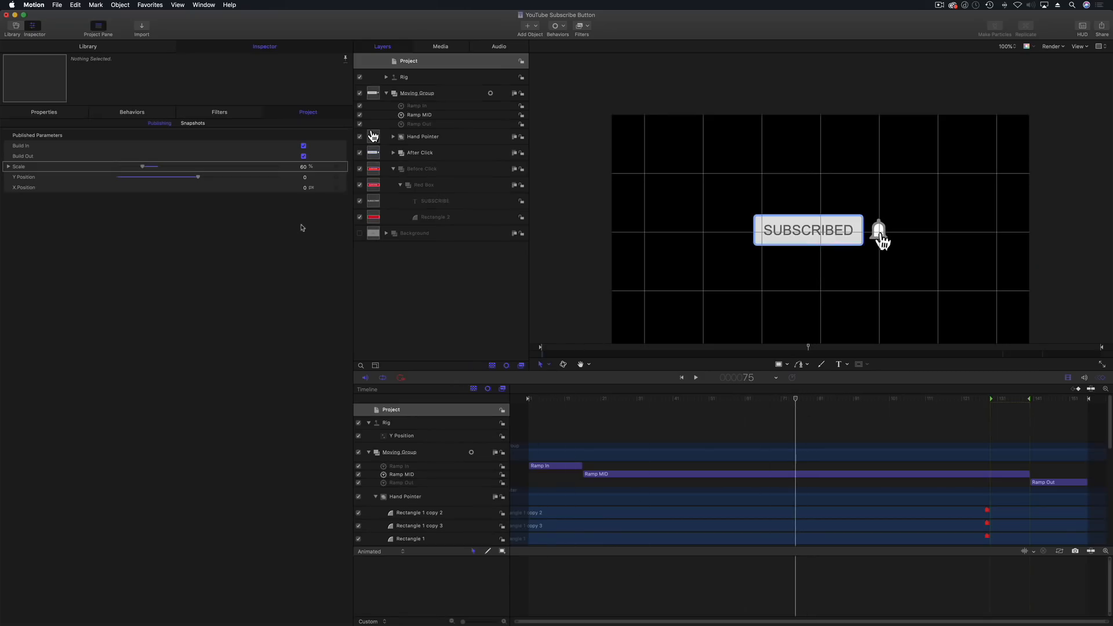
mouse_move(306, 179)
left_mouse_down()
mouse_move(305, 232)
mouse_move(306, 163)
mouse_move(306, 195)
left_mouse_up()
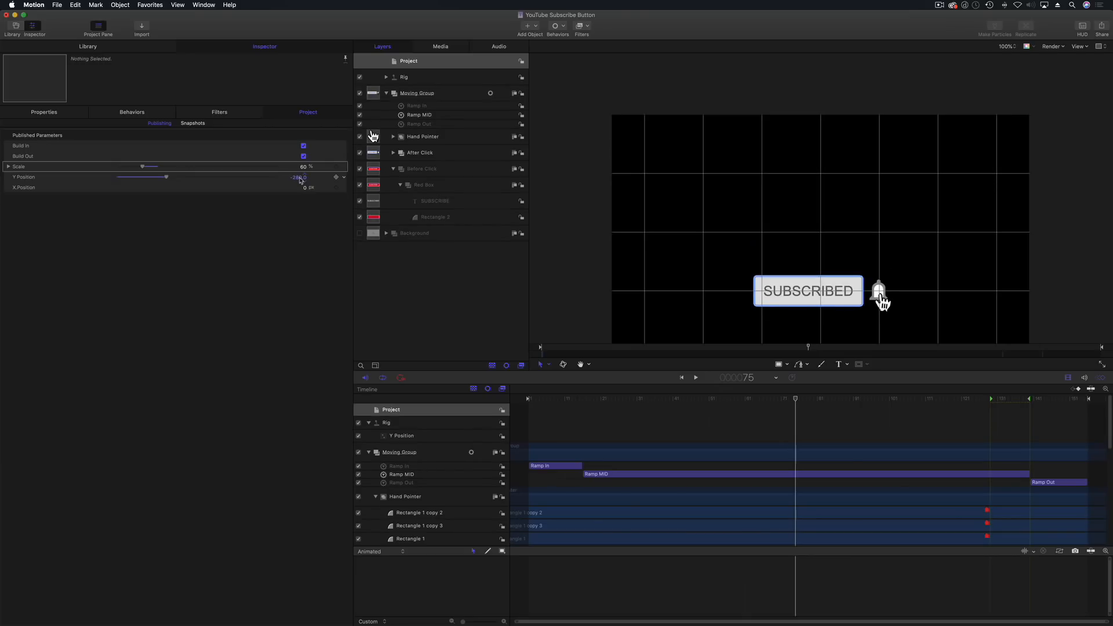
left_click_drag(553, 400, 528, 401)
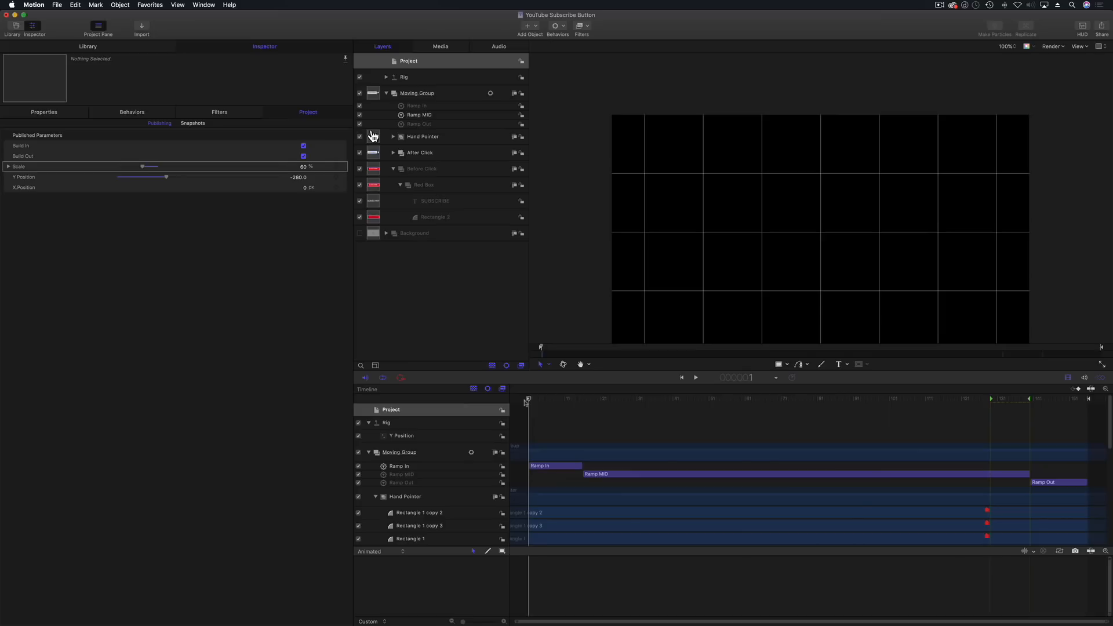
key("space")
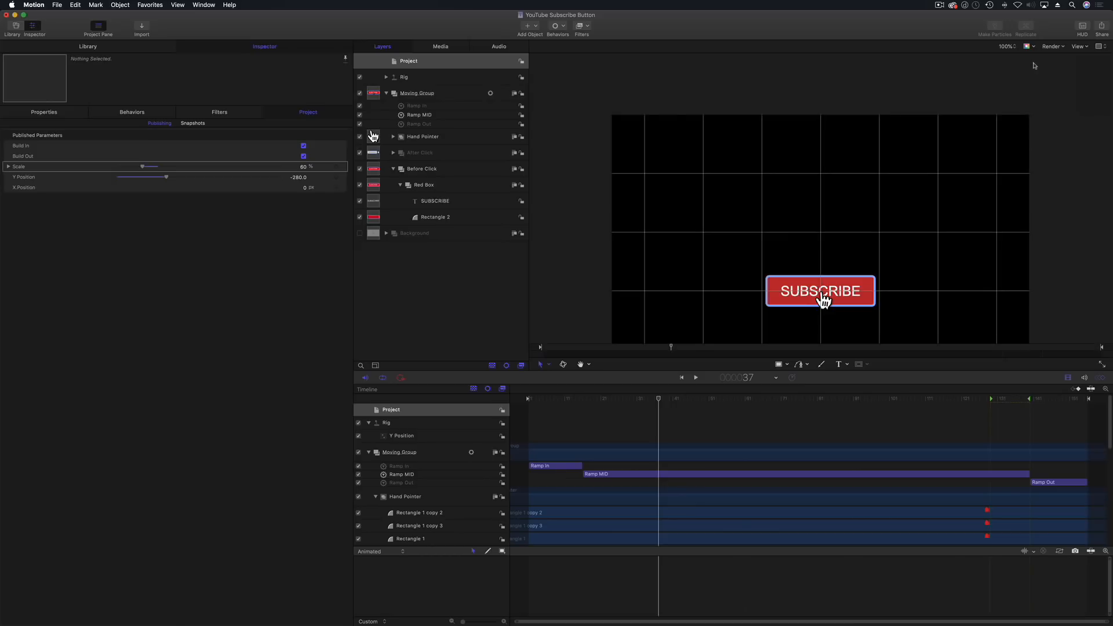
- Show the Background group and enable a Drop Shadow on Moving Group with Blur 45 and Distance 42
left_click(424, 97)
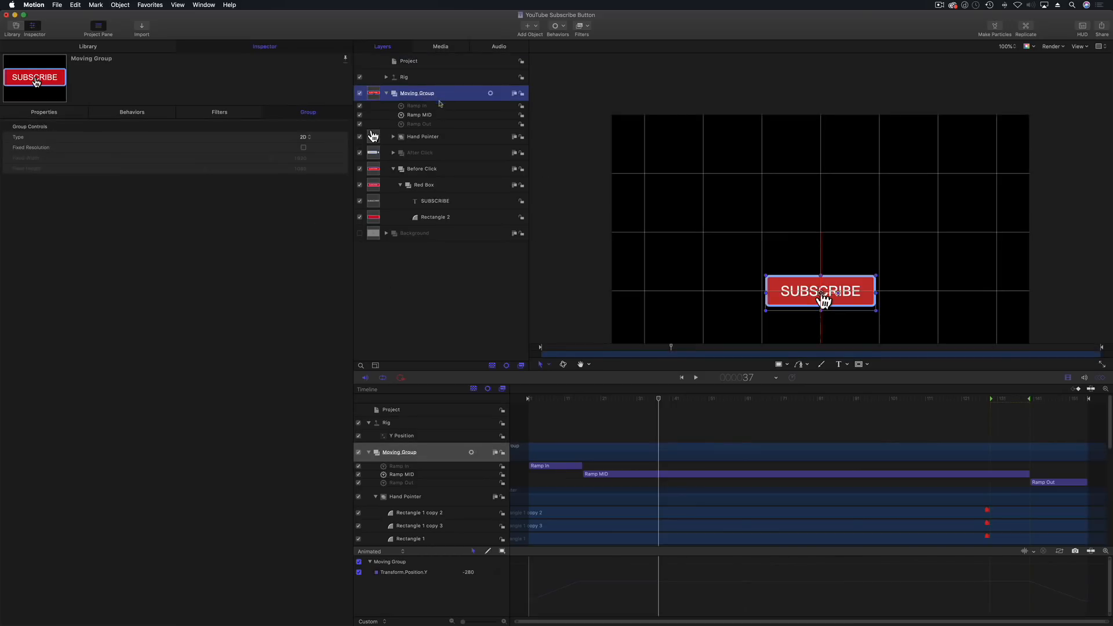
left_click(360, 233)
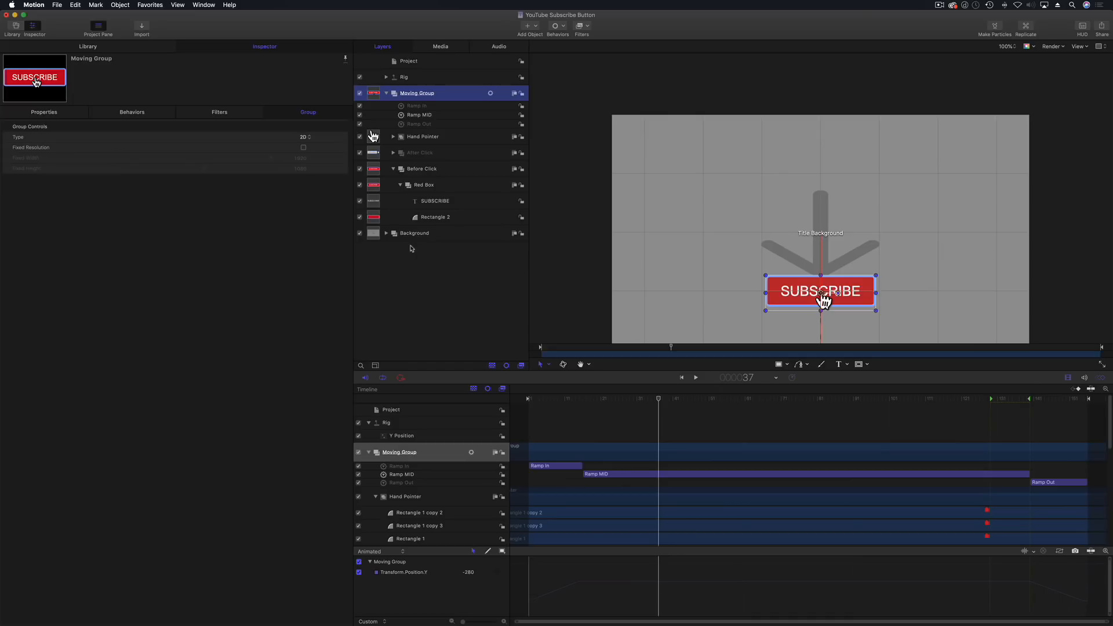
left_click(37, 113)
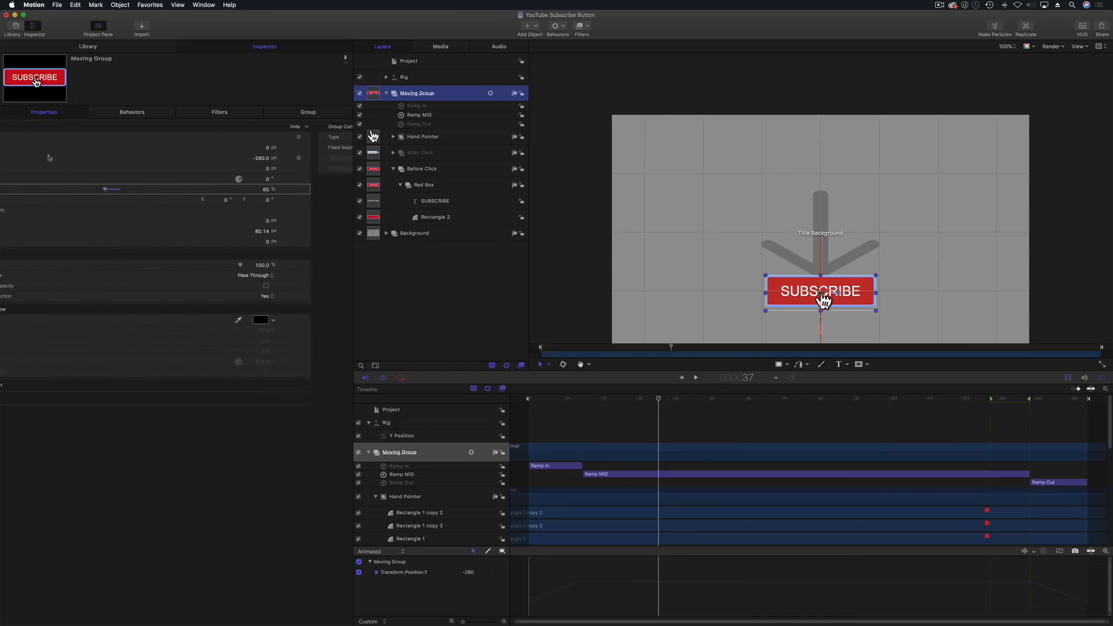
left_click(8, 310)
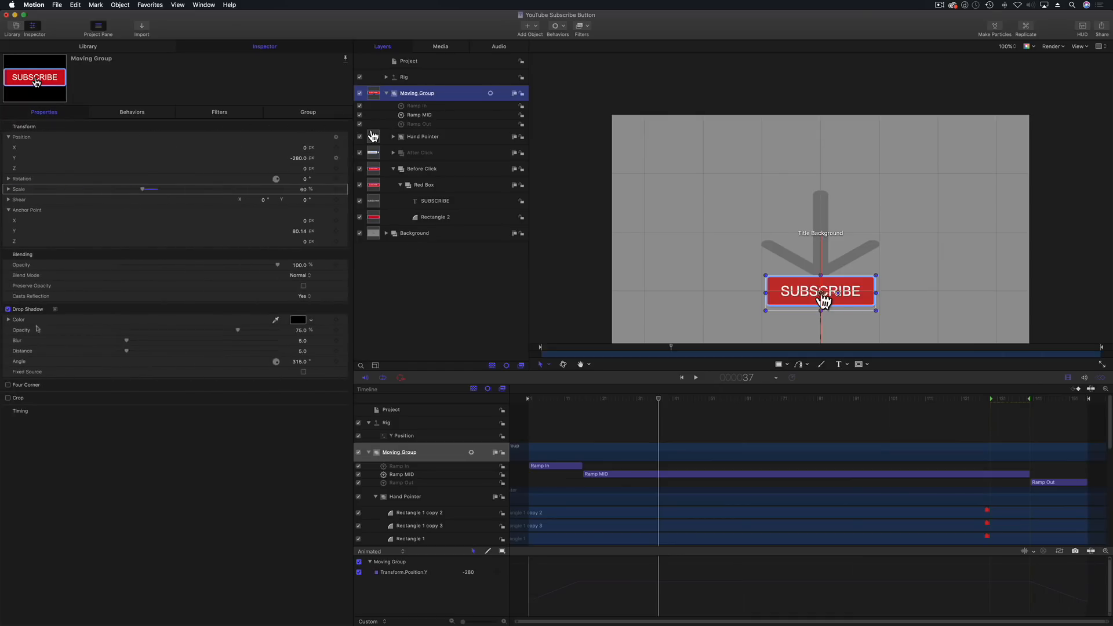
left_click_drag(301, 353, 325, 353)
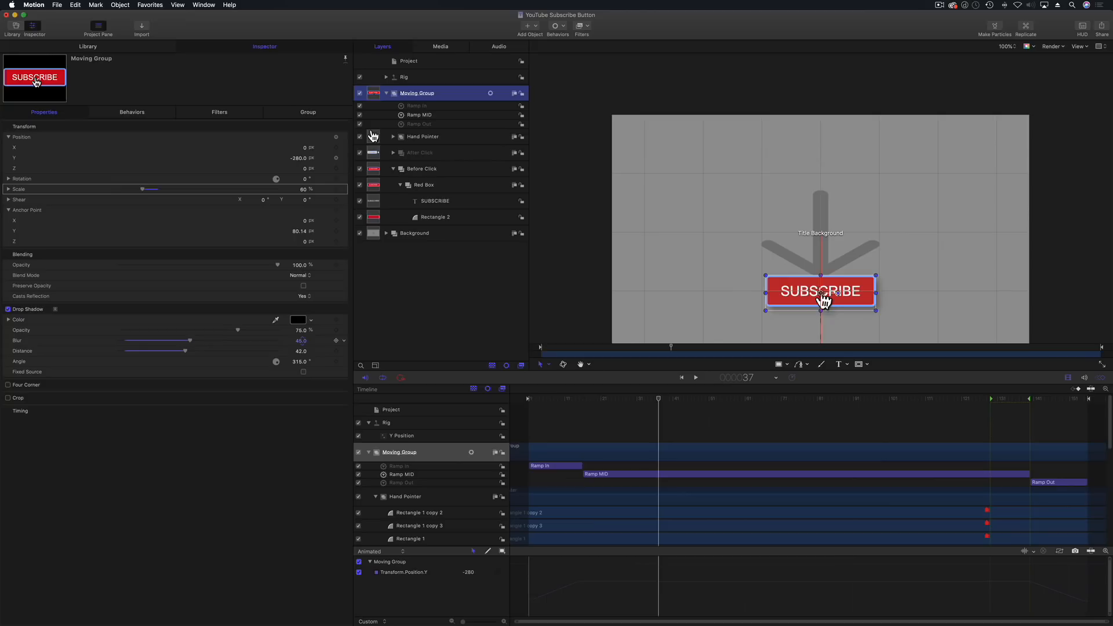
- Publish Moving Group's Drop Shadow switch together with its Color and Opacity parameters
mouse_move(587, 400)
left_mouse_down()
mouse_move(932, 396)
mouse_move(681, 398)
left_mouse_up()
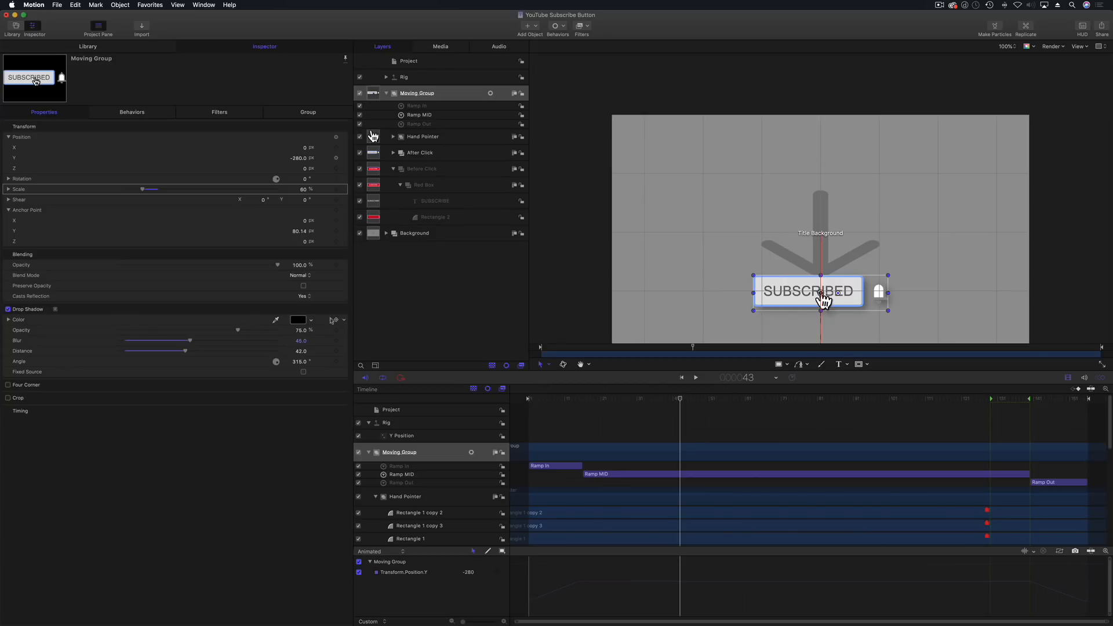
left_click(344, 319)
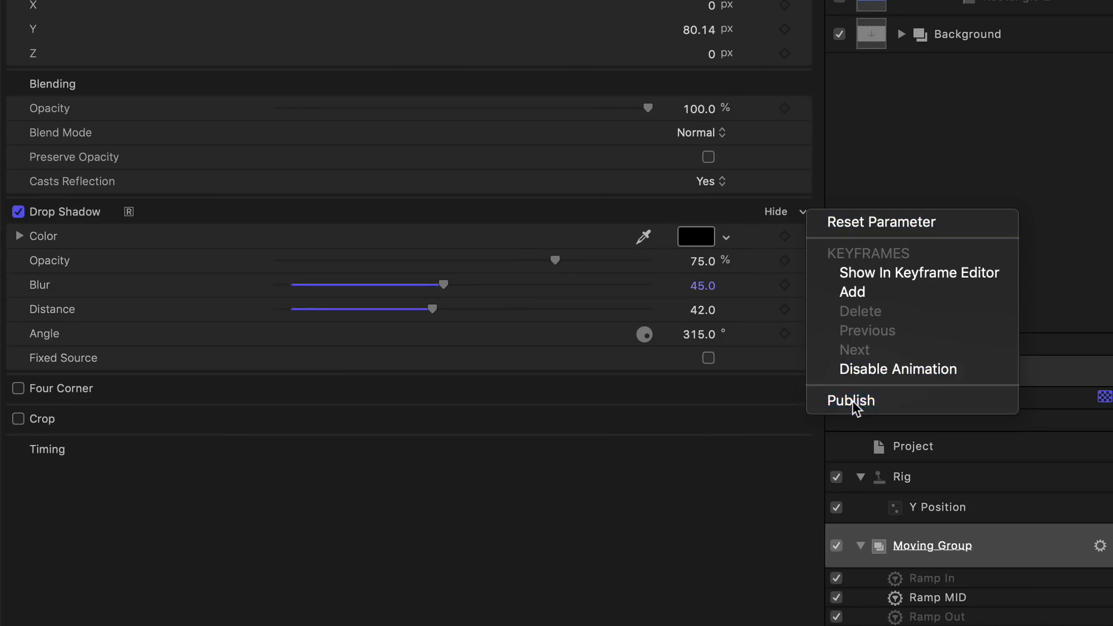
left_click(857, 408)
left_click(803, 237)
left_click(848, 489)
left_click(803, 261)
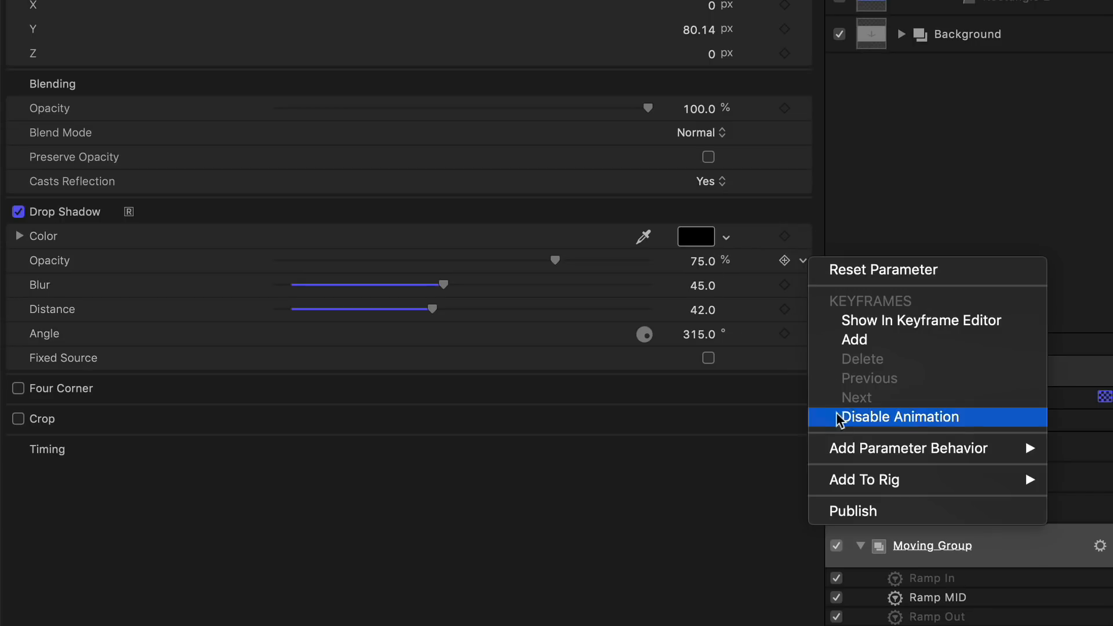
left_click(847, 511)
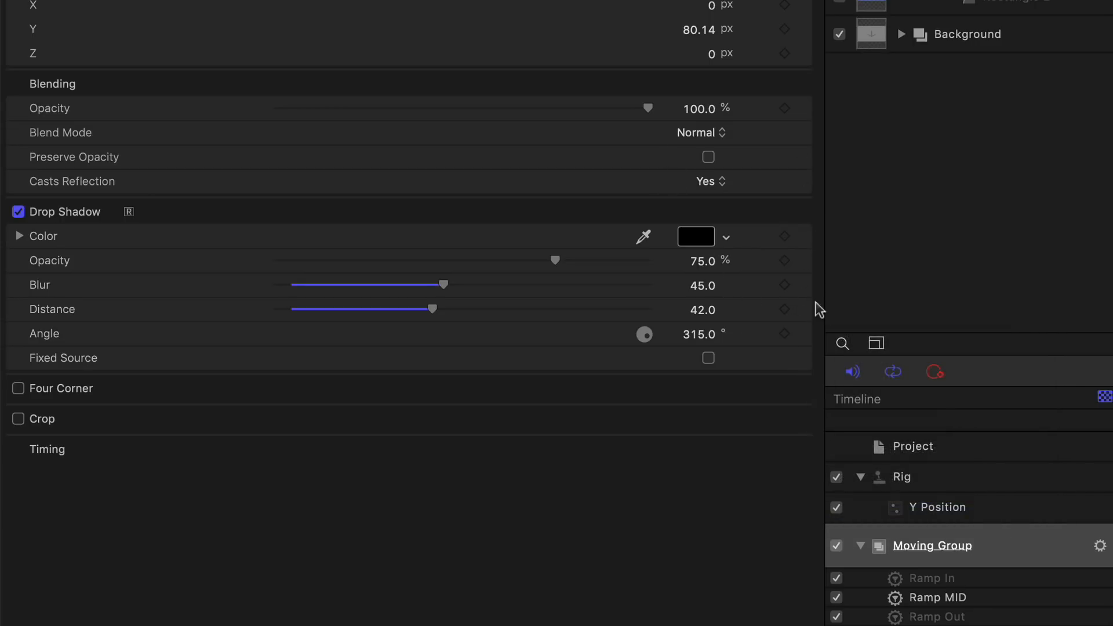
- Publish the Blur, Distance and Angle parameters of Moving Group's Drop Shadow
left_click(803, 286)
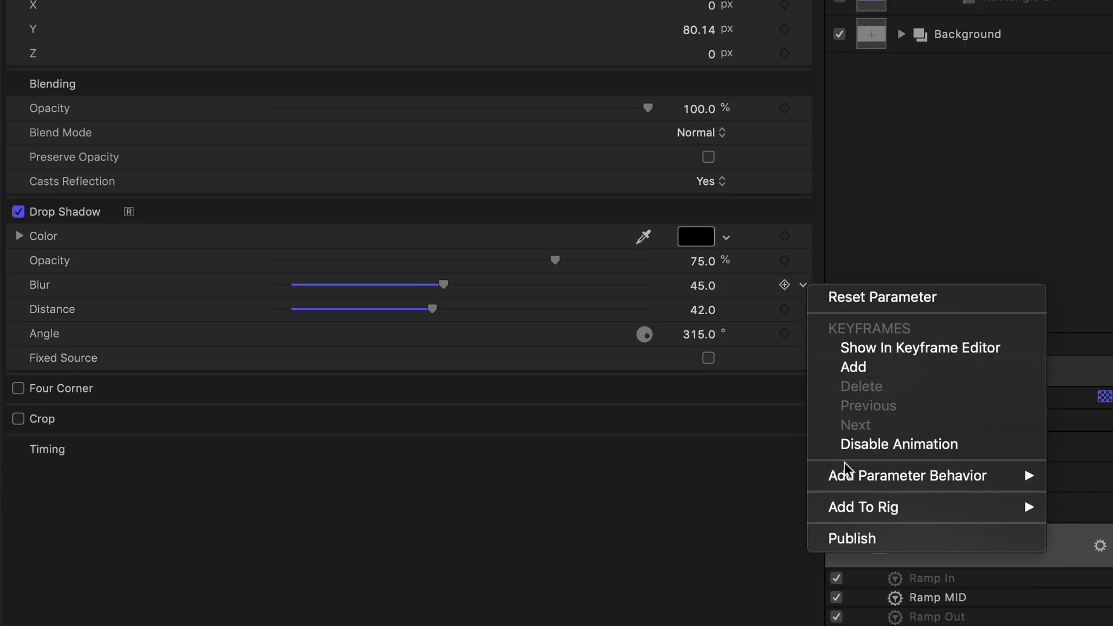
left_click(848, 539)
left_click(804, 309)
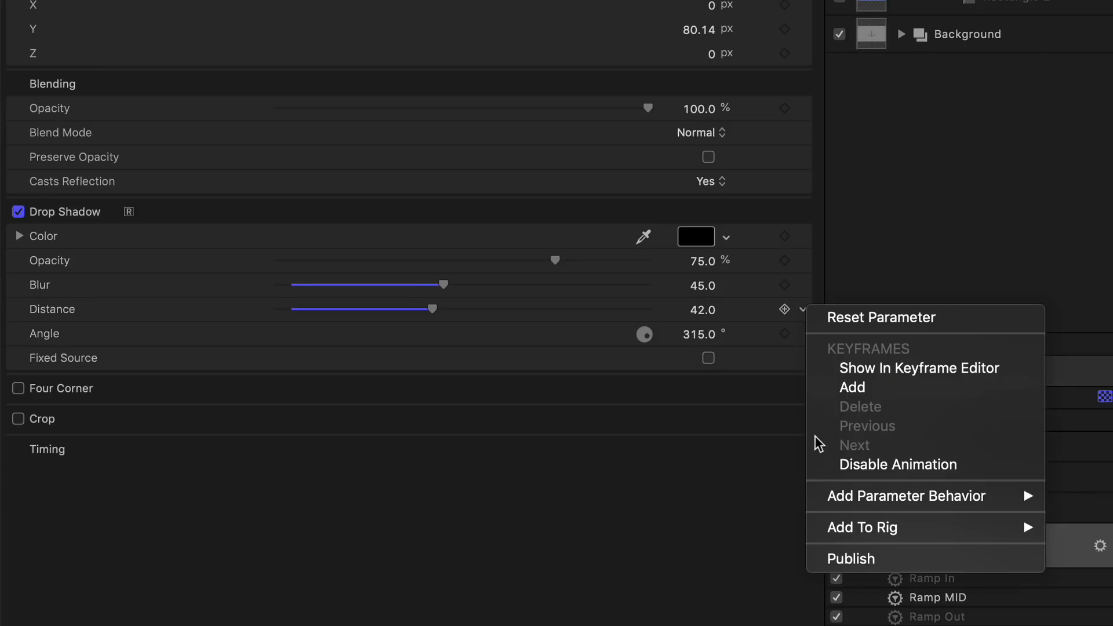
left_click(835, 562)
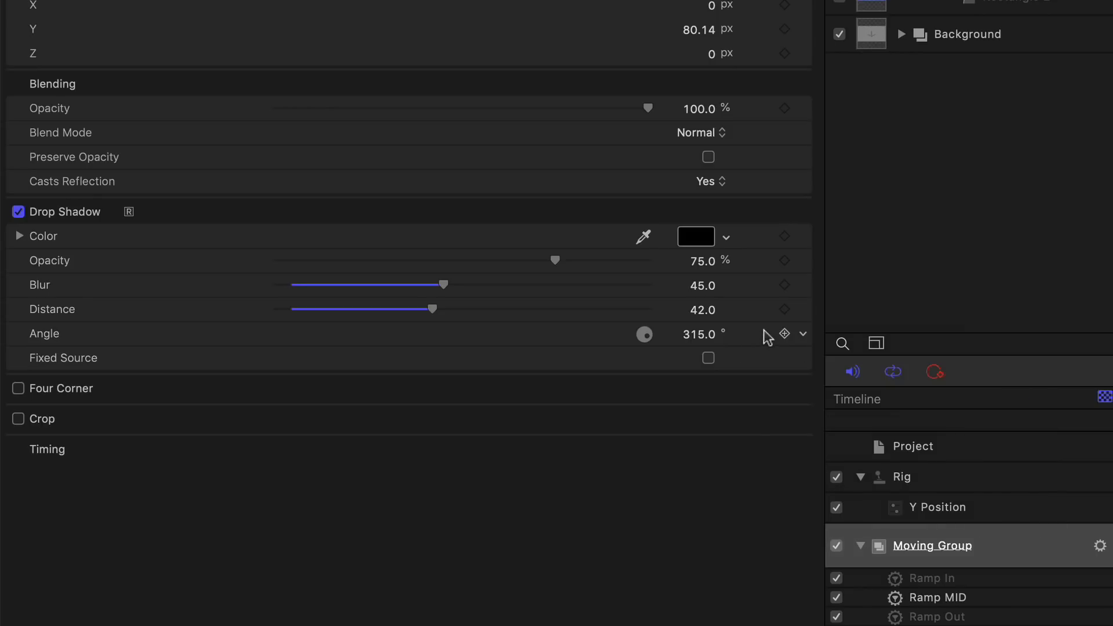
left_click(803, 334)
left_click(835, 597)
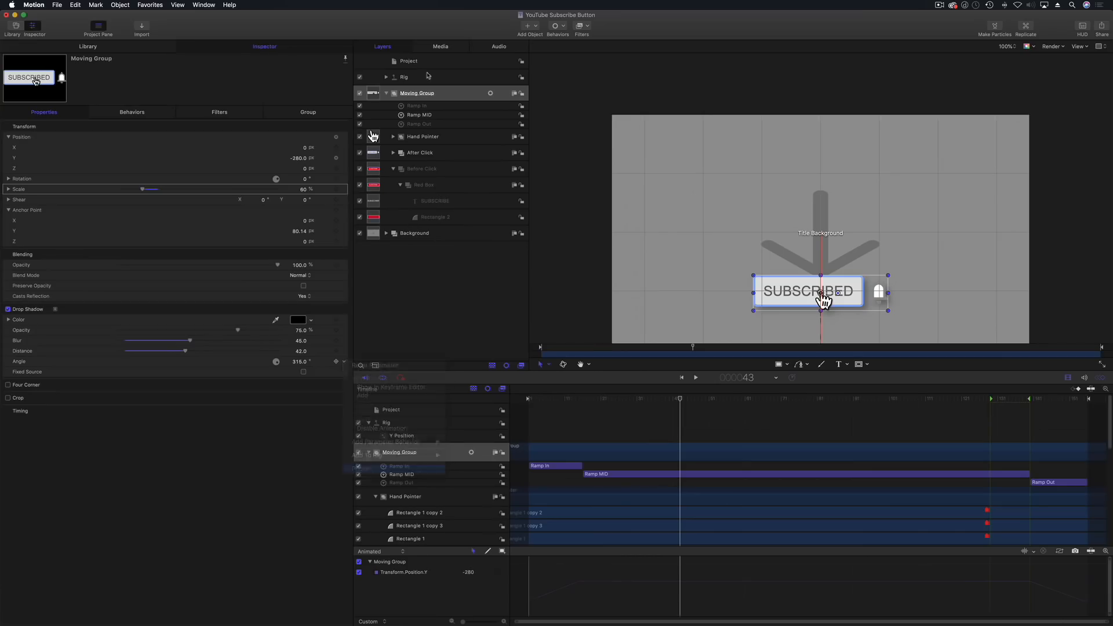
- Display the project's published parameters, test the Drop Shadow switch off and on, and scrub through the animation
left_click(423, 62)
left_click(308, 113)
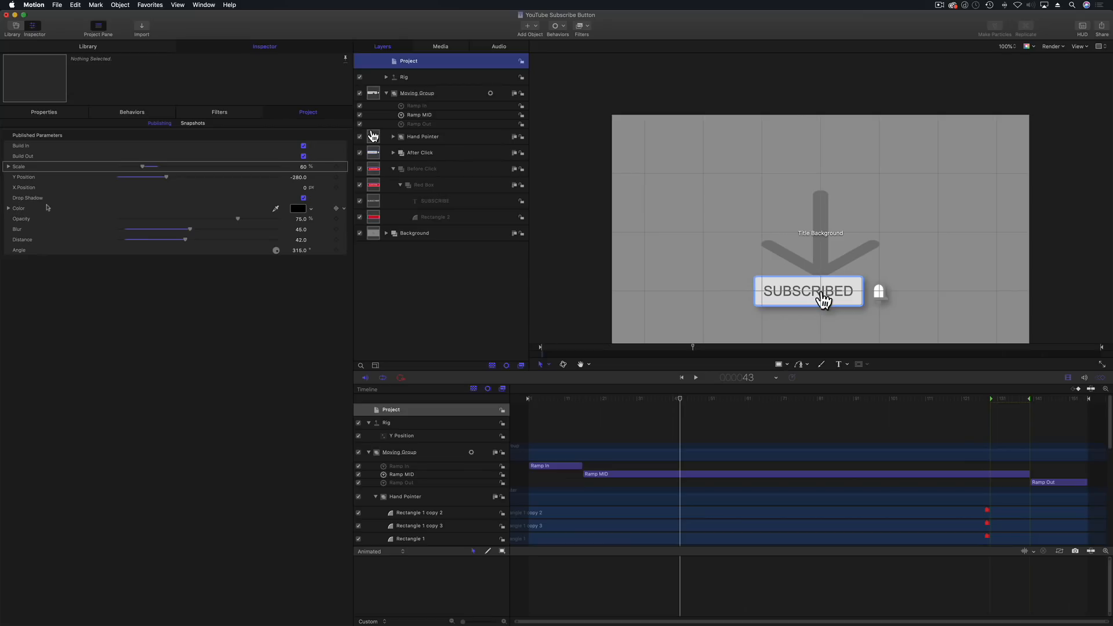
left_click(304, 199)
left_click(303, 198)
left_click_drag(556, 400, 641, 399)
left_click_drag(998, 399, 1049, 405)
- Hide the Background group and save the project
left_click(386, 233)
left_click(360, 233)
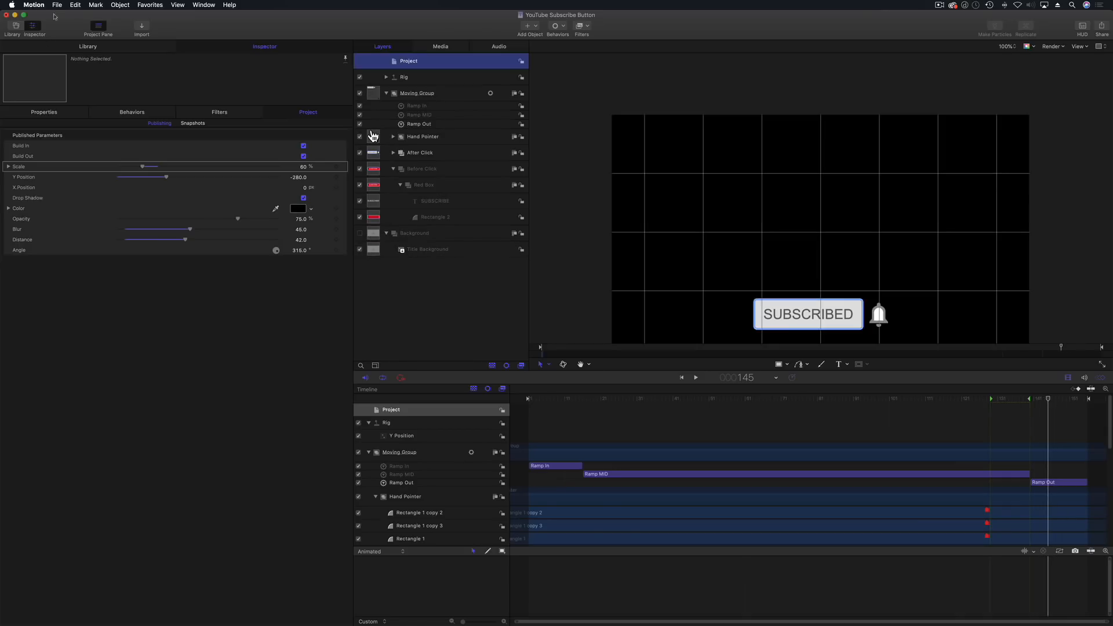
left_click(57, 5)
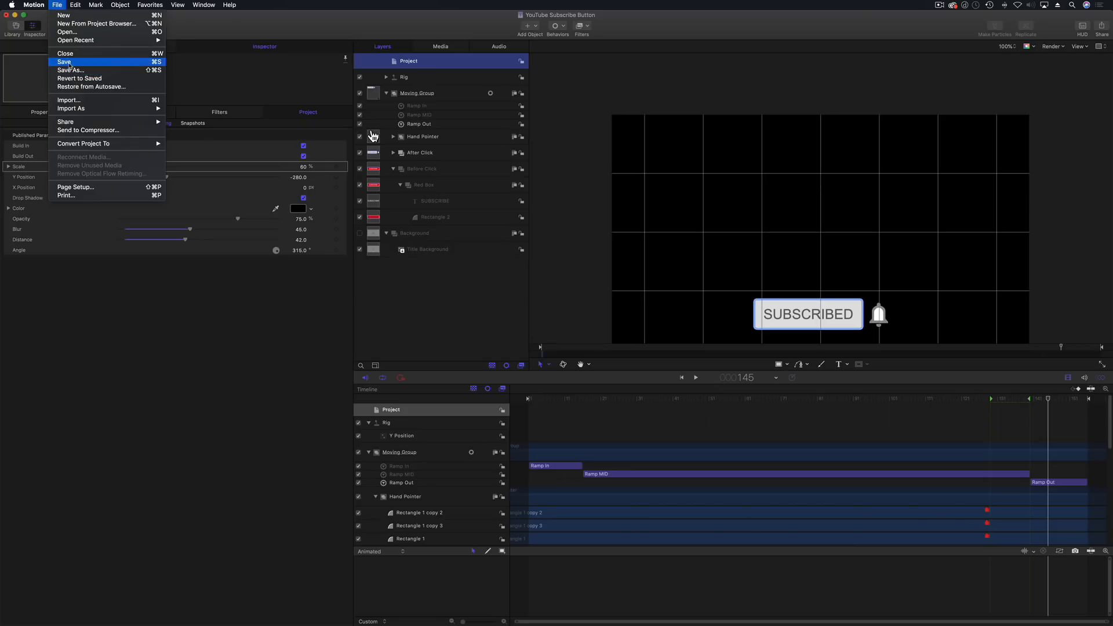
left_click(68, 65)
left_click(56, 4)
left_click(68, 62)
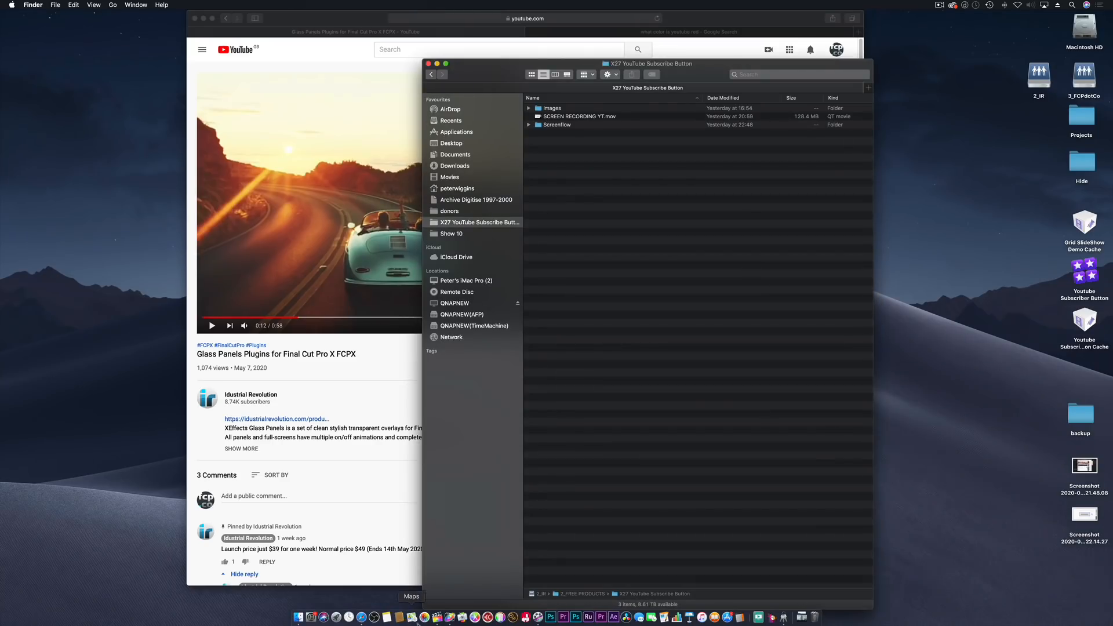
- Switch to Final Cut Pro, replace the timeline's title with a fresh YouTube Subscribe Button above the first clip, and play it
left_click(438, 620)
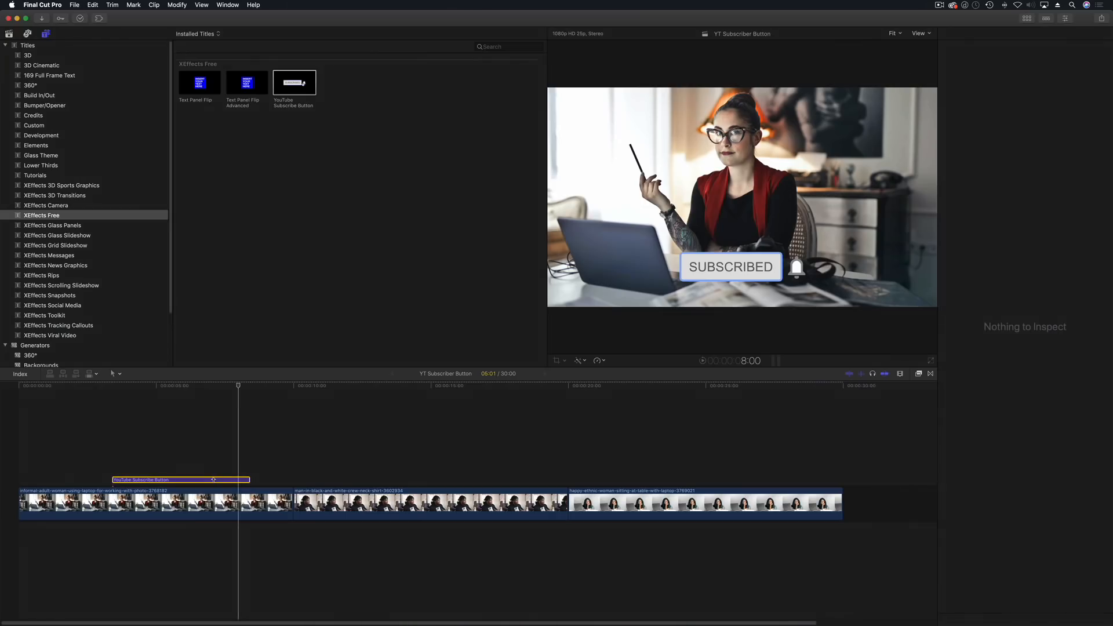
key("Delete")
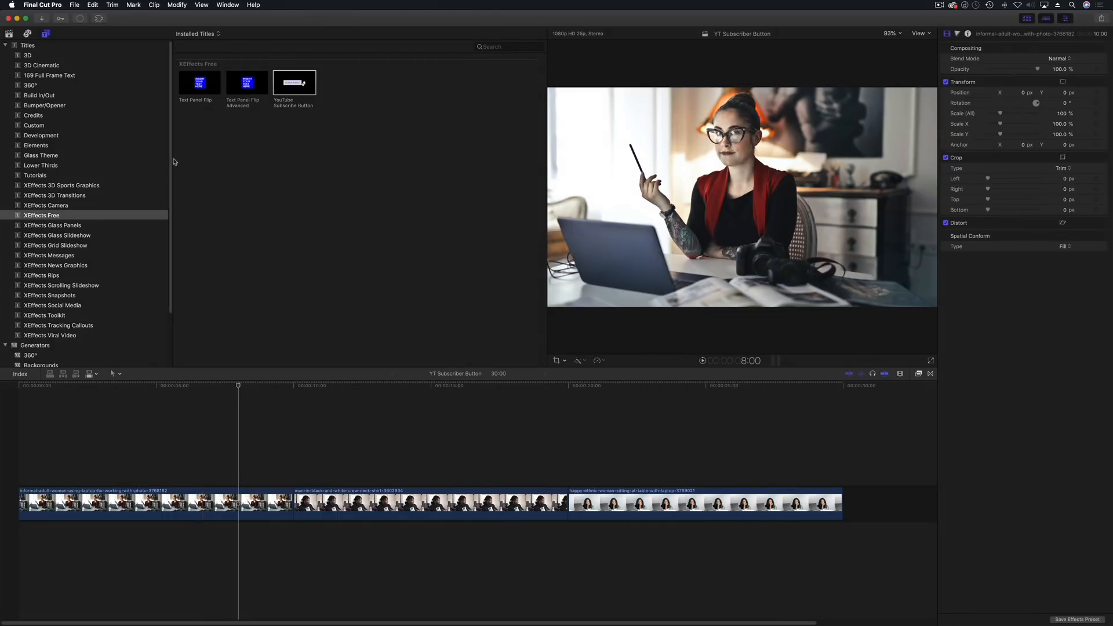
left_click_drag(288, 87, 104, 474)
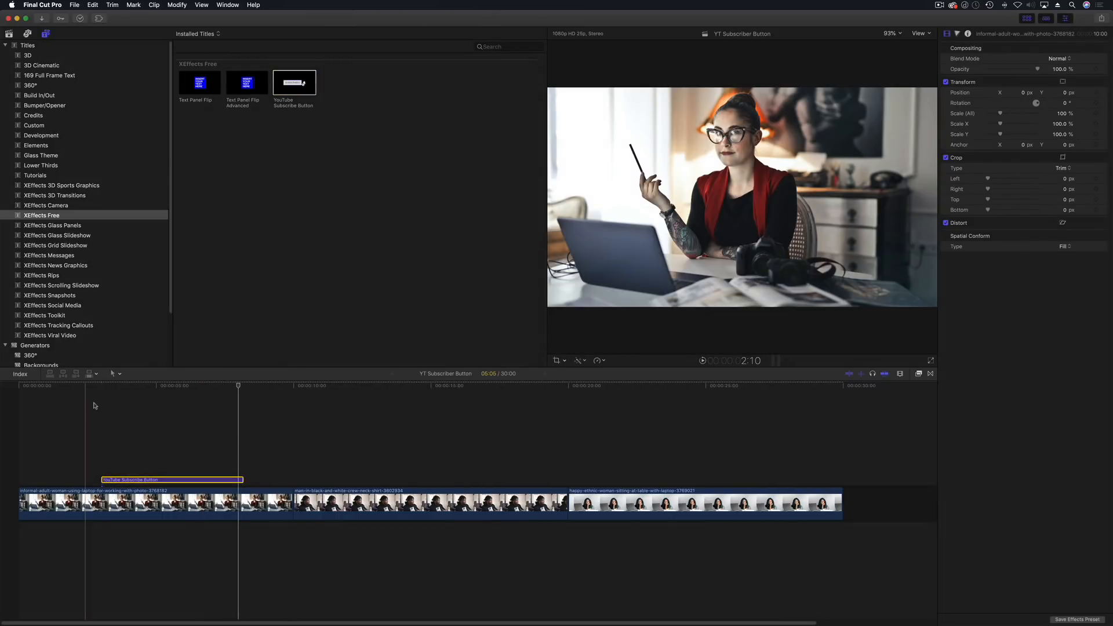
key("space")
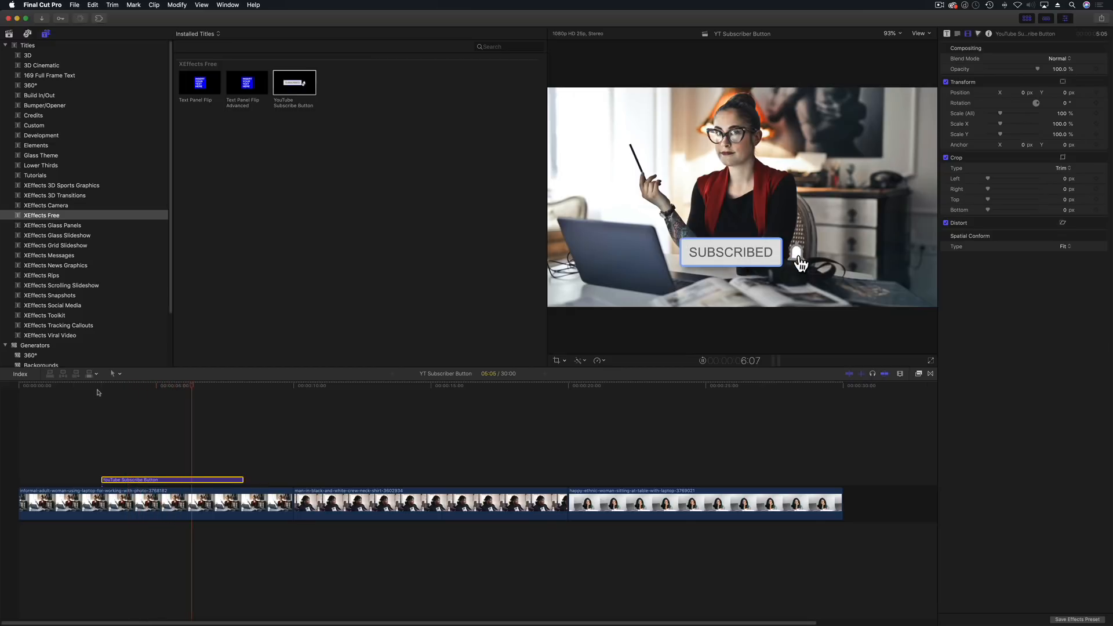
key("s")
key("space")
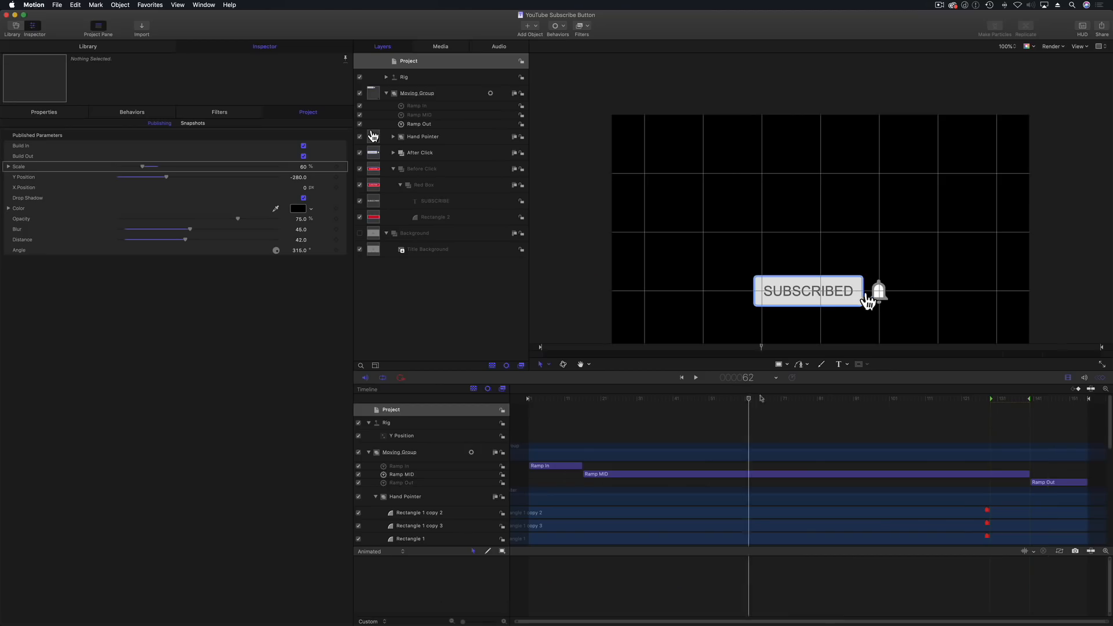
- Return to the Motion project, scrub to frame 72 and set the published Y Position to -360
left_click_drag(762, 399, 784, 399)
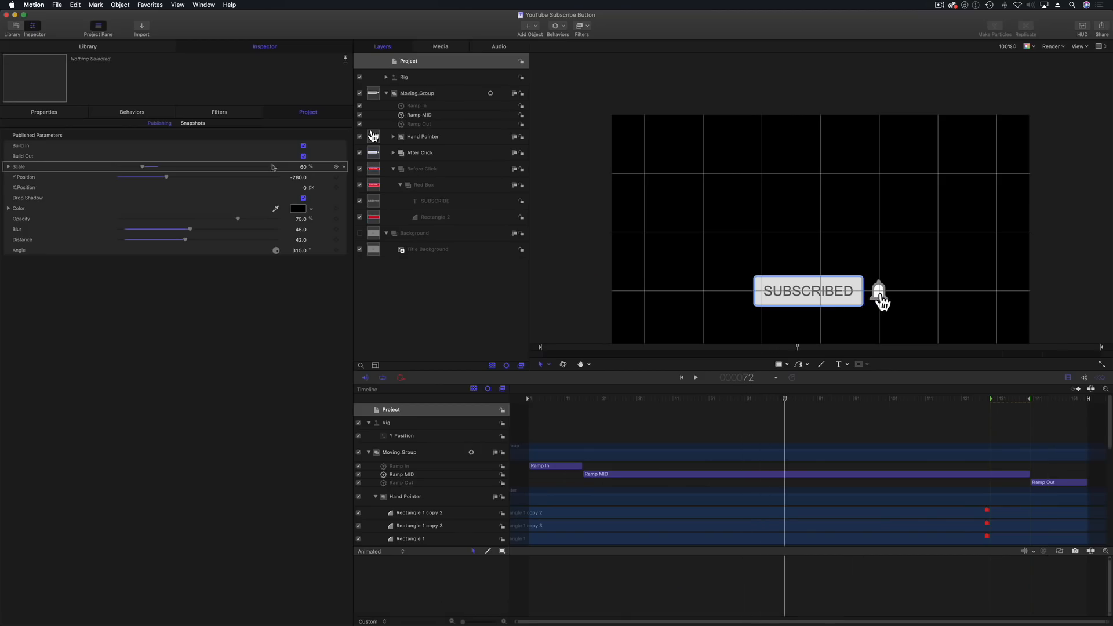
mouse_move(298, 178)
left_mouse_down()
mouse_move(261, 178)
mouse_move(290, 178)
left_mouse_up()
left_click_drag(298, 178, 298, 186)
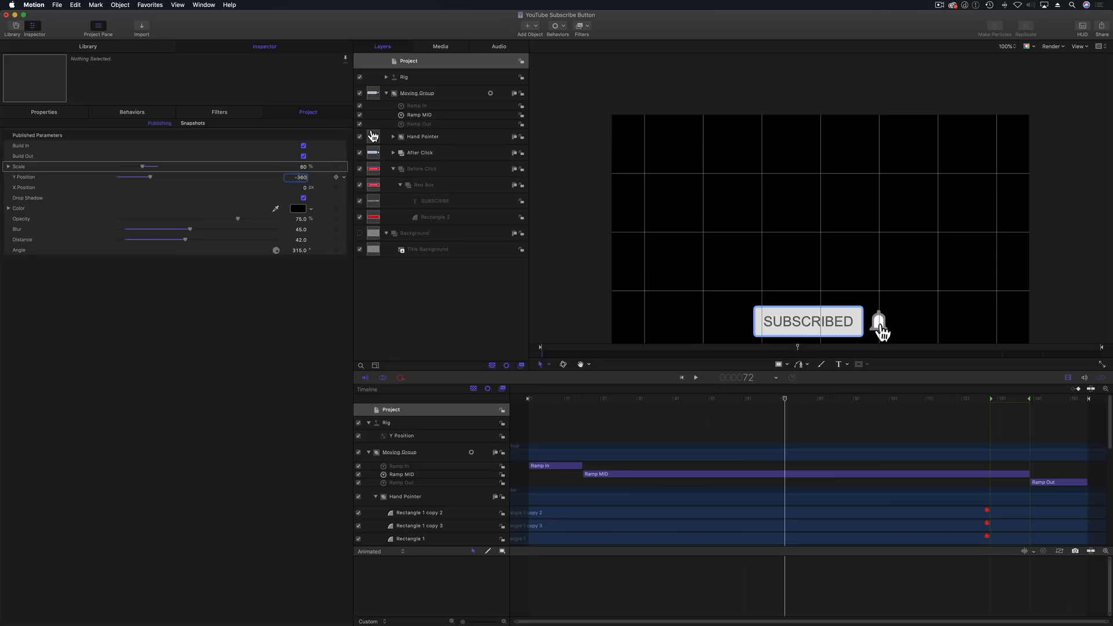
key("Return")
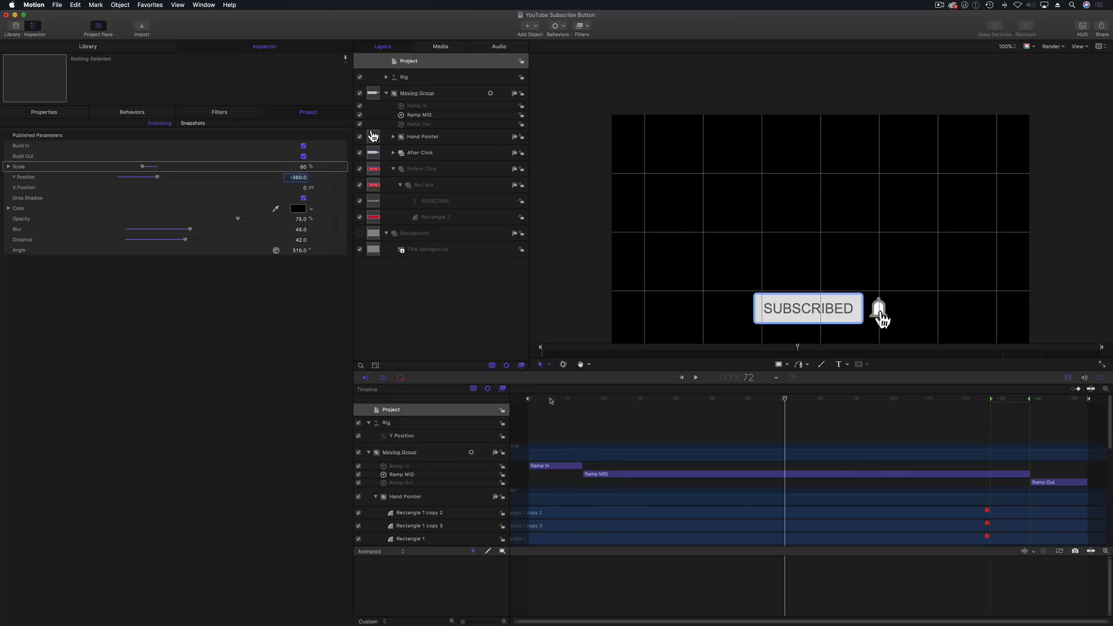
- Play the animation from the first frame and set the published Y Position to -300
key("Home")
key("space")
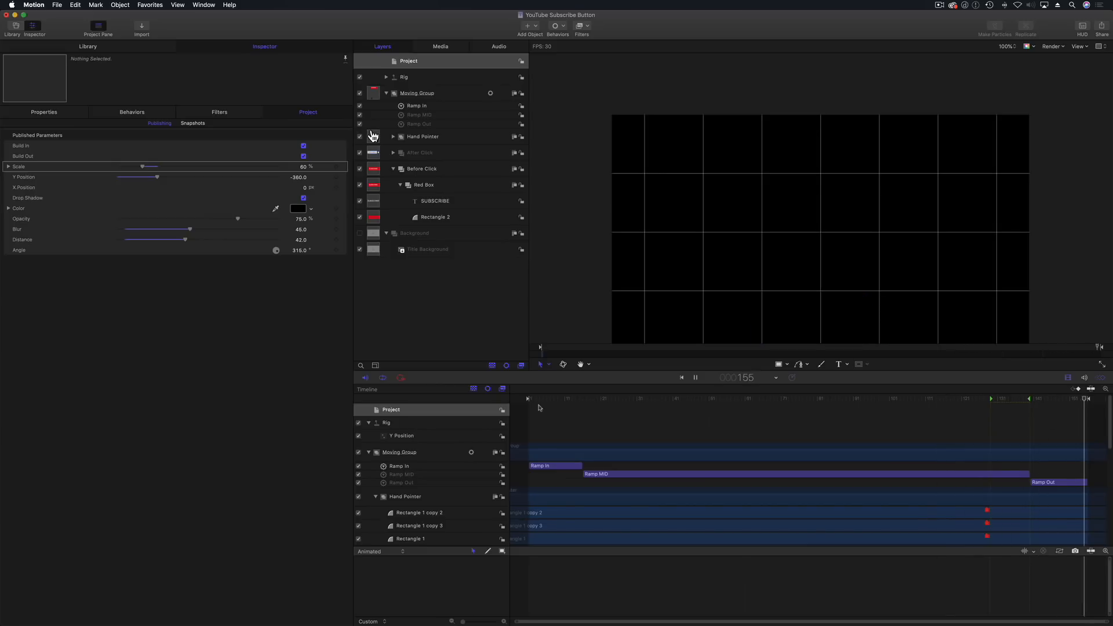
key("space")
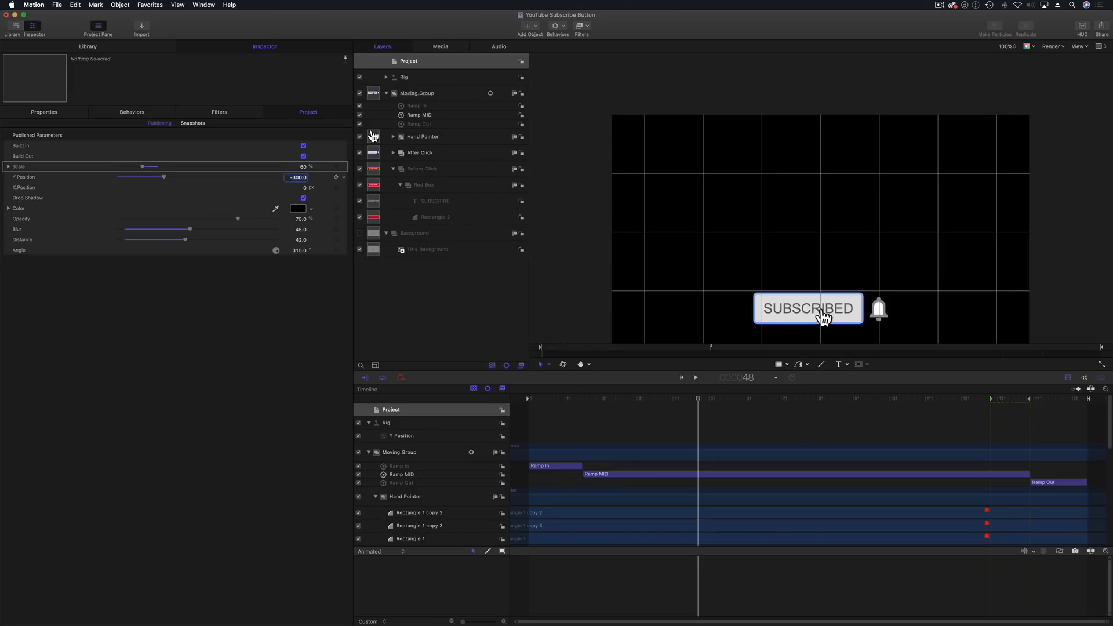
- Set the Curvature of Moving Group's Ramp In and Ramp Out behaviors to 100%, preview the motion and save the project
left_click(420, 107)
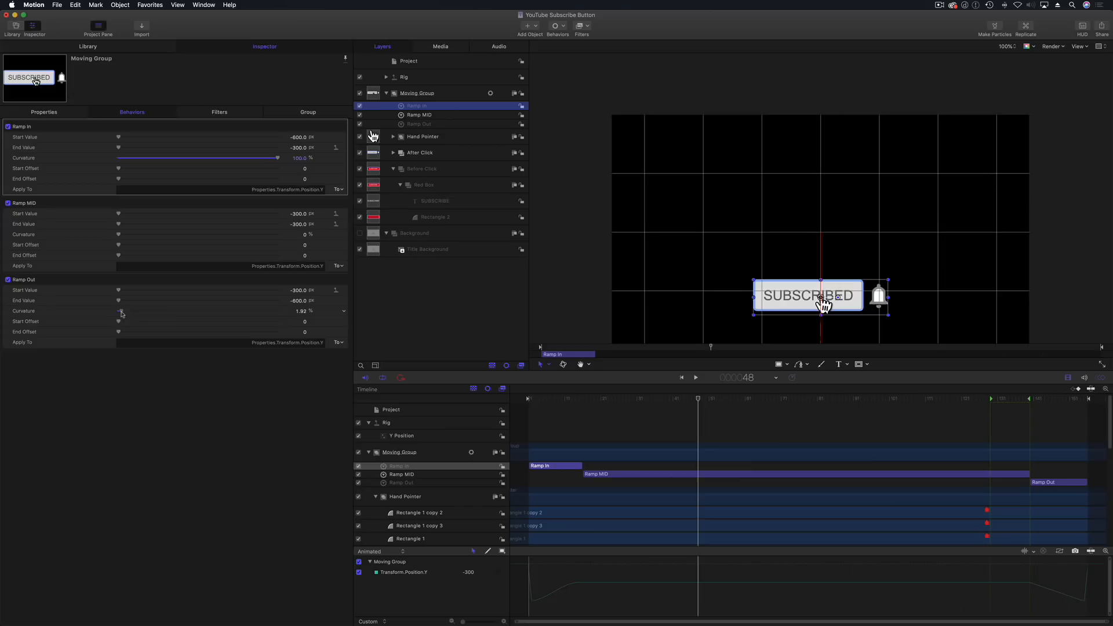
left_click_drag(551, 398, 509, 403)
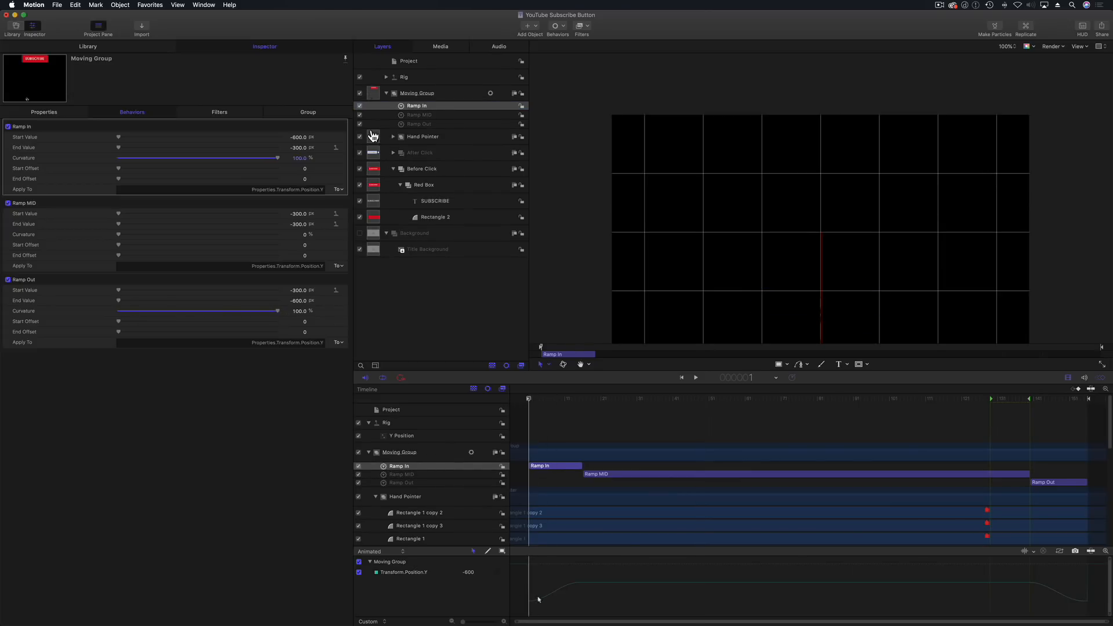
key("space")
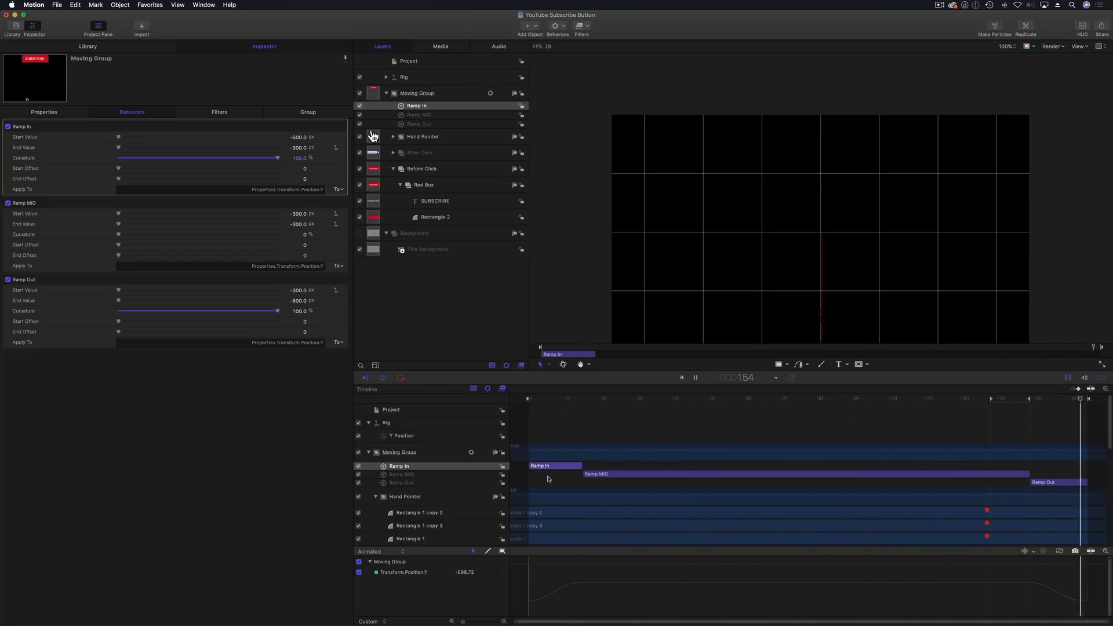
key("space")
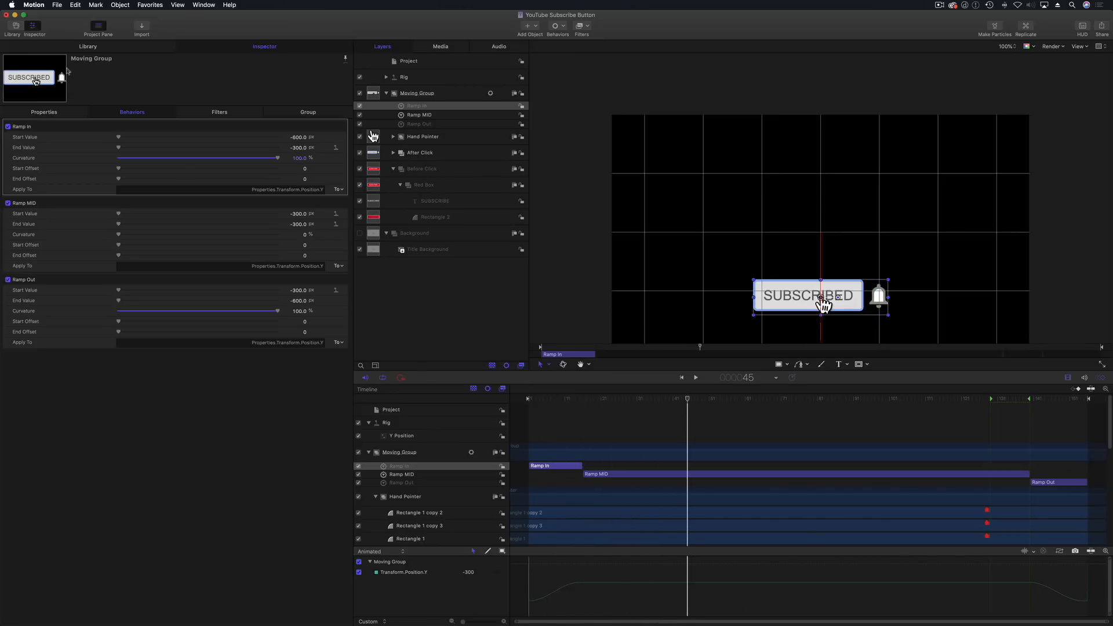
left_click(60, 4)
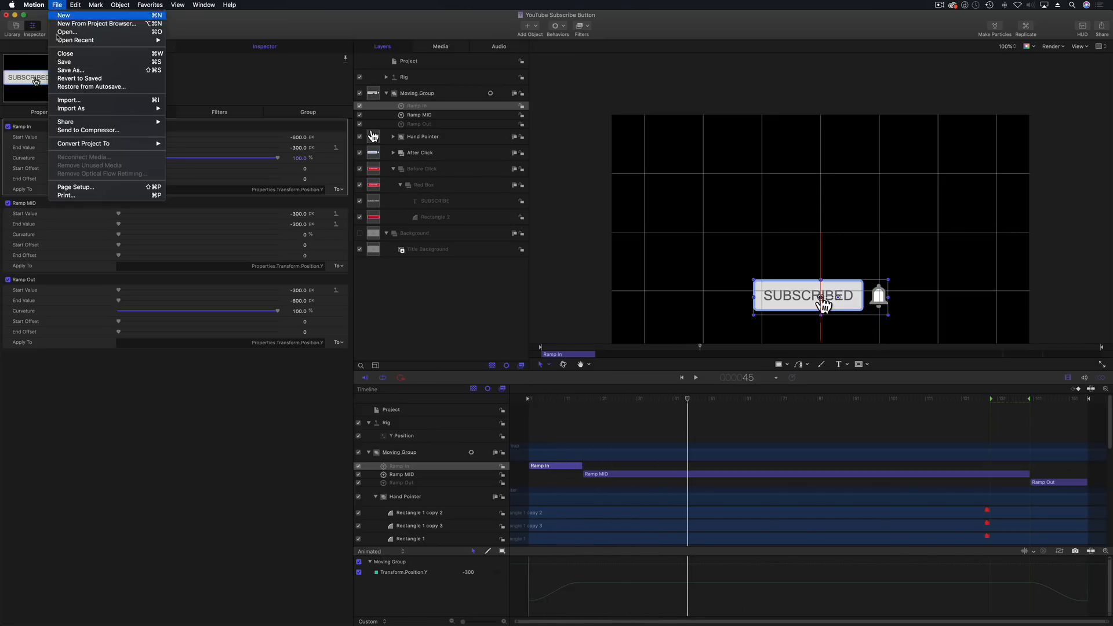
left_click(67, 63)
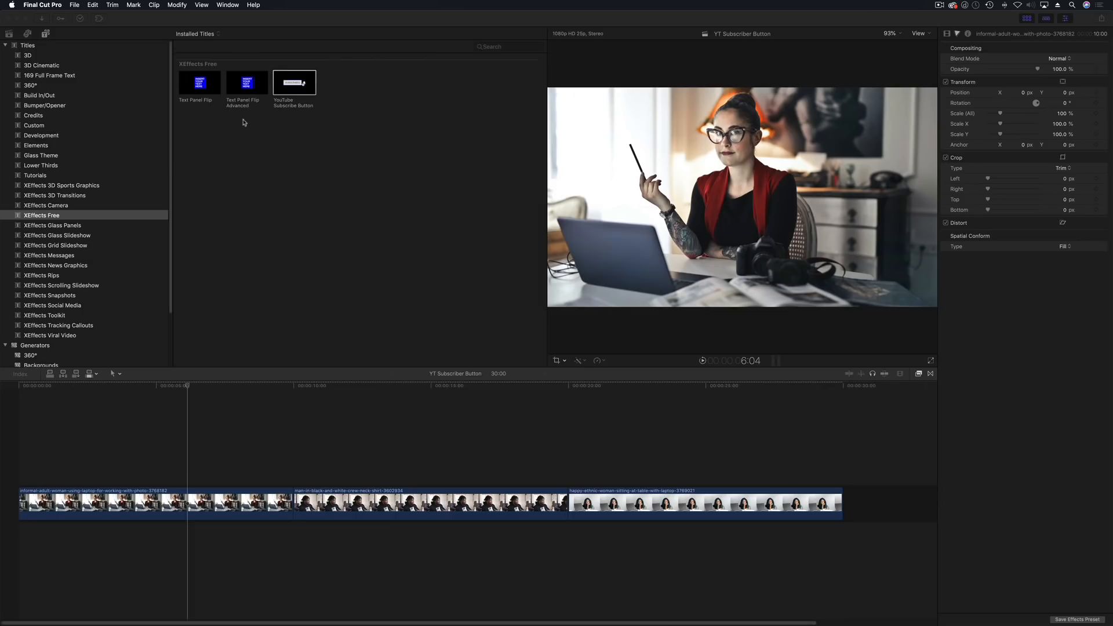
- In Final Cut Pro, add the saved YouTube Subscribe Button title above the first clip and play it
left_click_drag(293, 84, 43, 413)
left_click(70, 390)
key("space")
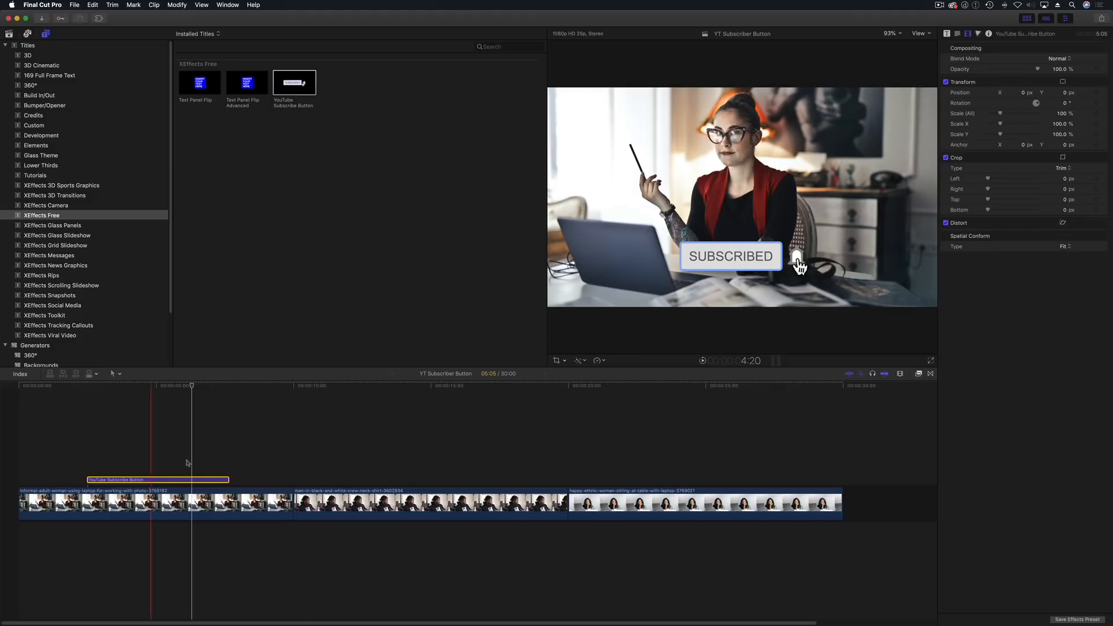
- Show the title's published parameters, set Y Position to -400 and play the title
left_click(949, 34)
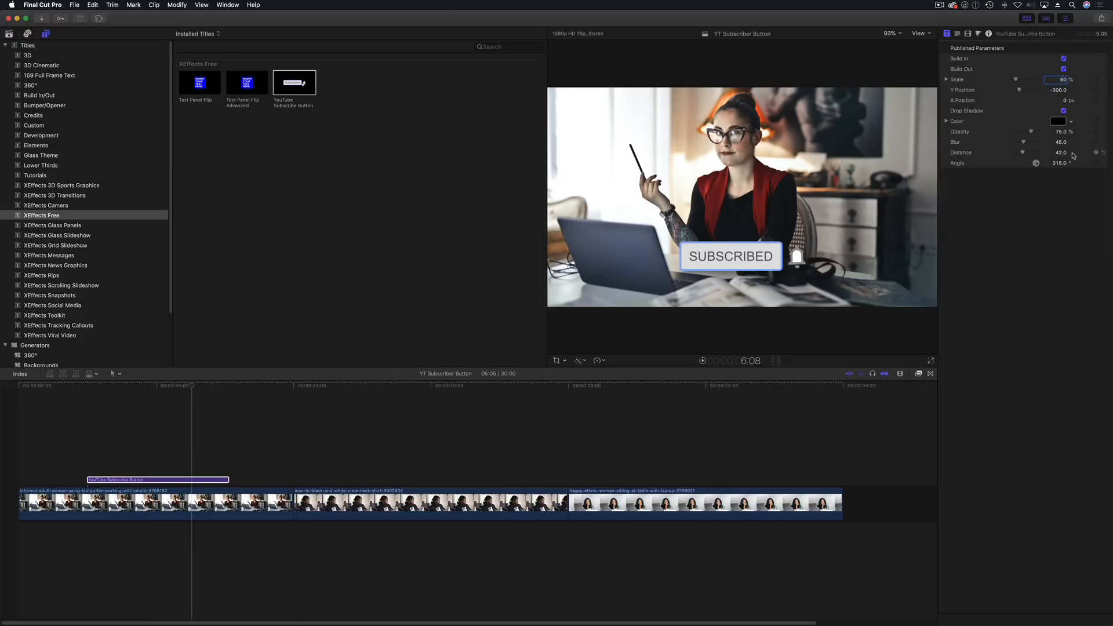
mouse_move(1059, 92)
left_mouse_down()
mouse_move(1035, 93)
mouse_move(1076, 90)
left_mouse_up()
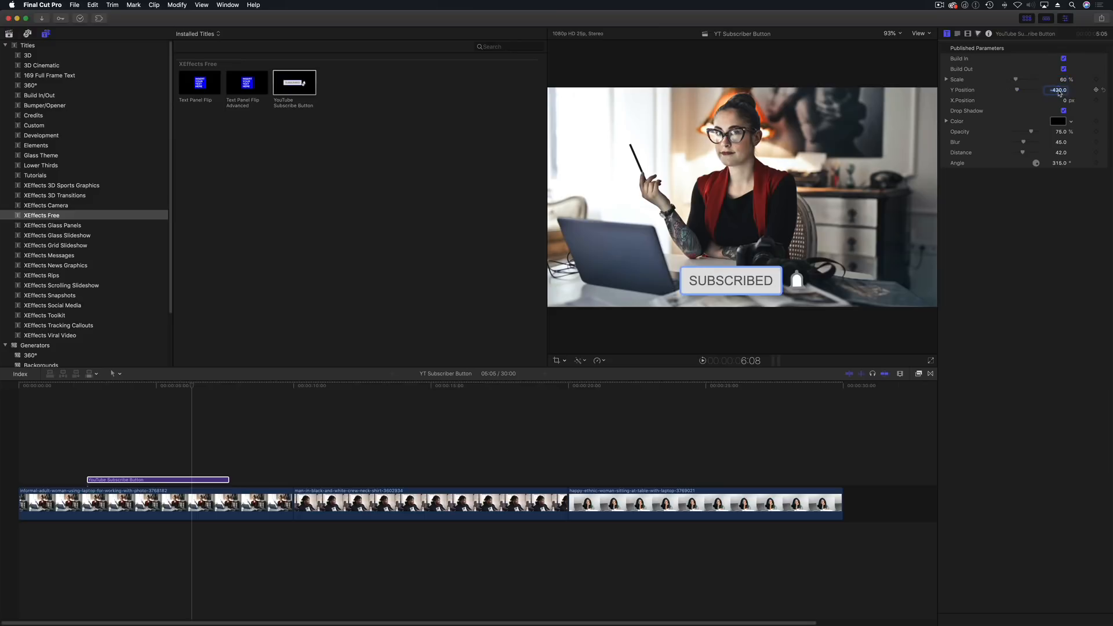
type("0")
key("Return")
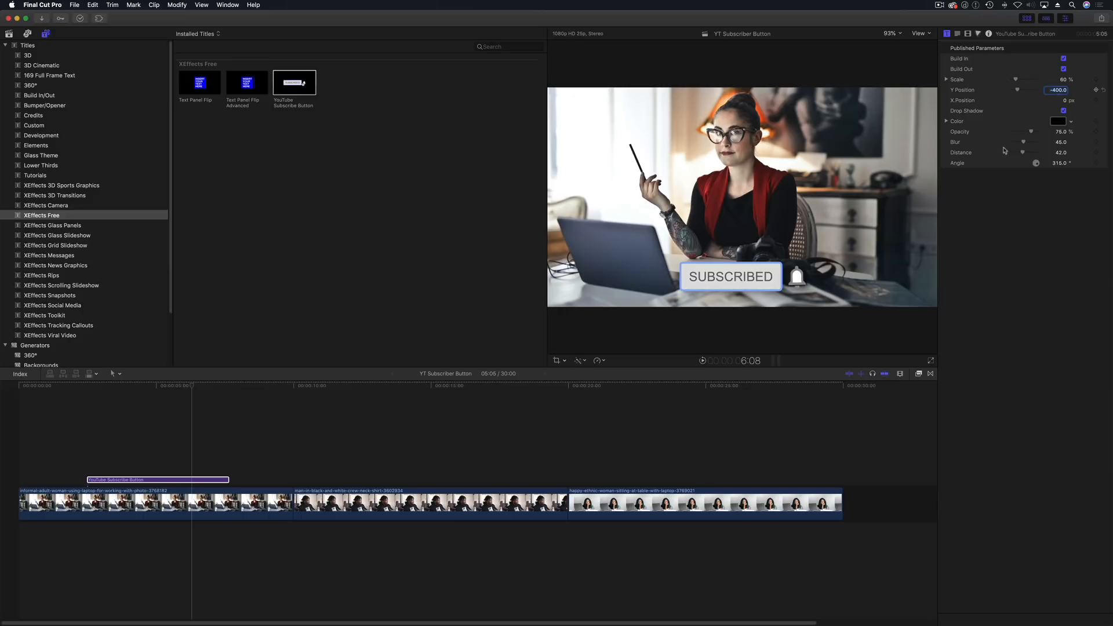
key("space")
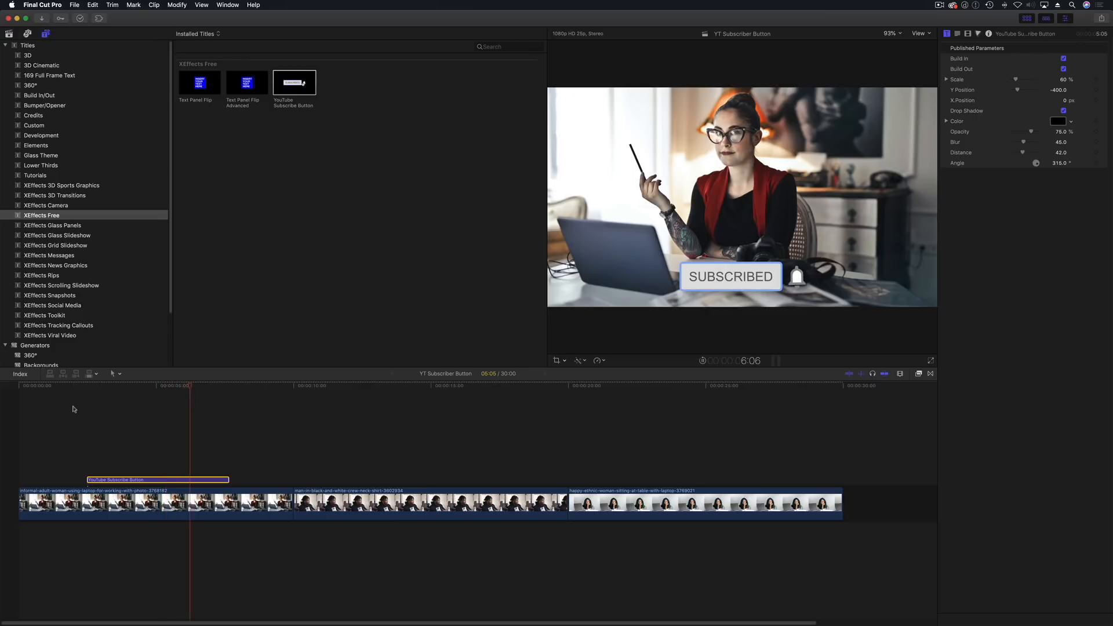
key("space")
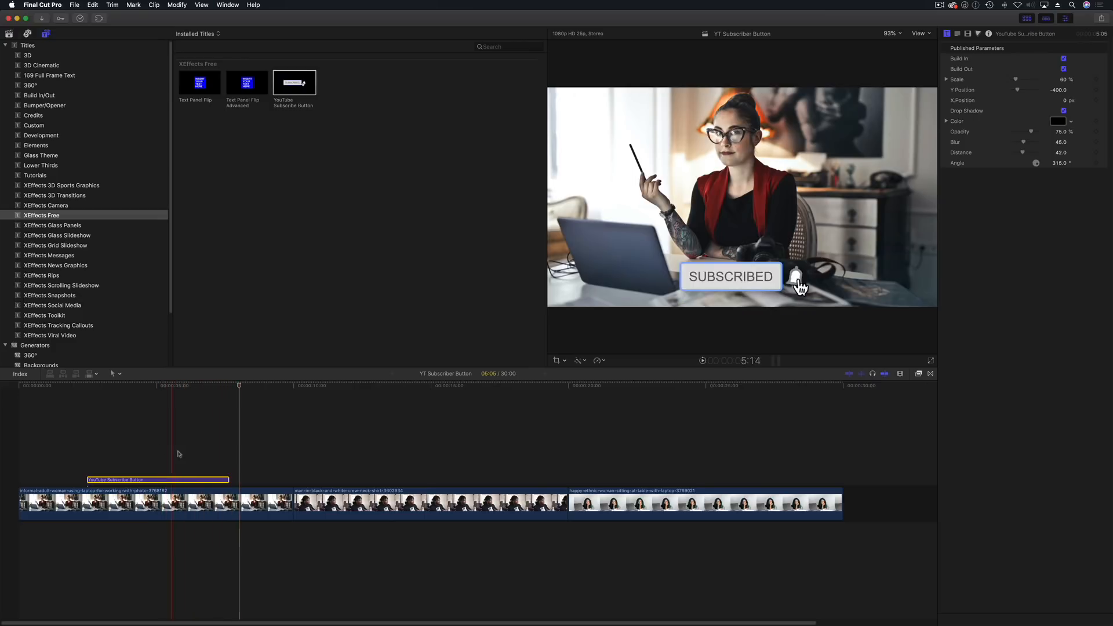
- Extend the title's end over the third clip to a duration of 24:06 and play the timeline
left_click(139, 392)
left_click_drag(229, 480, 751, 479)
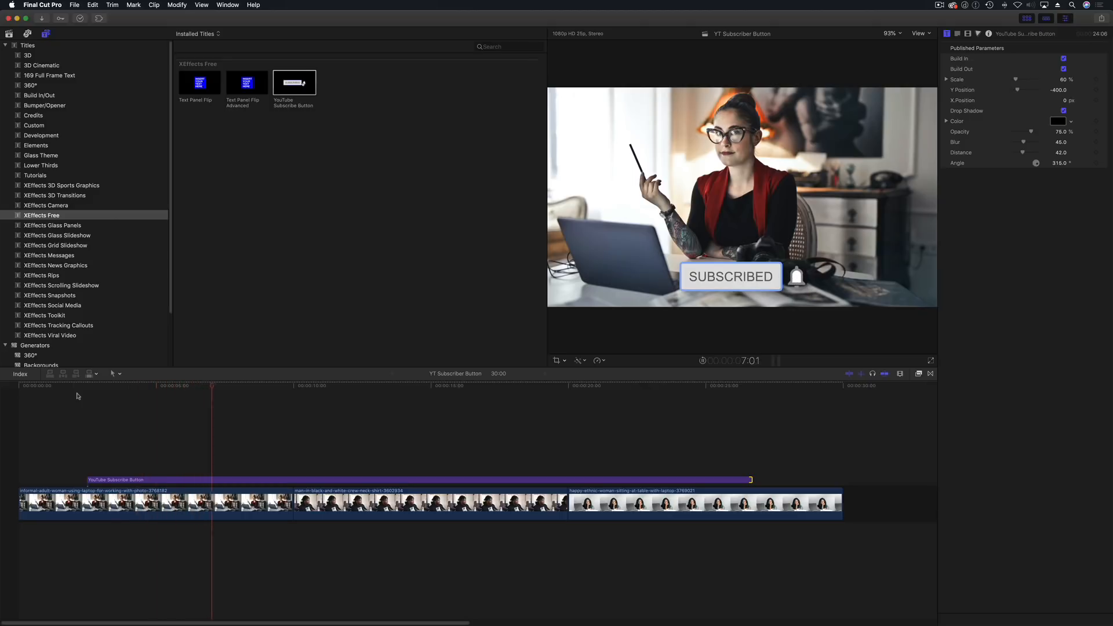
- Play the last part of the YouTube Subscribe Button title over the third clip to check its build-out animation
left_click(665, 385)
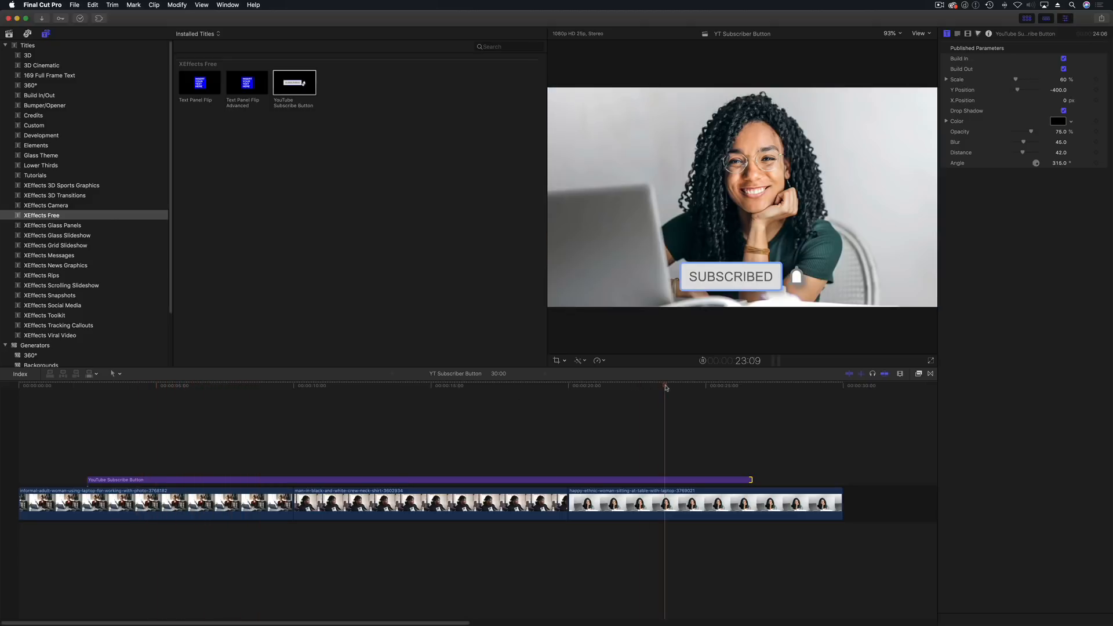
key("space")
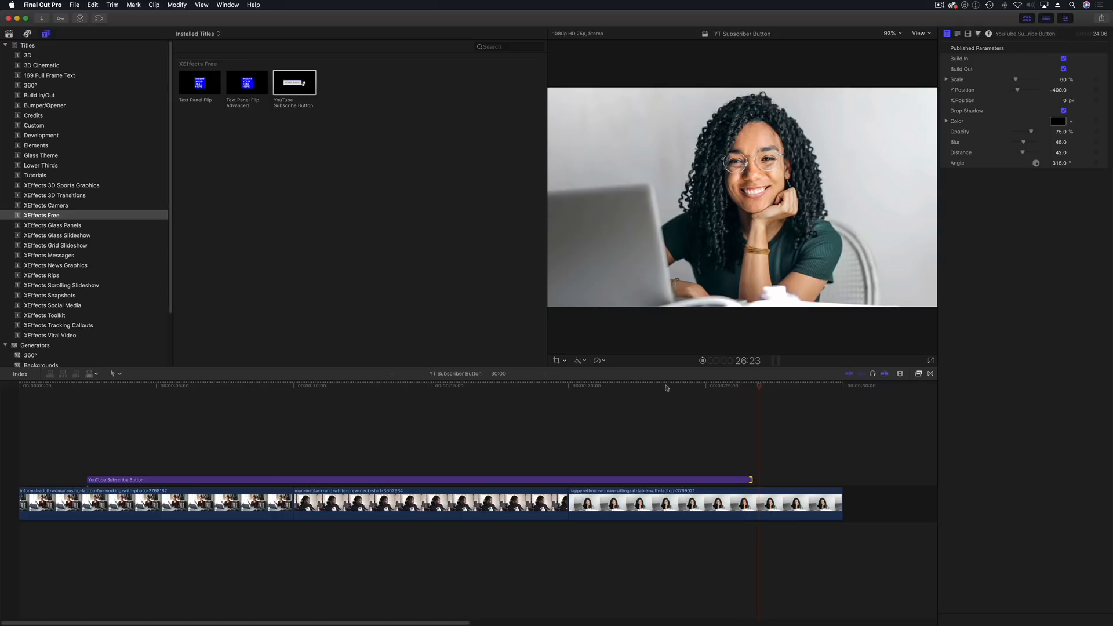
key("space")
- Turn off Build Out for the YouTube Subscribe Button title and play its ending over the third clip
left_click(686, 387)
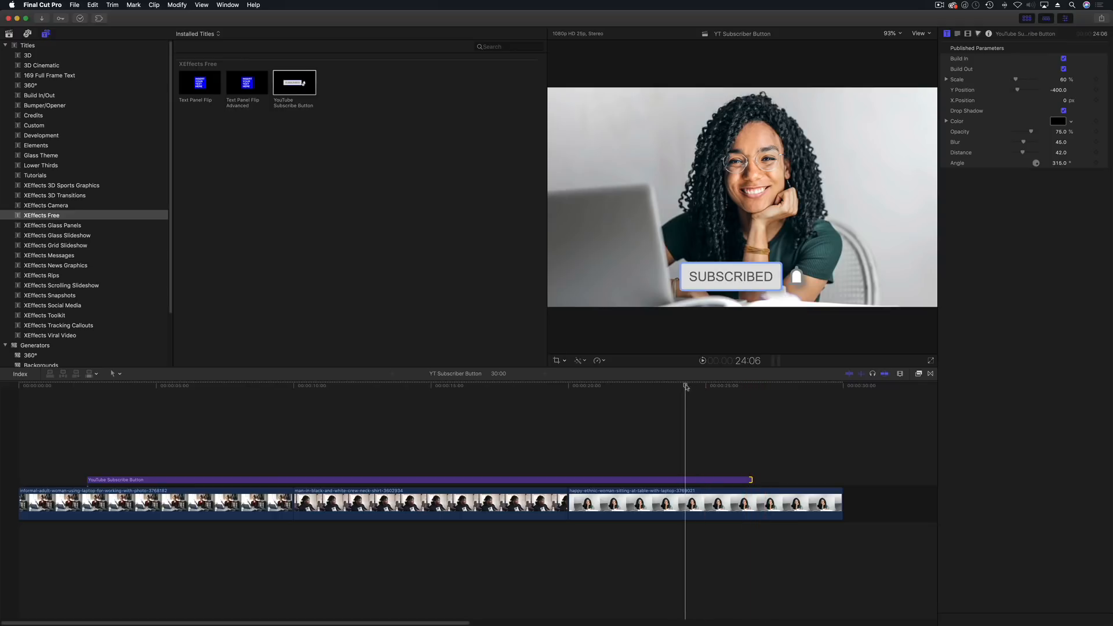
left_click(1064, 69)
left_click(678, 386)
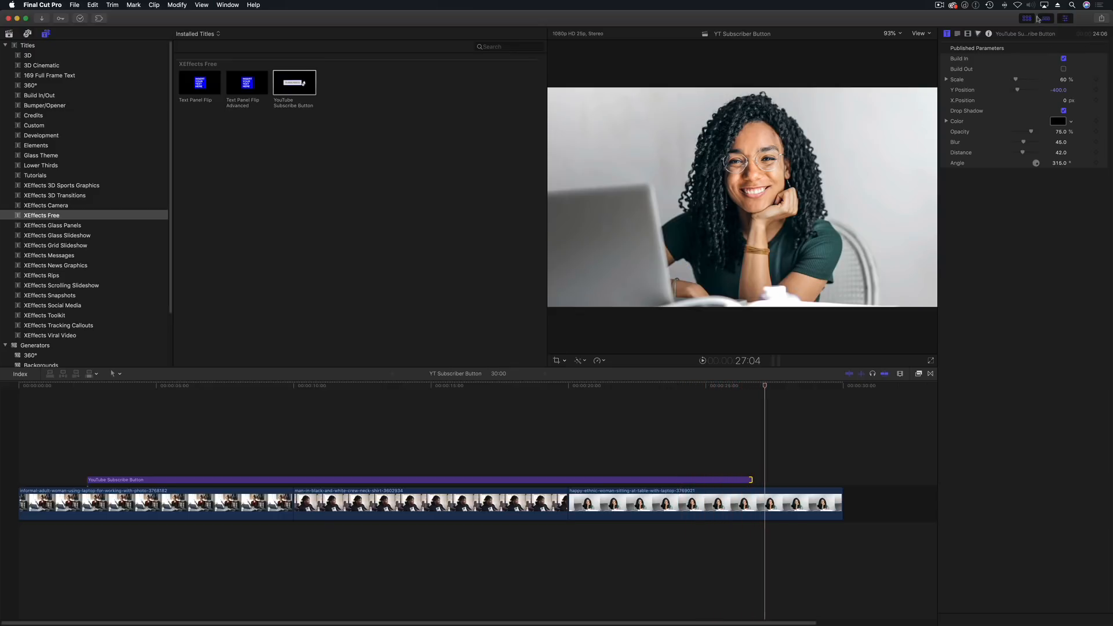
- Shorten the title's end to a duration of 5:12 over the first clip and play it from its start
left_click(87, 387)
left_click_drag(751, 479, 235, 480)
key("space")
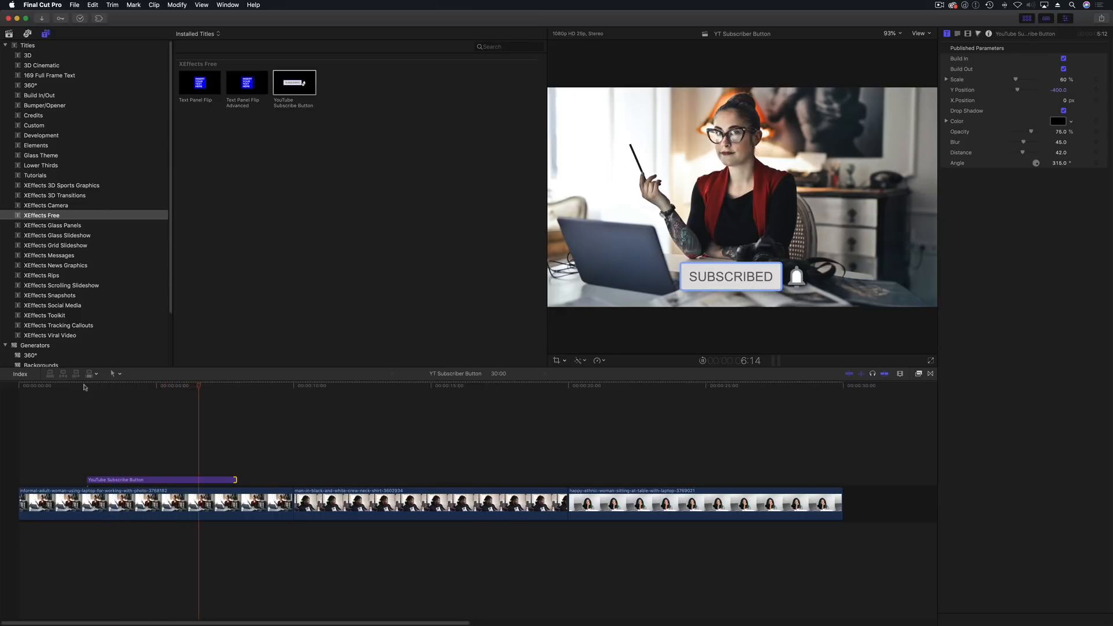
key("space")
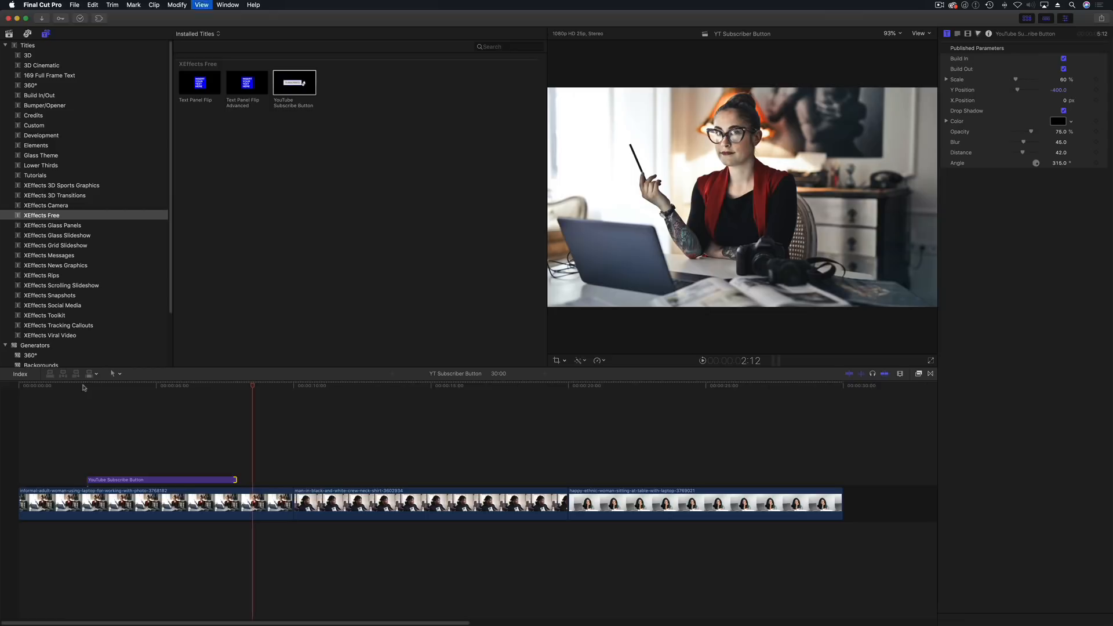